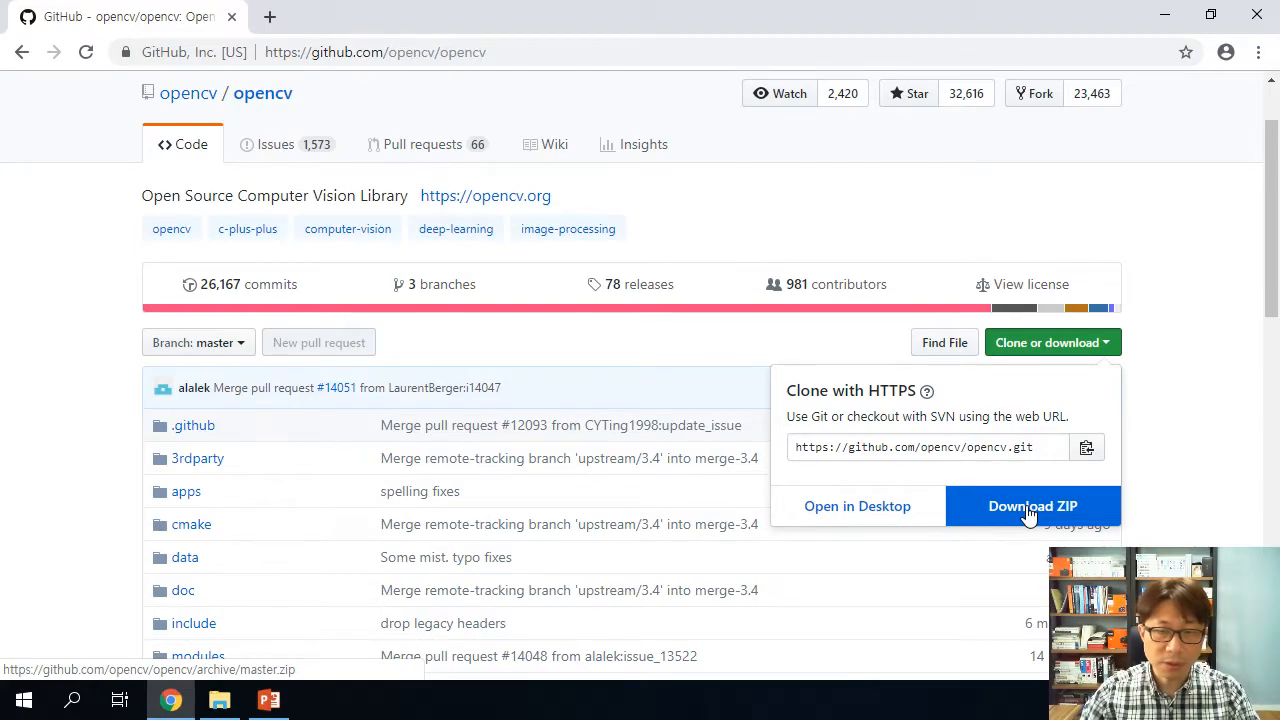
click(679, 354)
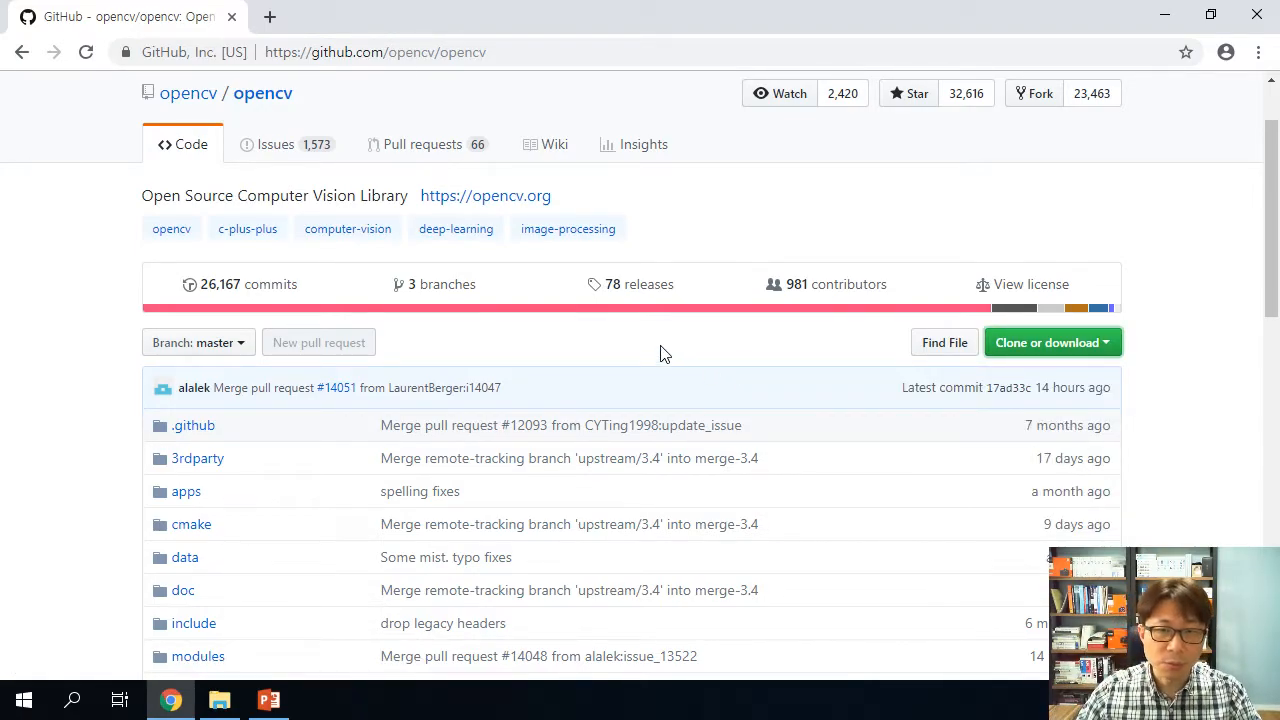
scroll(700, 391, up, 2)
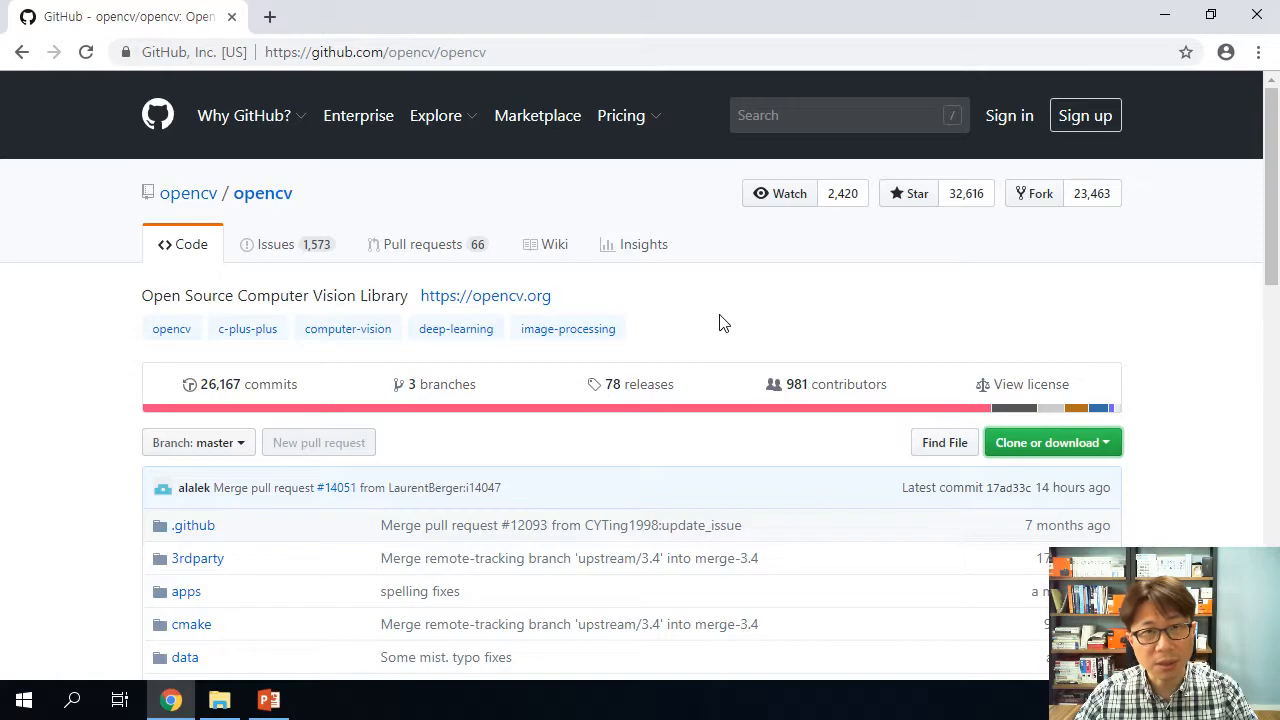
click(569, 50)
click(596, 47)
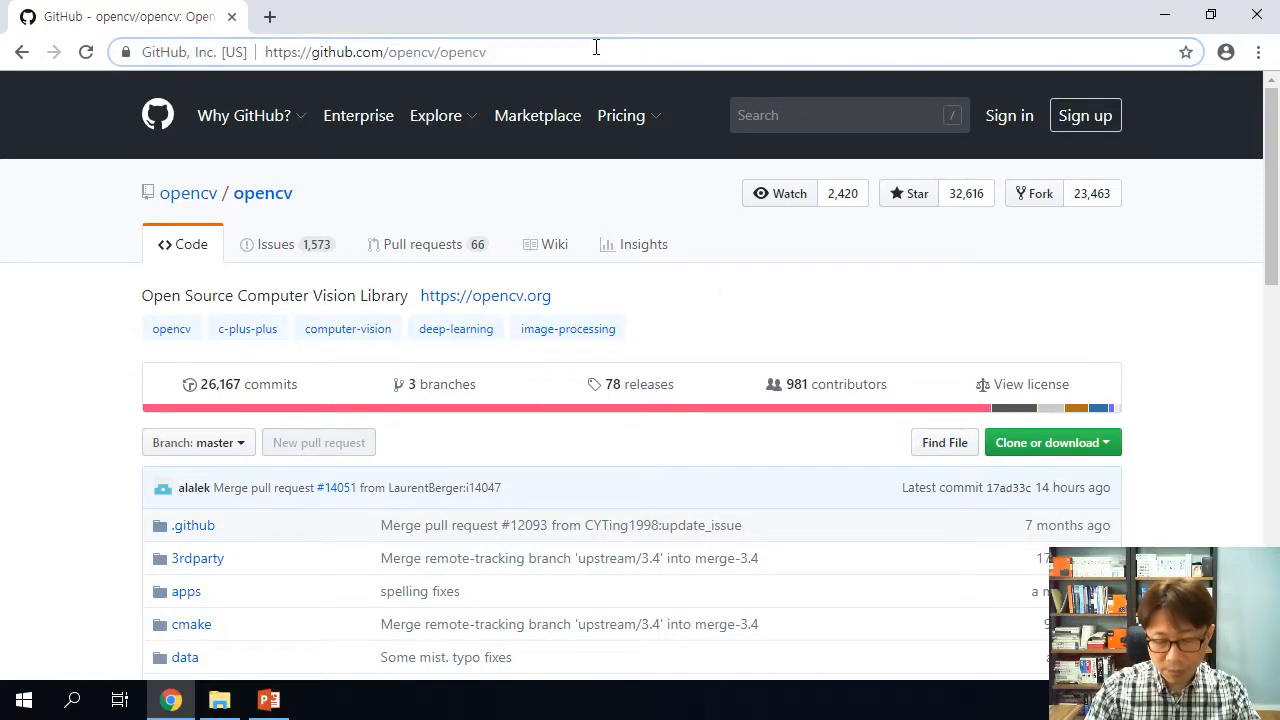
text(/)
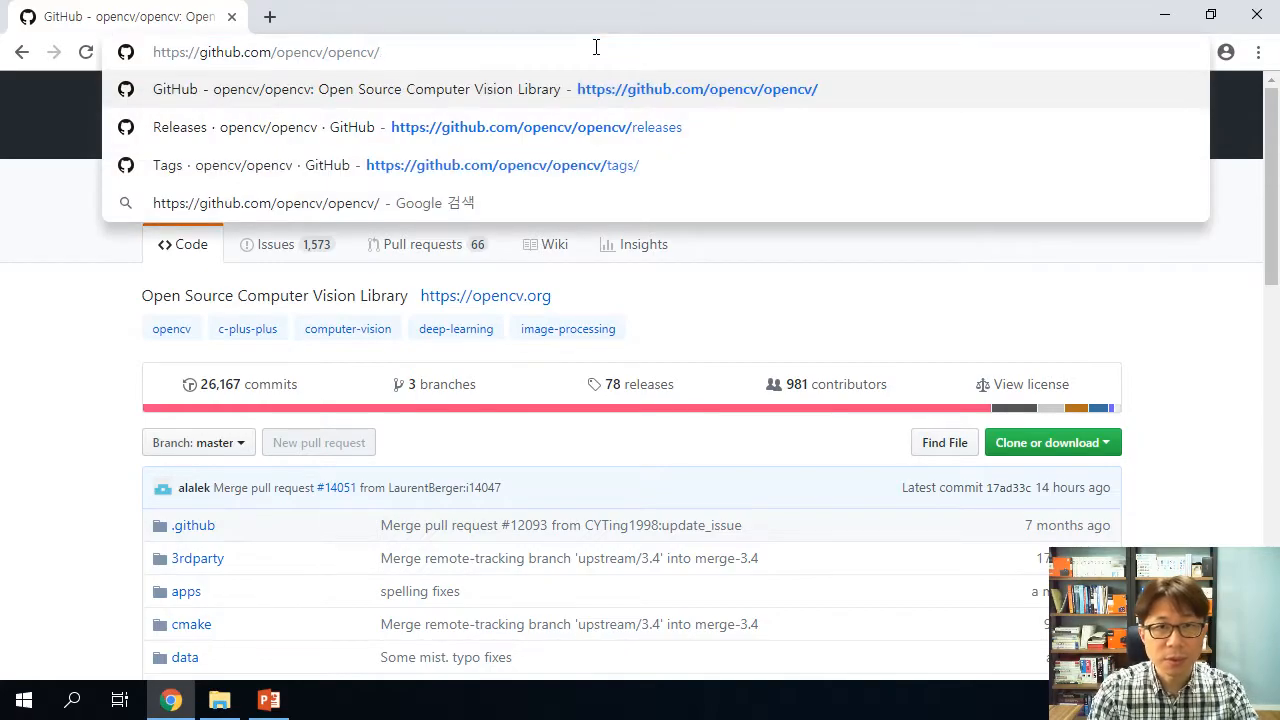
text(ree)
key(BackSpace)
text(leases)
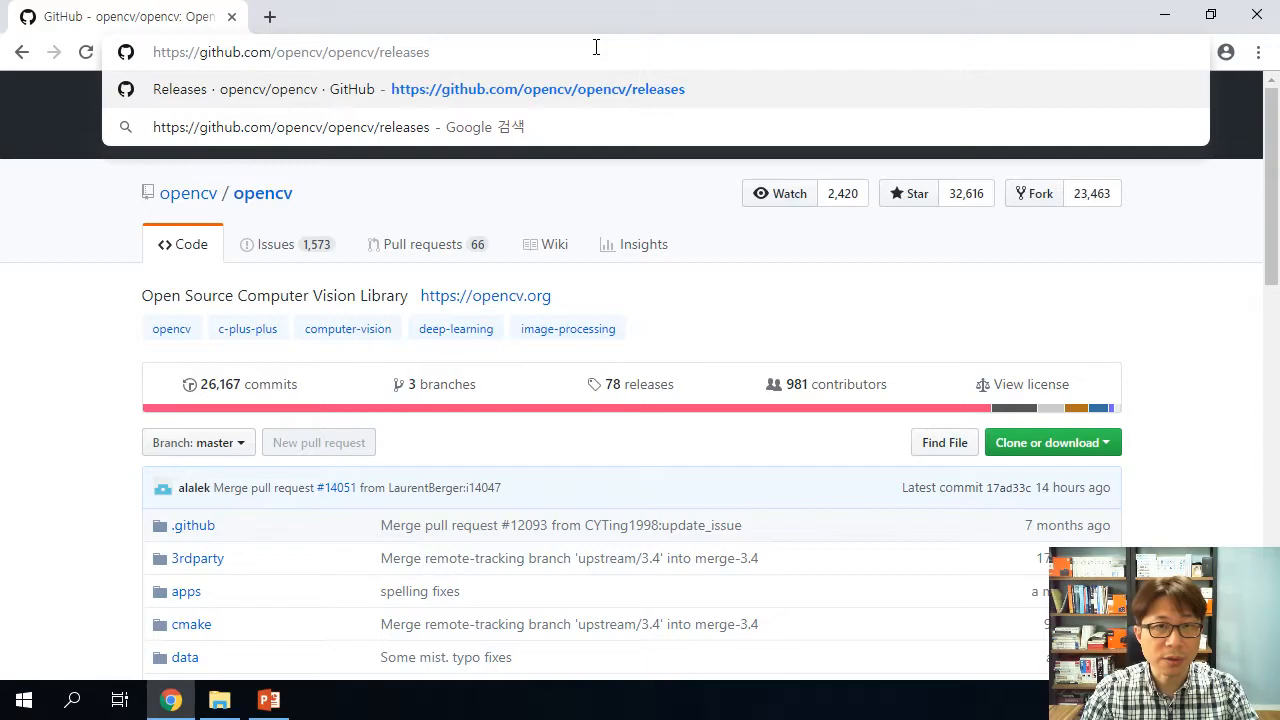
key(Return)
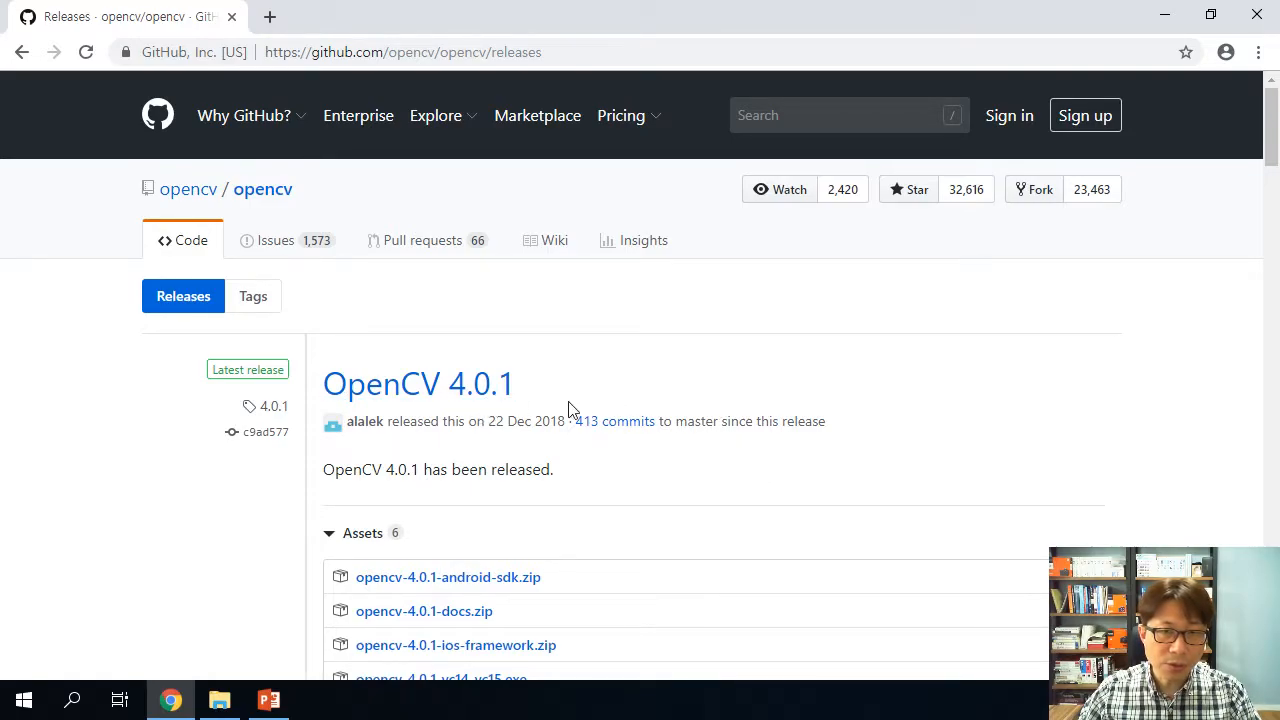
Find the OpenCV 4.0.0 release and download its source code as a zip.
scroll(770, 528, down, 5)
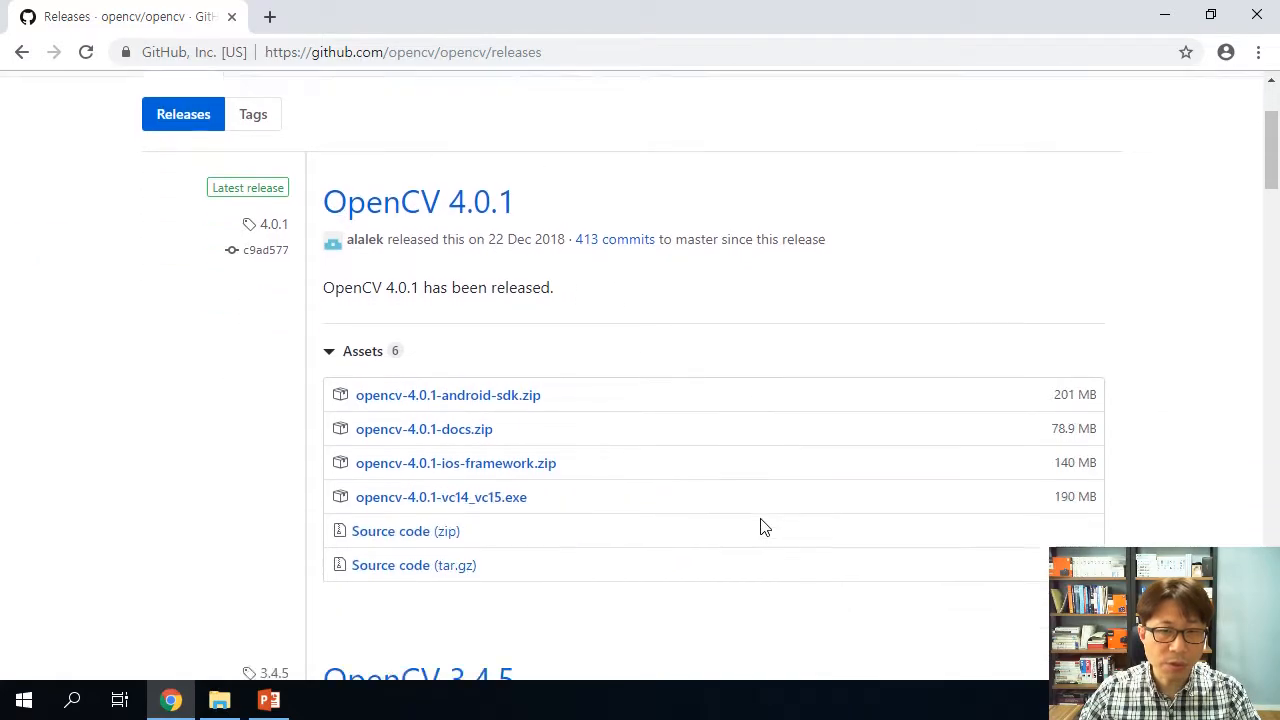
scroll(812, 545, down, 4)
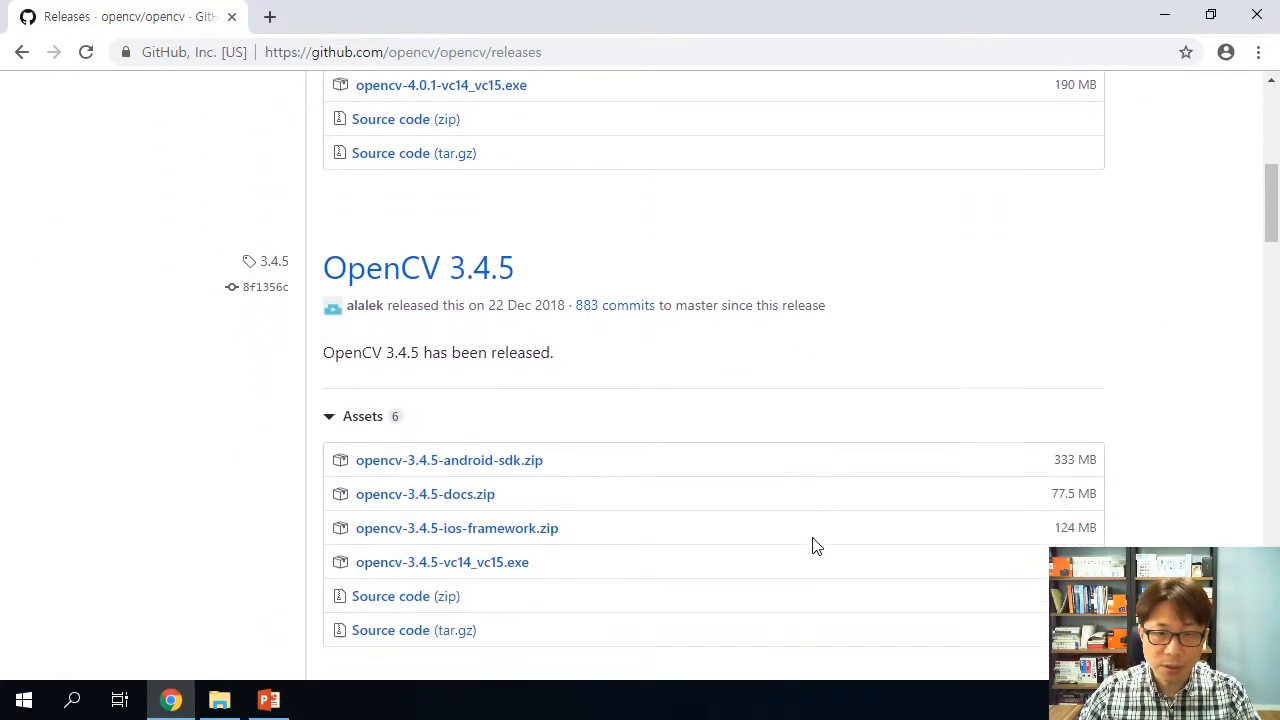
scroll(816, 545, down, 4)
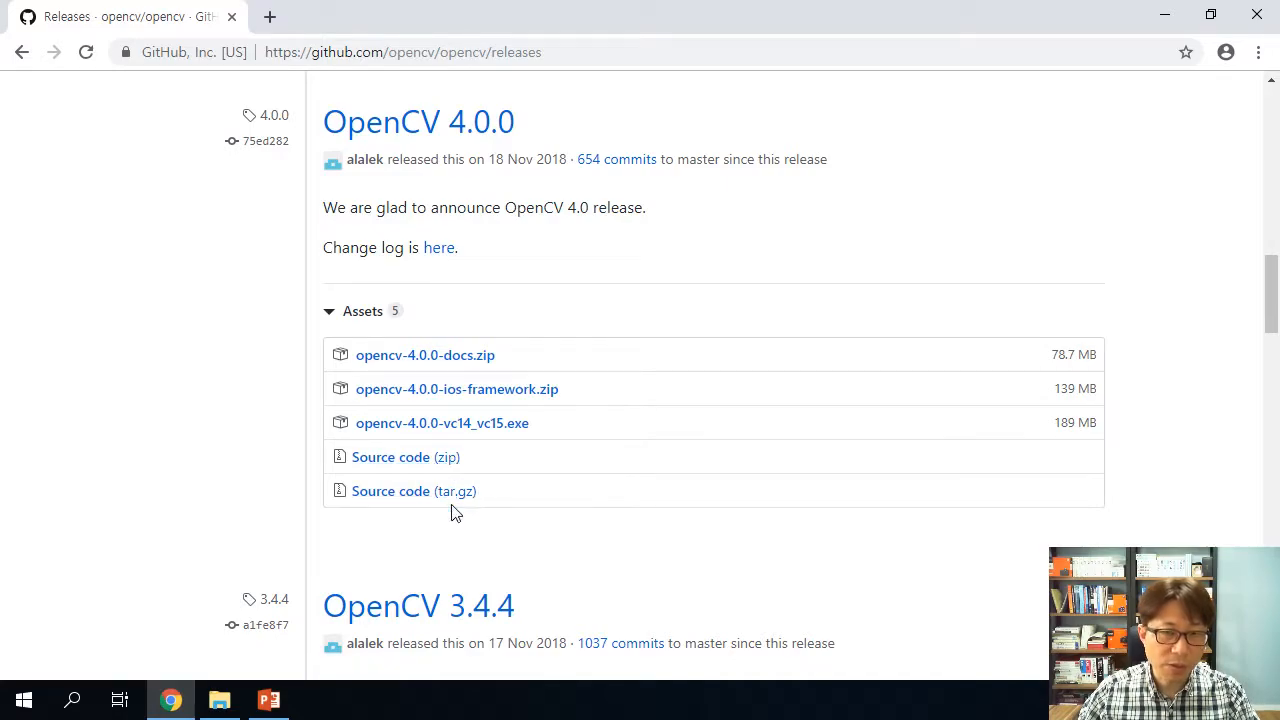
click(405, 460)
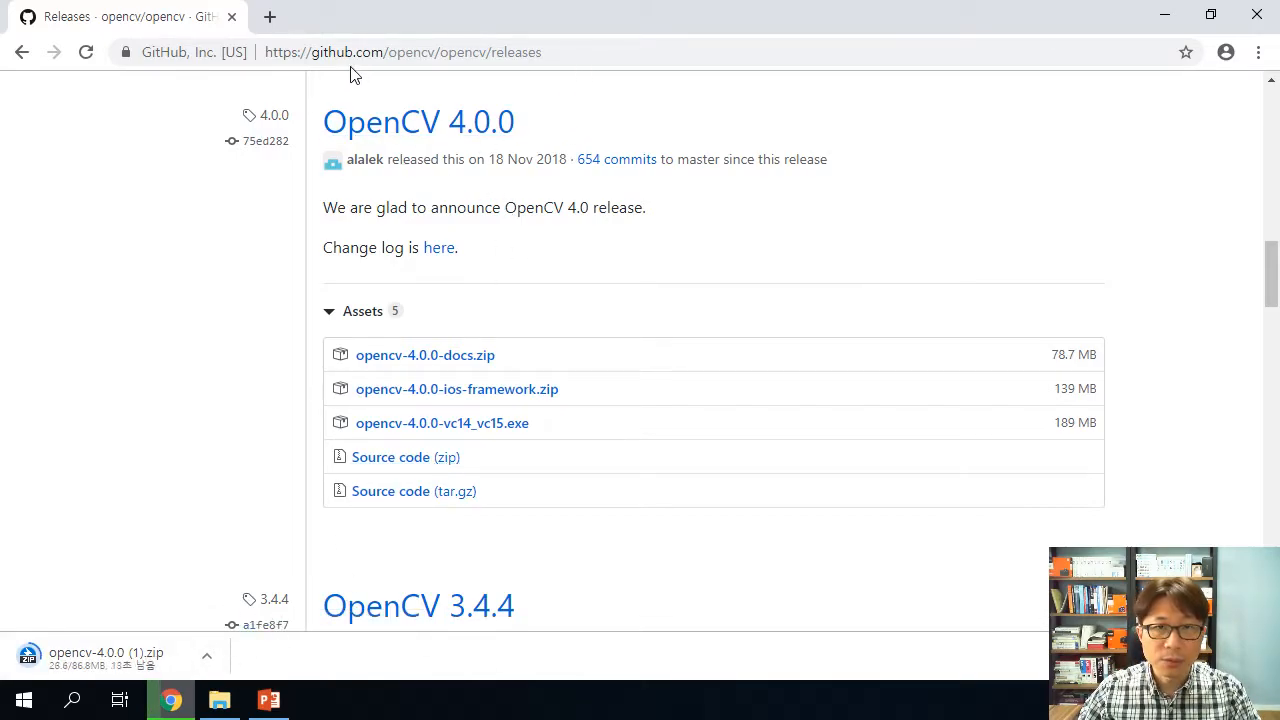
click(410, 52)
click(492, 54)
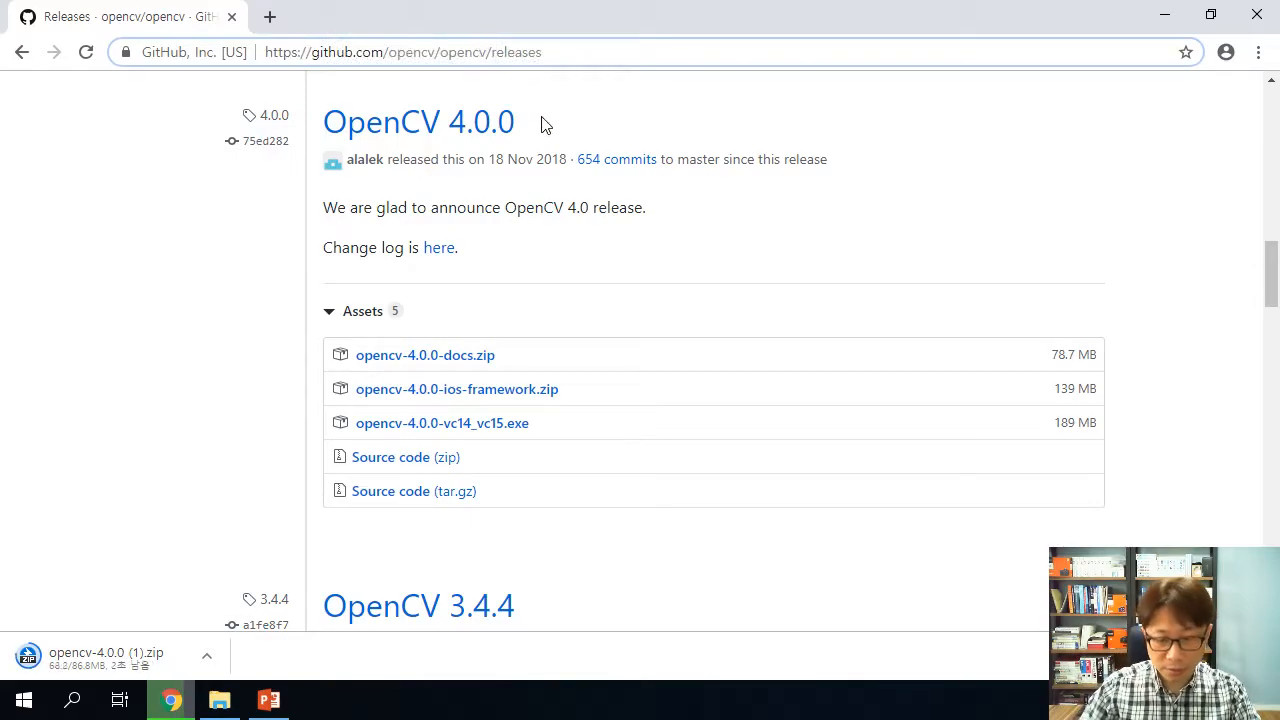
text(_contirb)
key(Left)
text(rib)
key(Delete)
key(Delete)
key(Delete)
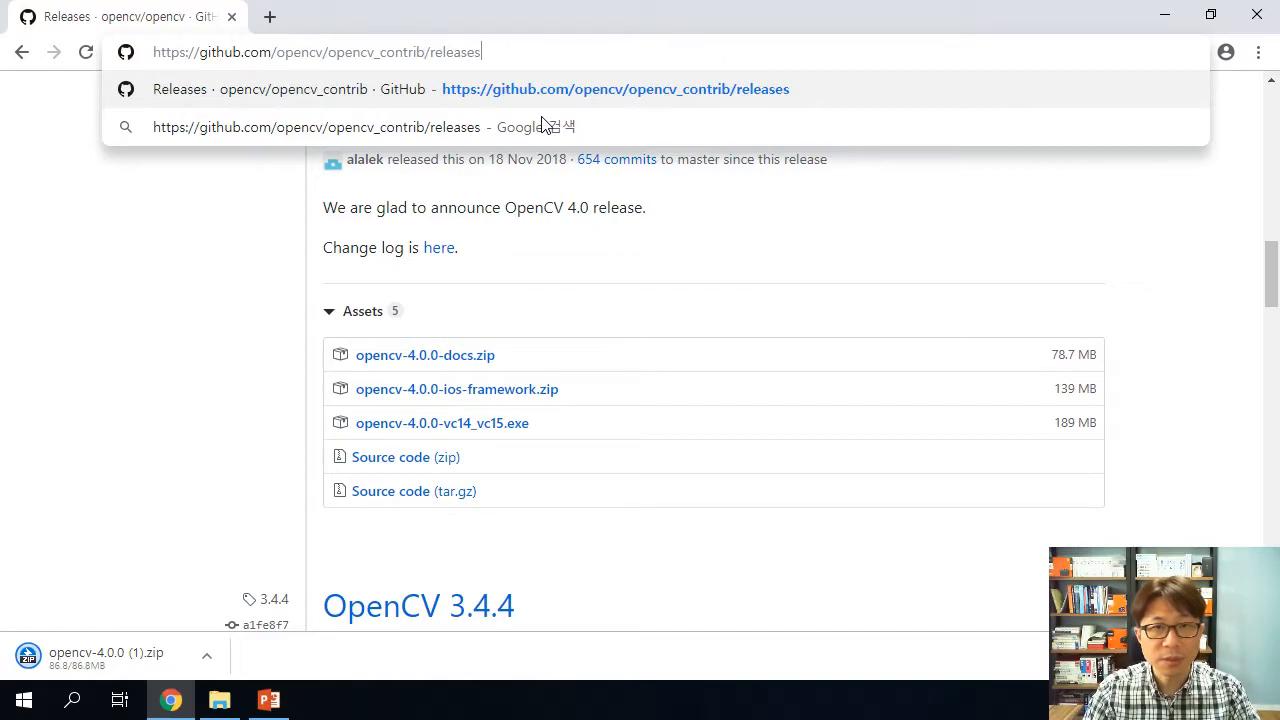
key(Return)
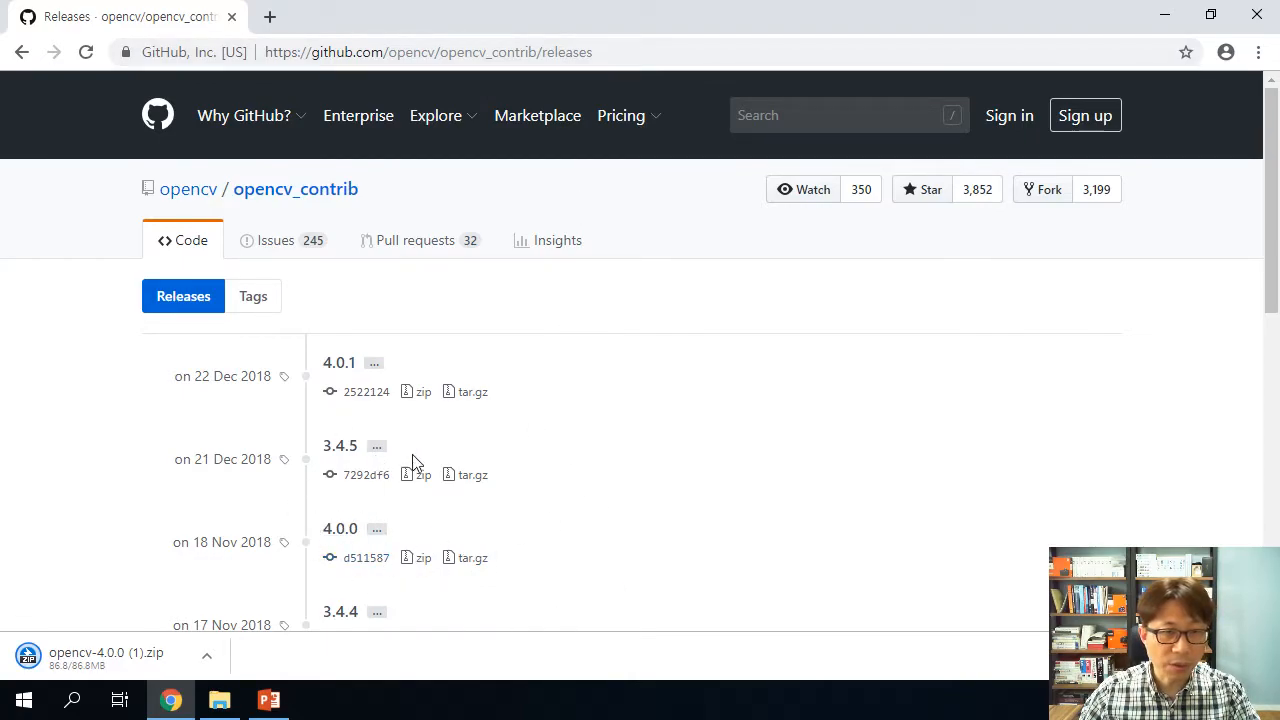
Start downloading the opencv_contrib 4.0.0 source zip and show the Downloads folder in File Explorer.
click(420, 568)
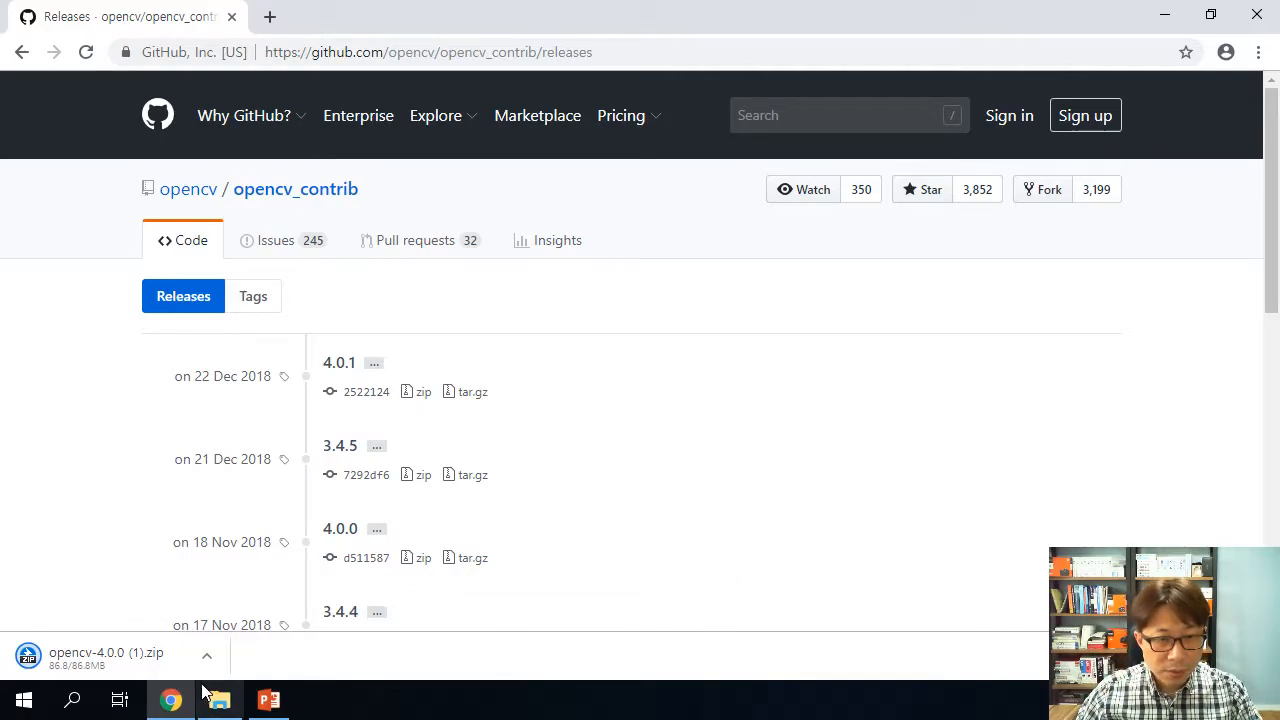
click(418, 568)
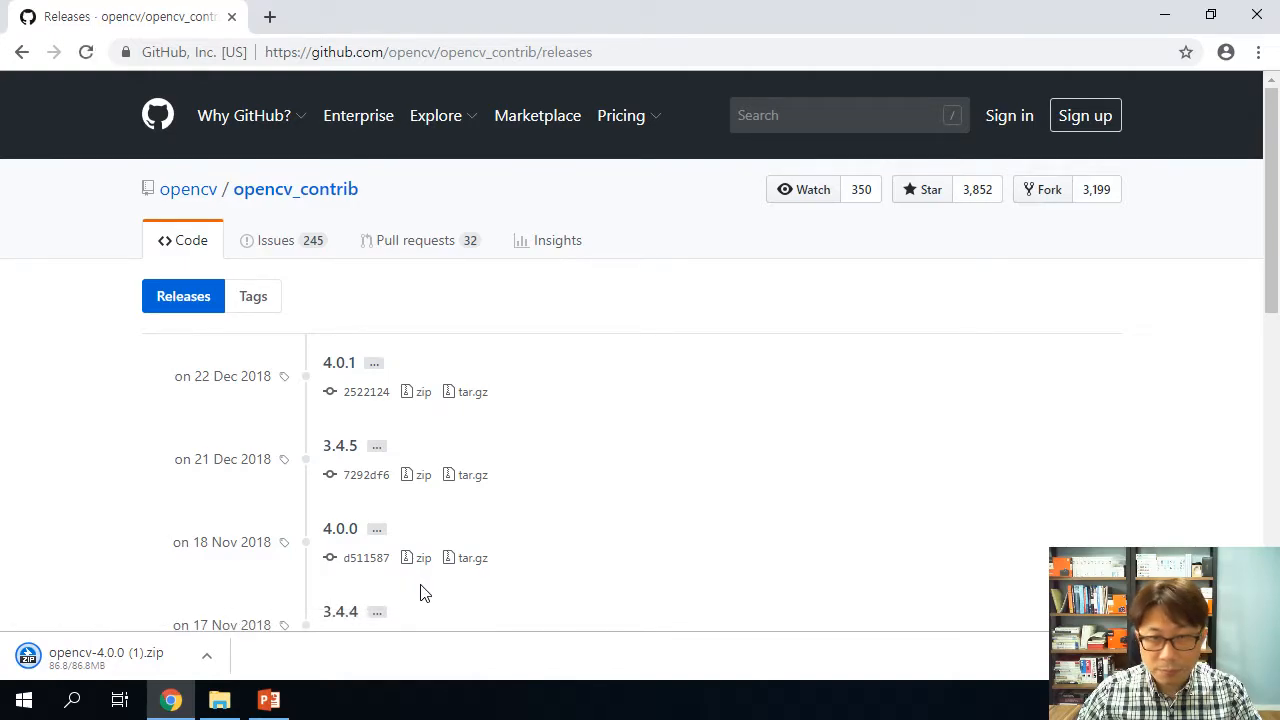
click(215, 700)
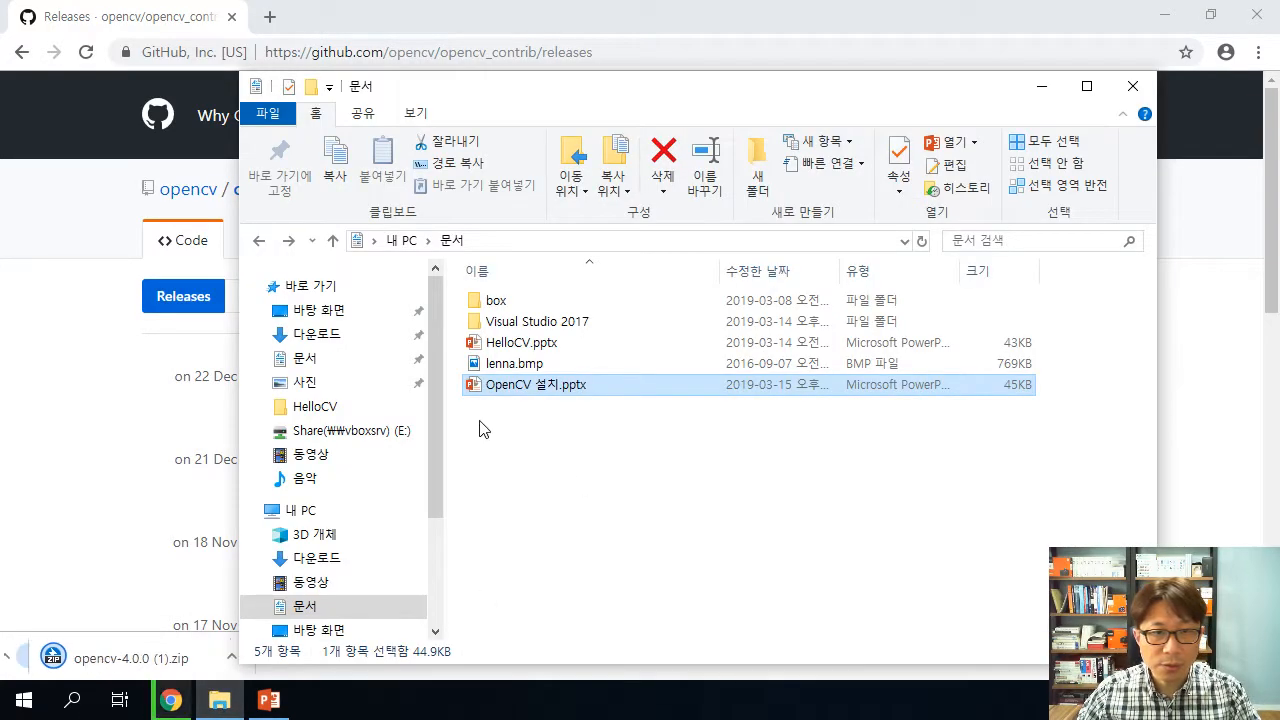
click(336, 342)
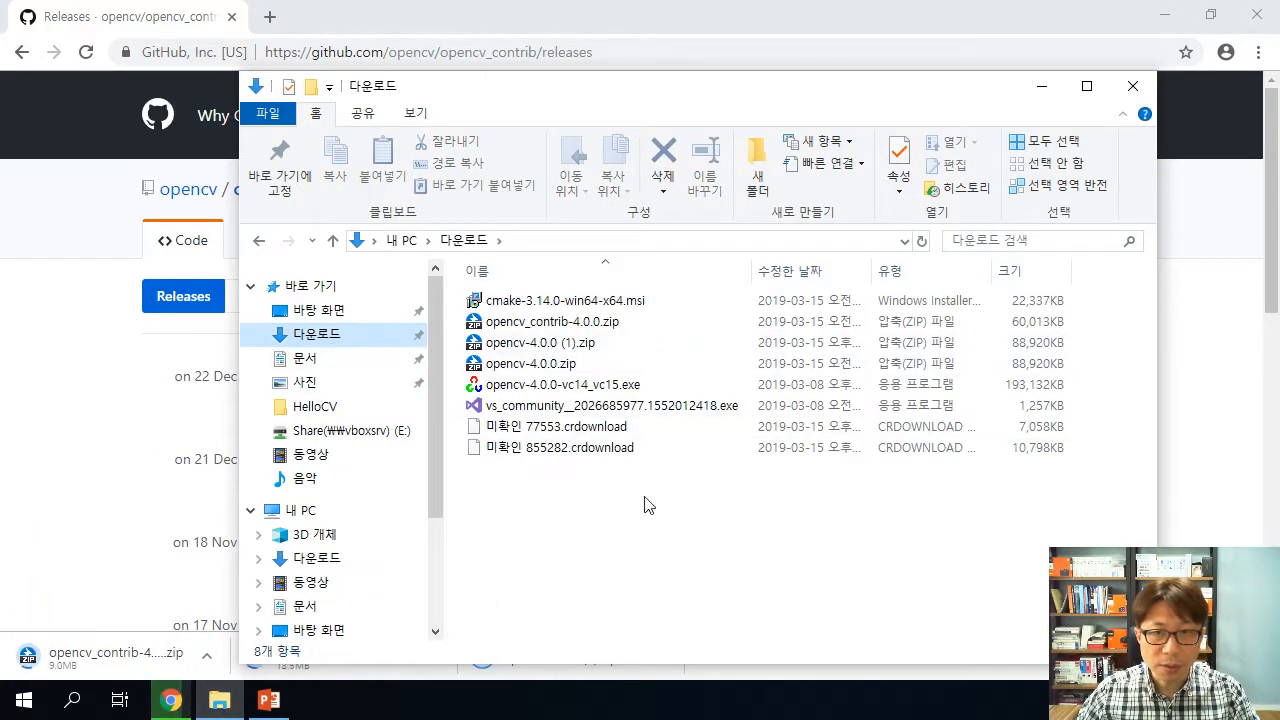
Return to the browser and cancel both running opencv_contrib downloads.
click(80, 578)
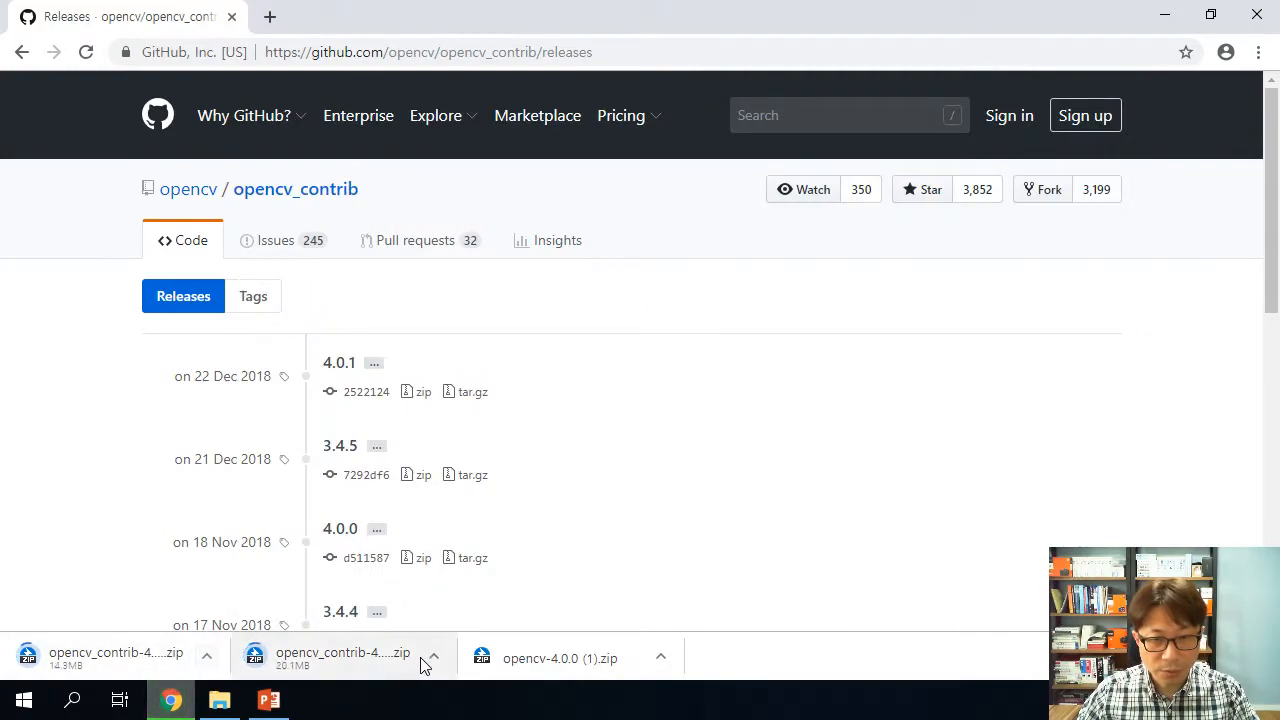
click(433, 656)
click(458, 621)
click(210, 658)
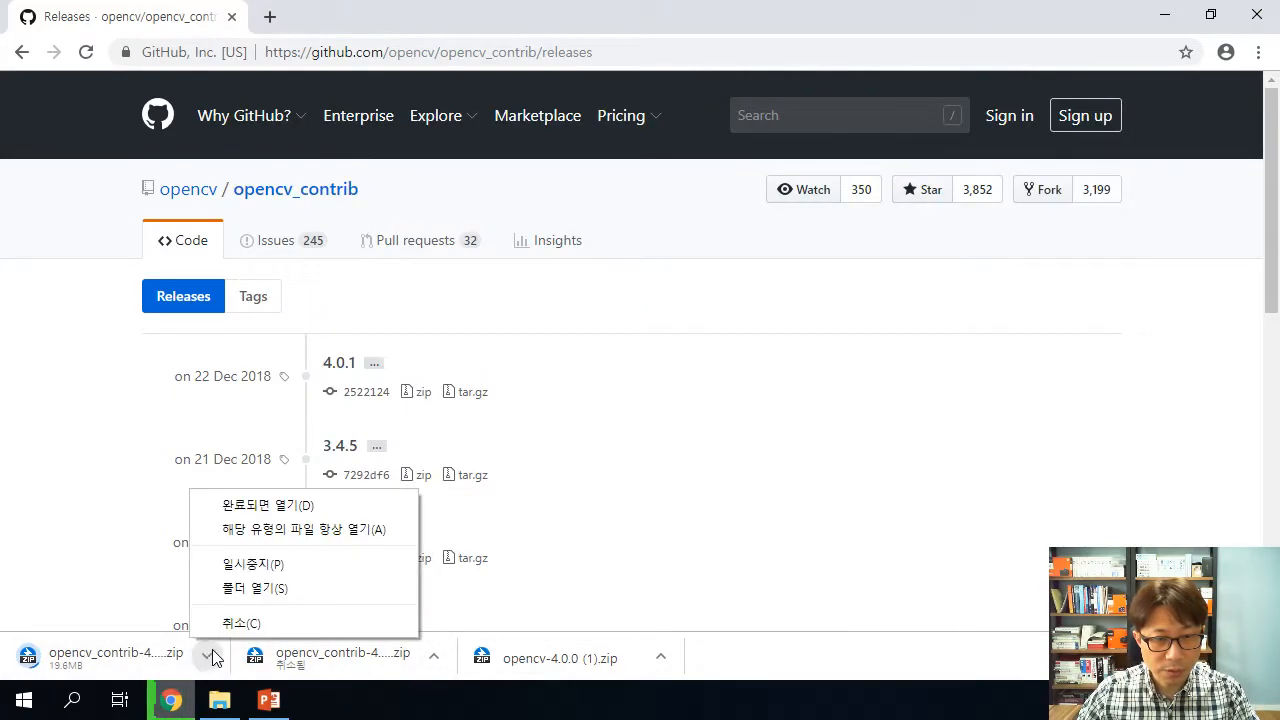
click(234, 621)
Switch to File Explorer and delete the duplicate archive opencv-4.0.0 (1).zip from the Downloads folder.
click(222, 702)
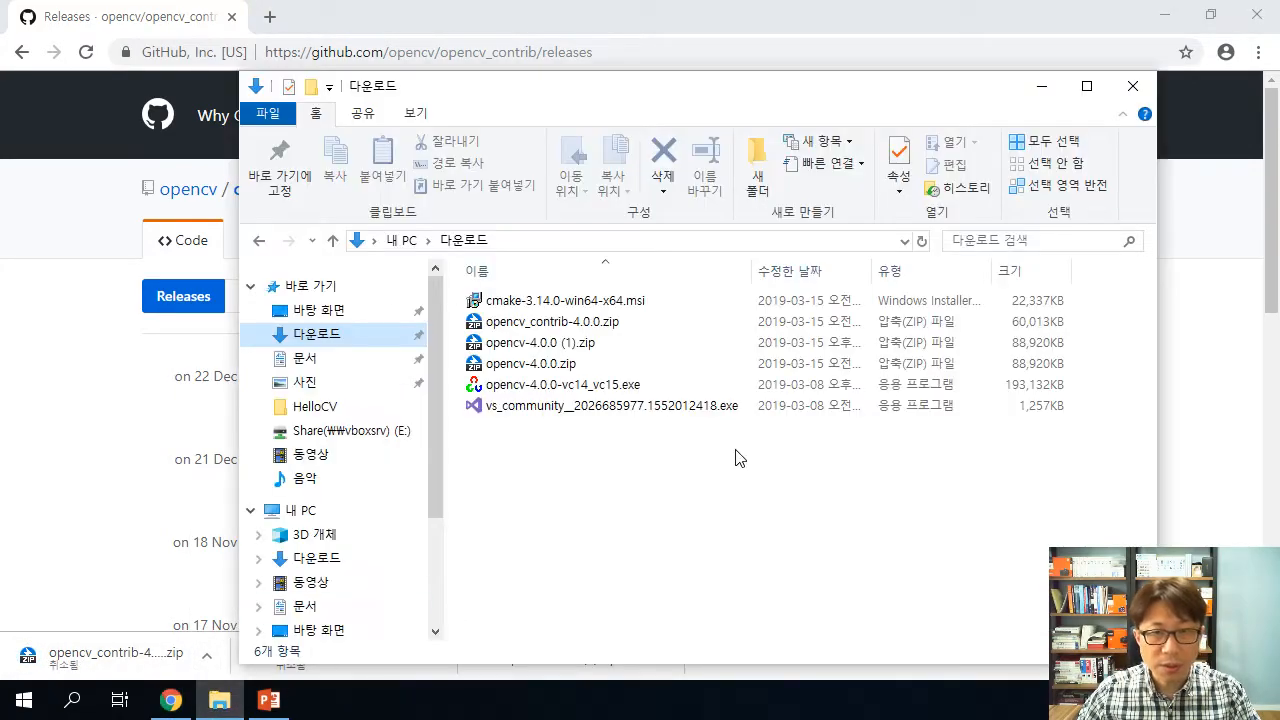
click(535, 342)
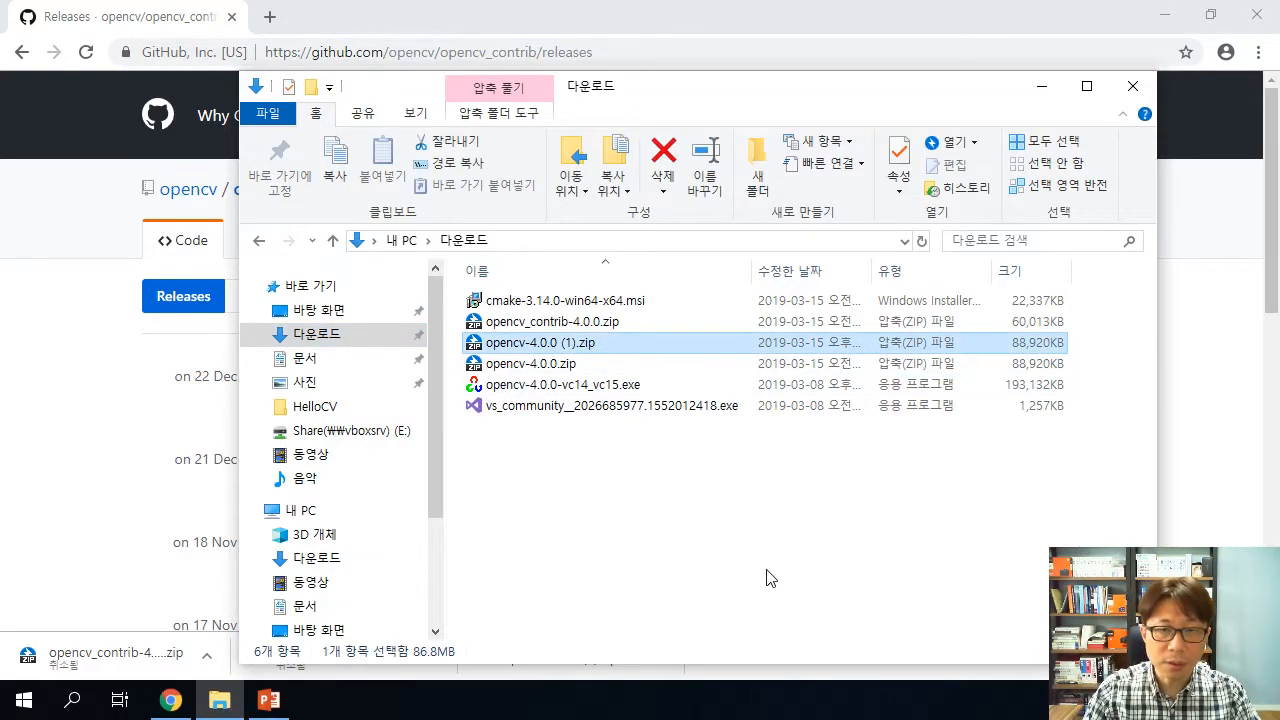
key(Delete)
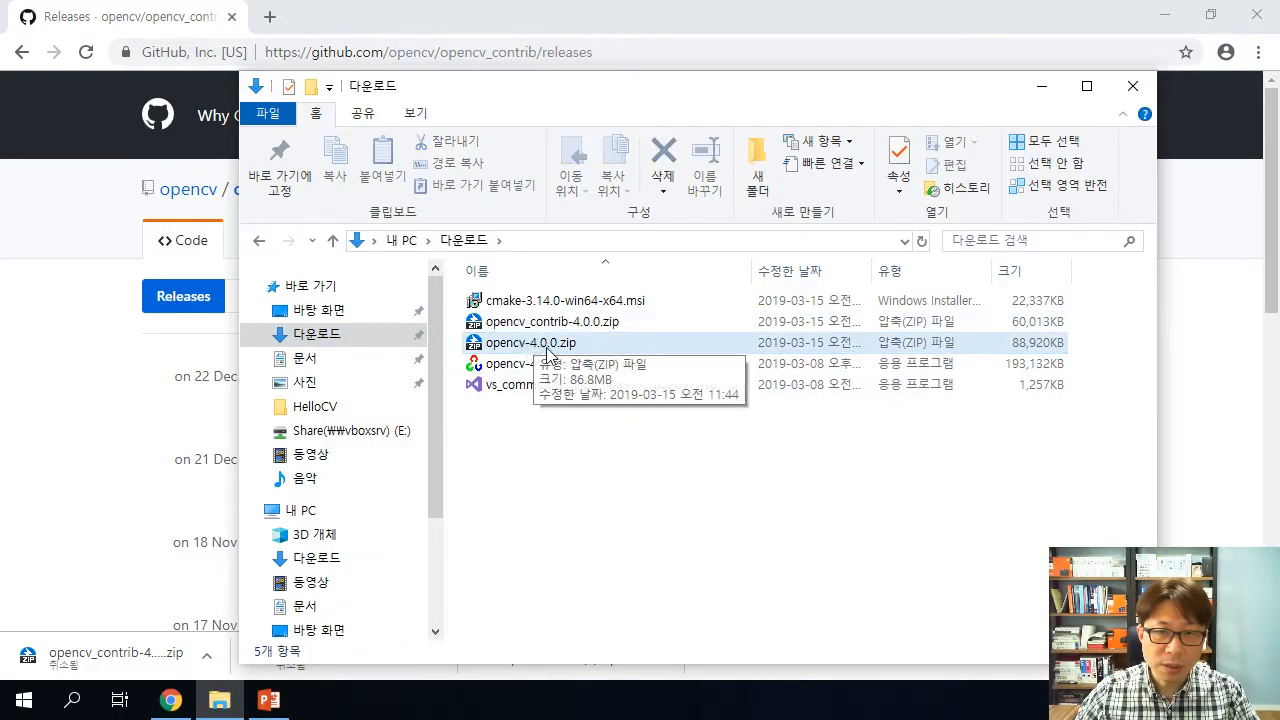
click(580, 324)
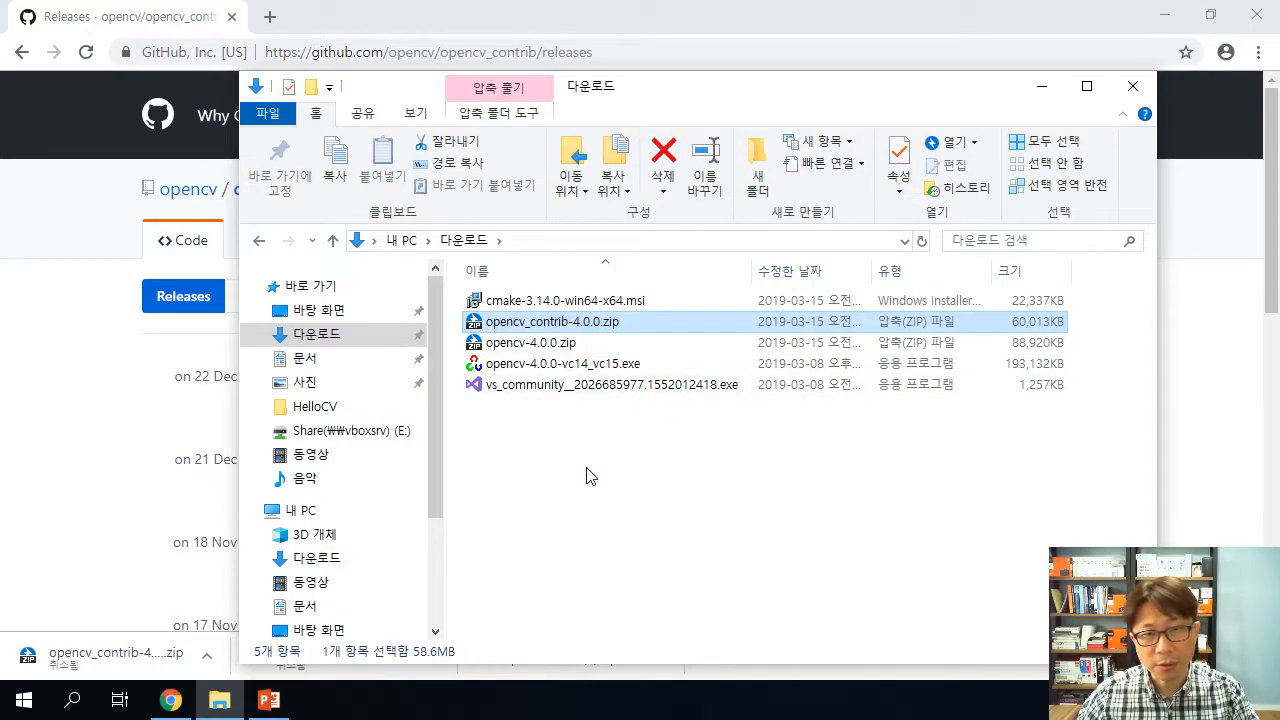
click(588, 345)
ctrl+click(593, 325)
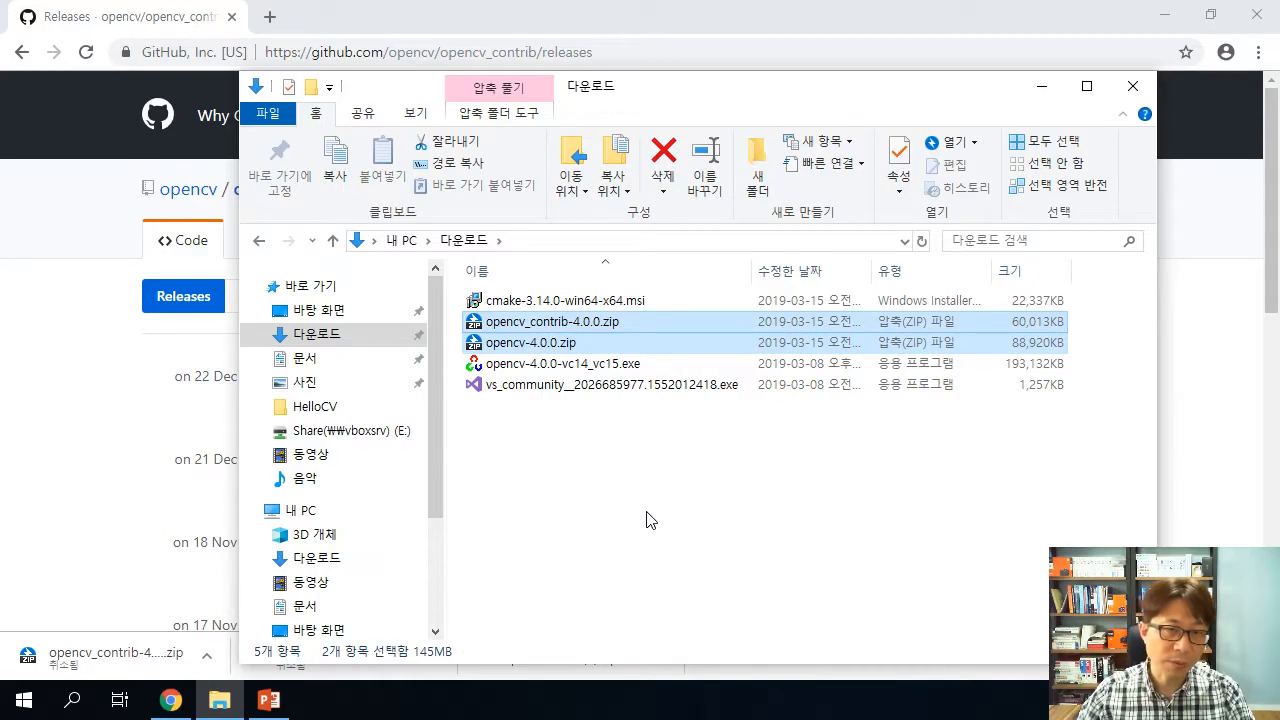
Check the contents of the existing opencv folder on the C: drive and delete that folder.
drag(432, 494, 432, 574)
click(367, 568)
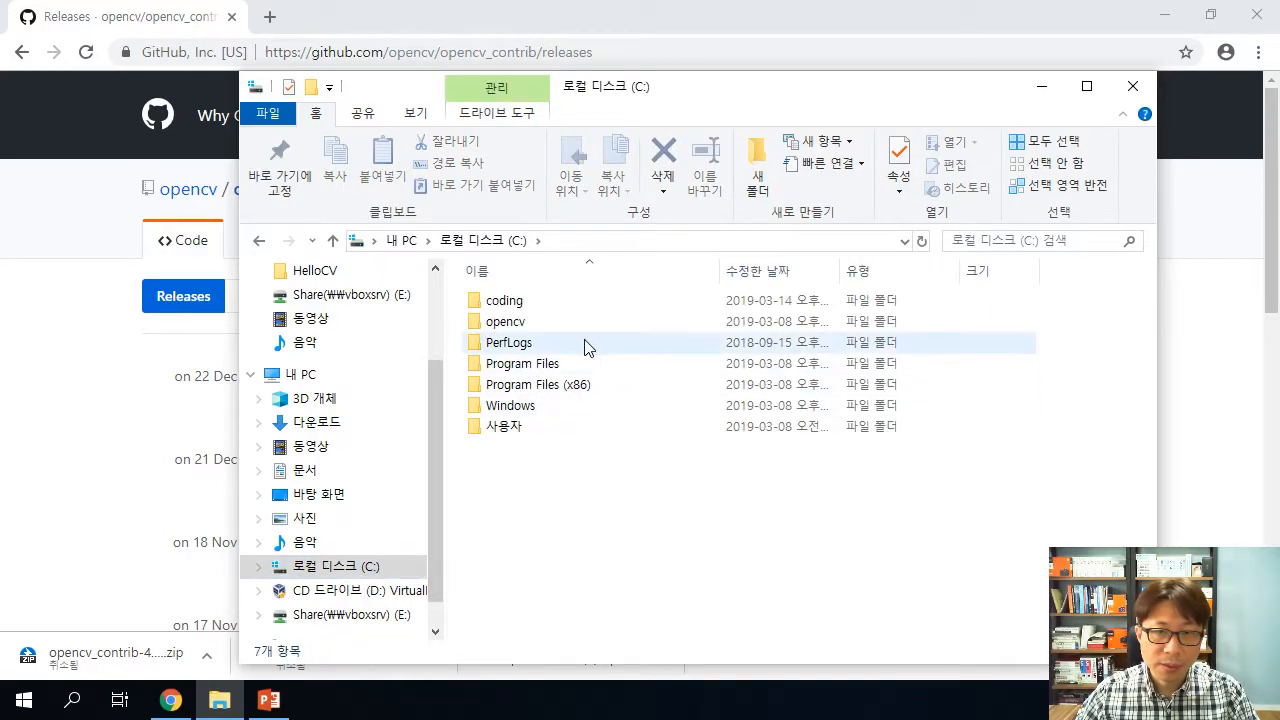
double_click(520, 328)
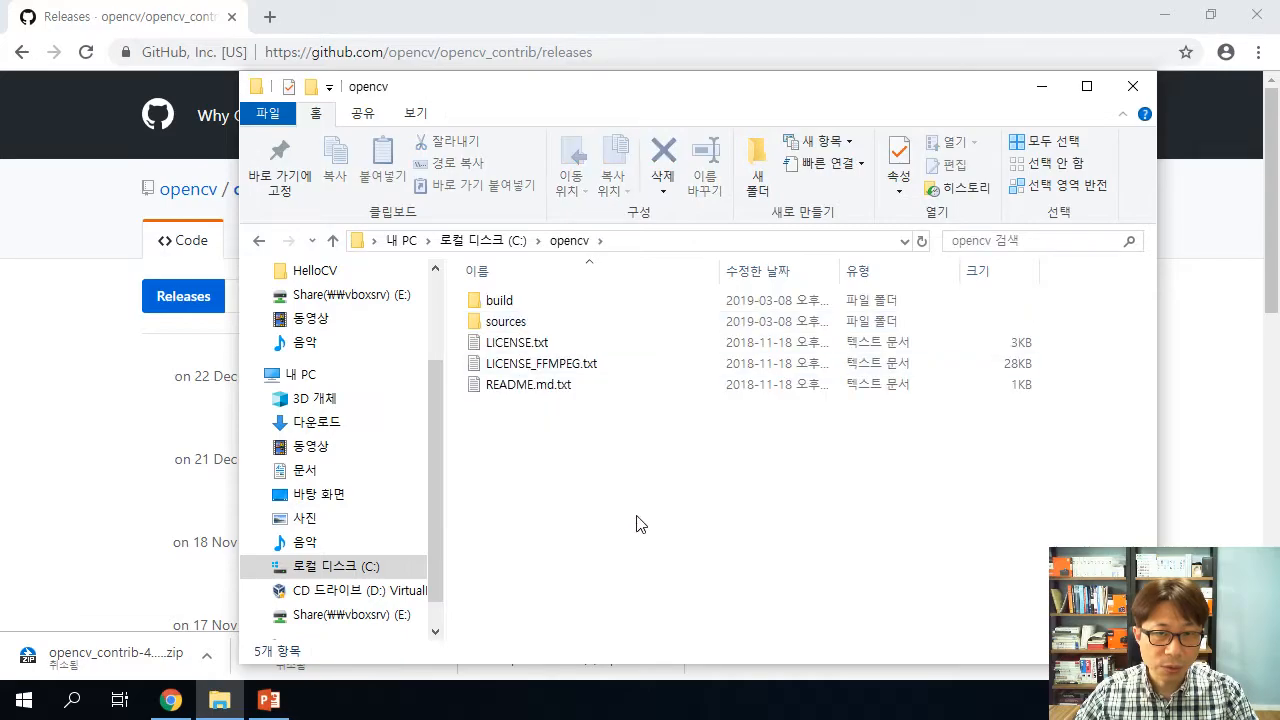
click(503, 240)
double_click(560, 322)
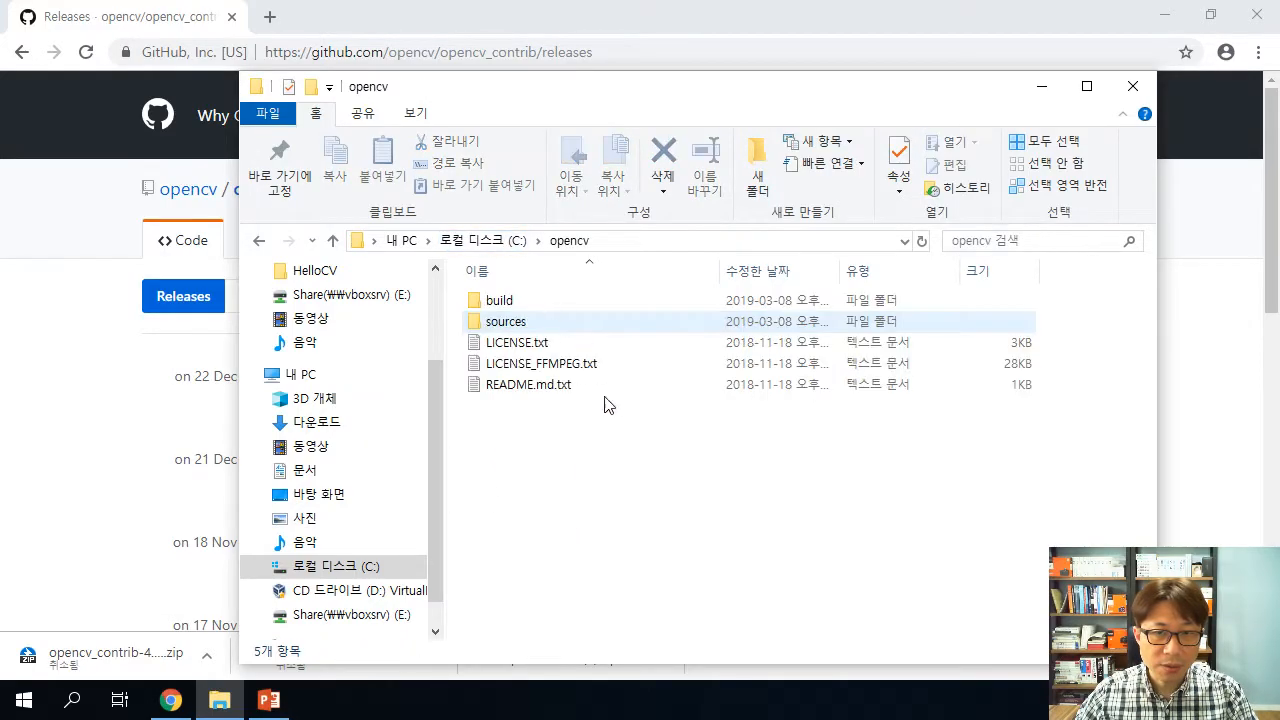
click(505, 241)
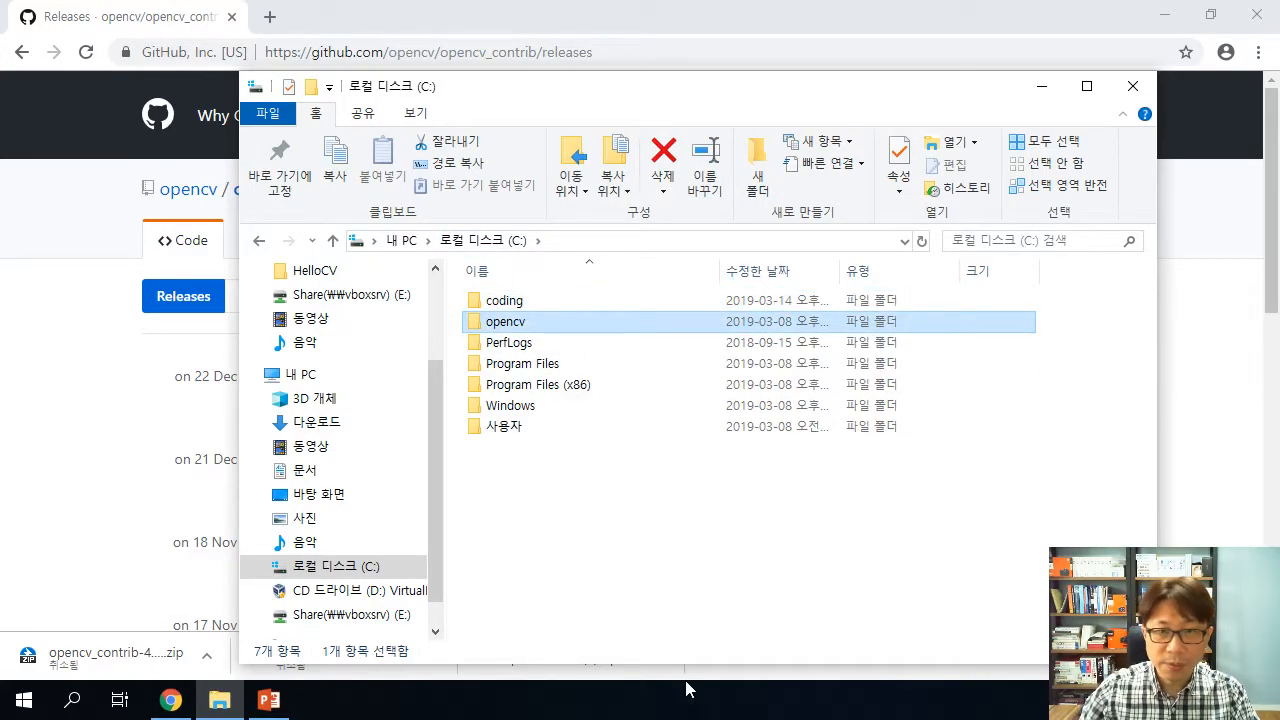
key(Delete)
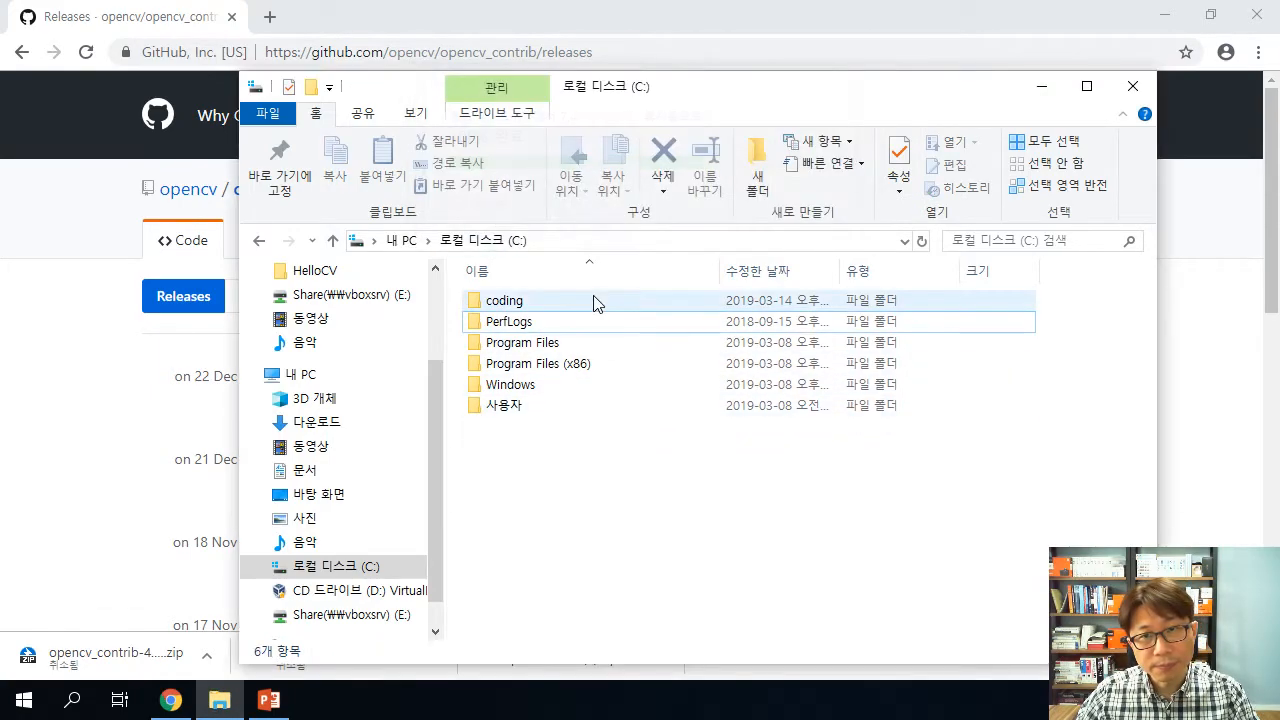
Create a new folder named opencv on the C: drive and open it.
right_click(590, 470)
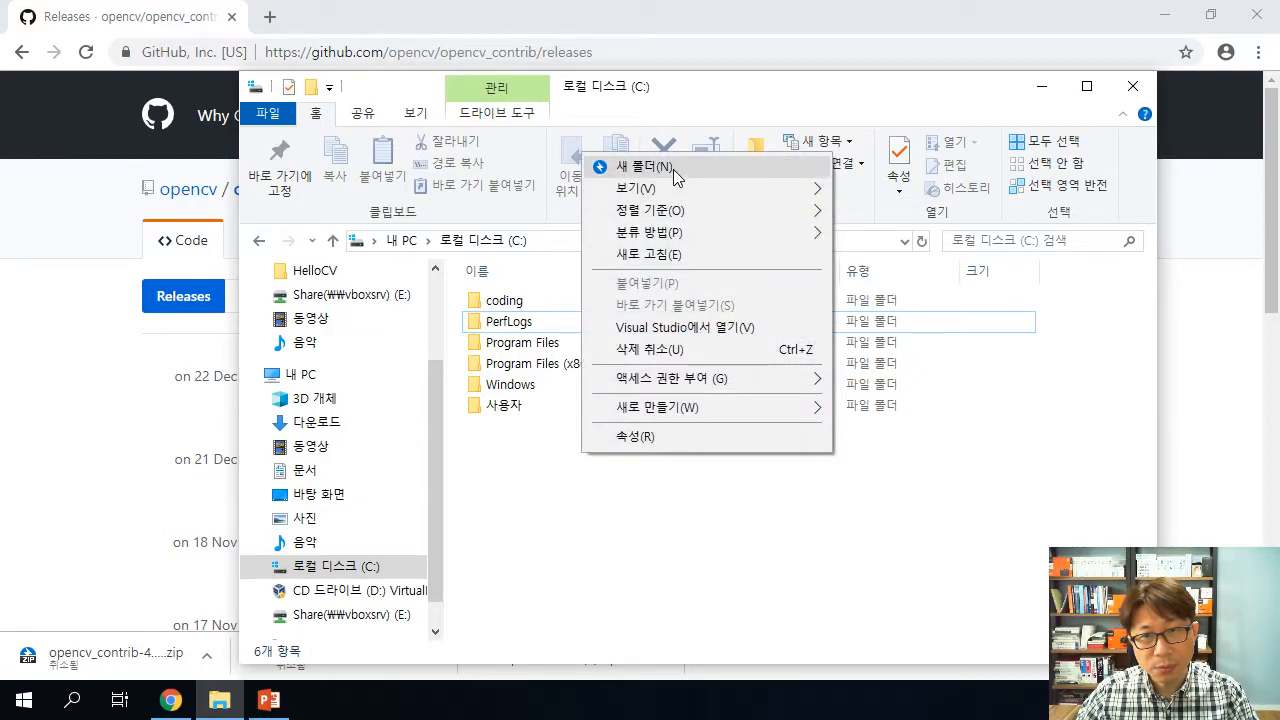
click(673, 169)
text(opencv)
key(Return)
double_click(557, 426)
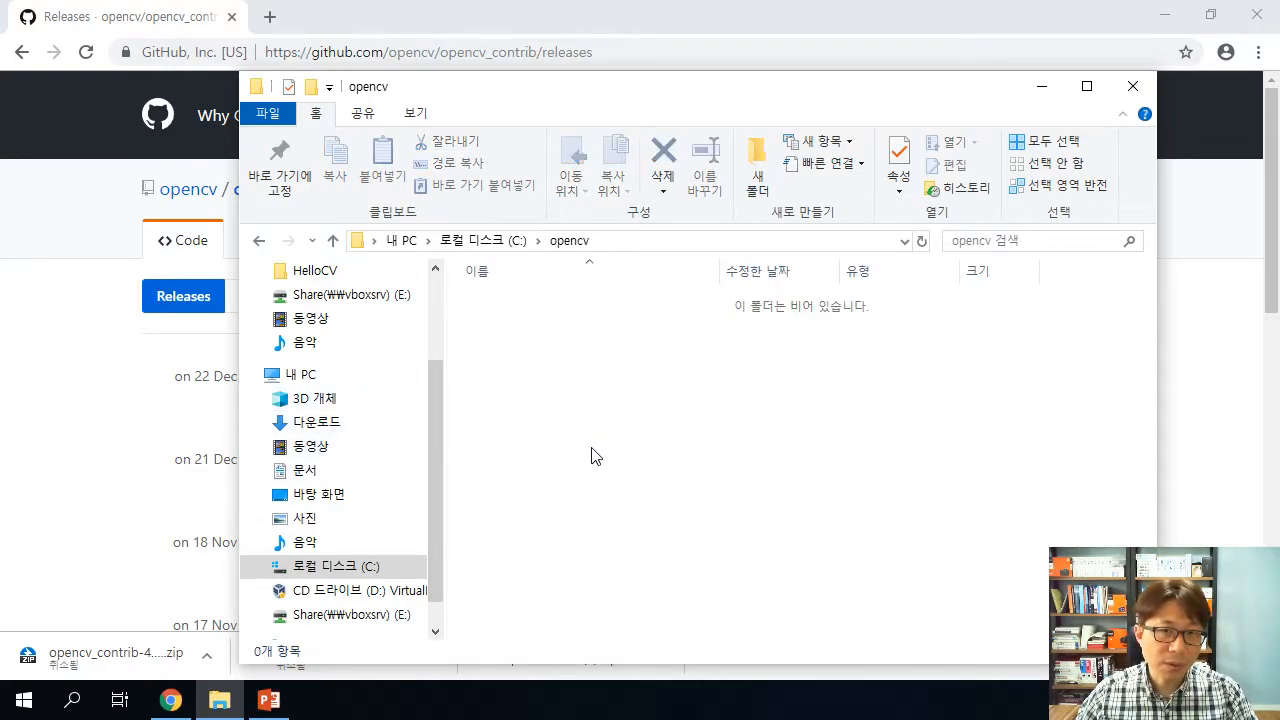
Copy opencv_contrib-4.0.0.zip and opencv-4.0.0.zip from the Downloads folder into C:\opencv.
click(335, 425)
click(560, 322)
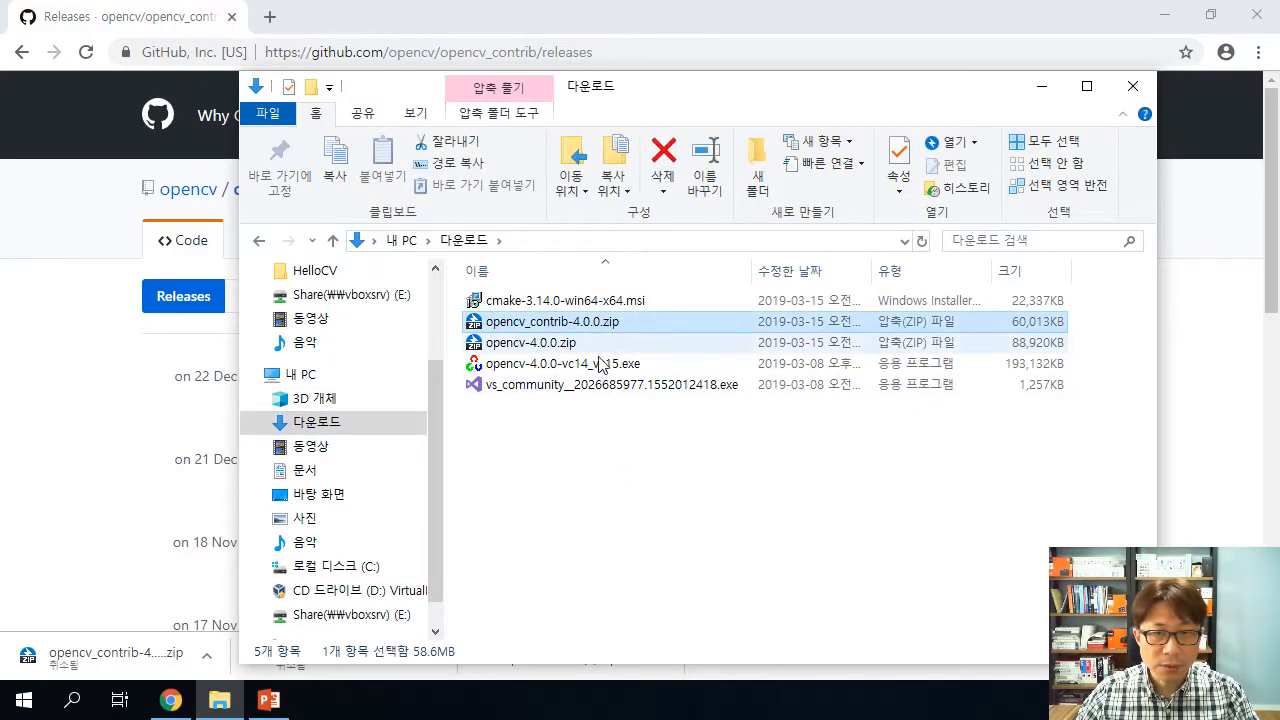
ctrl+click(617, 347)
right_click(615, 345)
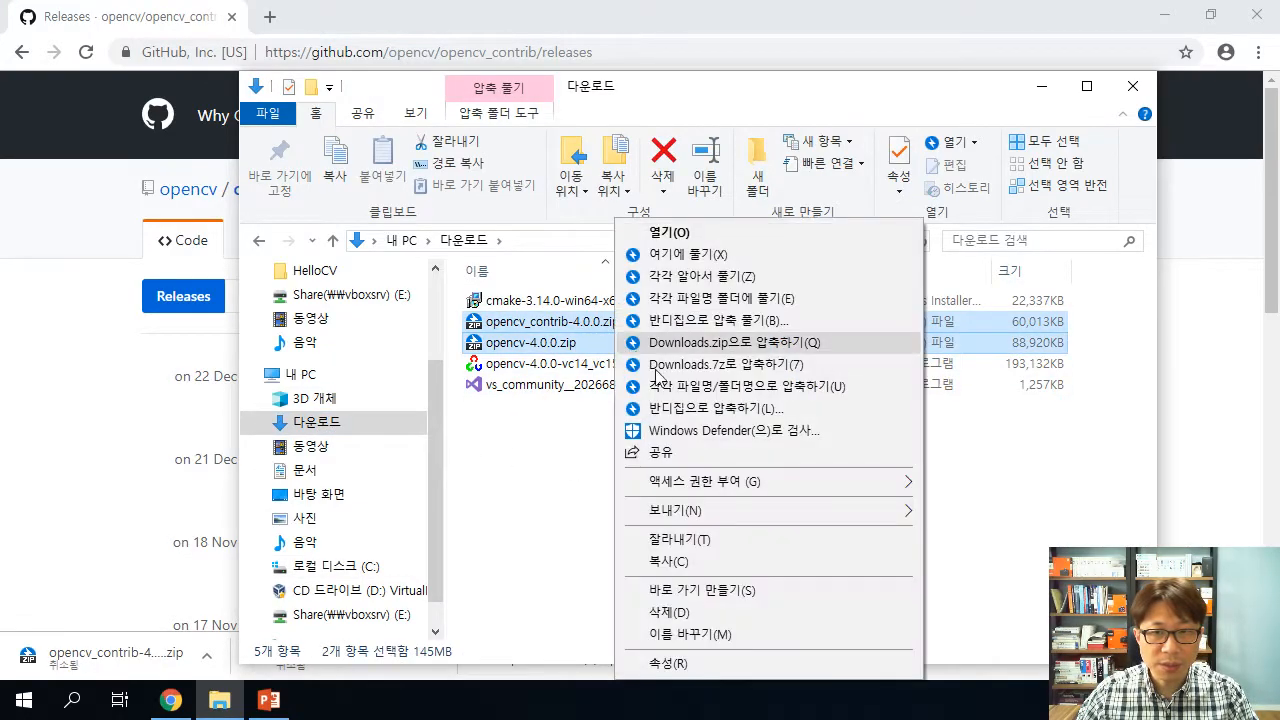
click(671, 563)
click(645, 565)
click(371, 566)
double_click(529, 323)
right_click(584, 423)
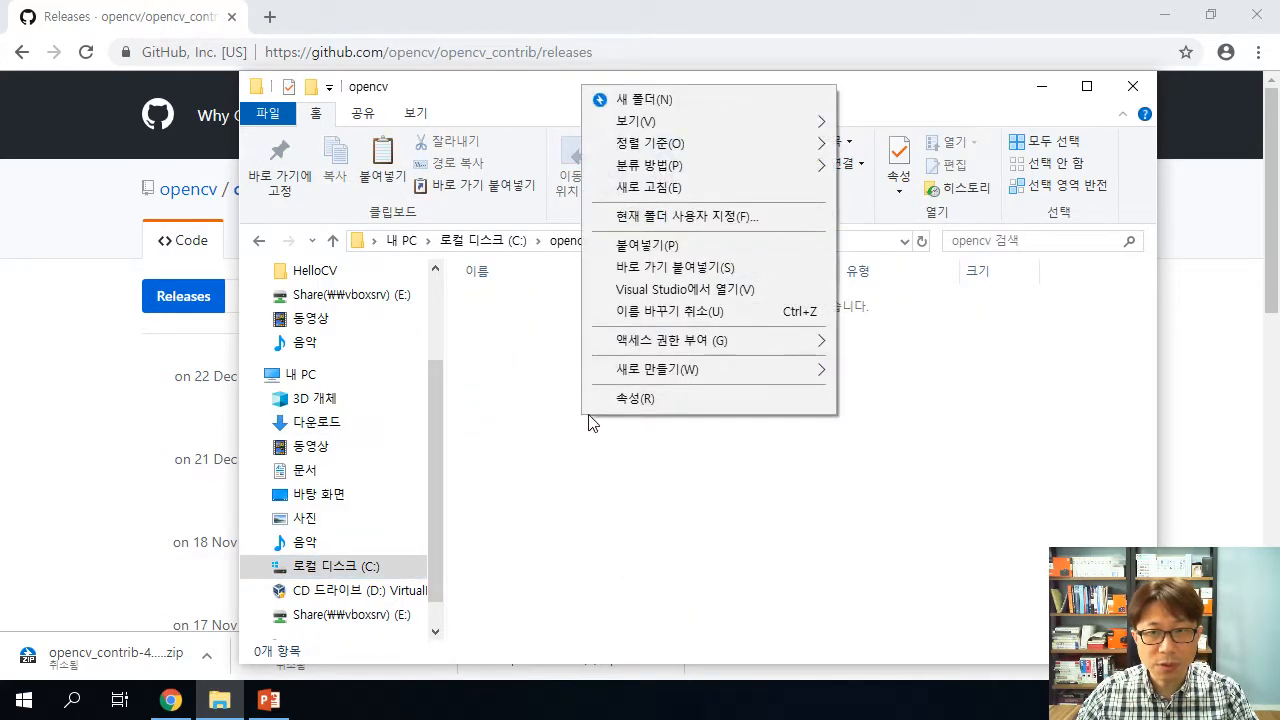
click(671, 243)
click(646, 486)
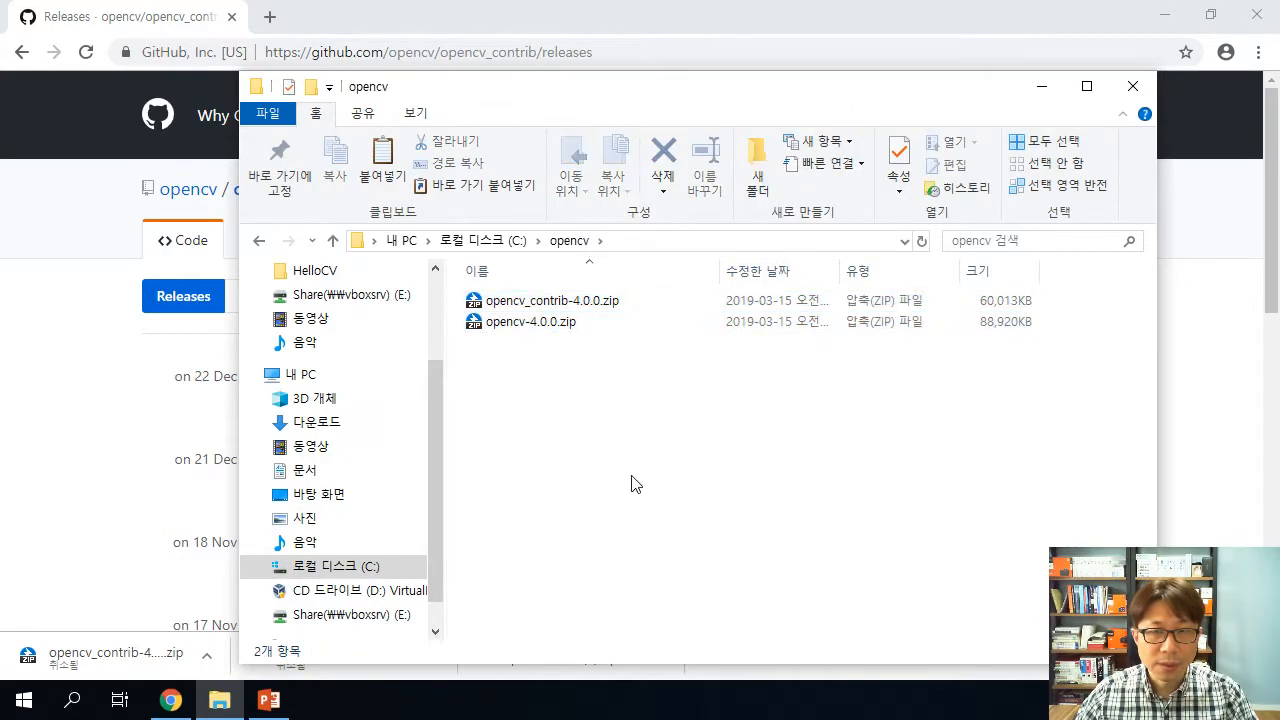
Extract opencv_contrib-4.0.0.zip and opencv-4.0.0.zip together directly into the C:\opencv folder.
drag(620, 426, 525, 292)
click(620, 473)
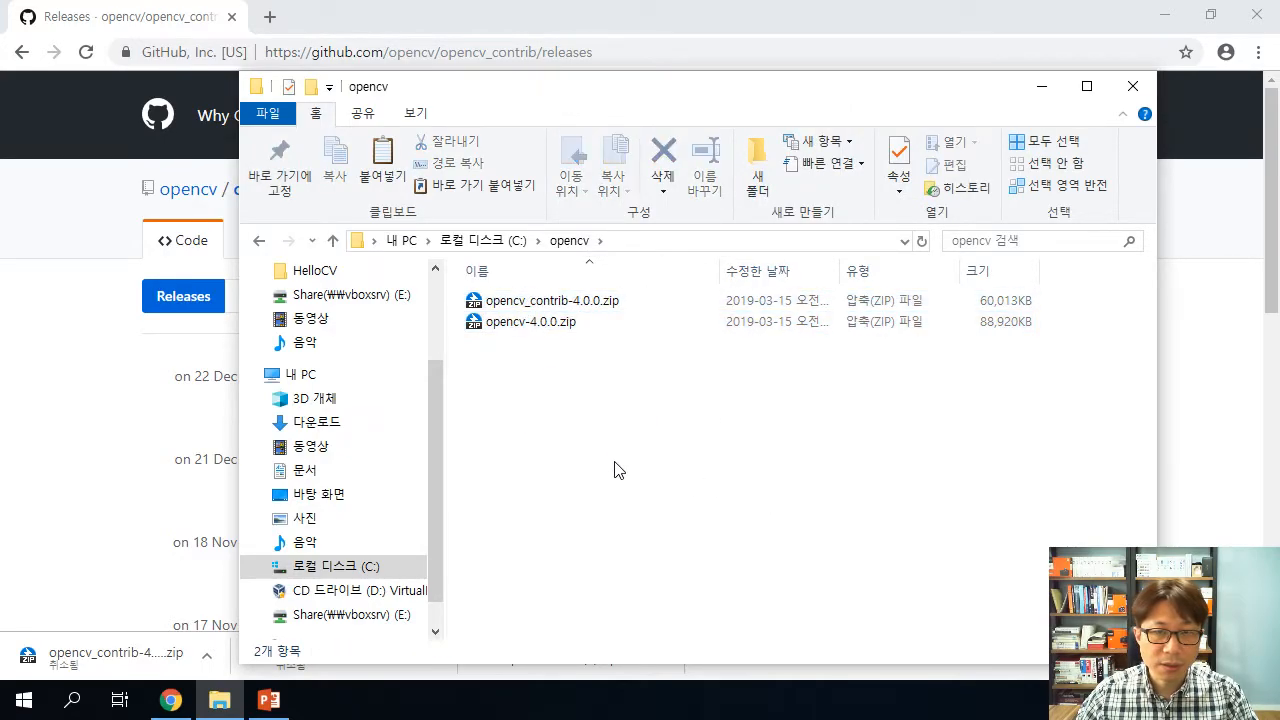
drag(625, 436, 511, 289)
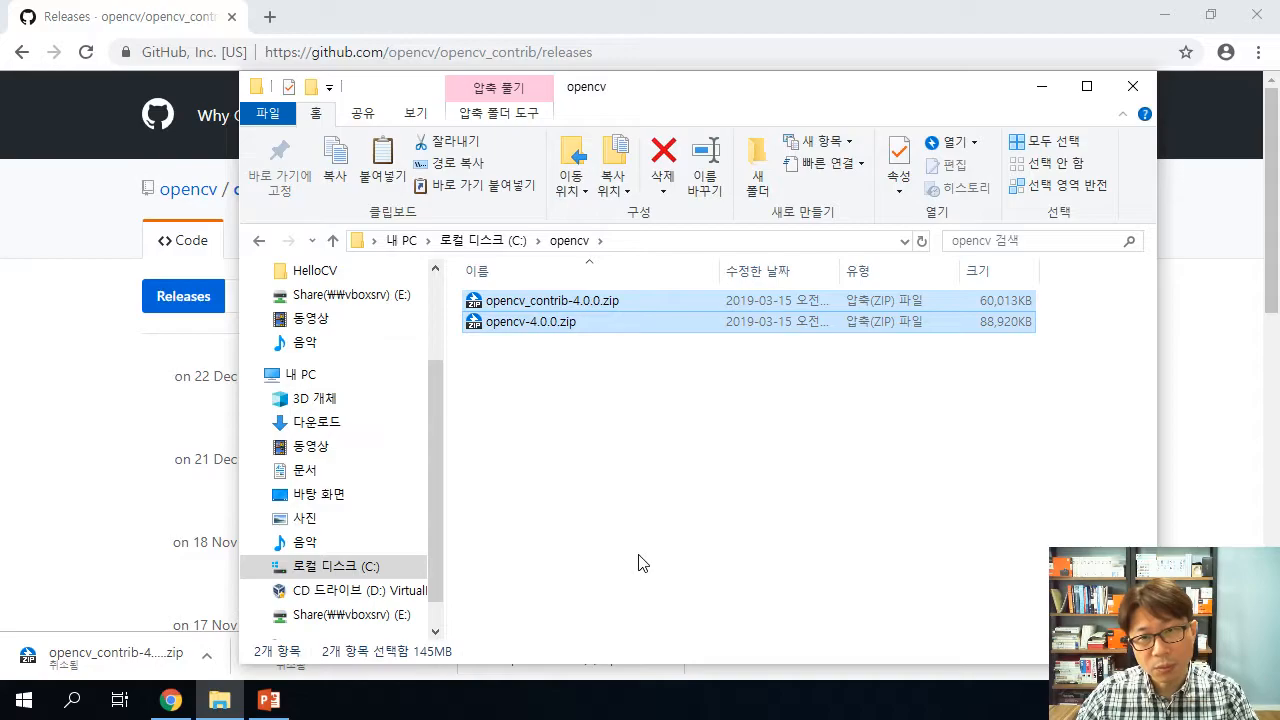
drag(651, 417, 570, 298)
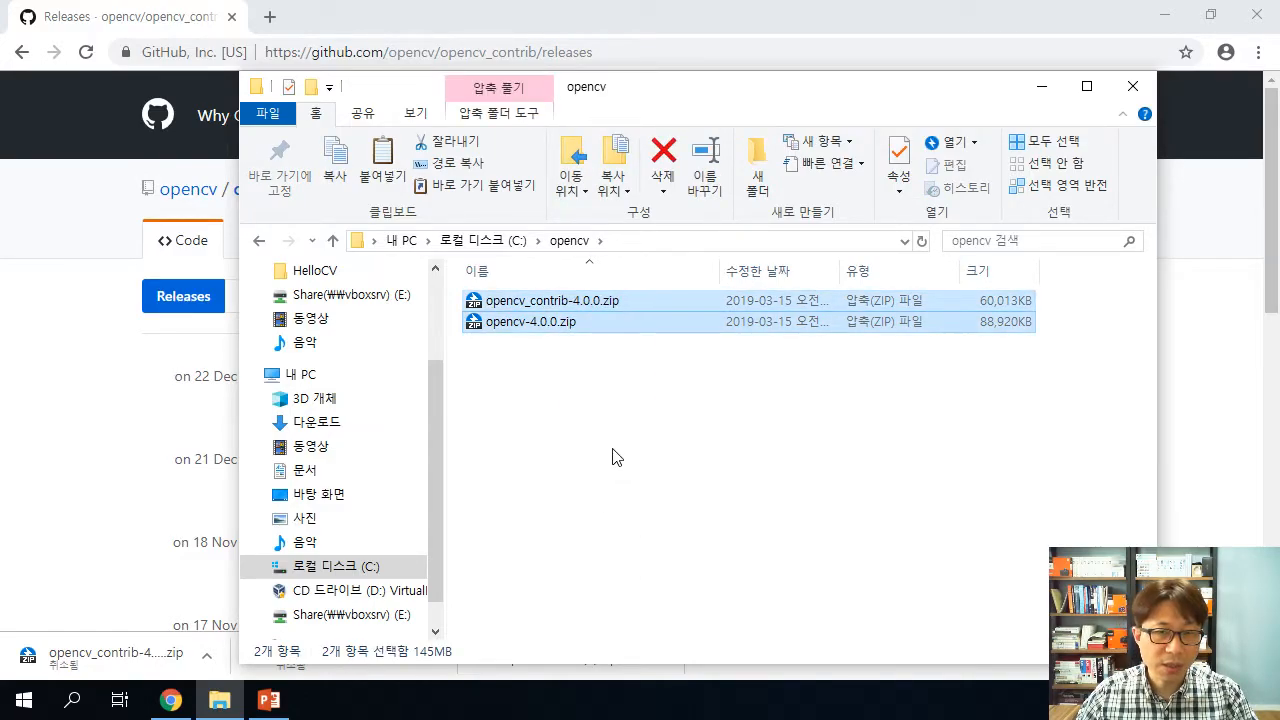
click(590, 386)
drag(660, 400, 532, 292)
click(583, 362)
drag(591, 354, 540, 298)
right_click(564, 326)
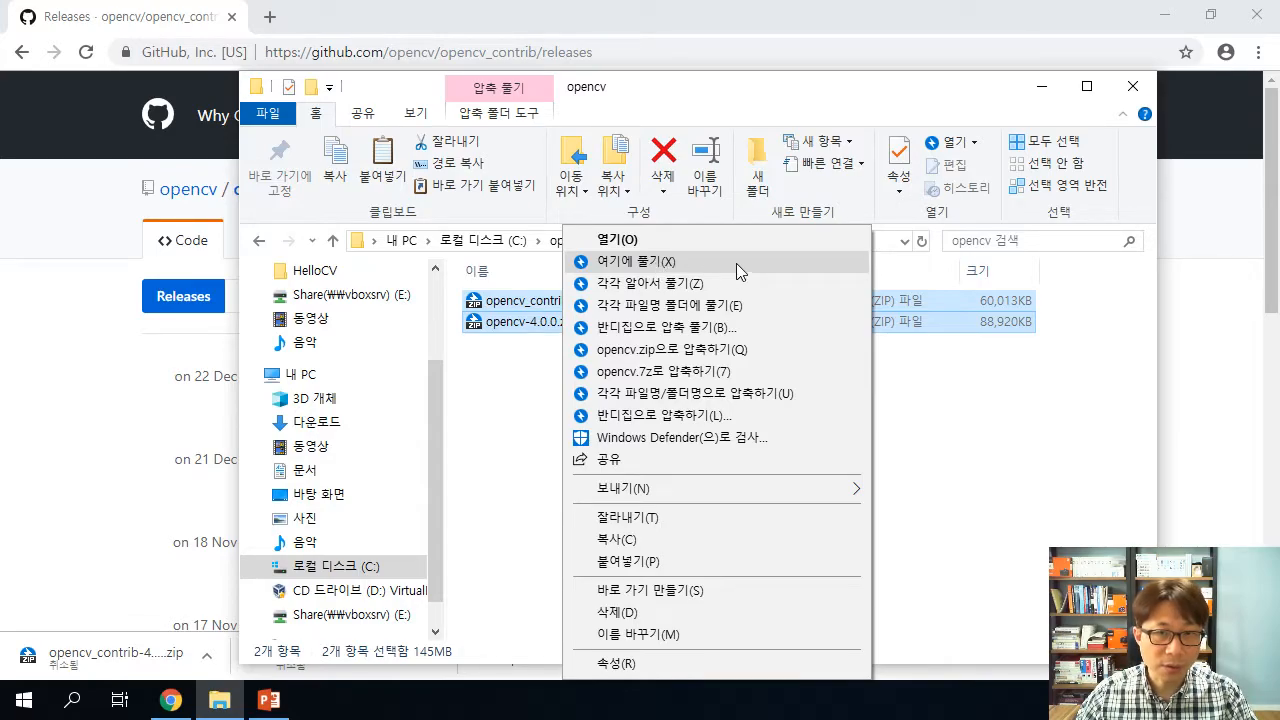
click(736, 263)
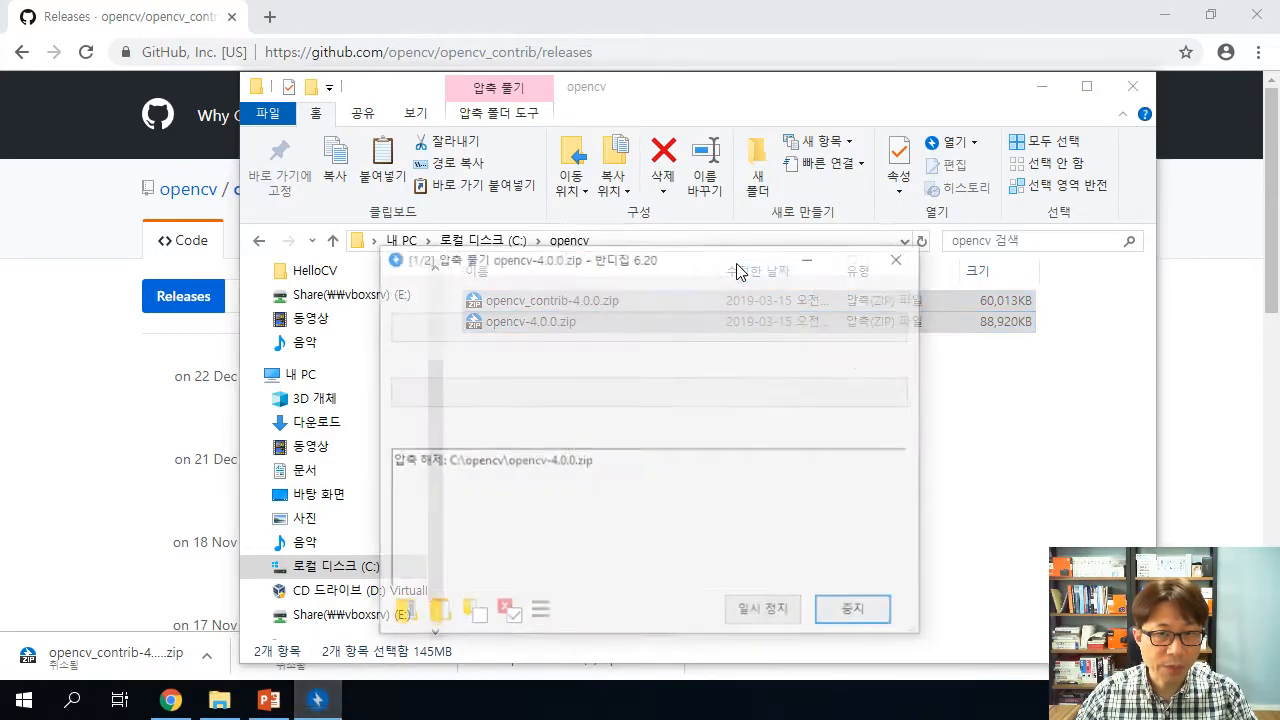
click(583, 364)
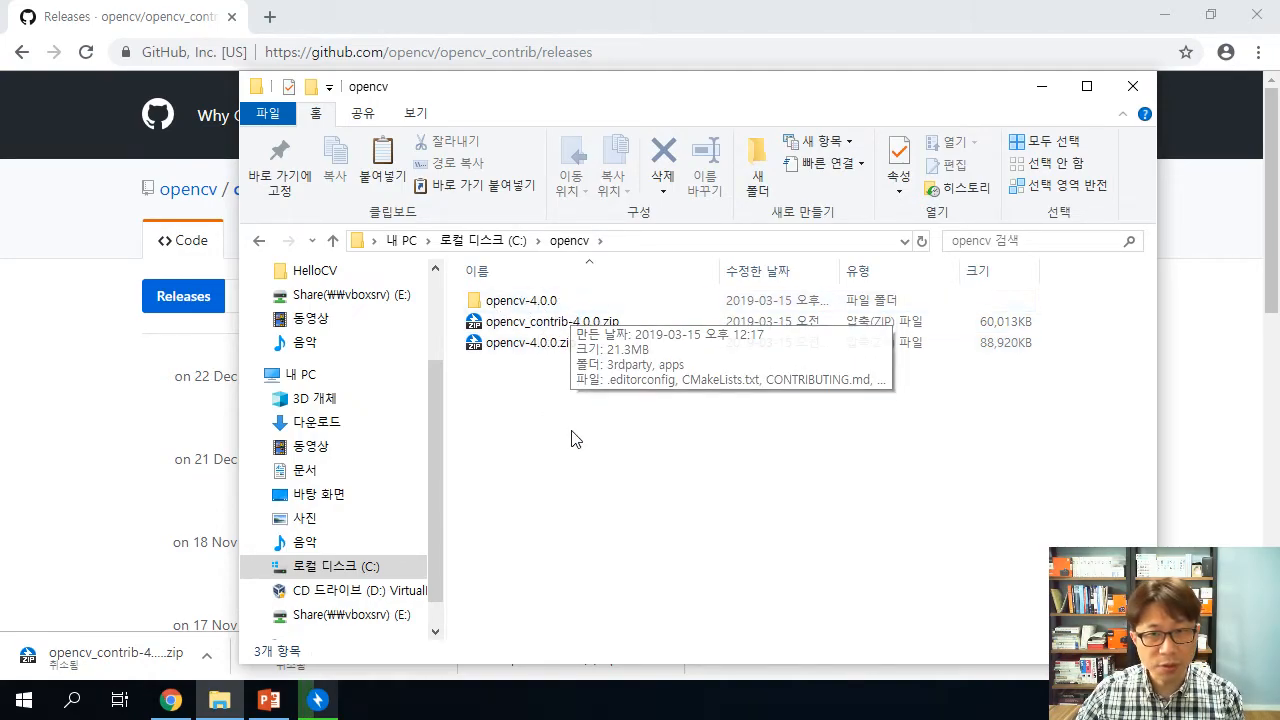
Open the extracted opencv-4.0.0 folder to inspect its contents, return to C:\opencv and check its subfolders in the folder tree.
click(590, 323)
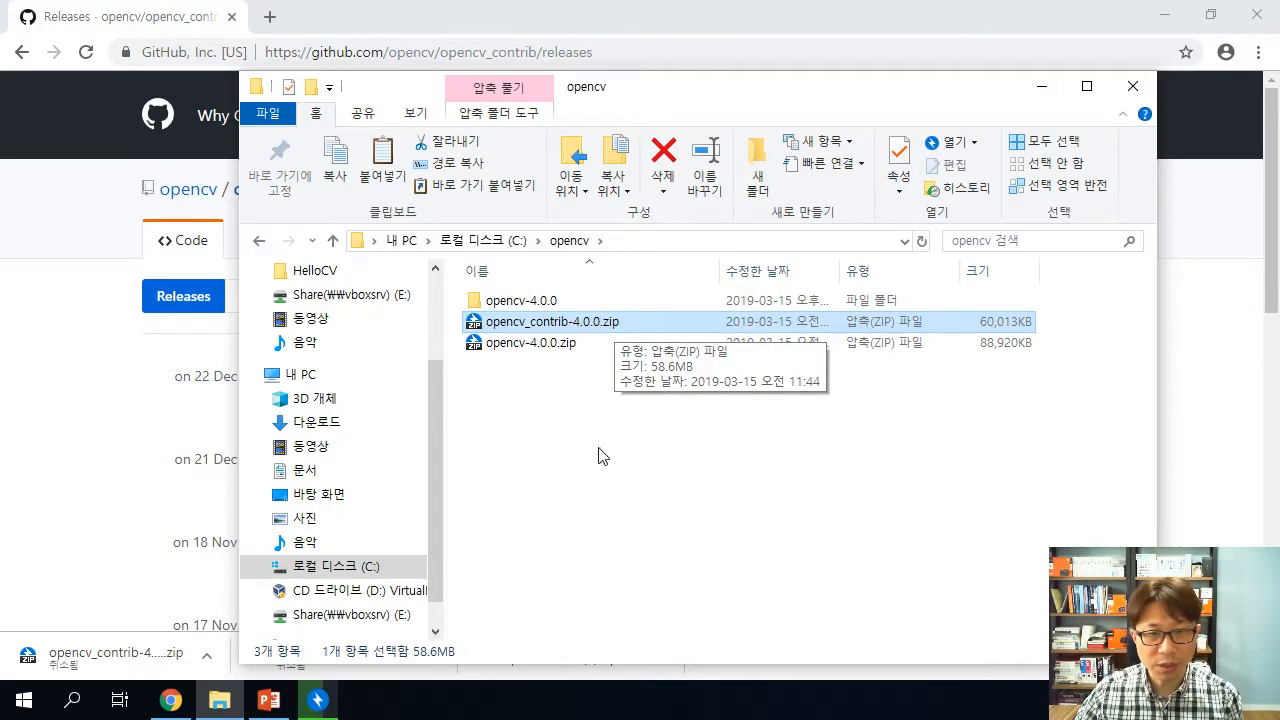
click(552, 304)
double_click(552, 304)
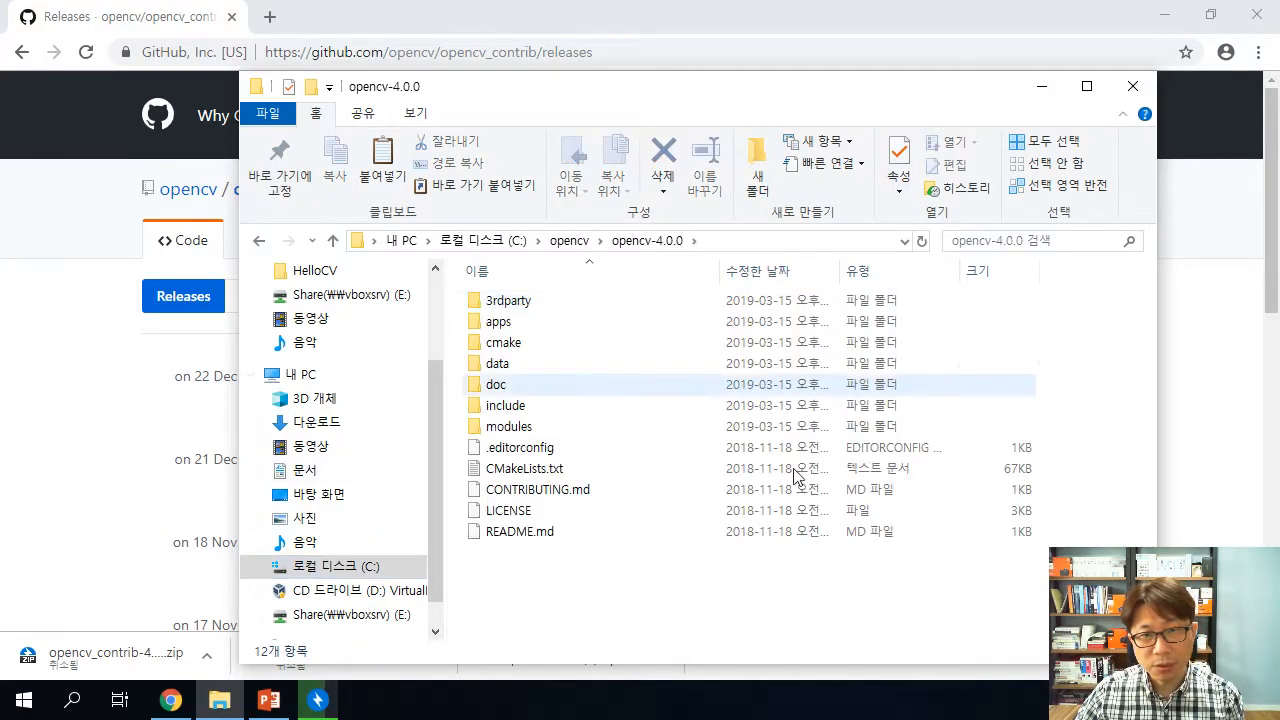
click(378, 577)
click(348, 488)
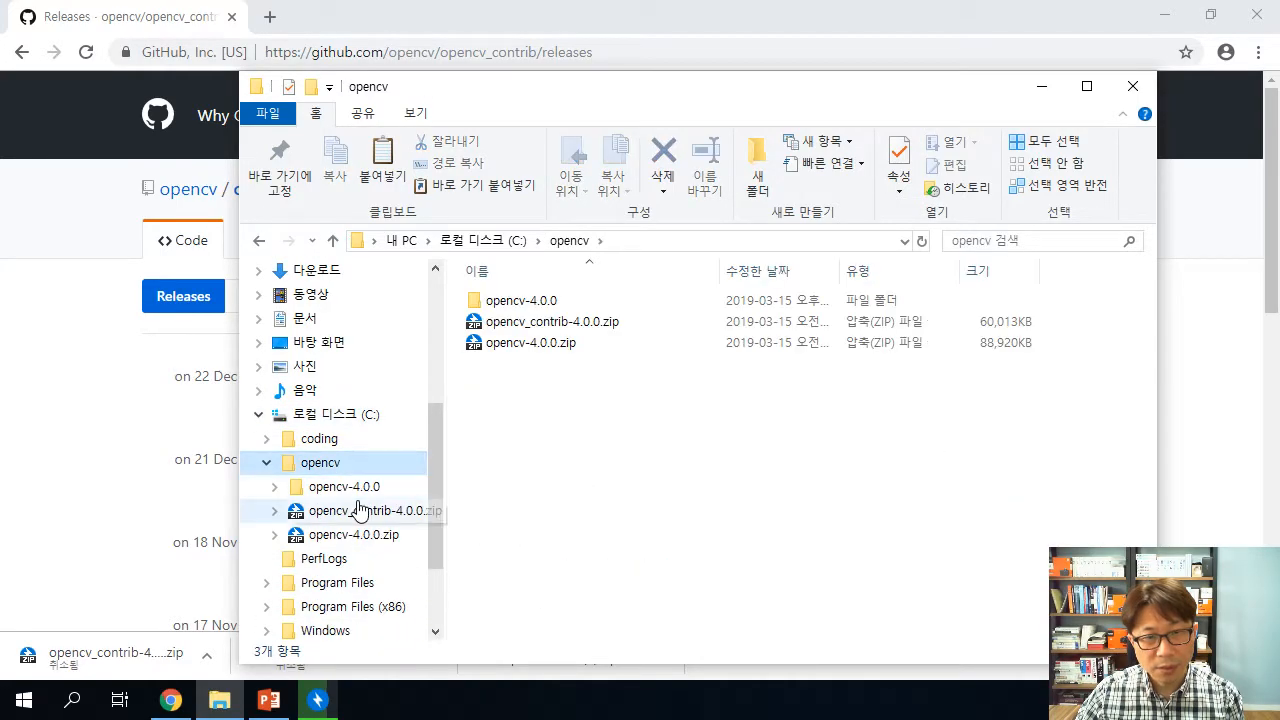
click(277, 488)
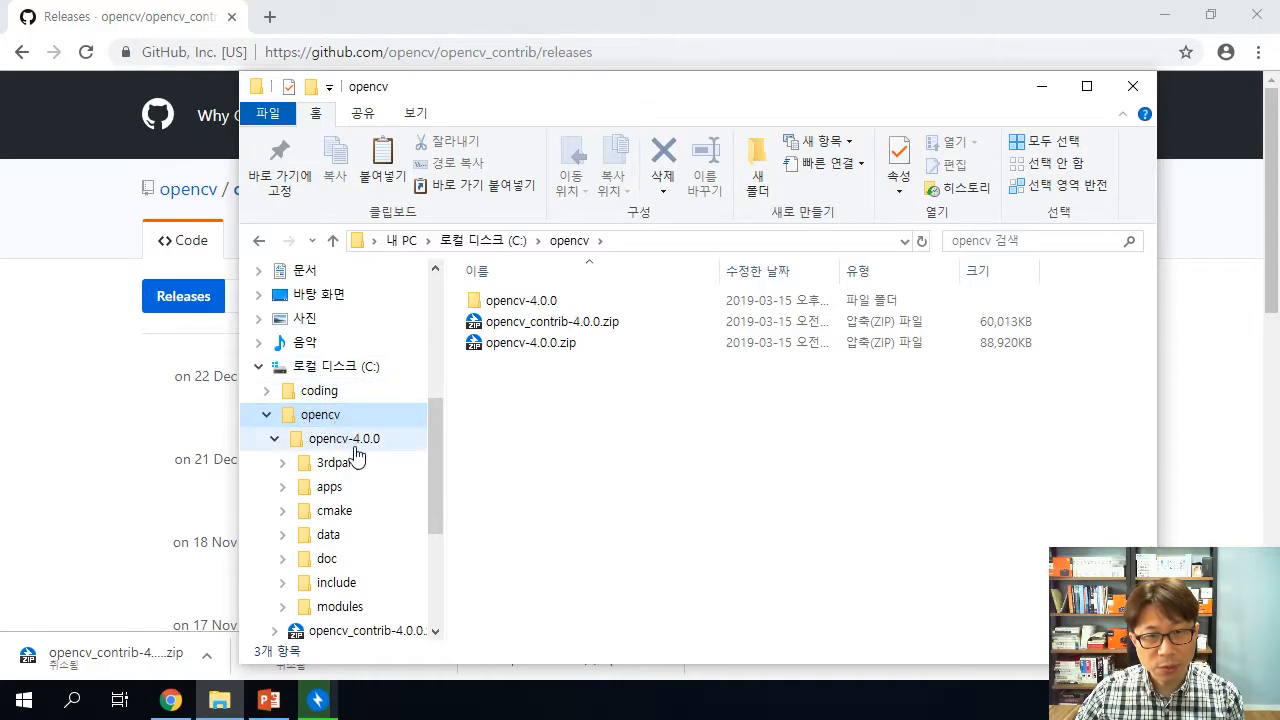
click(275, 439)
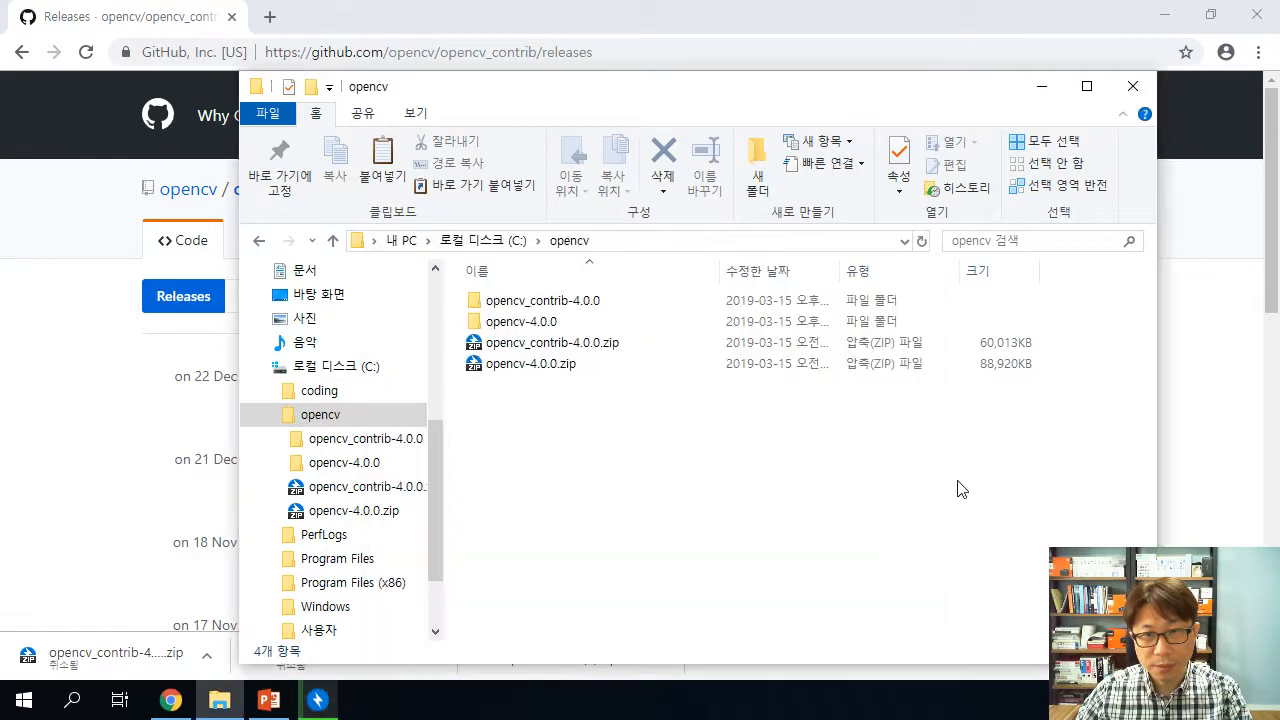
Examine the contents of the extracted opencv-4.0.0 and opencv_contrib-4.0.0 folders in C:\opencv.
click(557, 302)
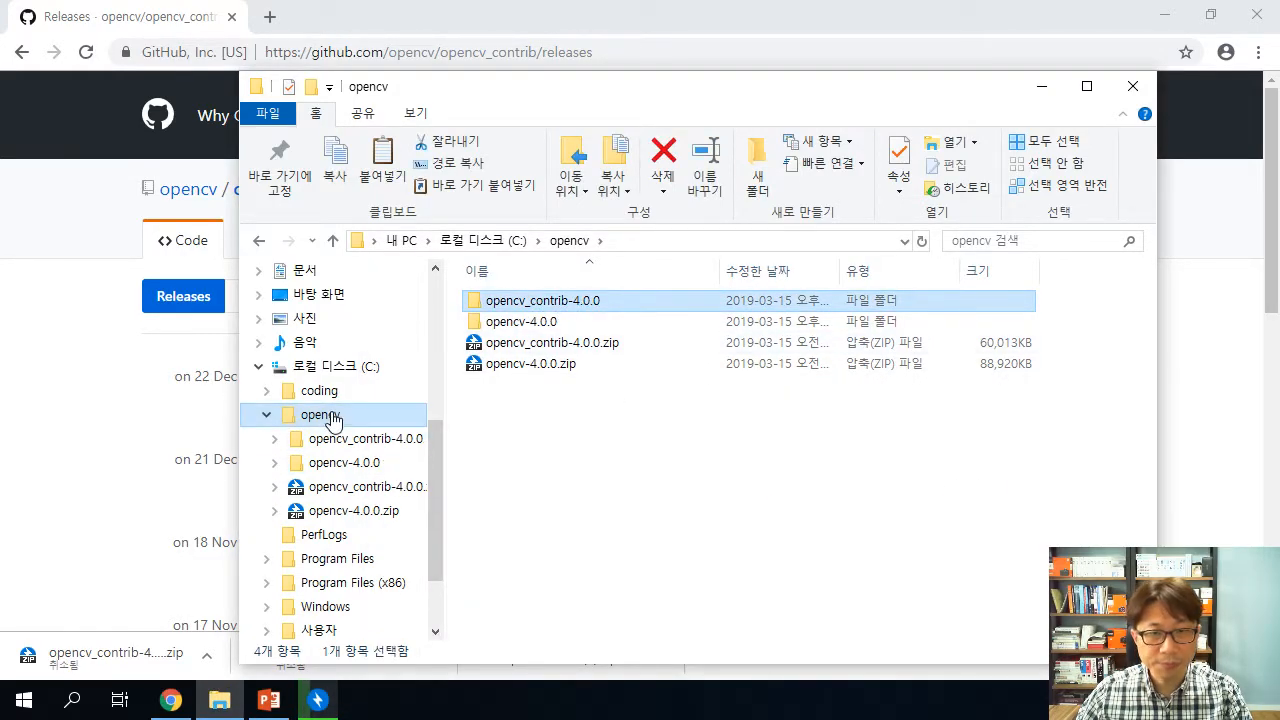
click(349, 368)
click(338, 414)
click(365, 468)
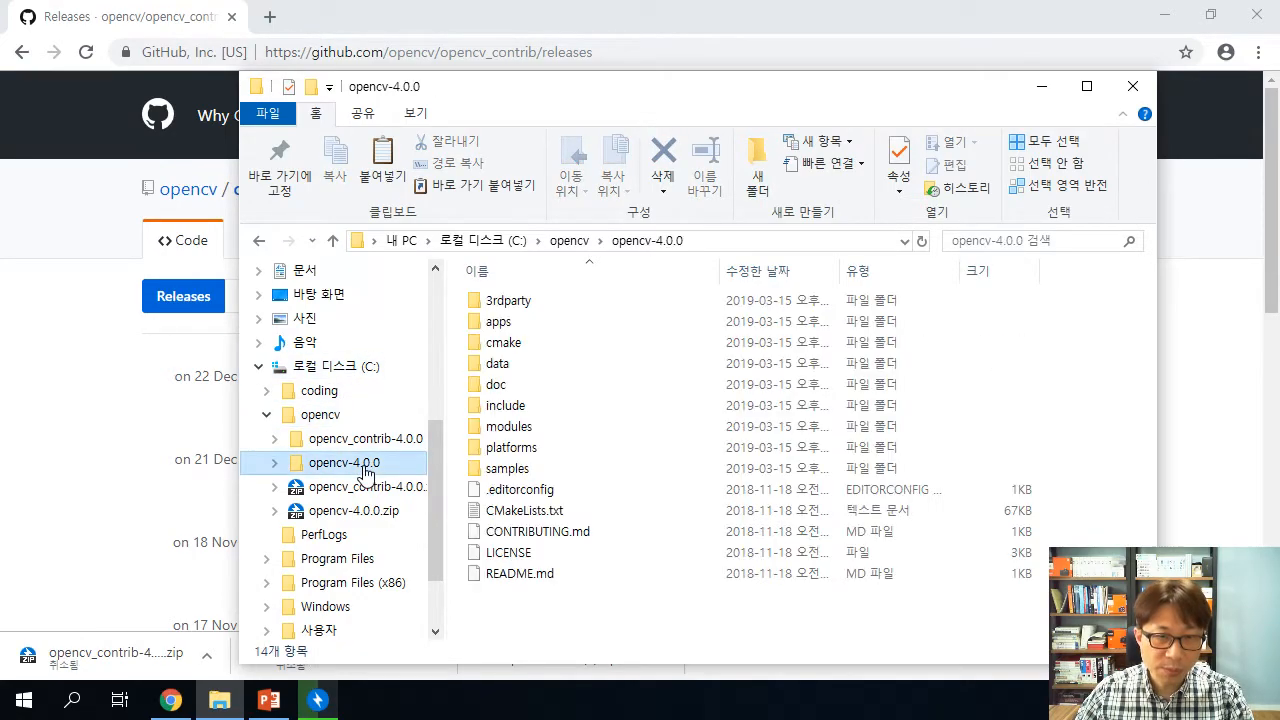
click(345, 368)
click(338, 414)
click(348, 441)
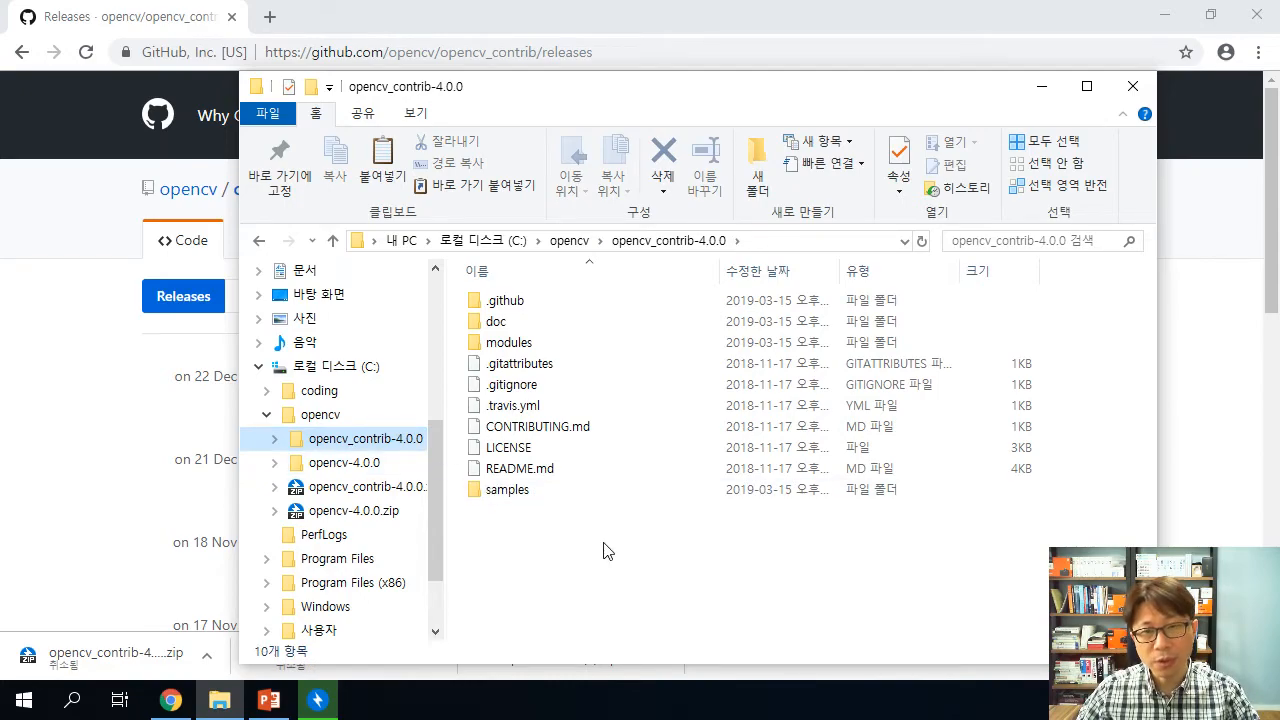
Return to C:\opencv, create a new folder named build there and open it.
click(569, 241)
click(635, 488)
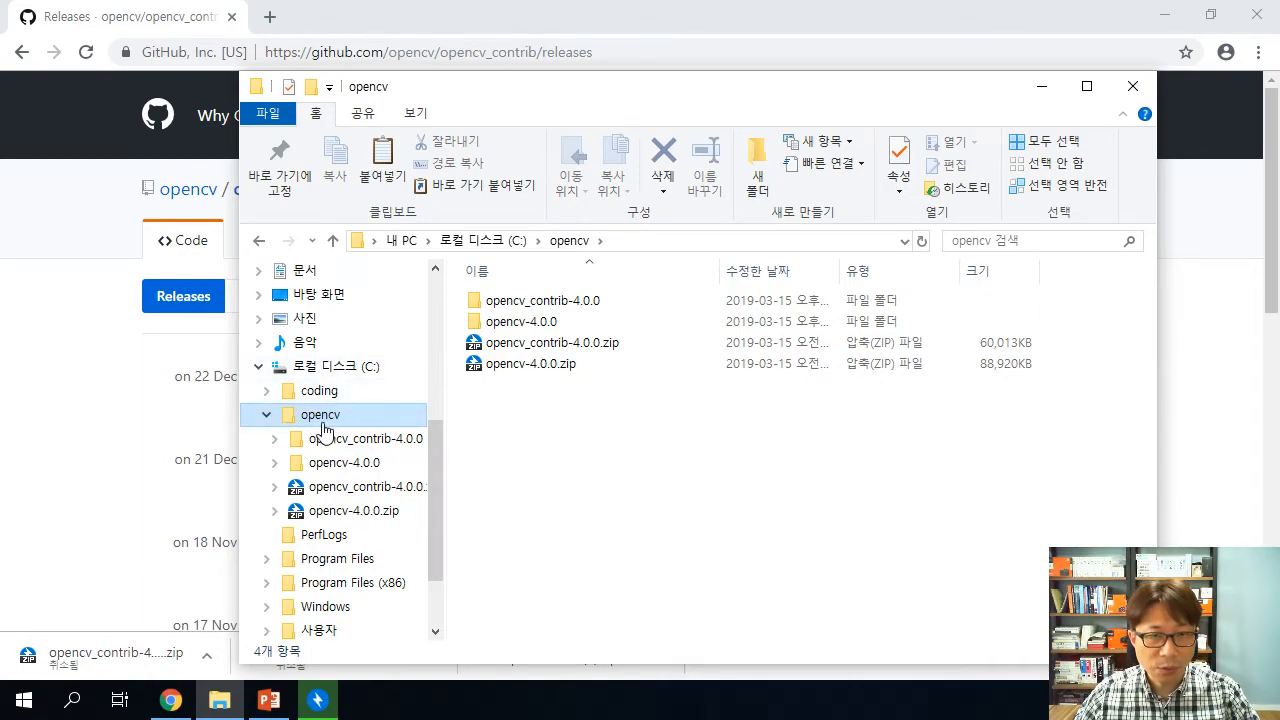
right_click(562, 439)
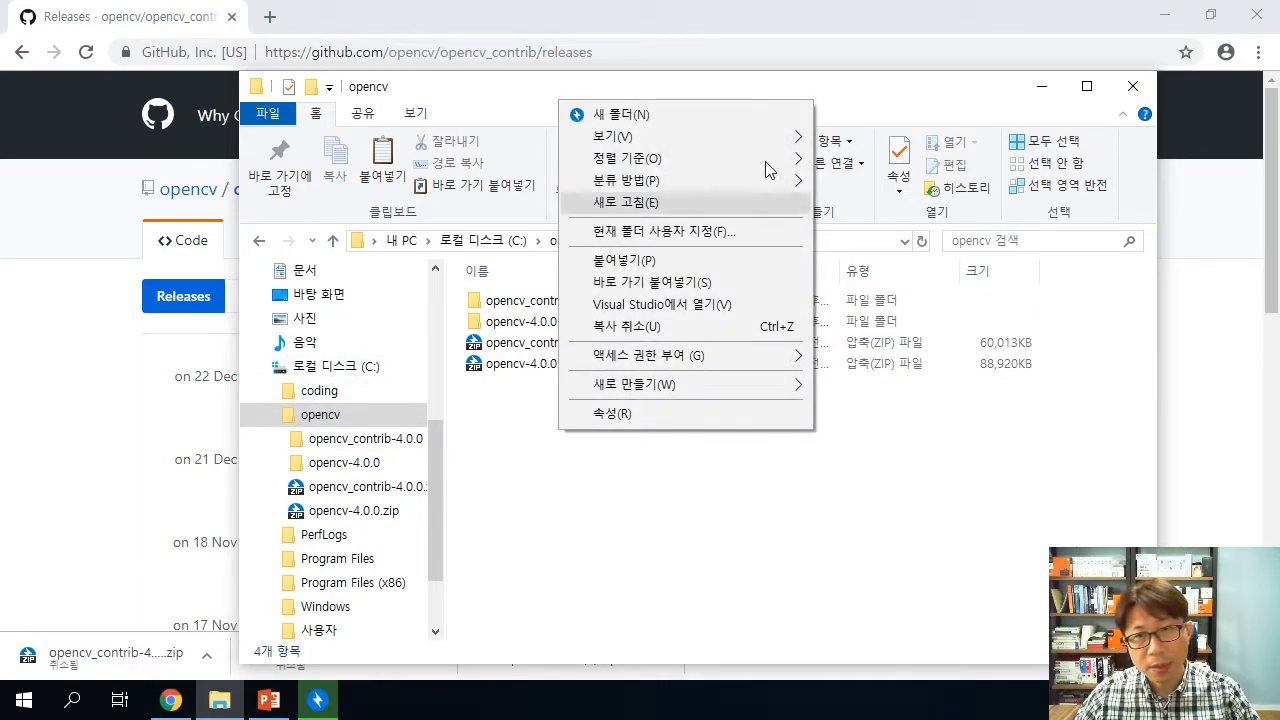
click(724, 110)
text(build)
key(Return)
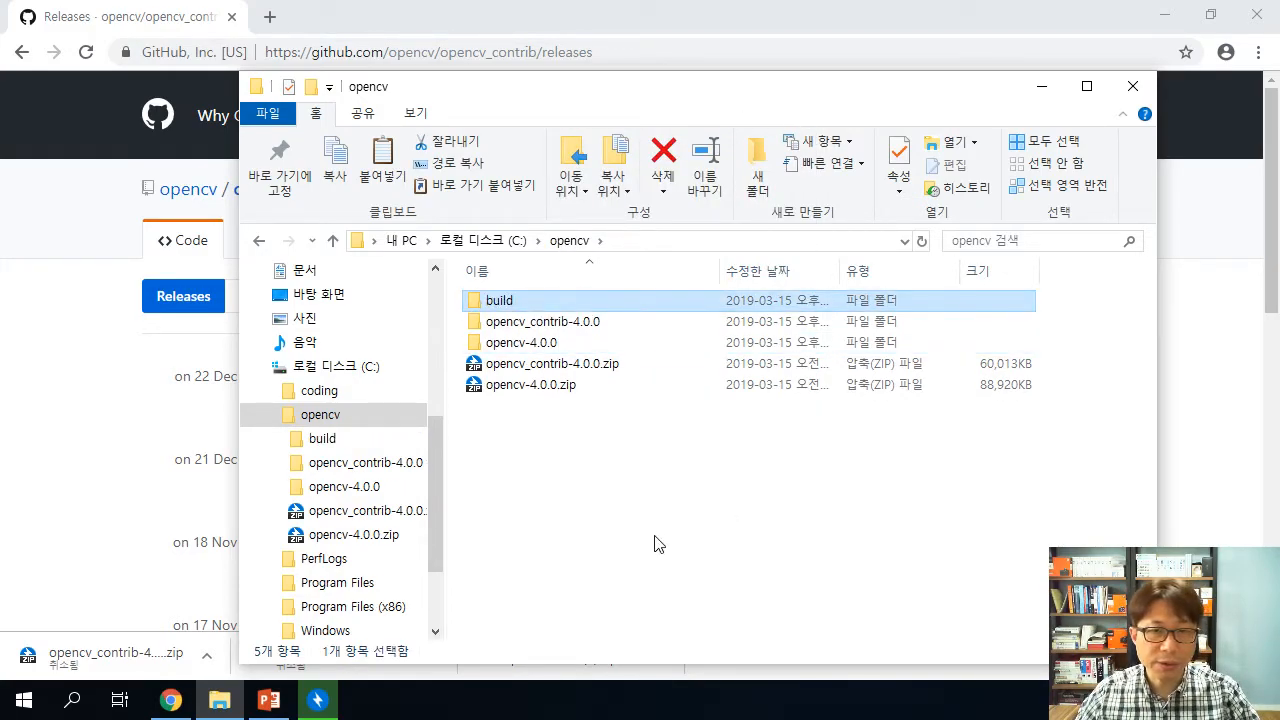
click(588, 393)
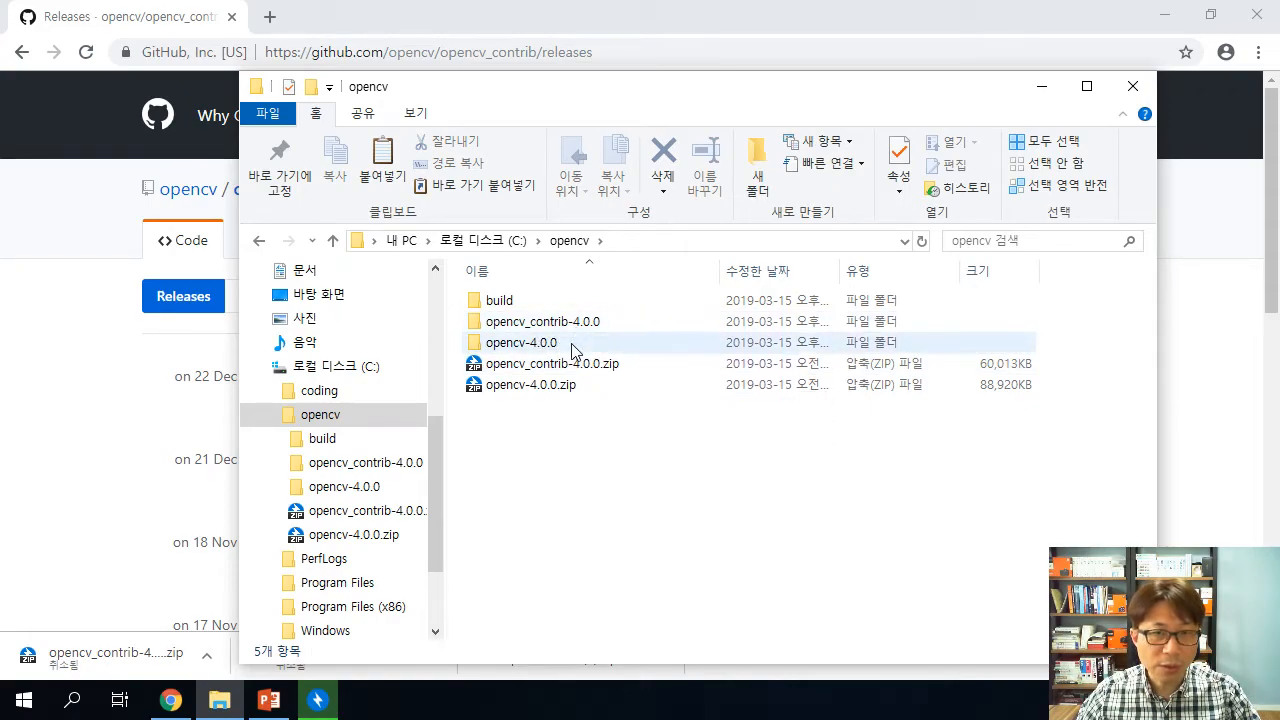
double_click(524, 305)
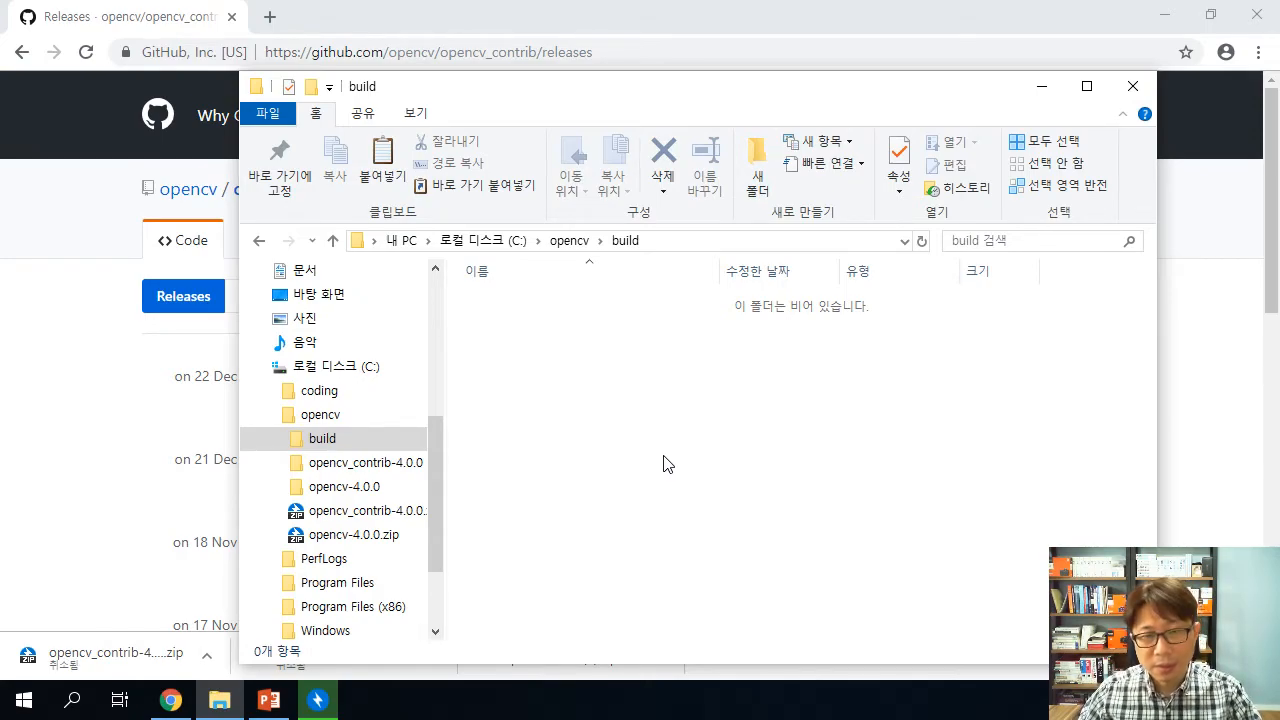
Switch to PowerPoint and review the slide's items on source code download, CMake solution file creation and the CMake download address.
click(268, 700)
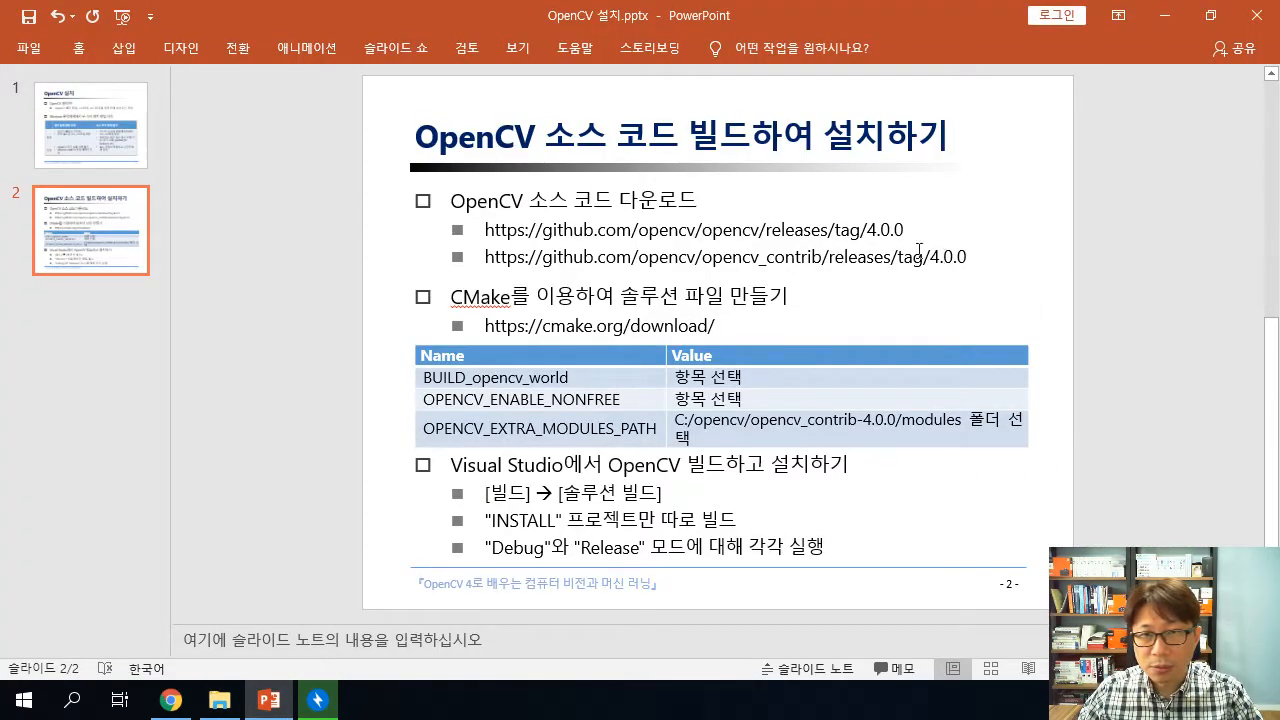
drag(444, 196, 930, 258)
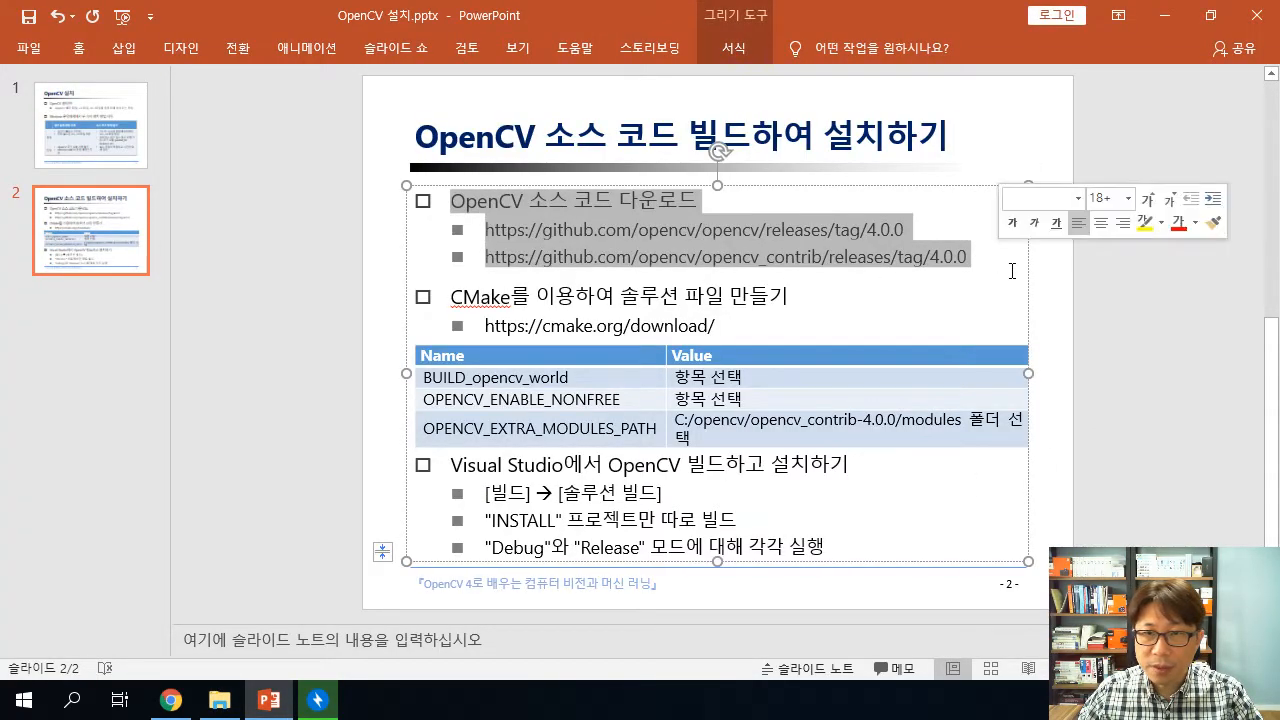
drag(742, 325, 448, 298)
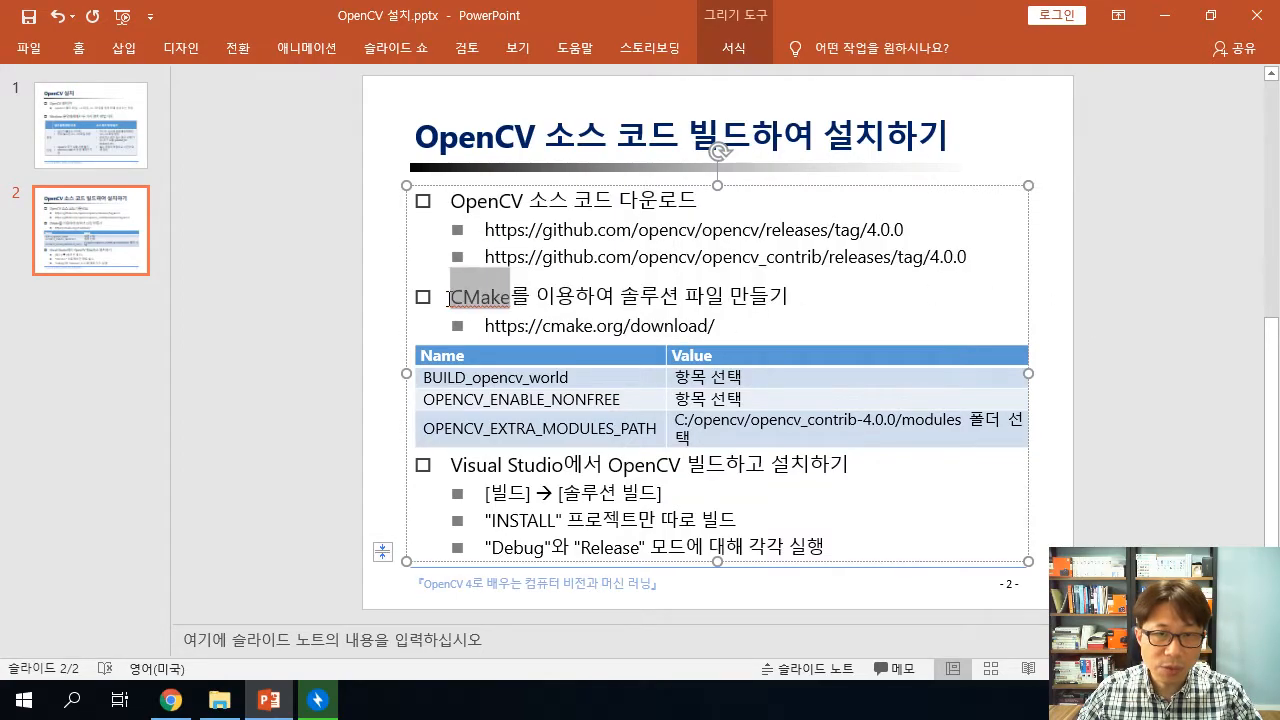
drag(620, 298, 728, 298)
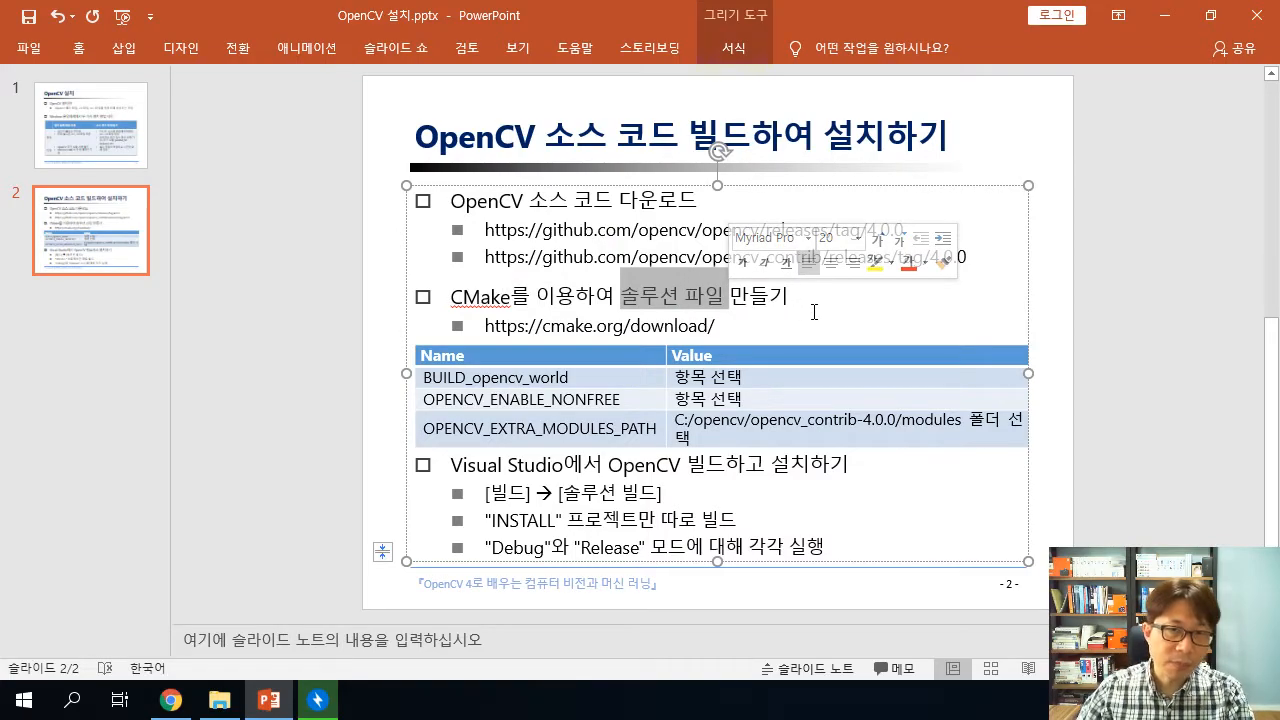
drag(530, 200, 697, 208)
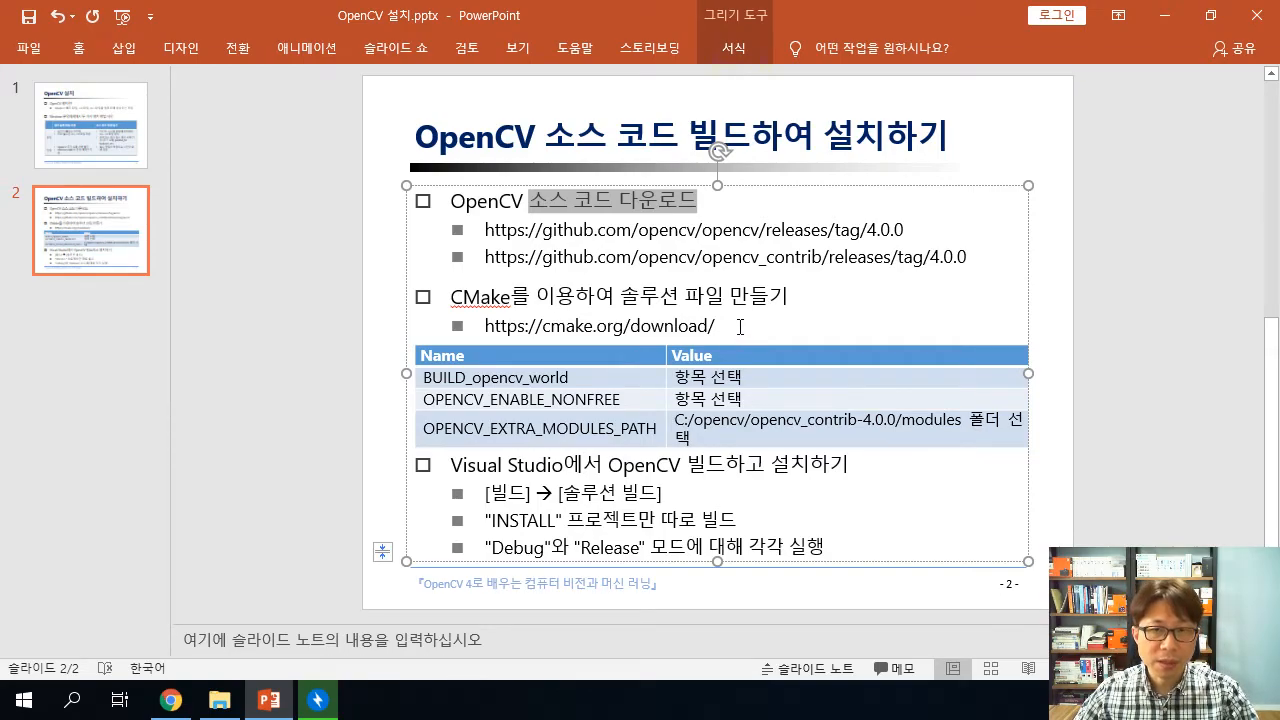
drag(711, 328, 485, 328)
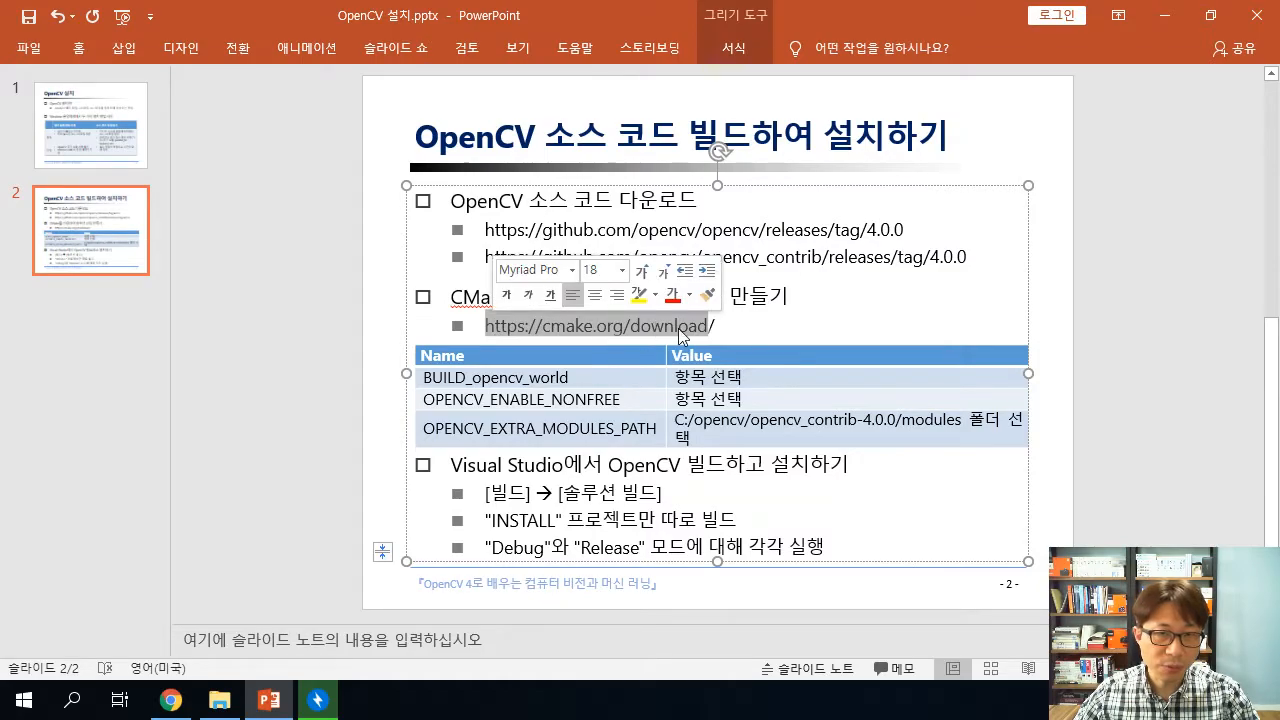
Switch to Chrome, search for cmake in a new tab and open the download page of the cmake.org site.
click(171, 702)
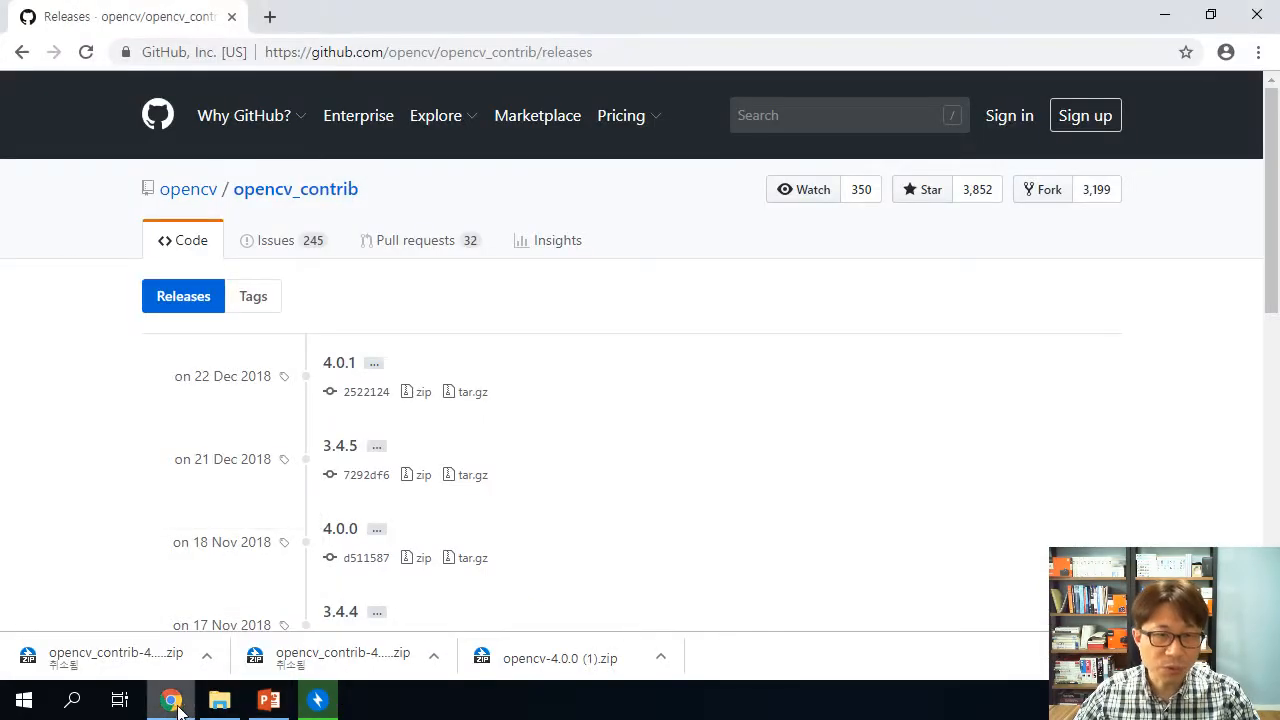
click(270, 17)
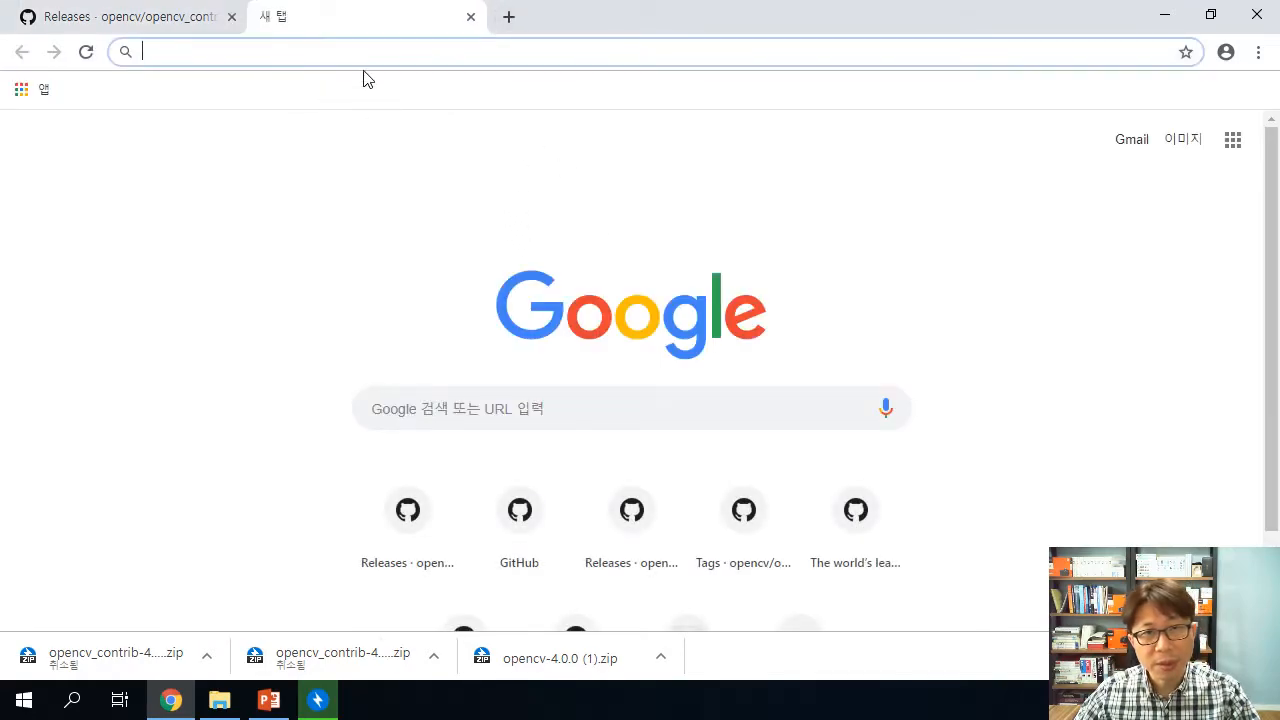
text(cmake)
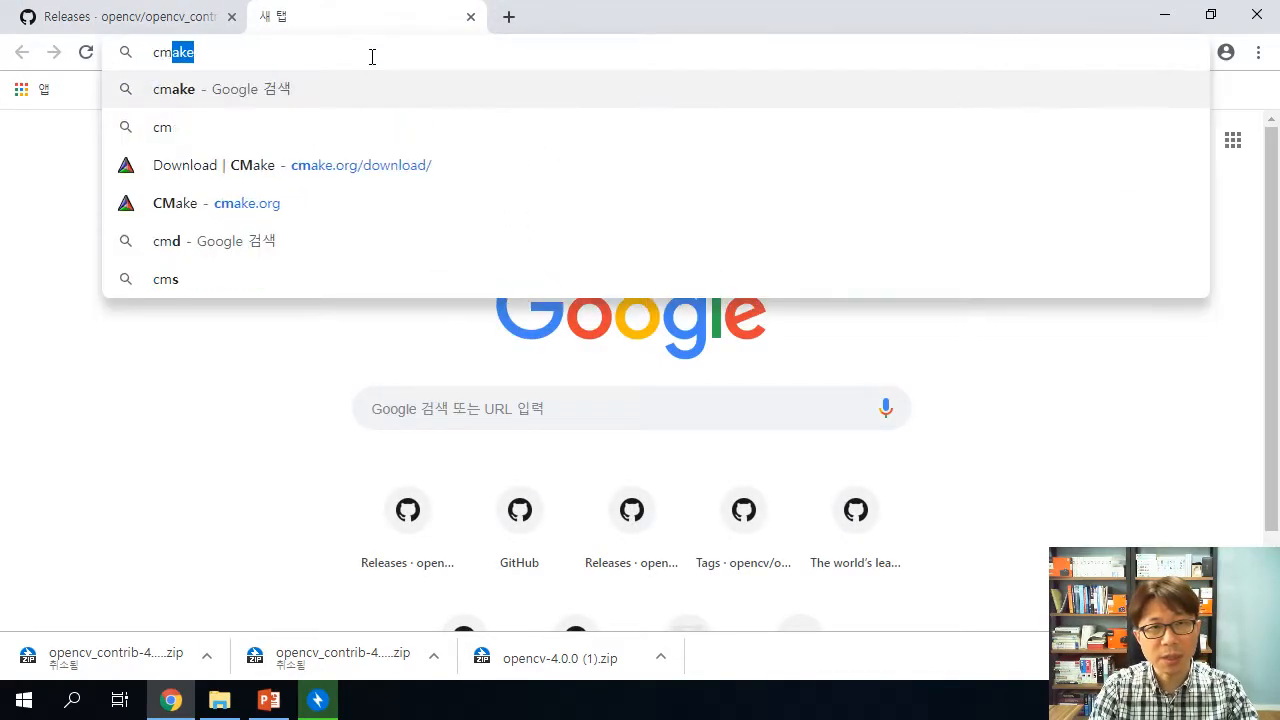
key(Return)
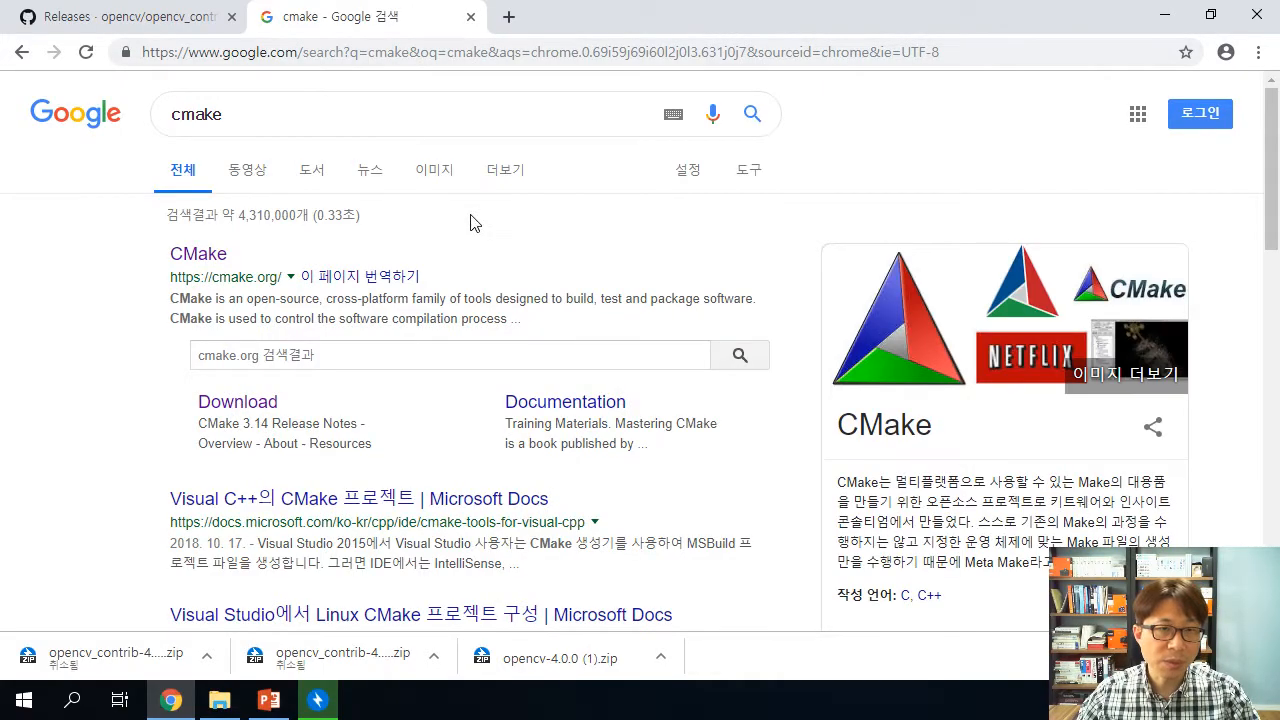
click(197, 262)
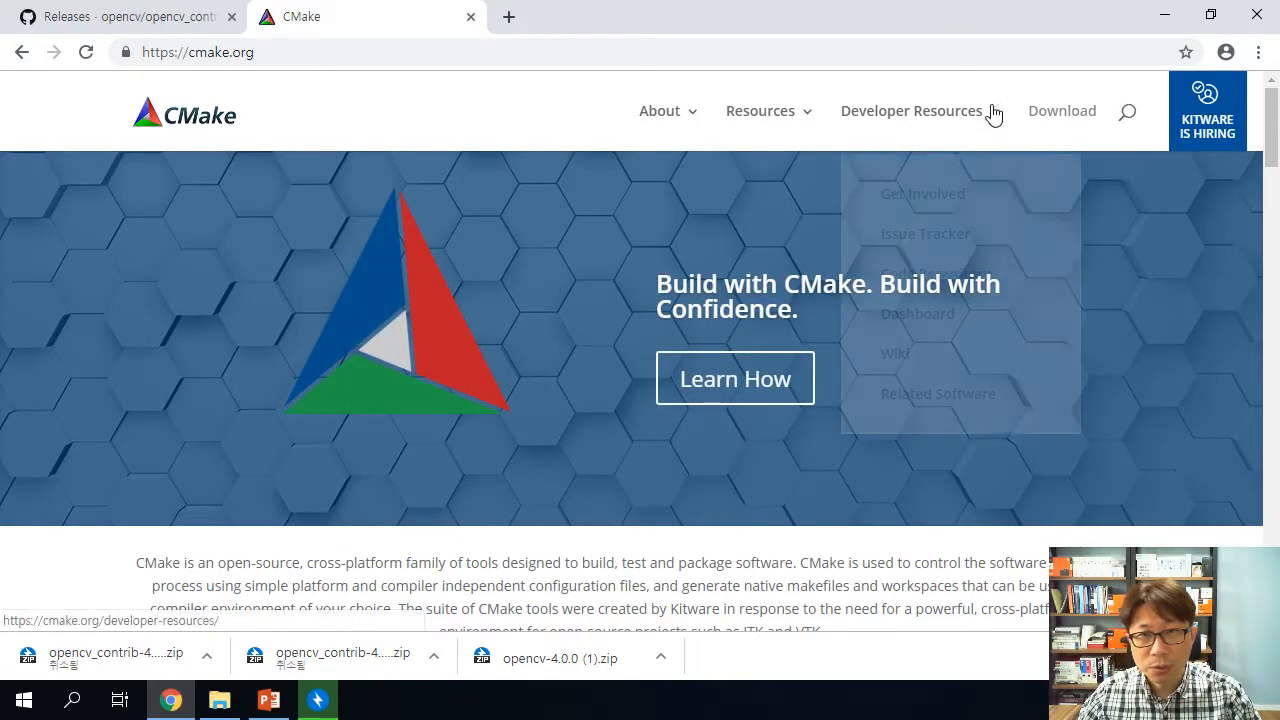
click(1068, 121)
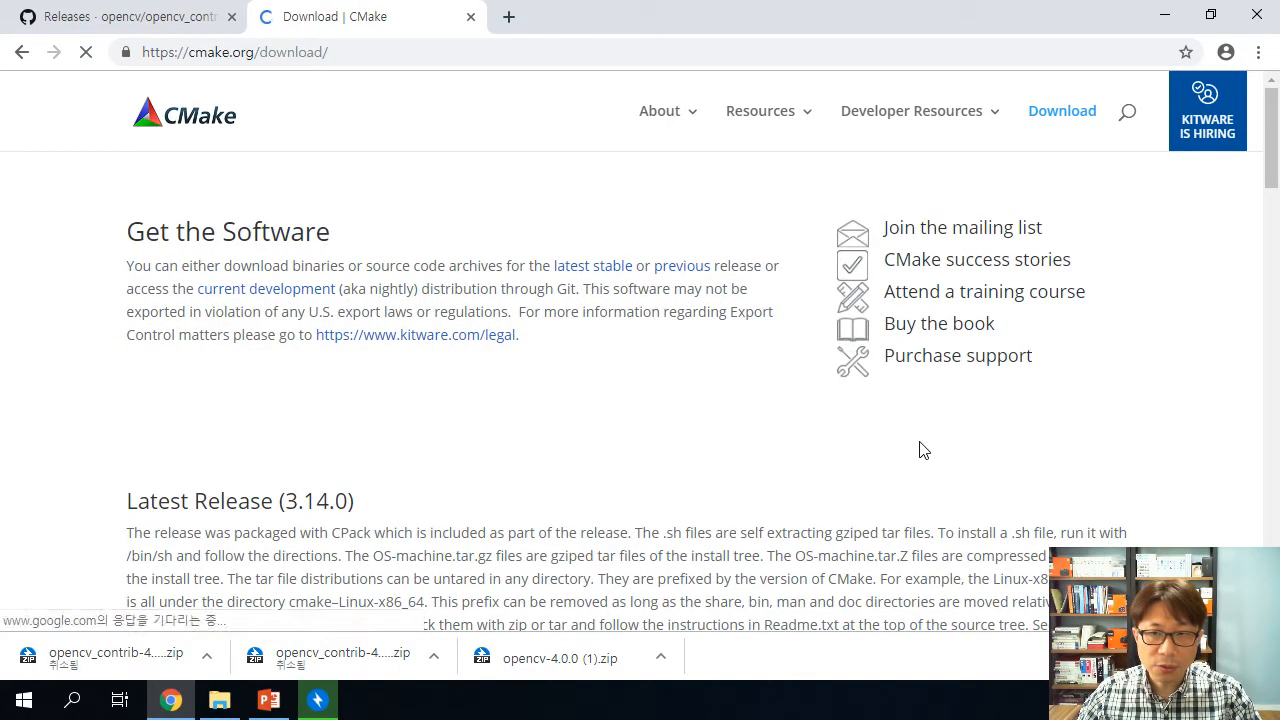
Find the Windows win64-x64 installer under the Latest Release (3.14.0) binary distributions and download cmake-3.14.0-win64-x64.msi.
drag(357, 501, 116, 505)
scroll(707, 565, down, 2)
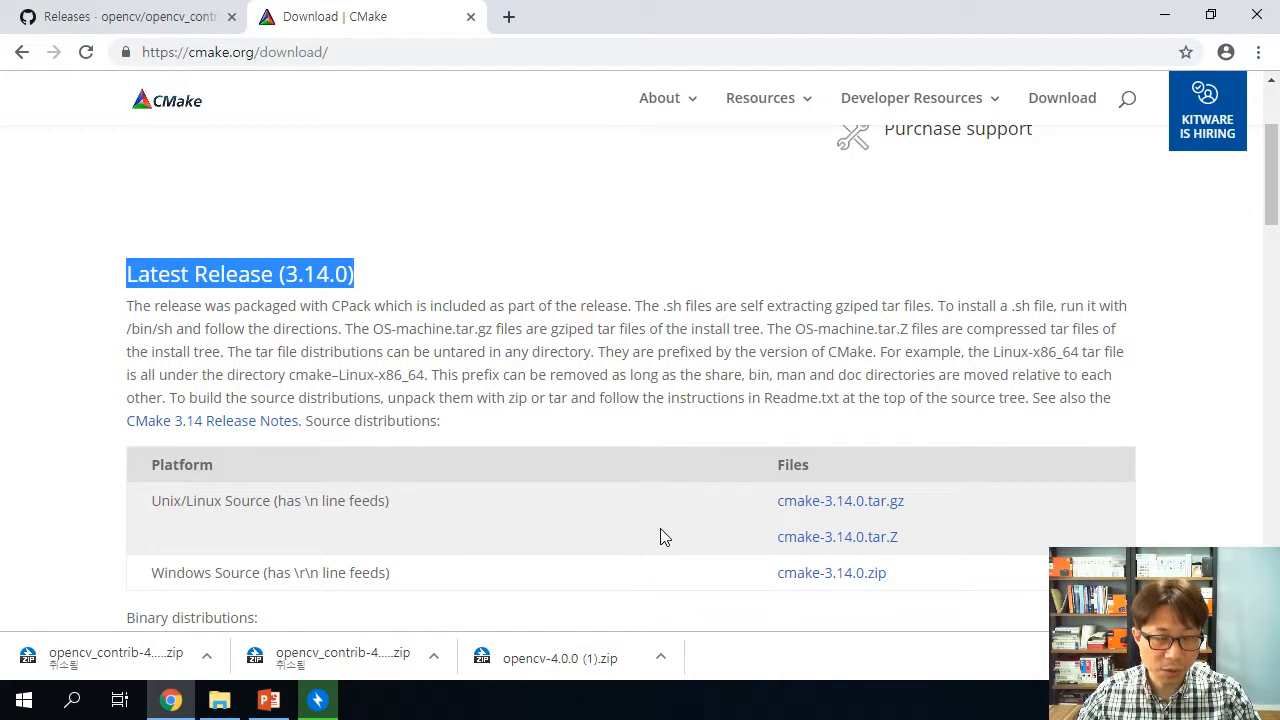
scroll(660, 537, down, 2)
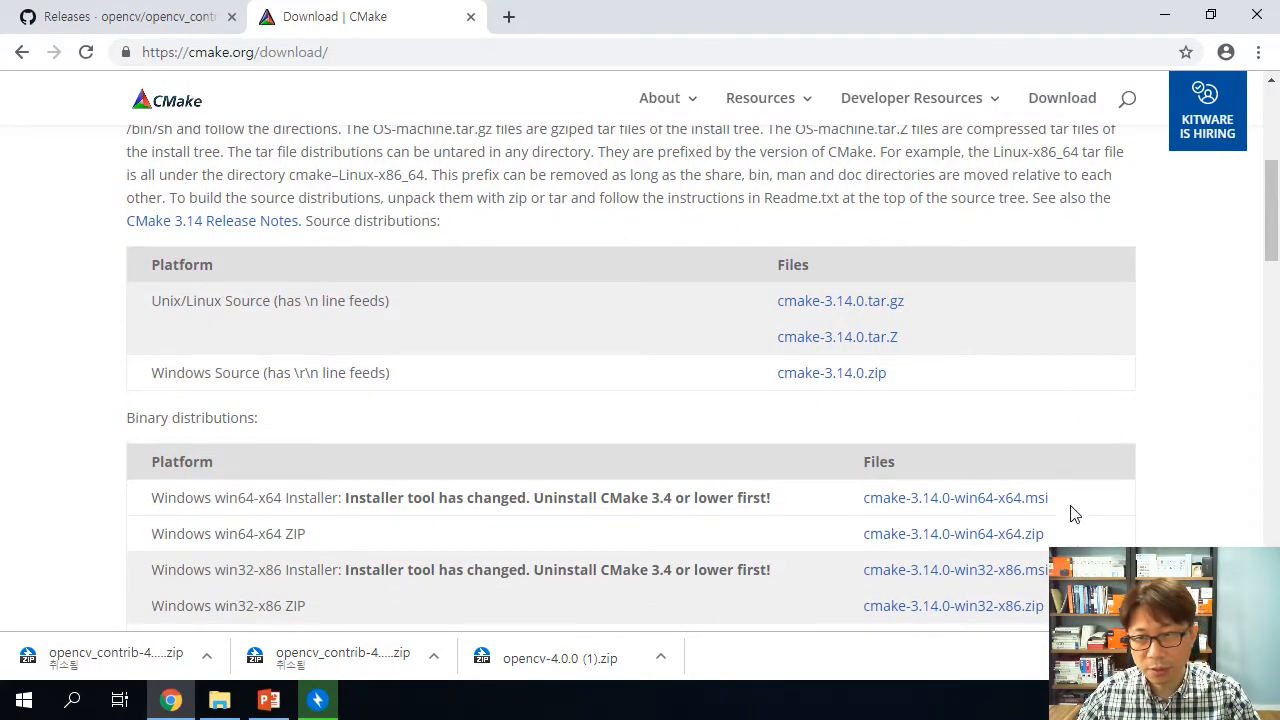
drag(1070, 500, 341, 500)
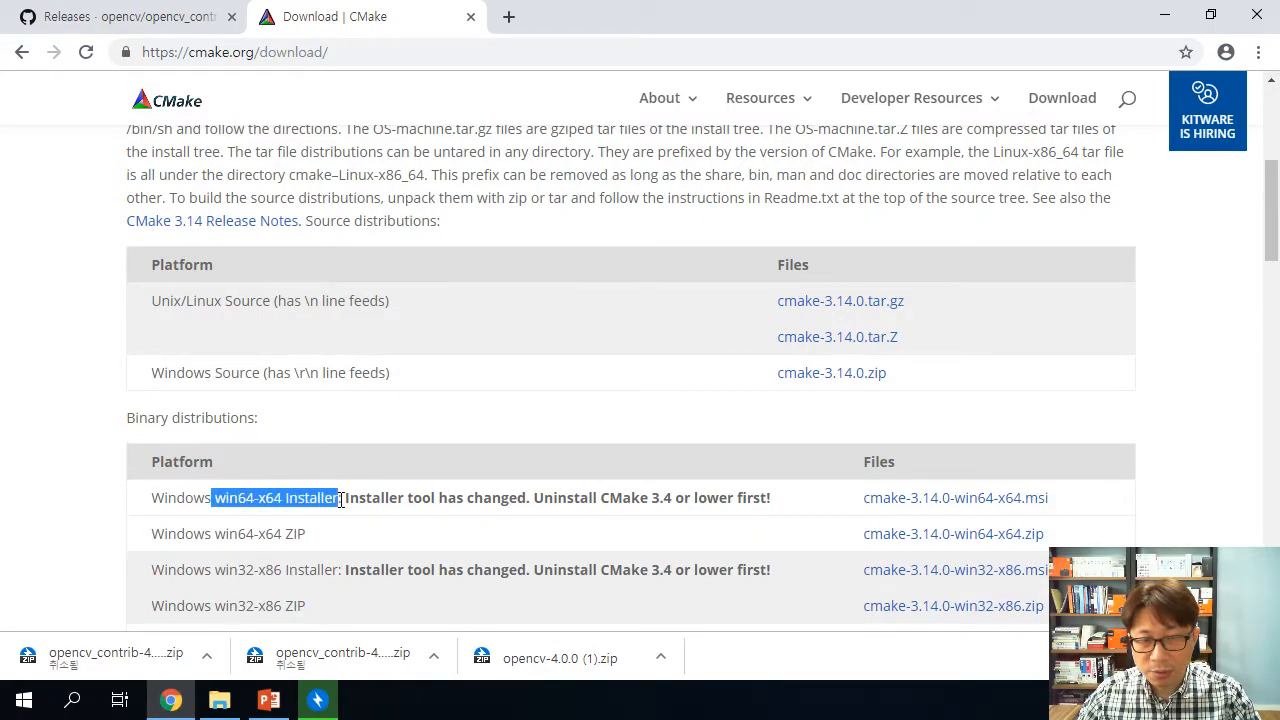
click(1014, 509)
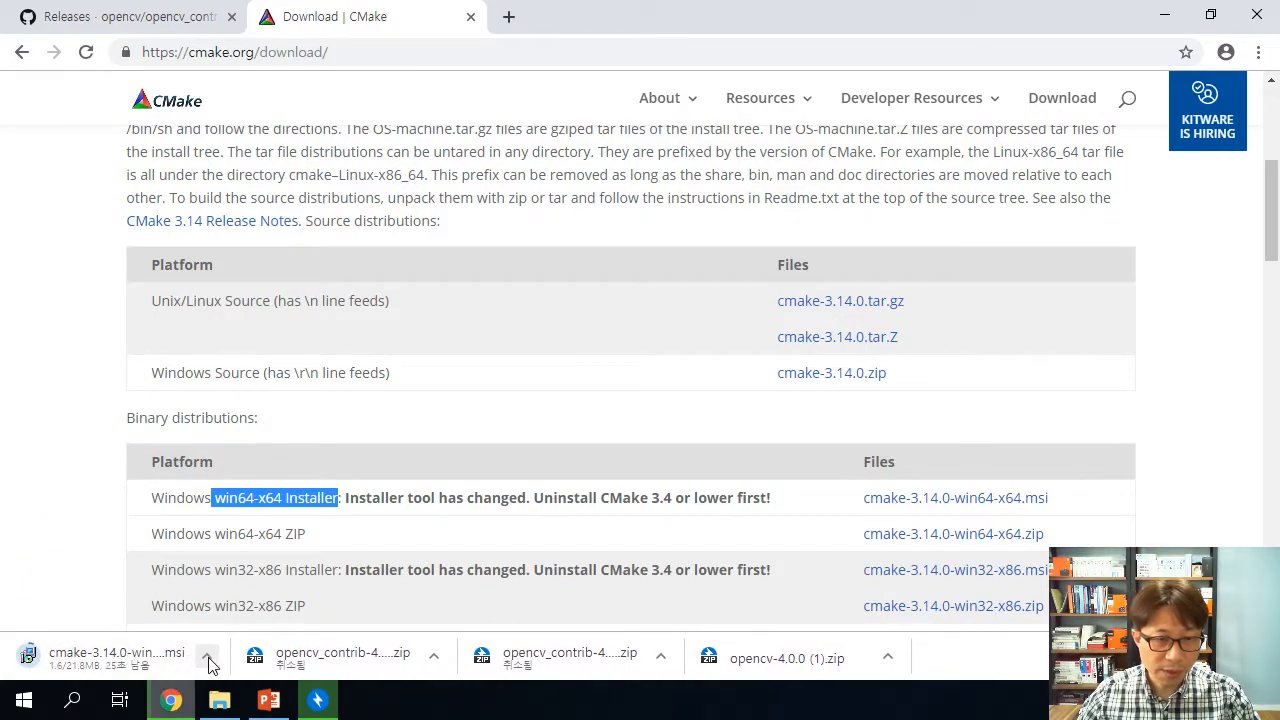
Cancel the running download of cmake-3.14.0-win64-x64.msi and switch to File Explorer.
click(210, 655)
click(240, 622)
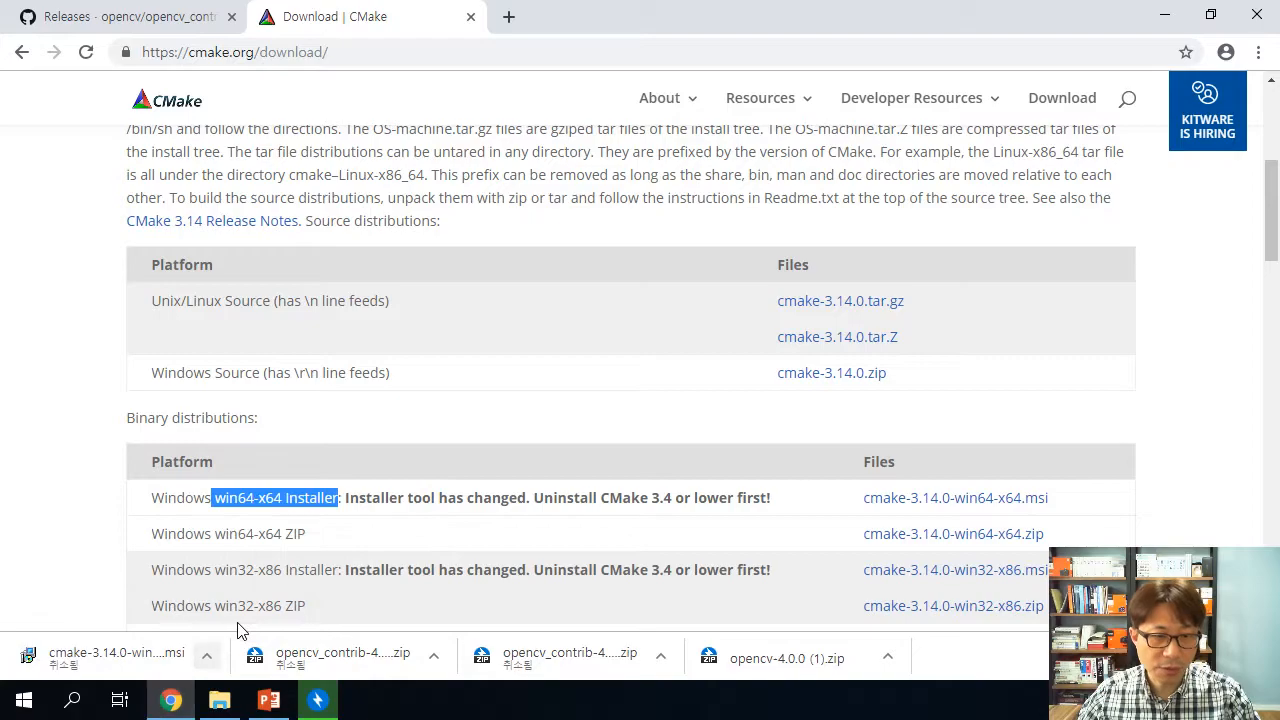
click(219, 700)
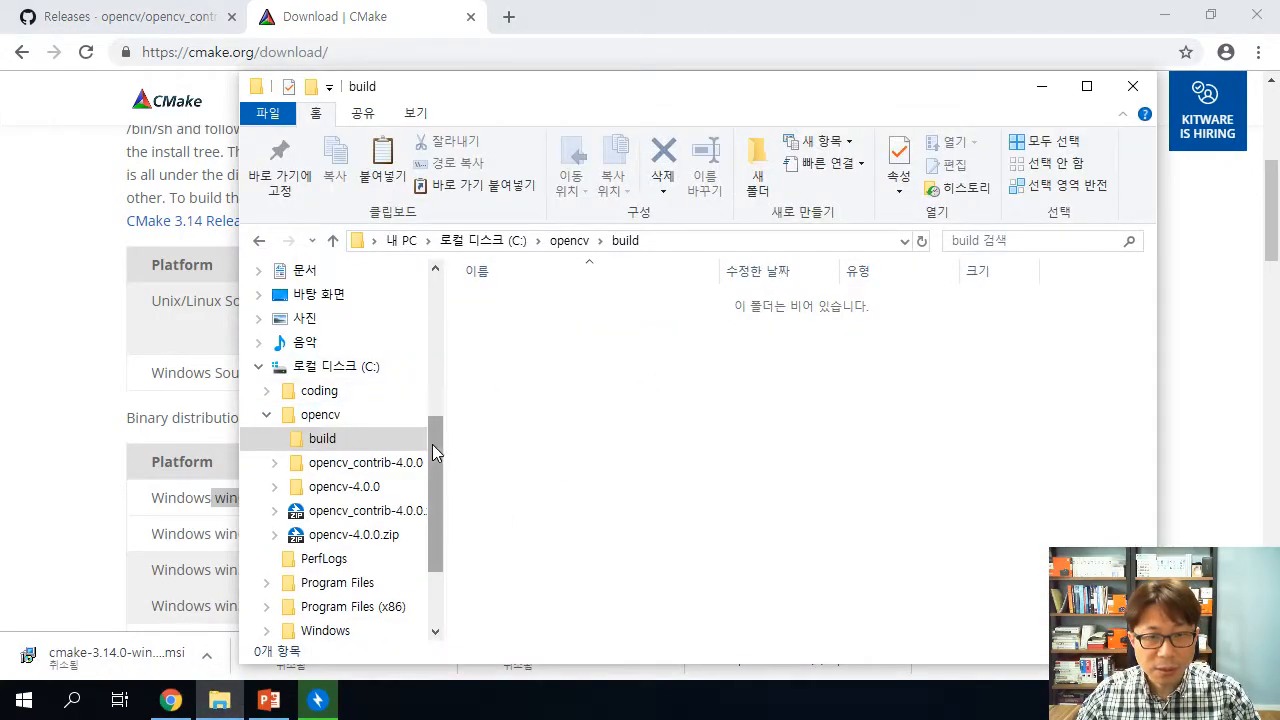
scroll(435, 403, up, 2)
Close the finished Bandizip extraction window and open the Downloads folder in File Explorer.
click(318, 700)
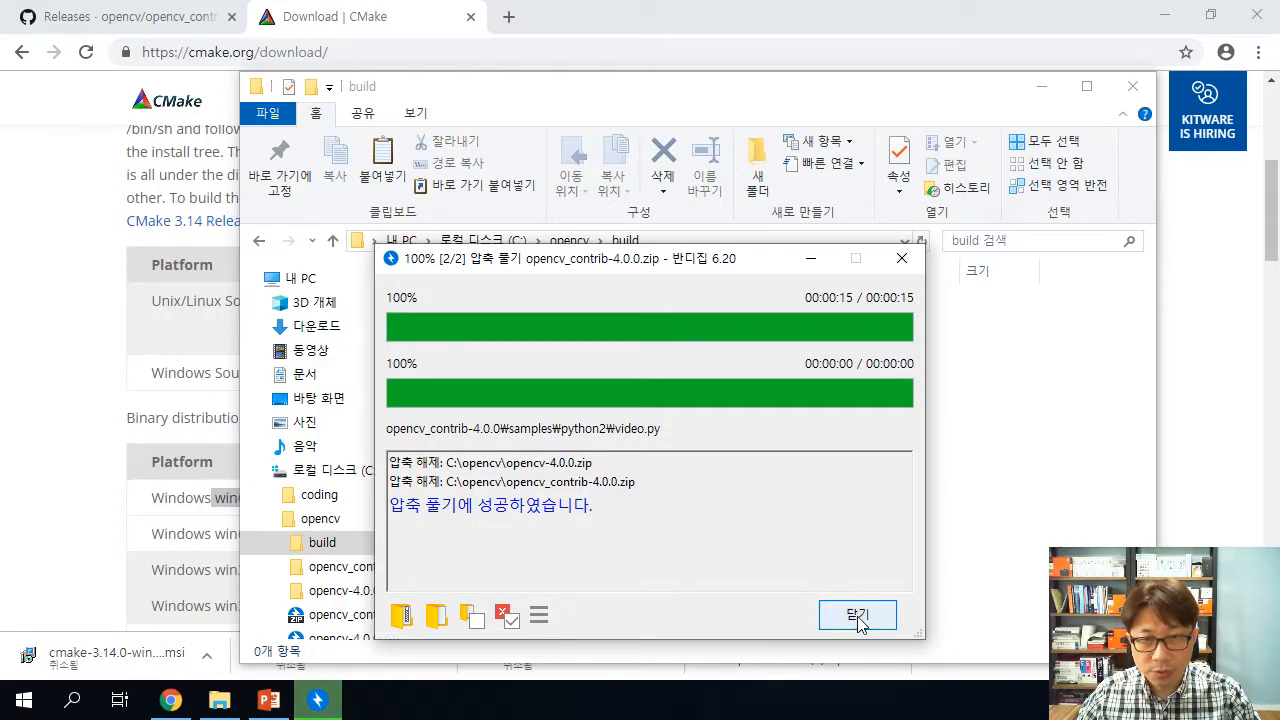
click(857, 616)
click(350, 337)
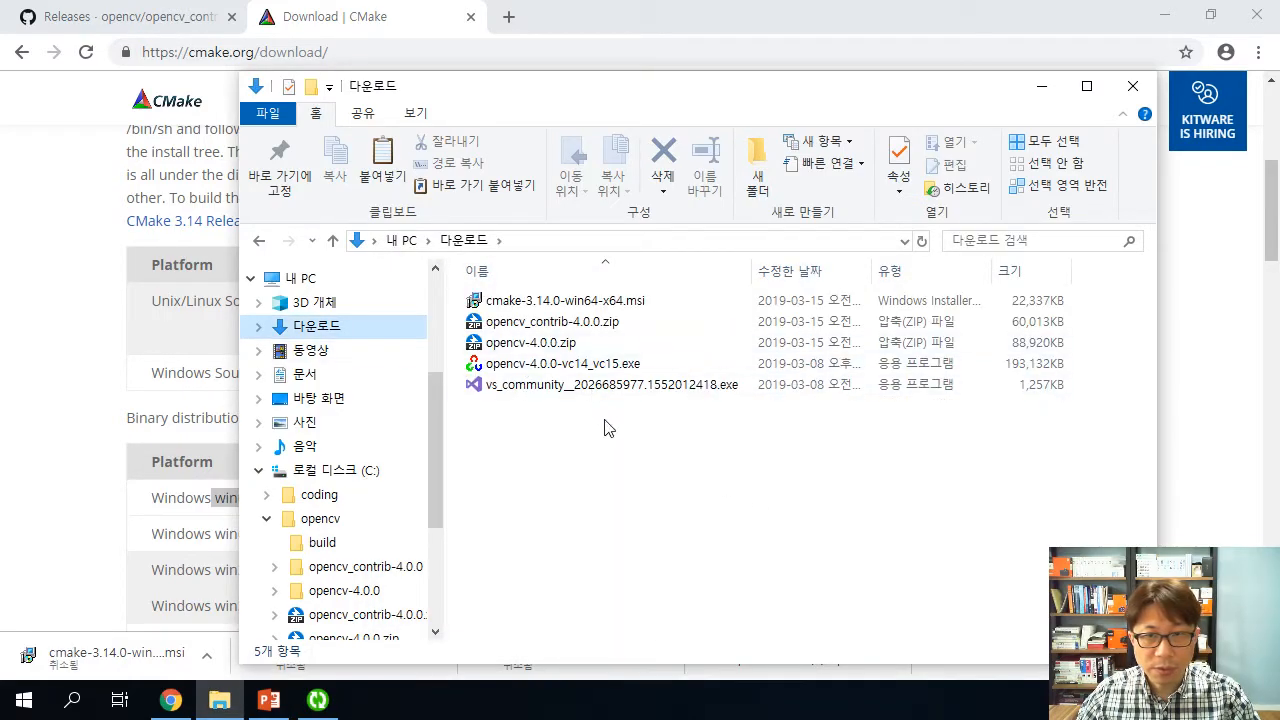
Launch the cmake-3.14.0-win64-x64.msi installer and accept the license agreement.
click(568, 306)
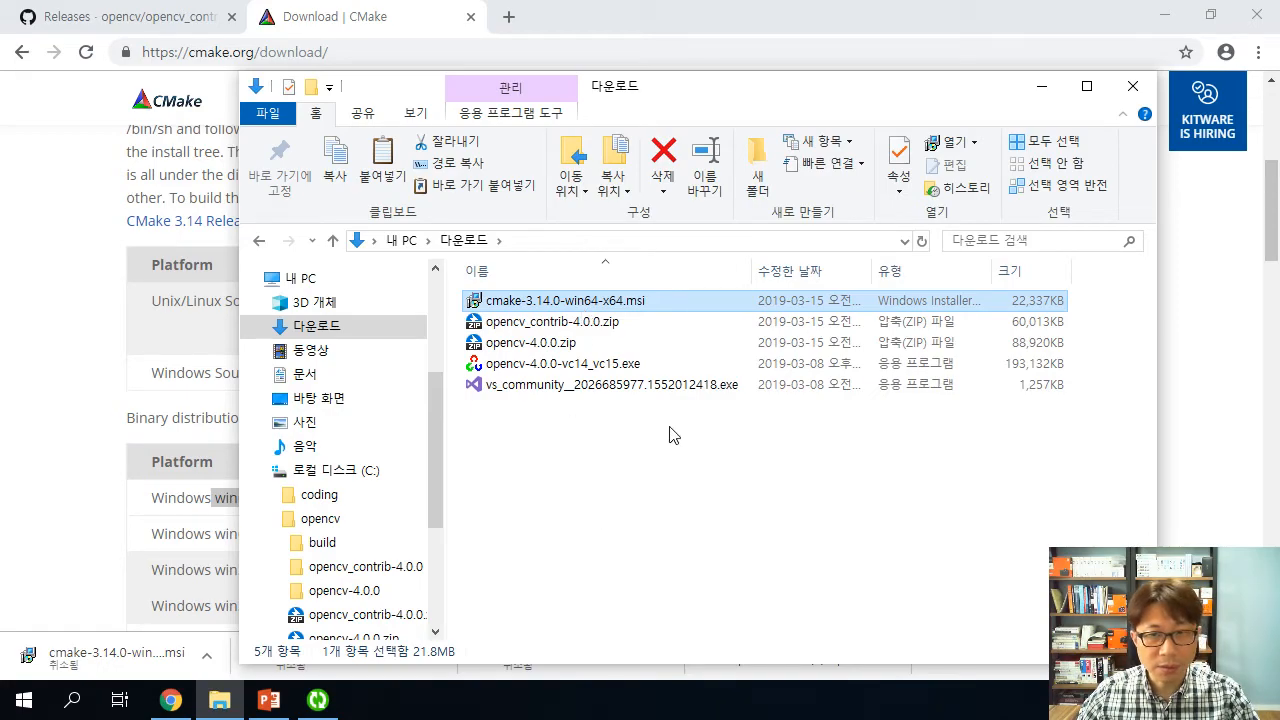
double_click(662, 302)
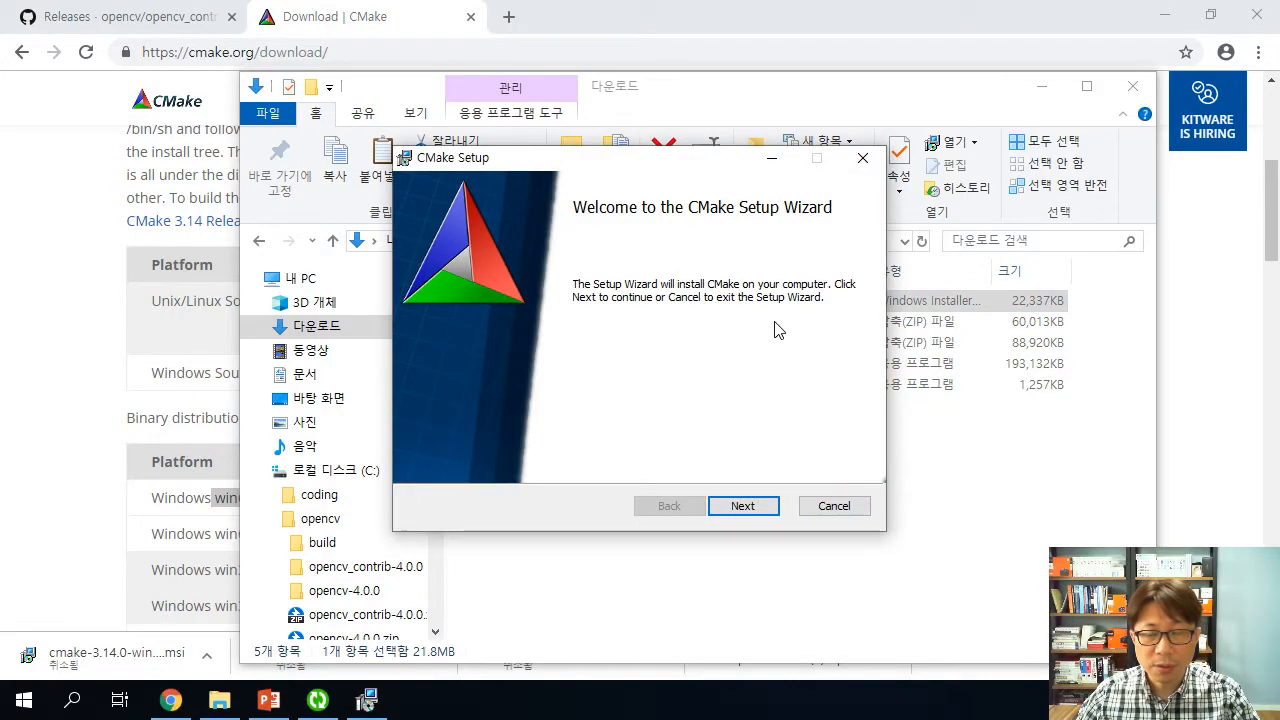
click(748, 506)
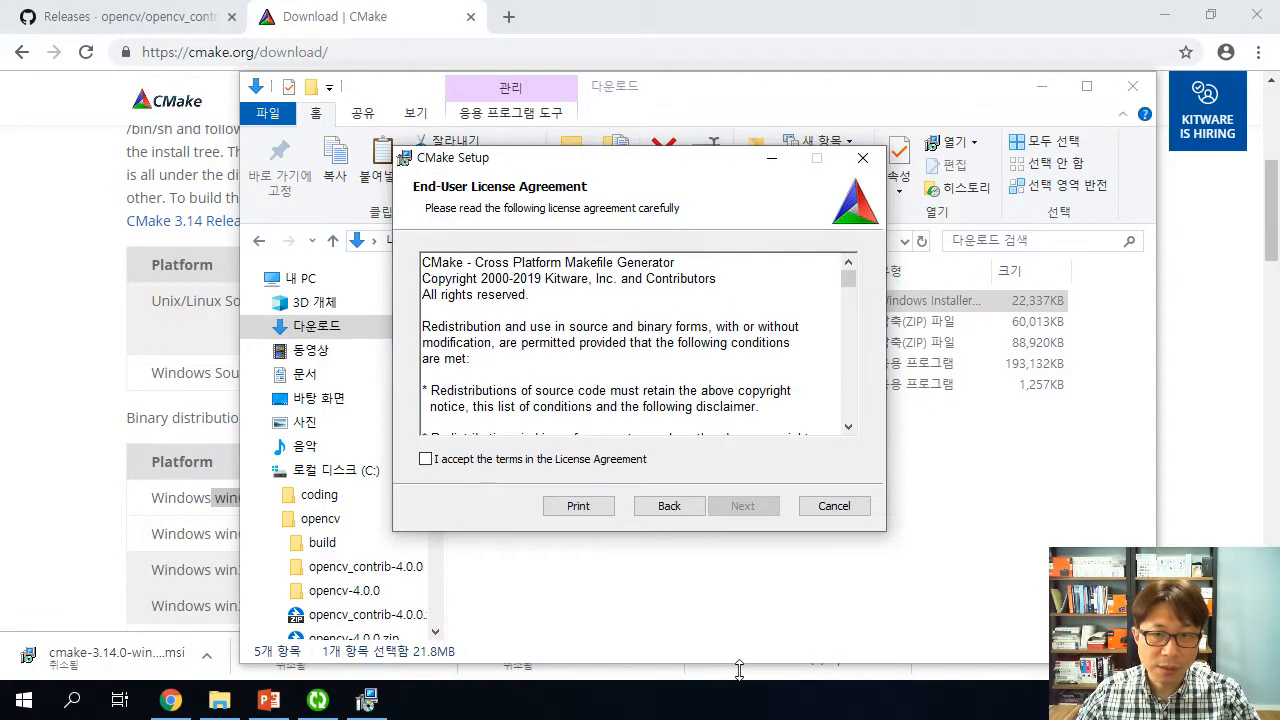
click(450, 461)
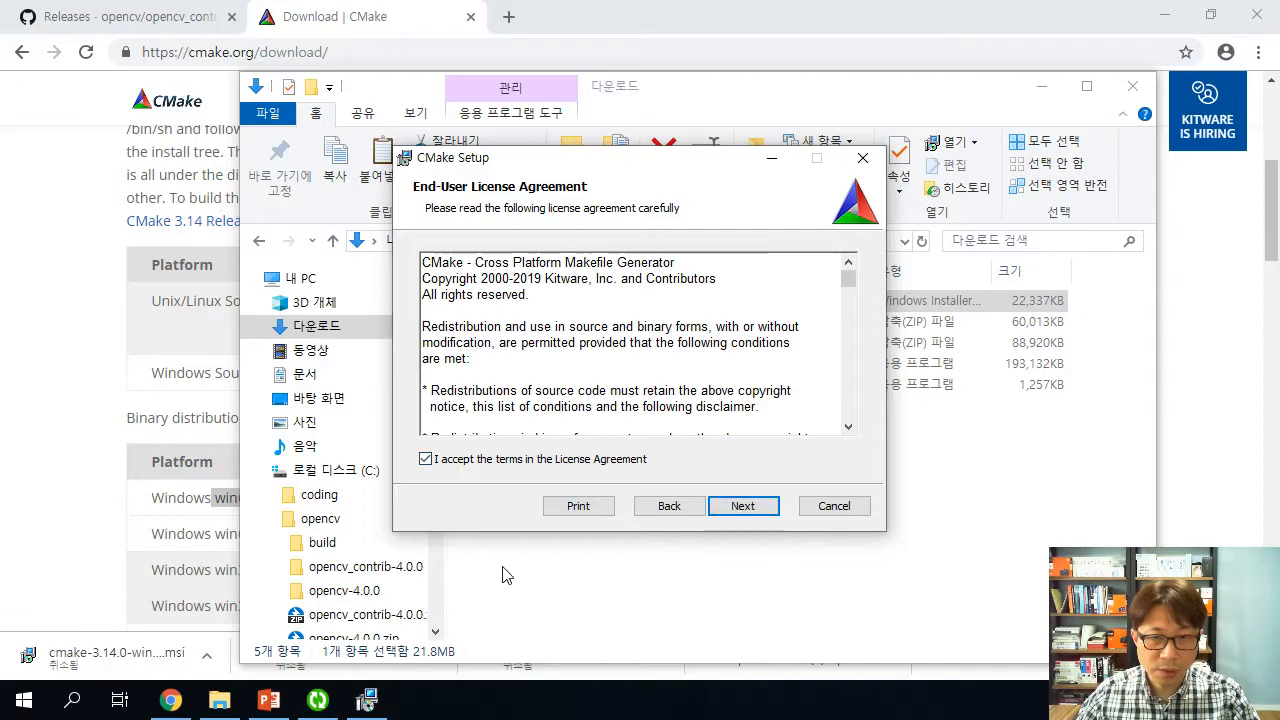
click(762, 512)
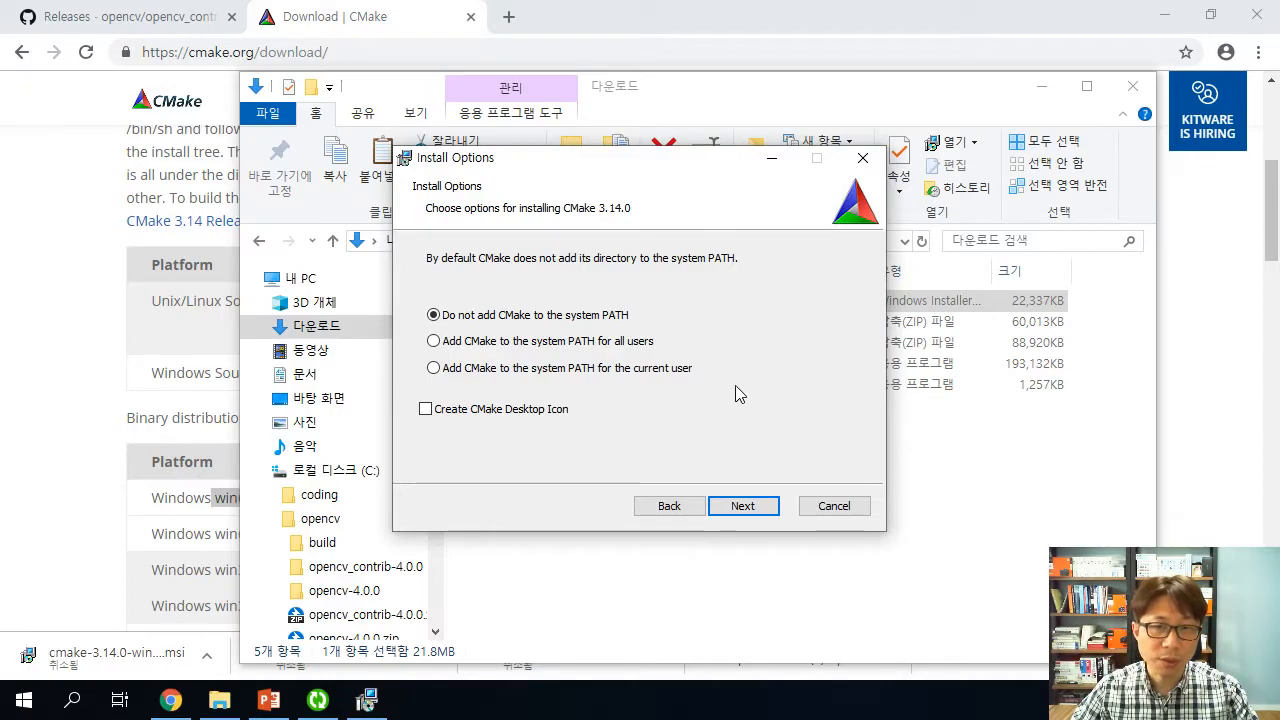
Install CMake to C:\Program Files\CMake with the current user's system PATH entry and a desktop icon, allowing the installer to make changes.
click(434, 368)
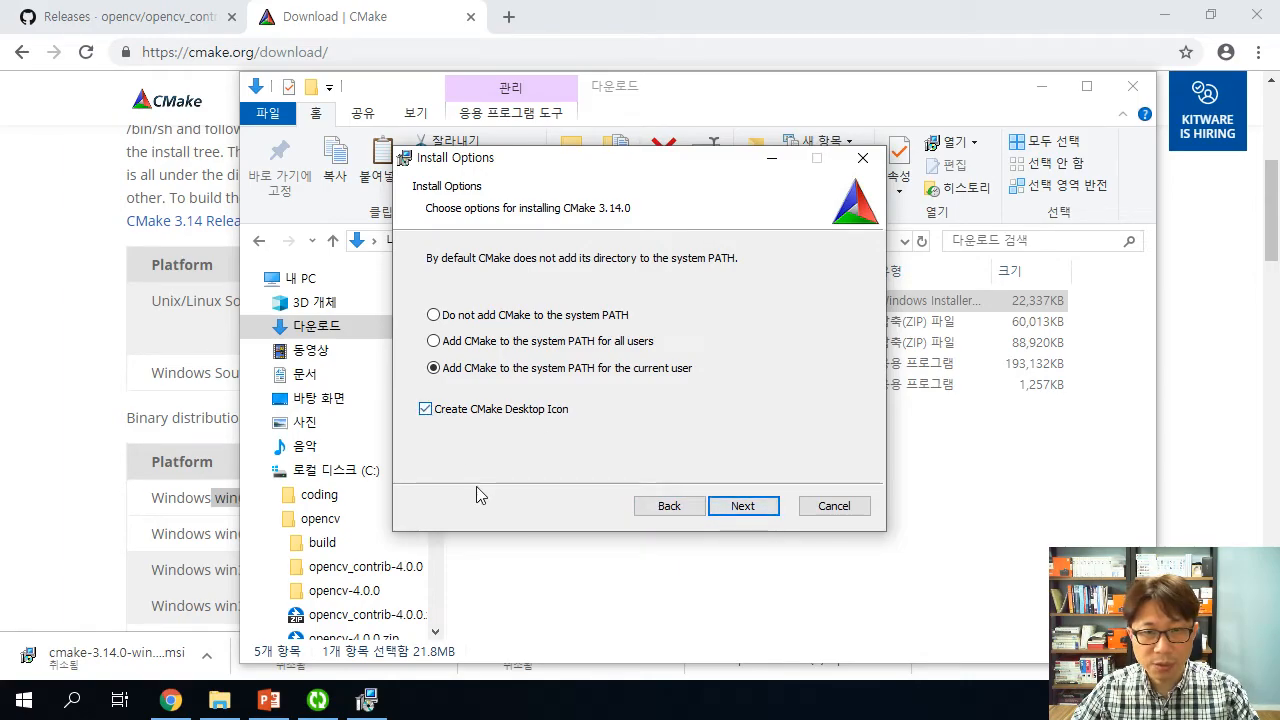
click(737, 507)
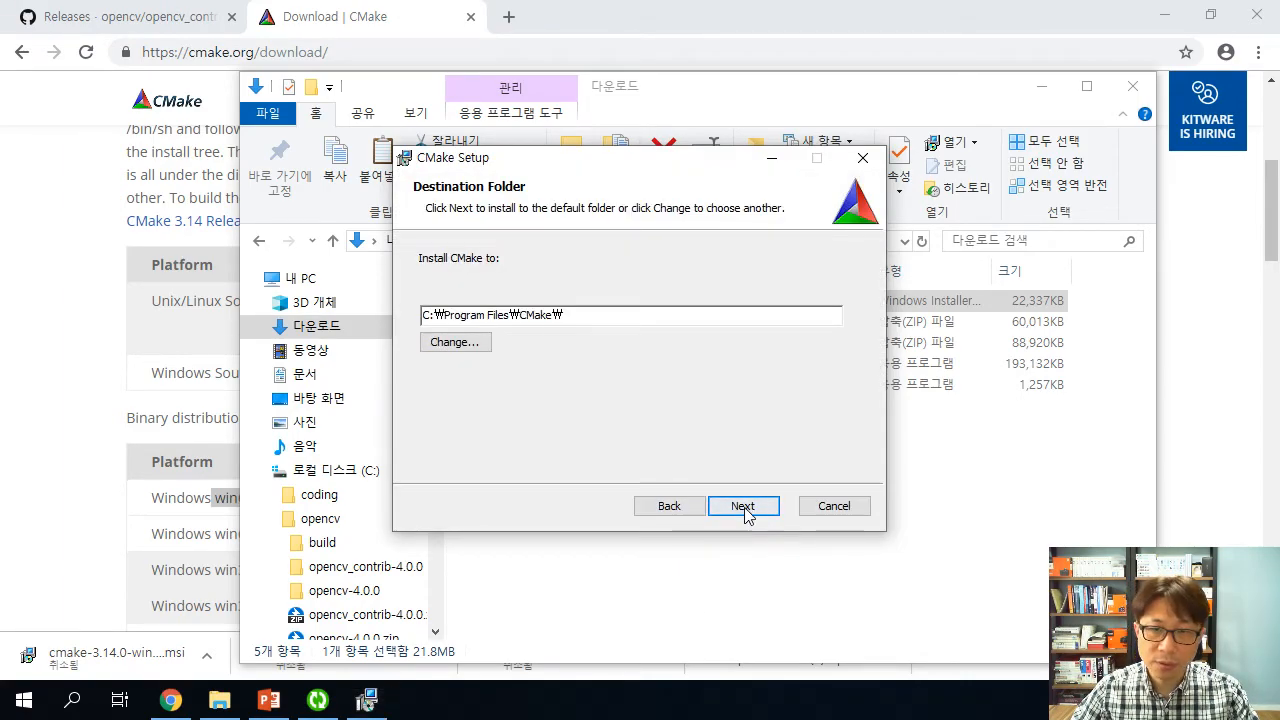
click(755, 508)
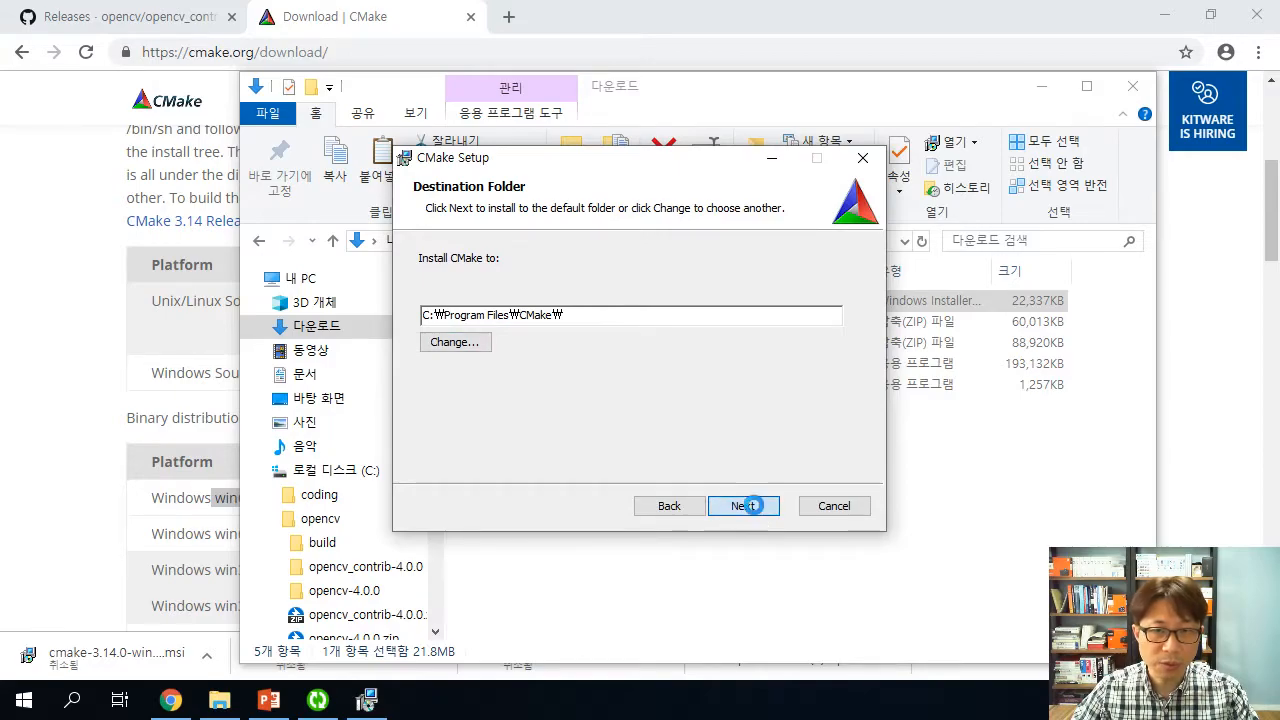
click(755, 507)
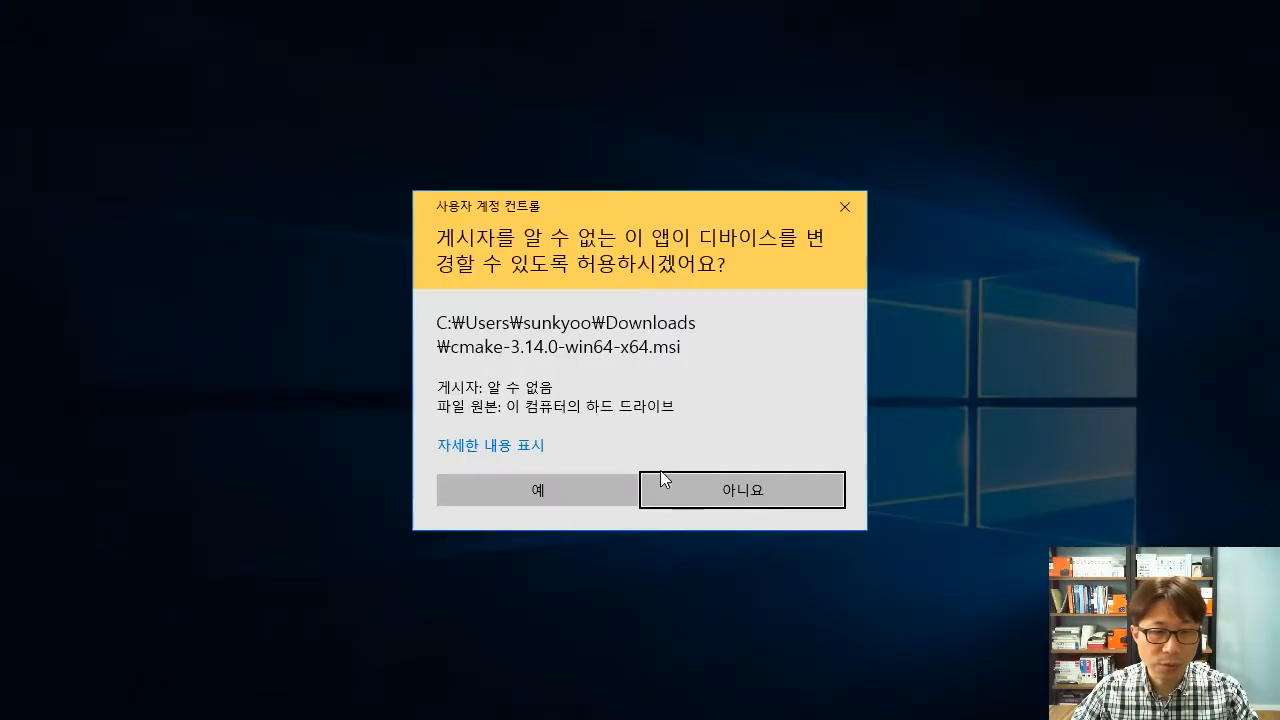
click(550, 495)
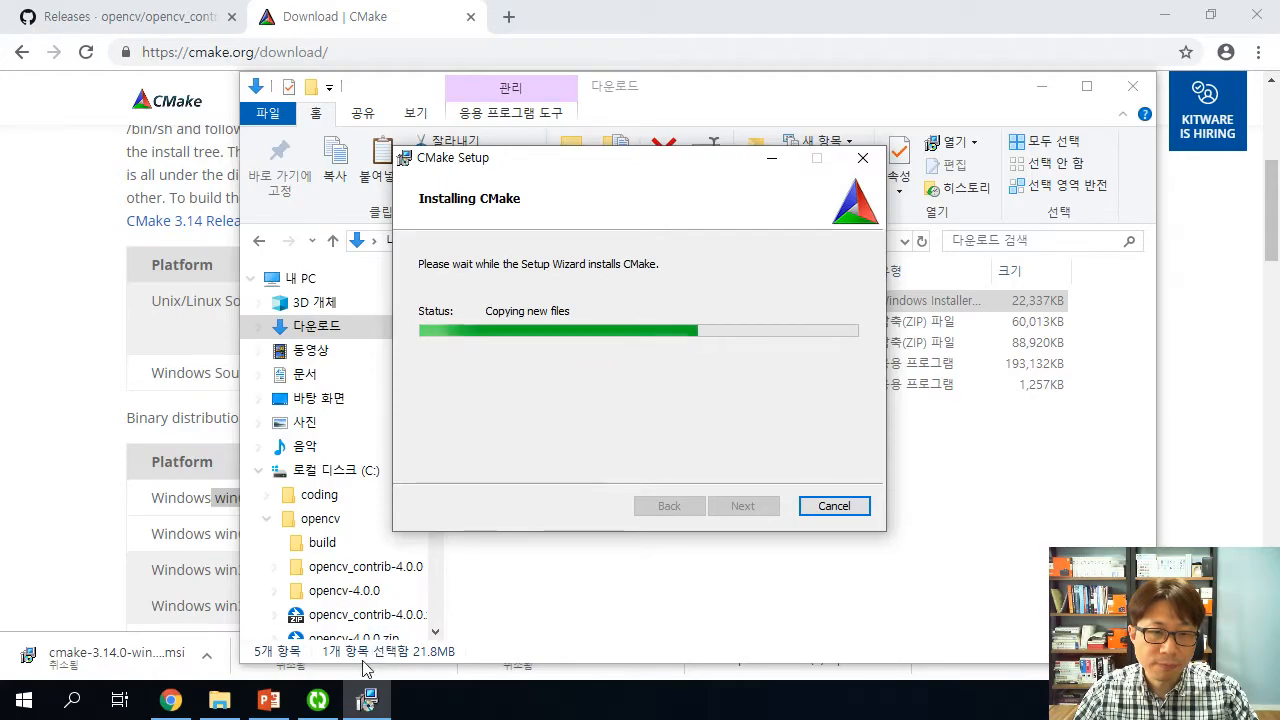
Decline the Bandizip update and finish the CMake setup wizard.
click(318, 704)
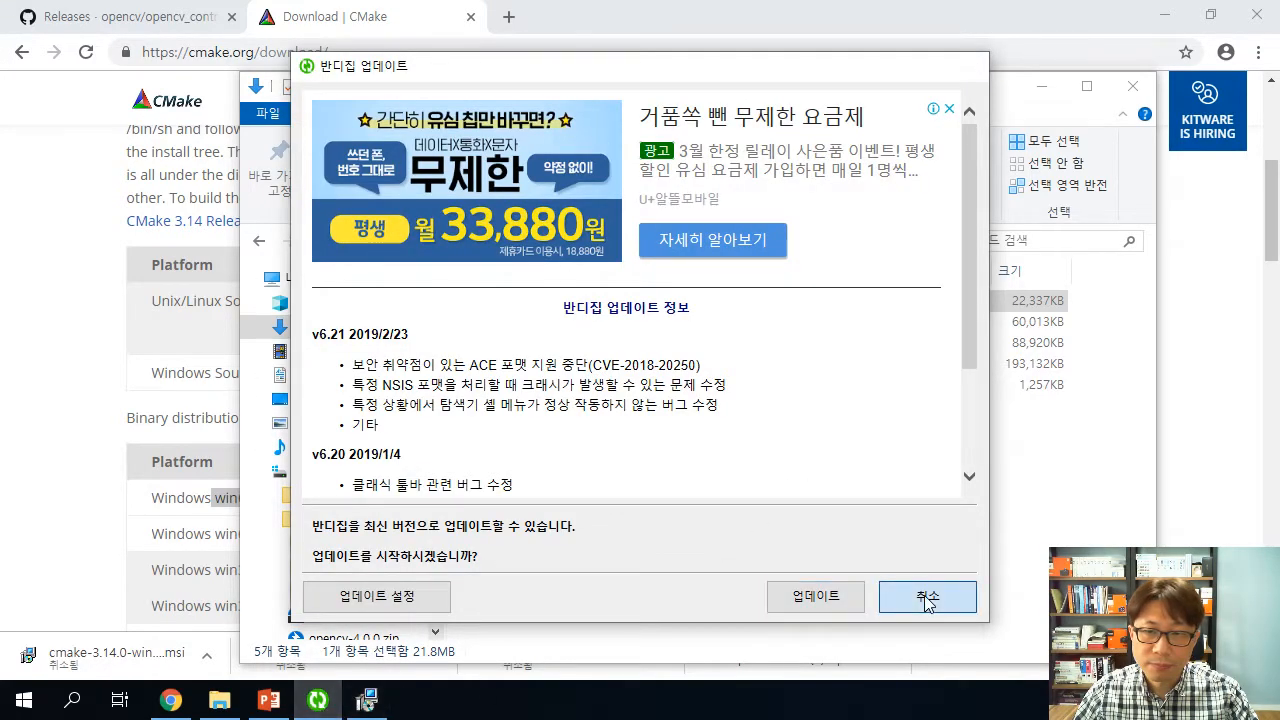
click(928, 597)
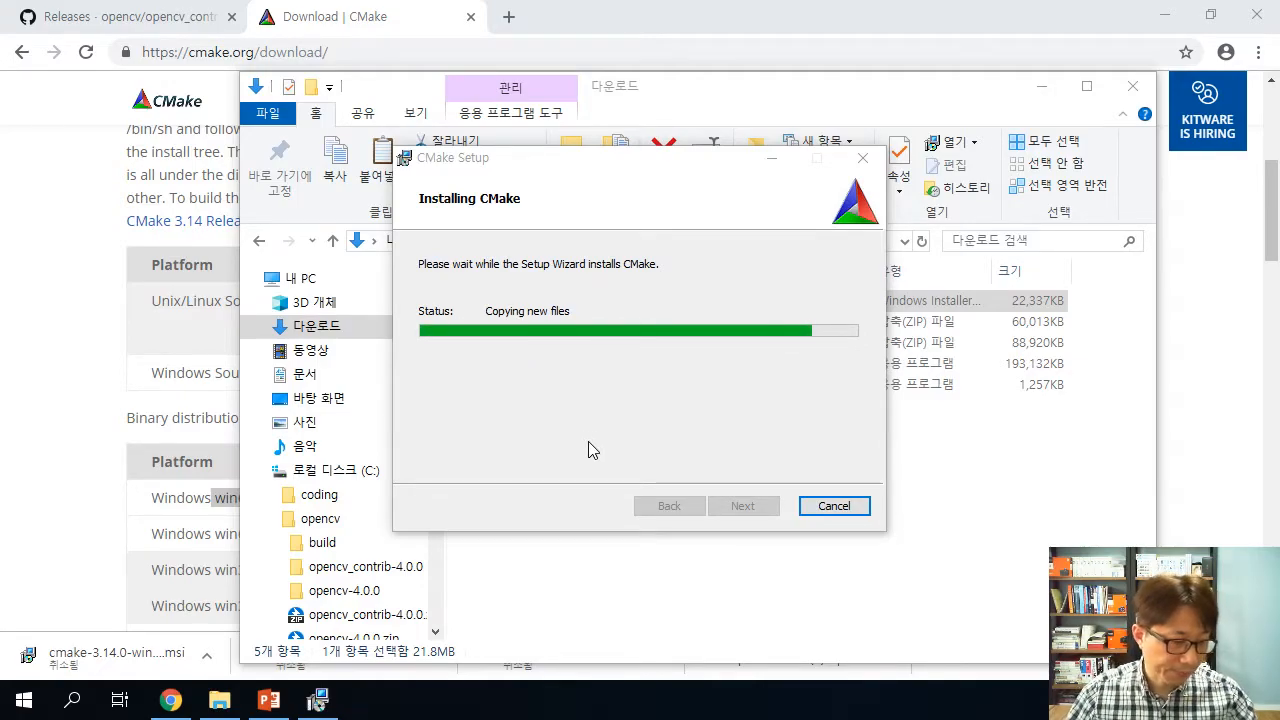
click(745, 510)
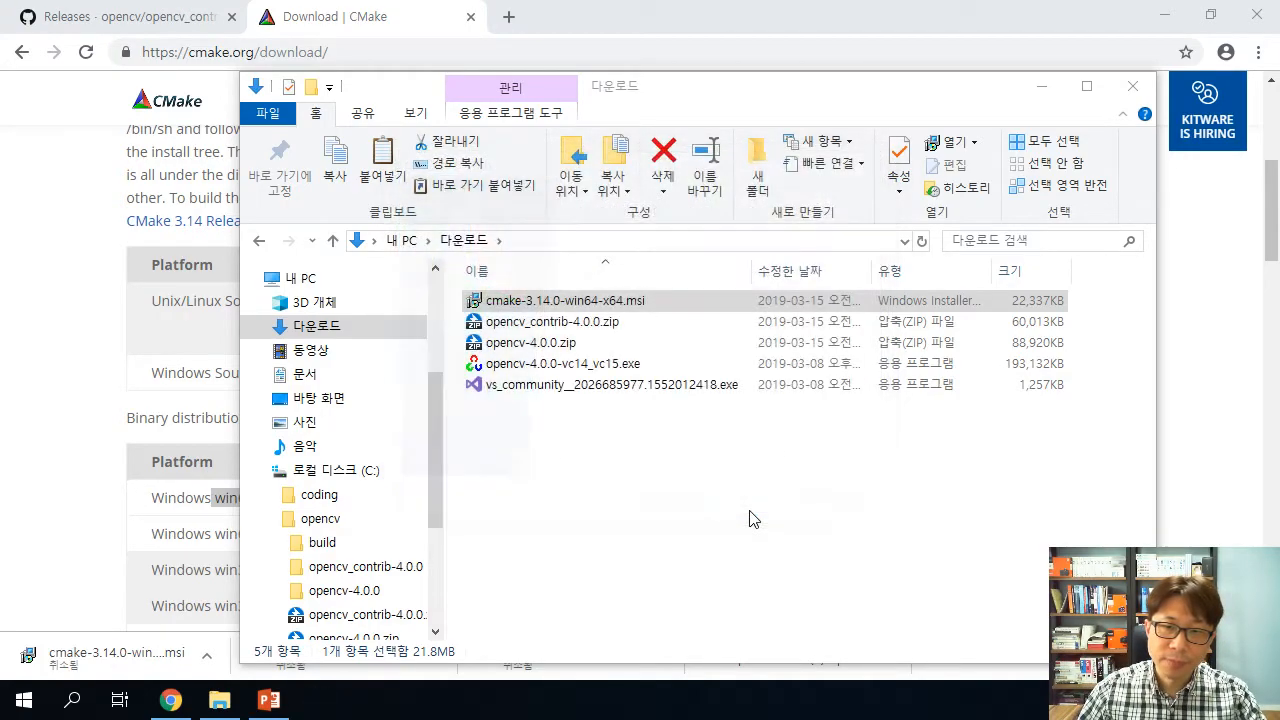
Launch the newly installed CMake (cmake-gui) and close the File Explorer window.
click(30, 704)
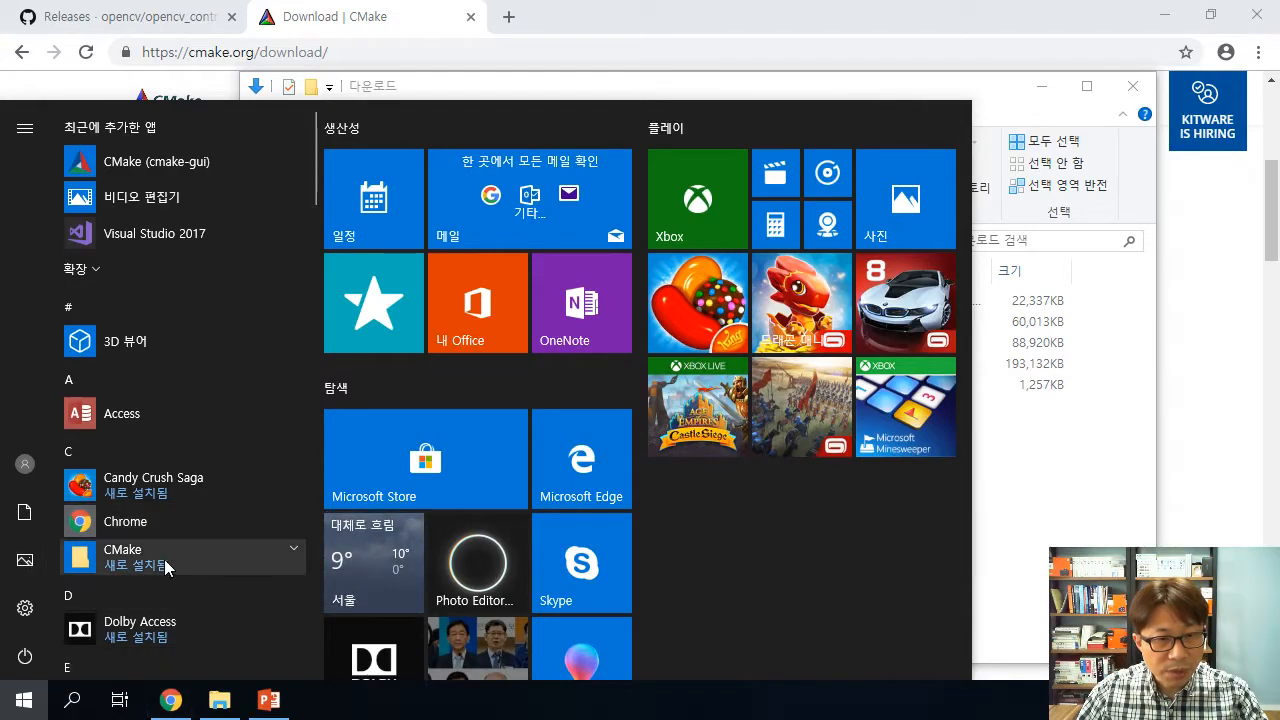
click(294, 552)
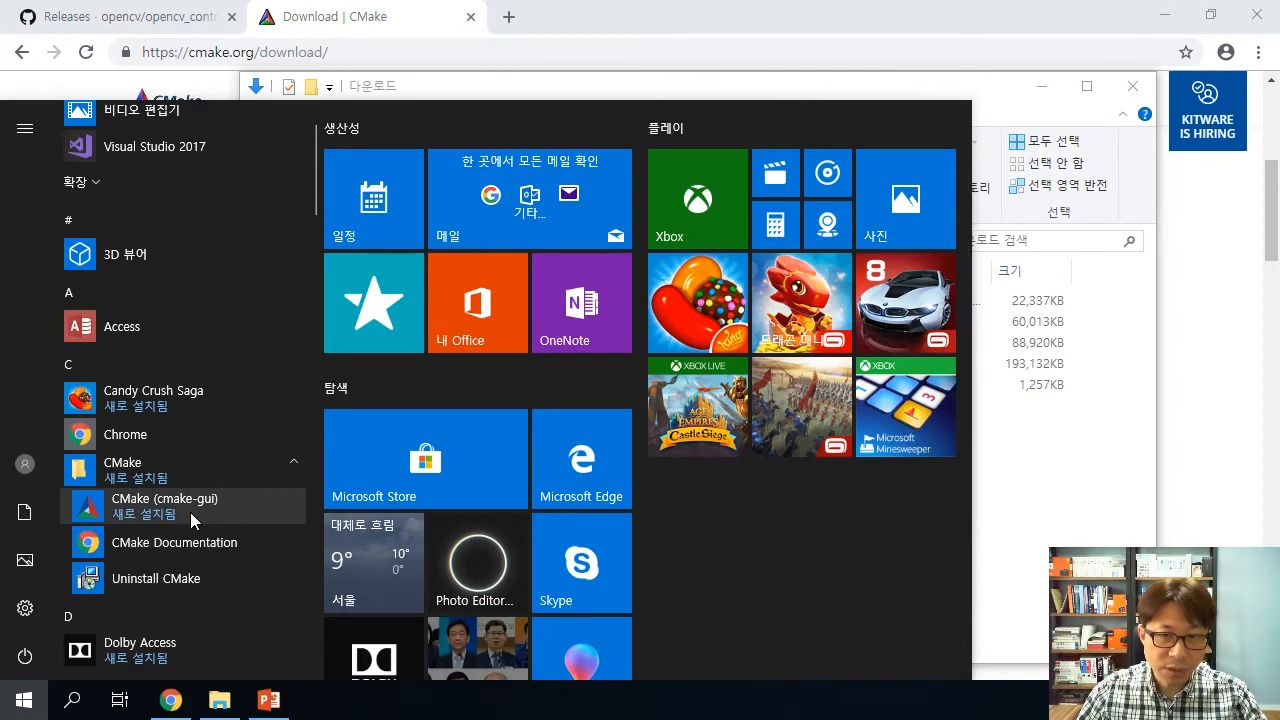
click(212, 514)
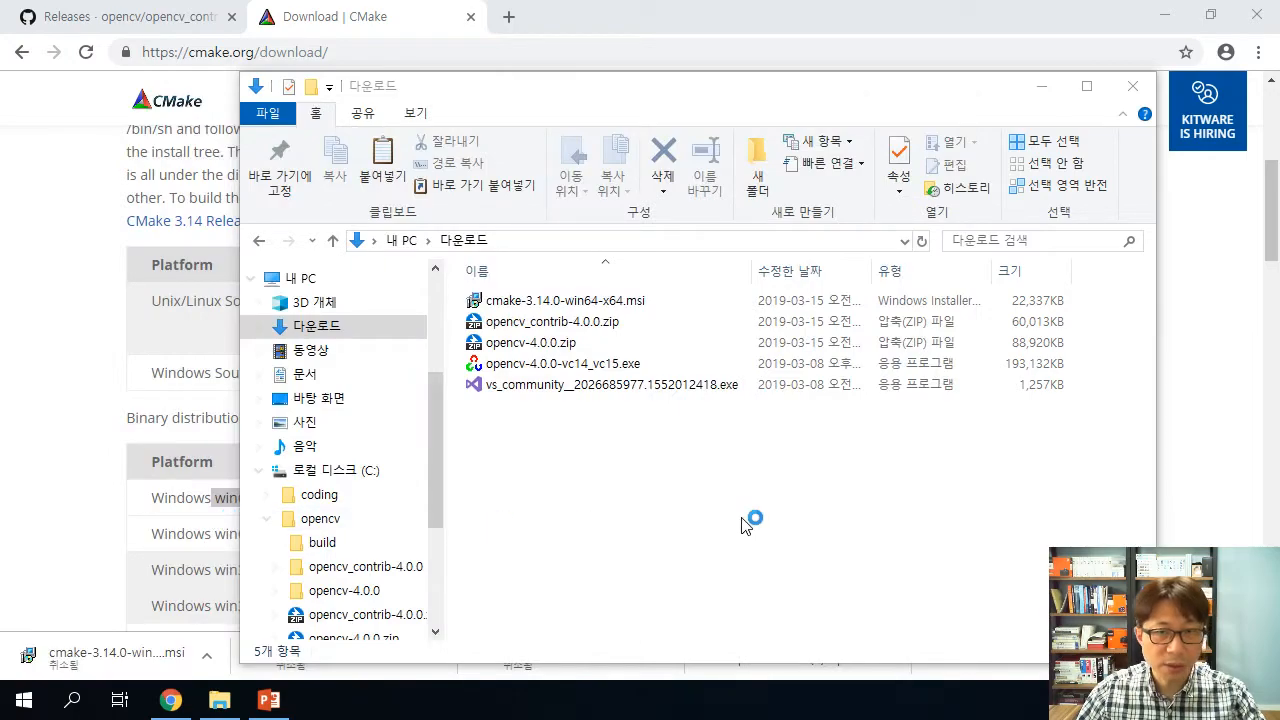
click(1133, 86)
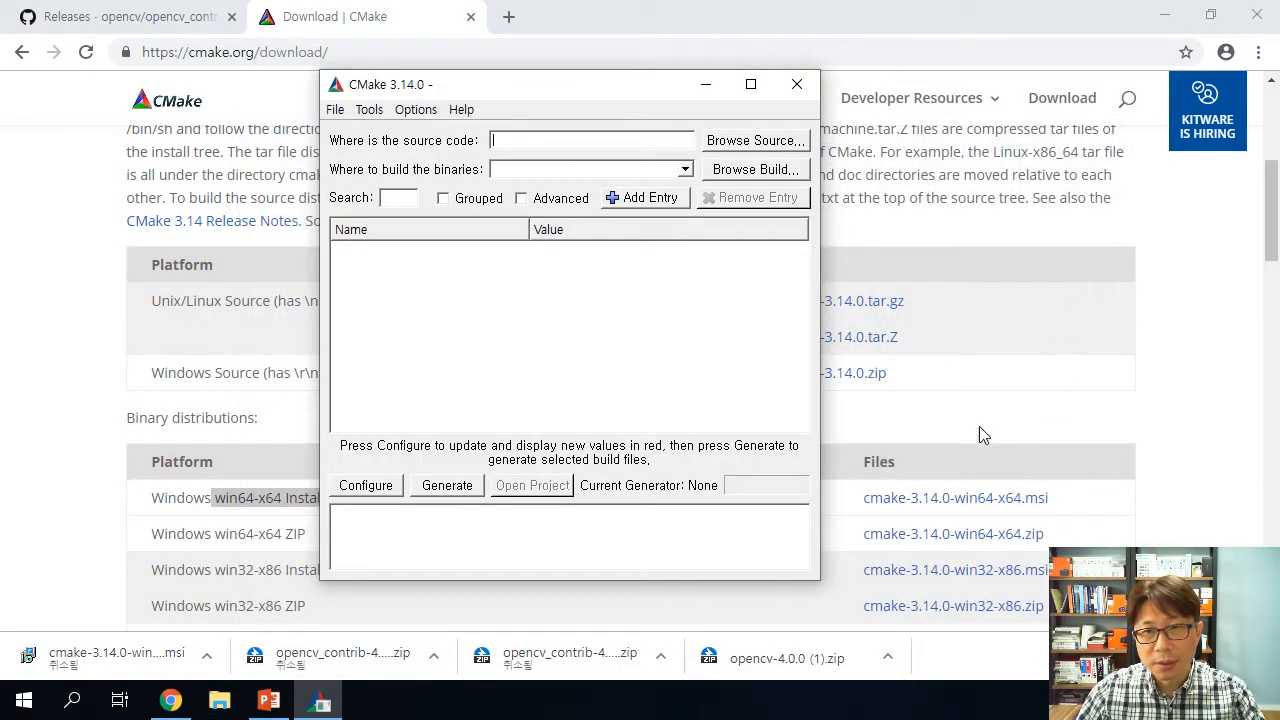
Enlarge the CMake window and reposition it near the middle of the screen.
drag(823, 390, 1024, 375)
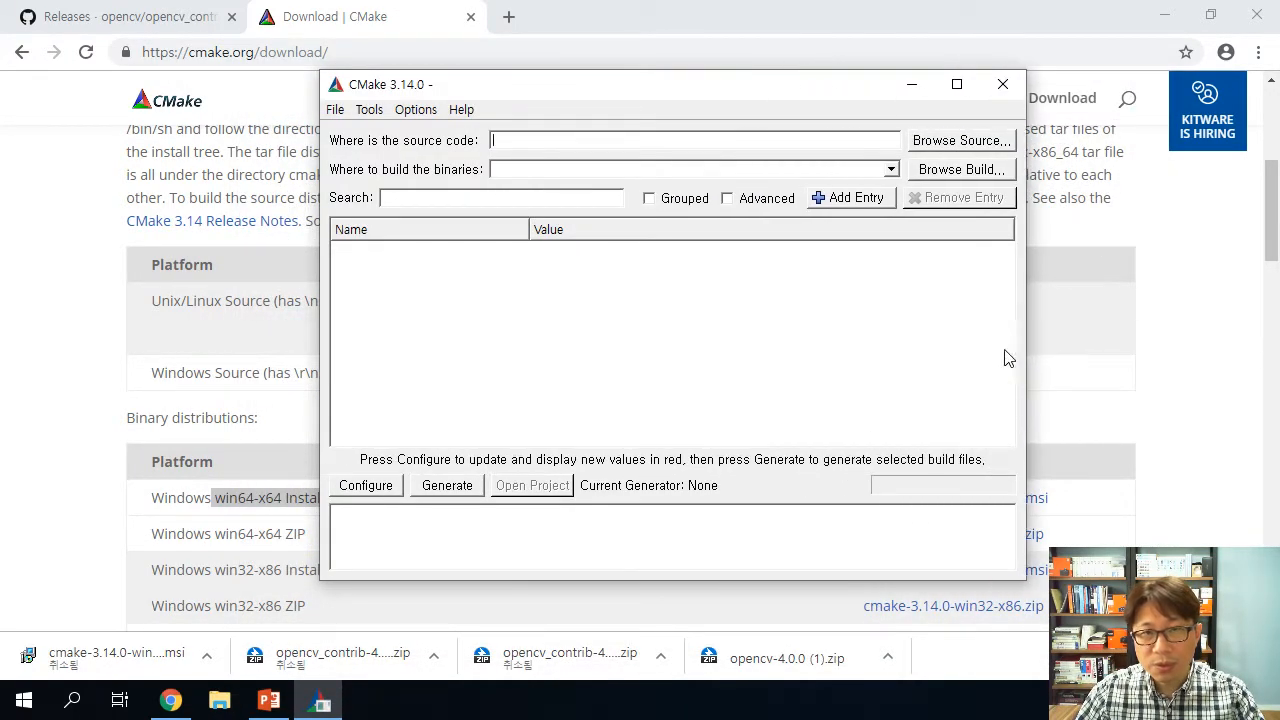
drag(603, 89, 530, 58)
drag(952, 548, 1012, 616)
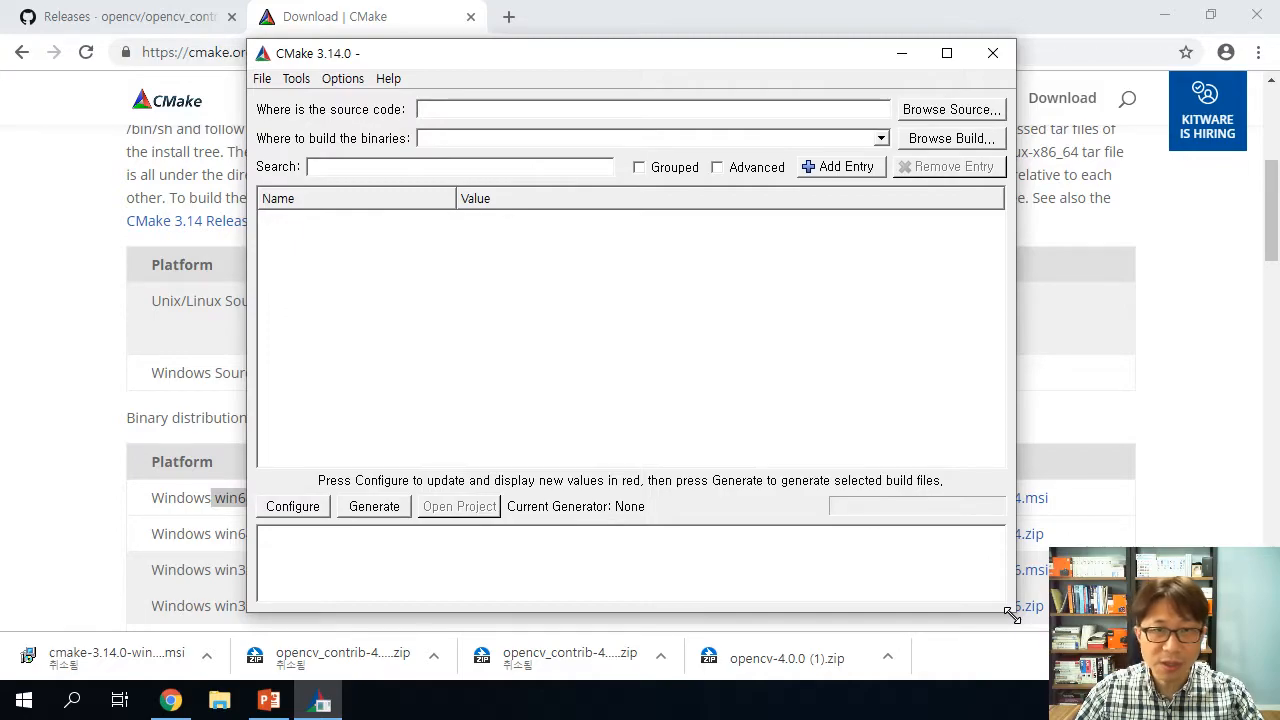
mouse_move(603, 46)
mouse_down()
mouse_move(617, 78)
mouse_move(619, 64)
mouse_up()
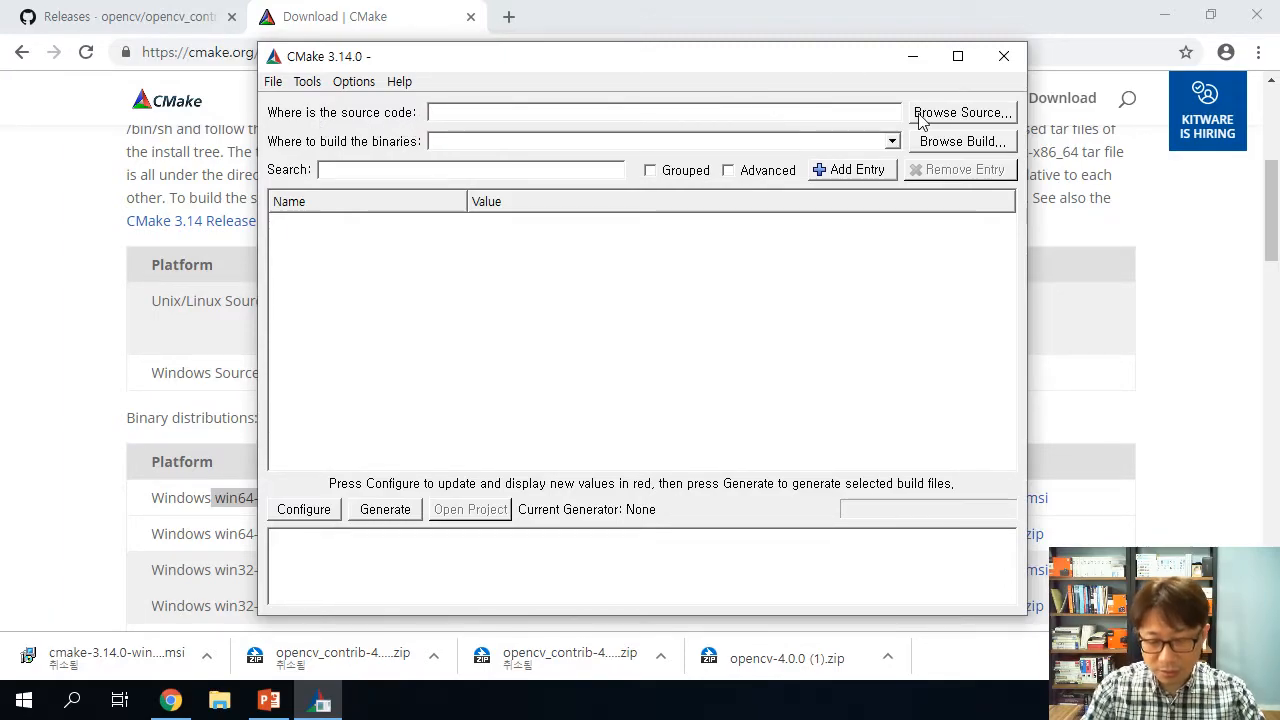
Enter C:/opencv/opencv-4.0.0 as the source code path from the folder suggestions, and clear the path again.
text(C:/)
key(Down)
key(Down)
key(Down)
key(Down)
key(Down)
key(Down)
key(Down)
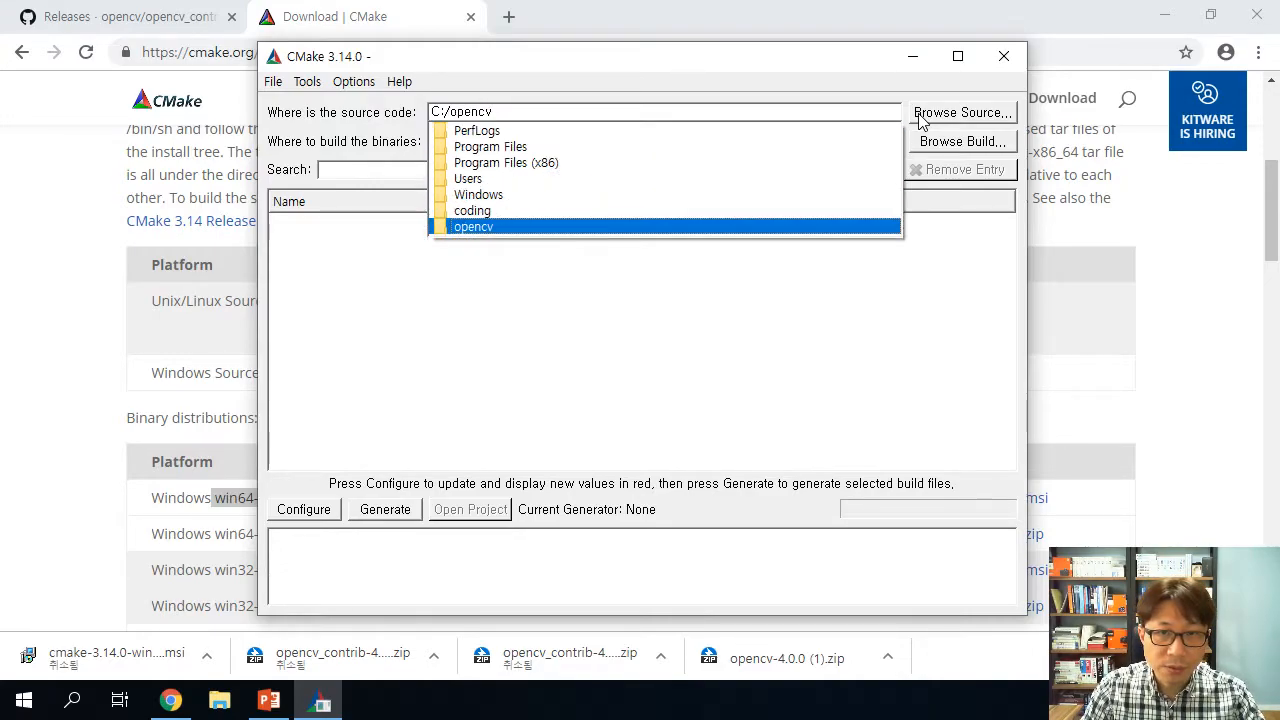
key(Return)
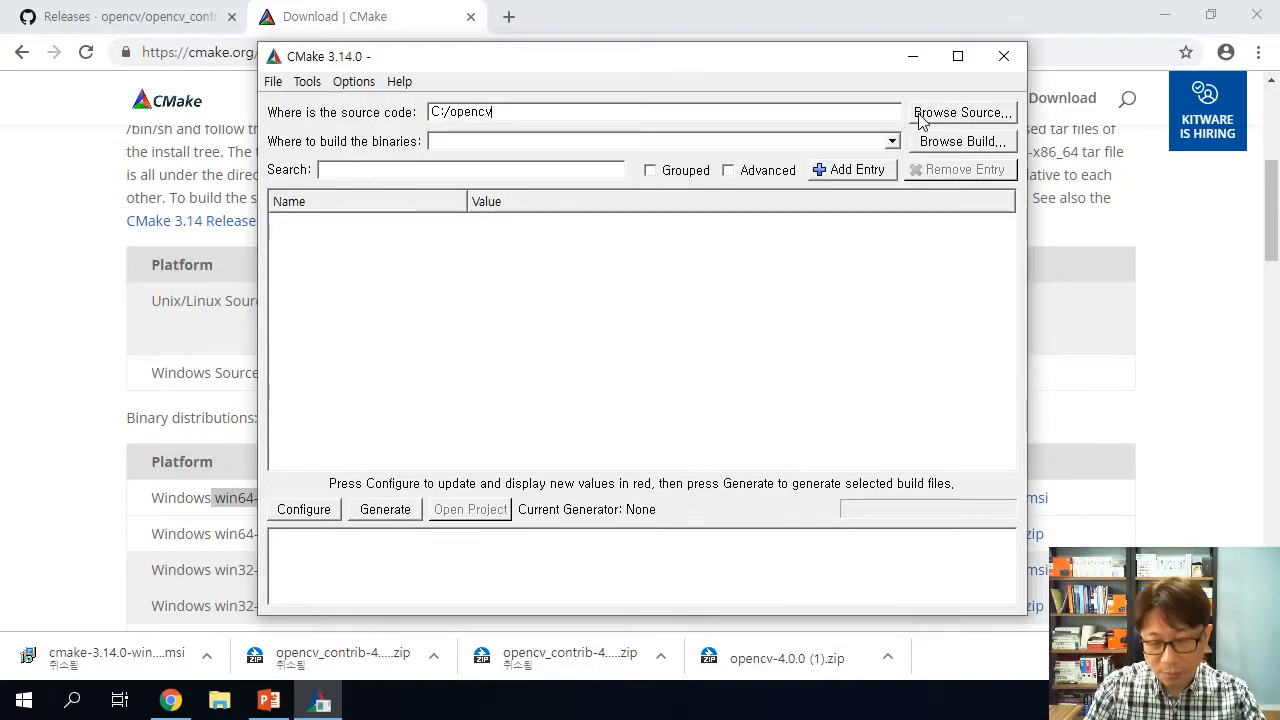
text(/)
key(Down)
key(Down)
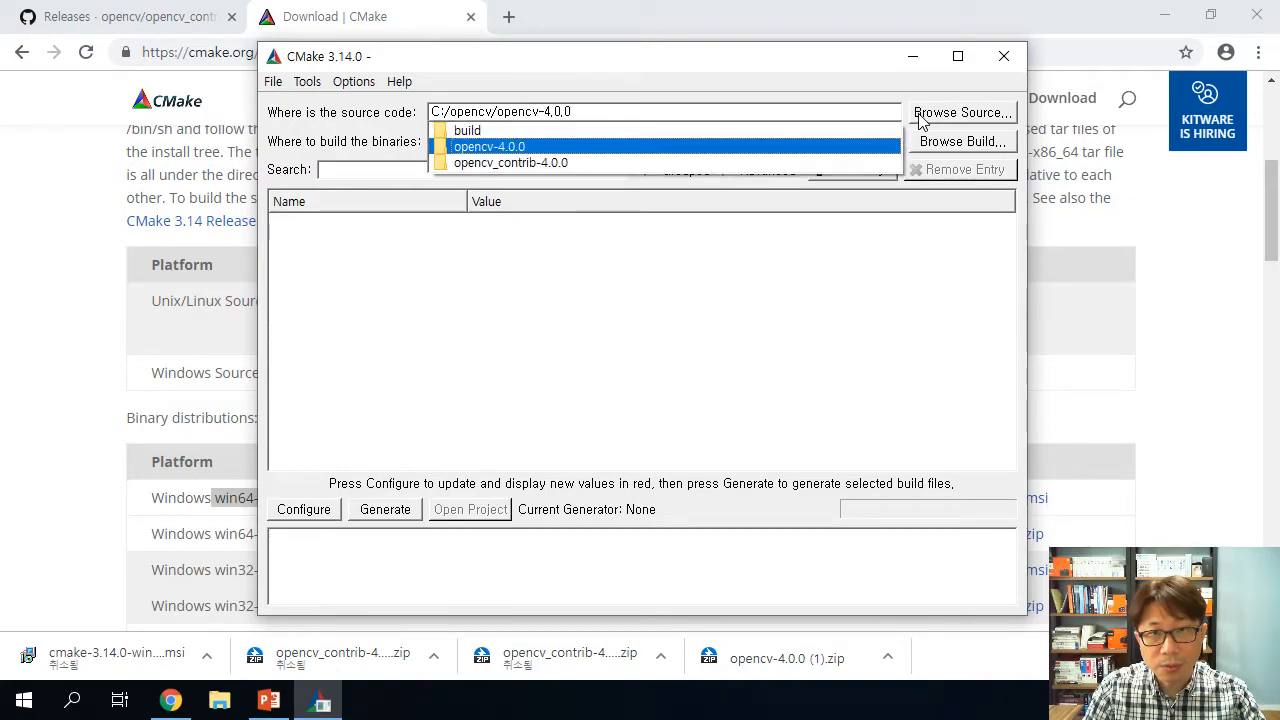
key(Return)
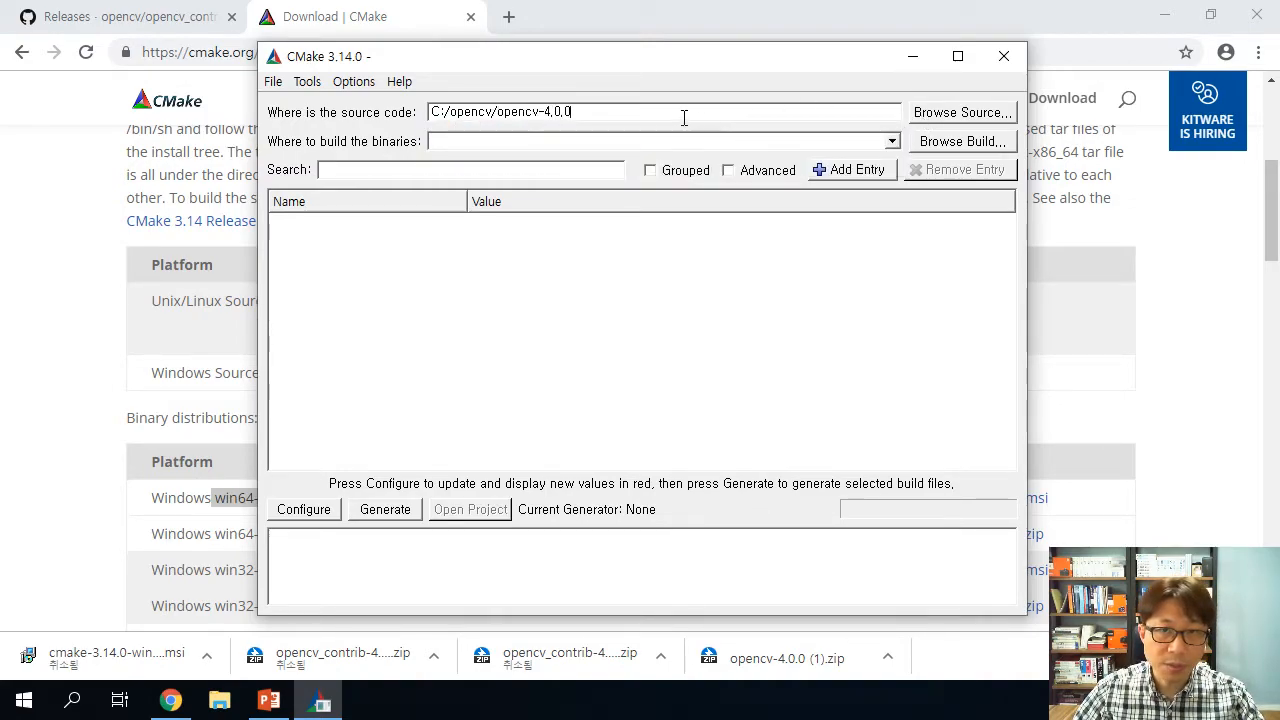
drag(683, 114, 284, 118)
key(ctrl+x)
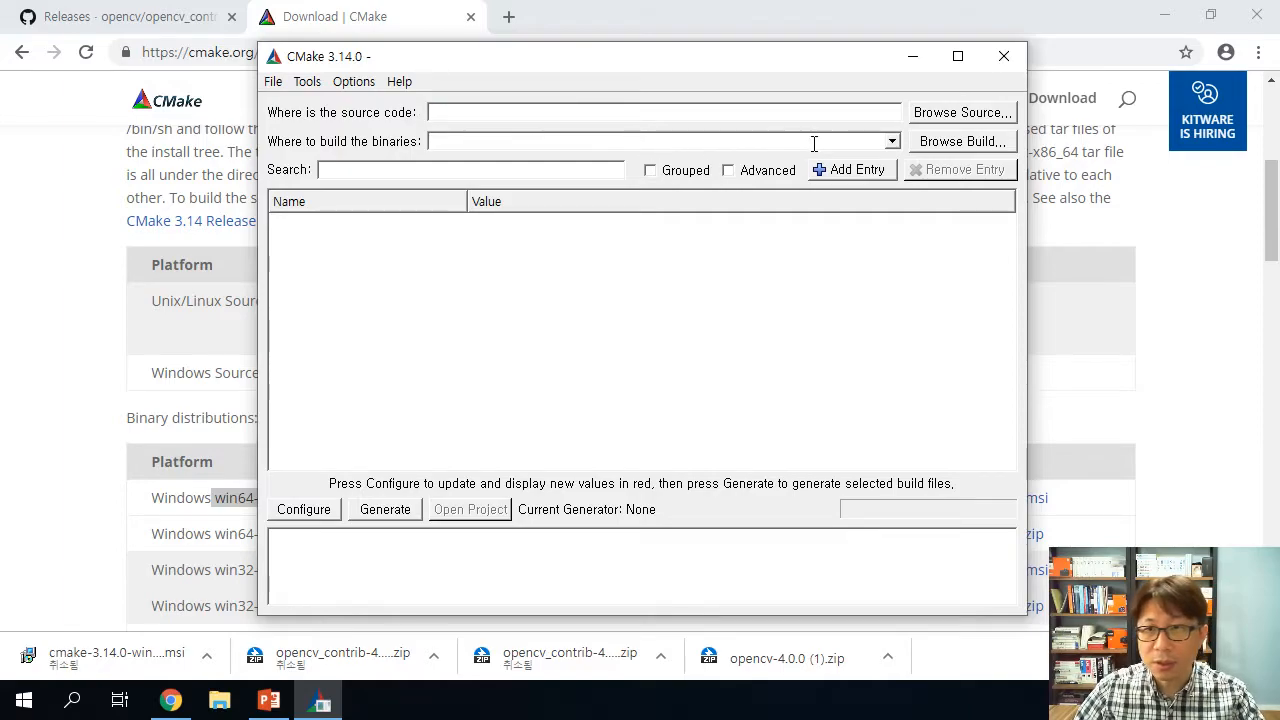
Browse to the opencv-4.0.0 folder in C:\opencv and select it as the source code path.
click(958, 113)
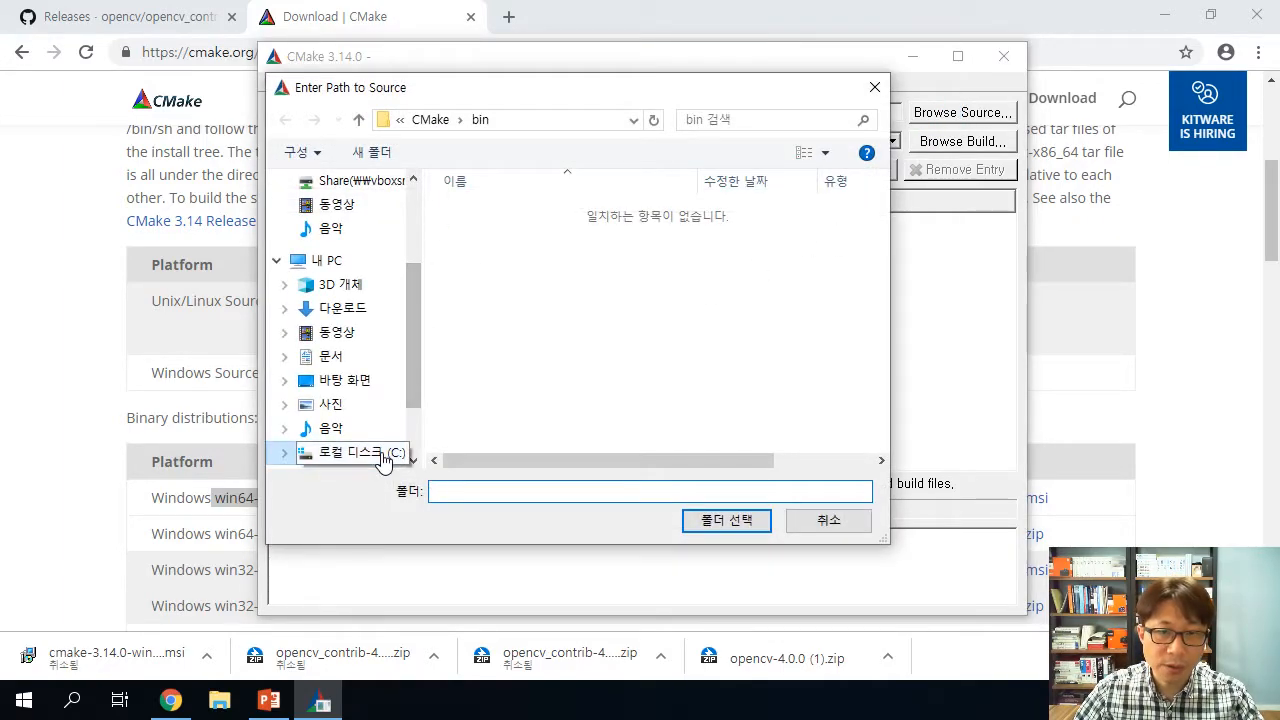
click(381, 457)
double_click(500, 232)
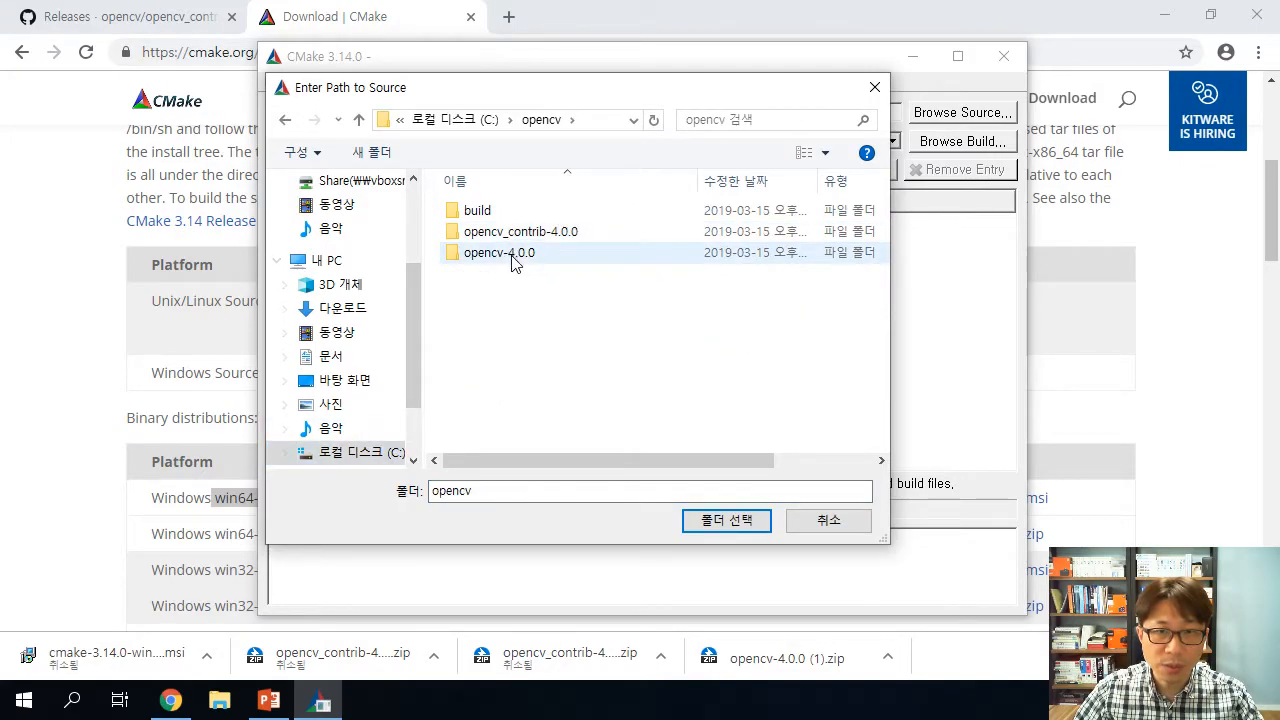
double_click(538, 254)
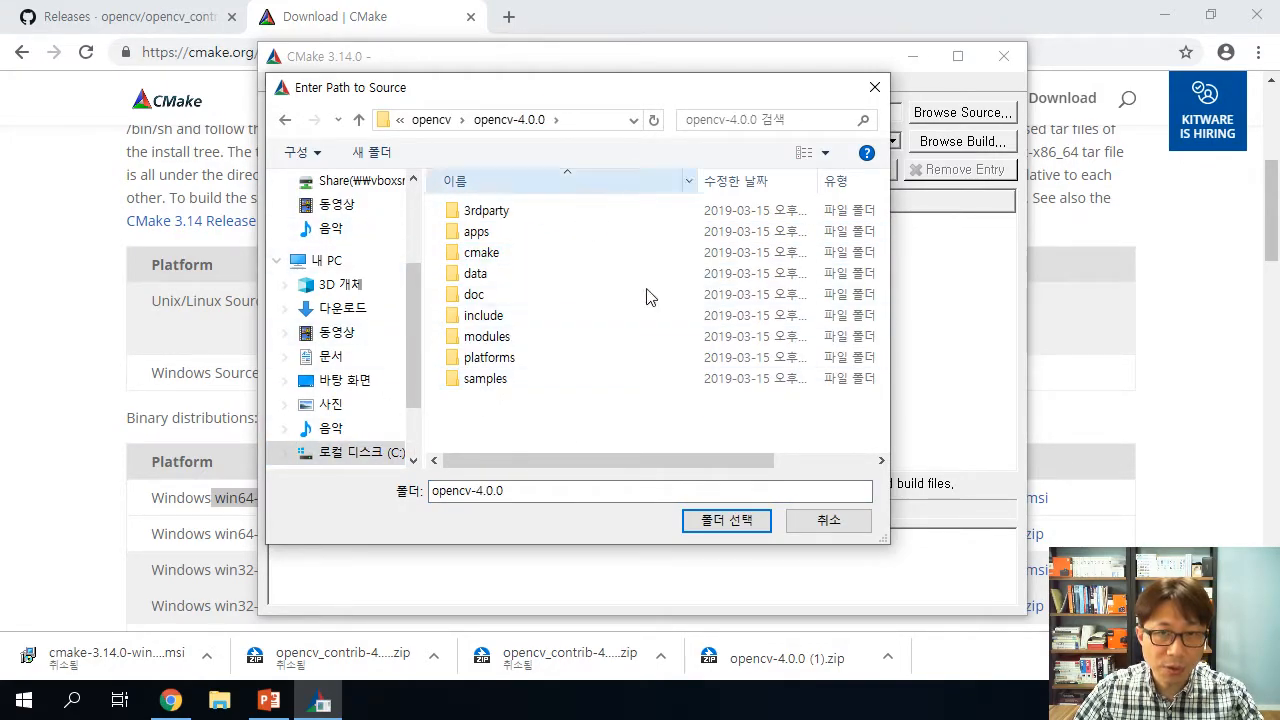
click(708, 524)
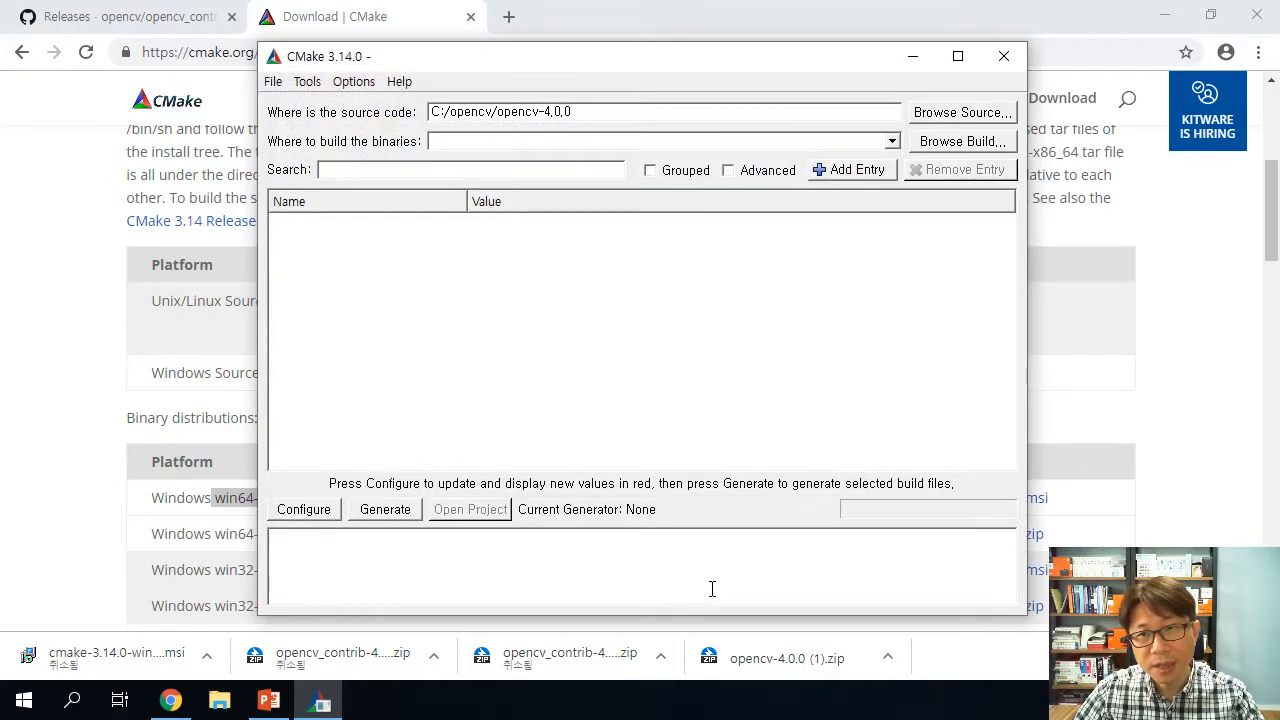
Browse to the build folder in C:\opencv and select it as the path for the binaries.
click(965, 143)
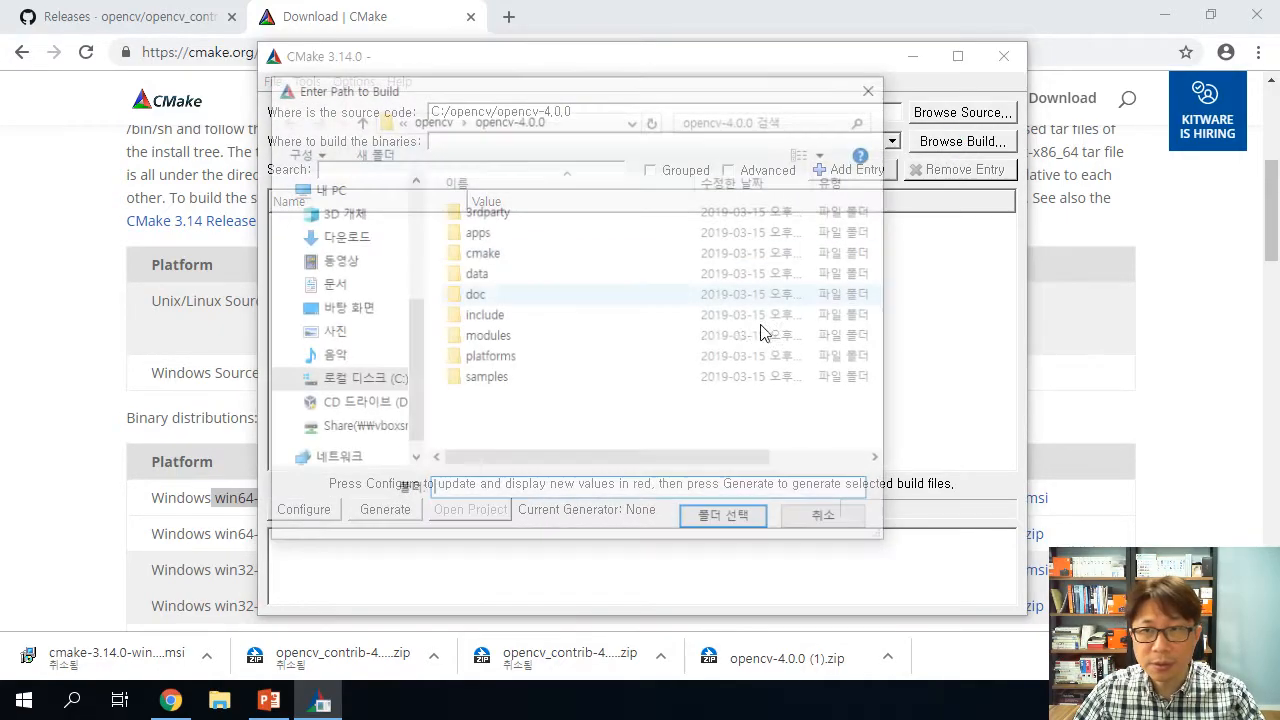
click(432, 120)
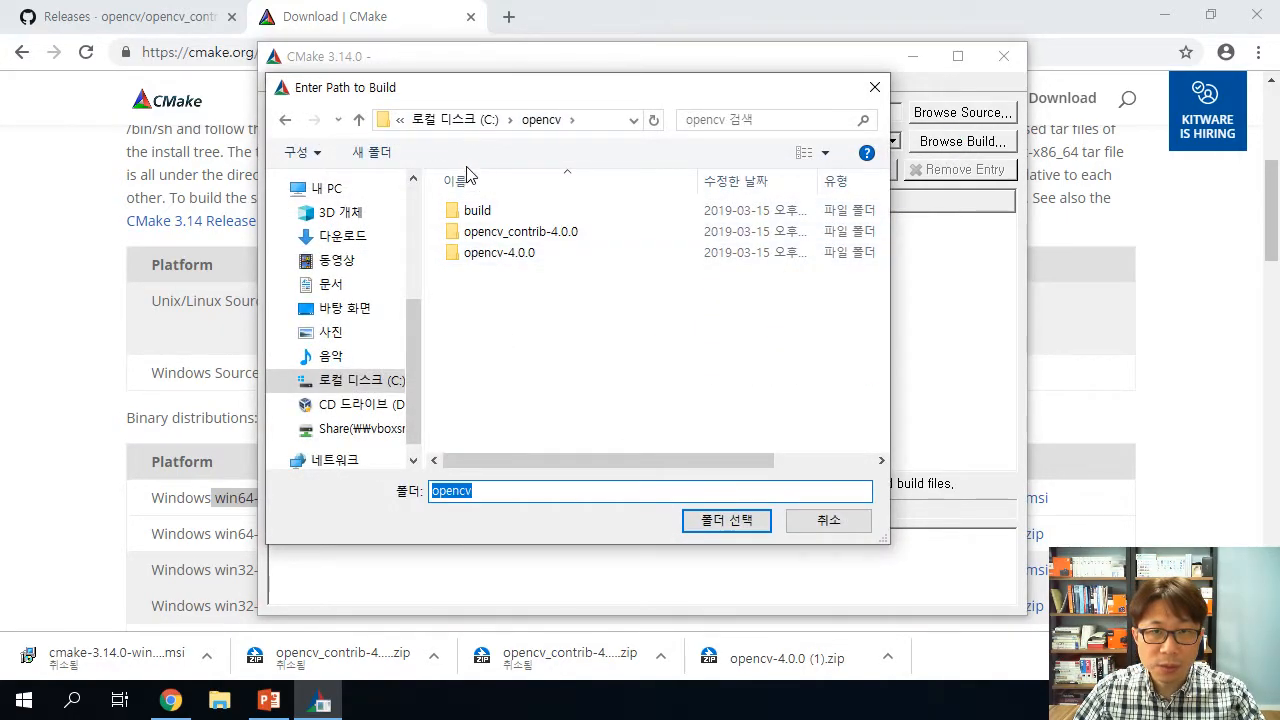
double_click(477, 211)
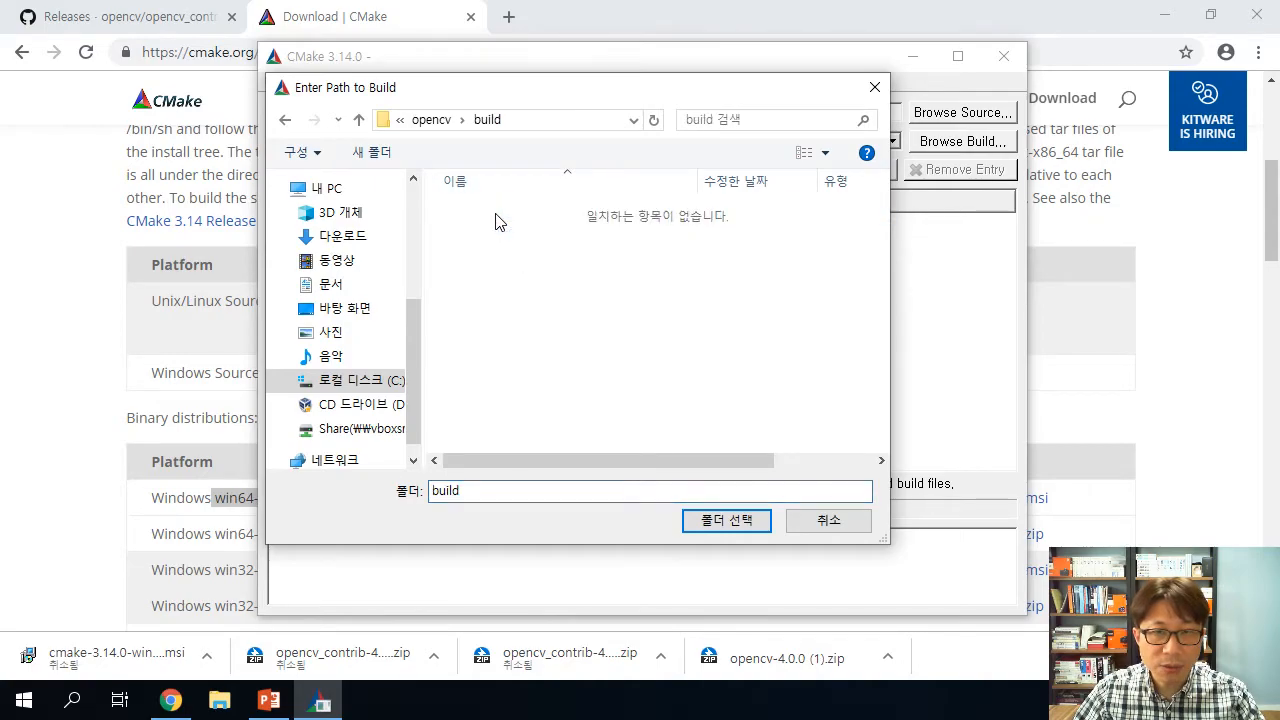
click(717, 524)
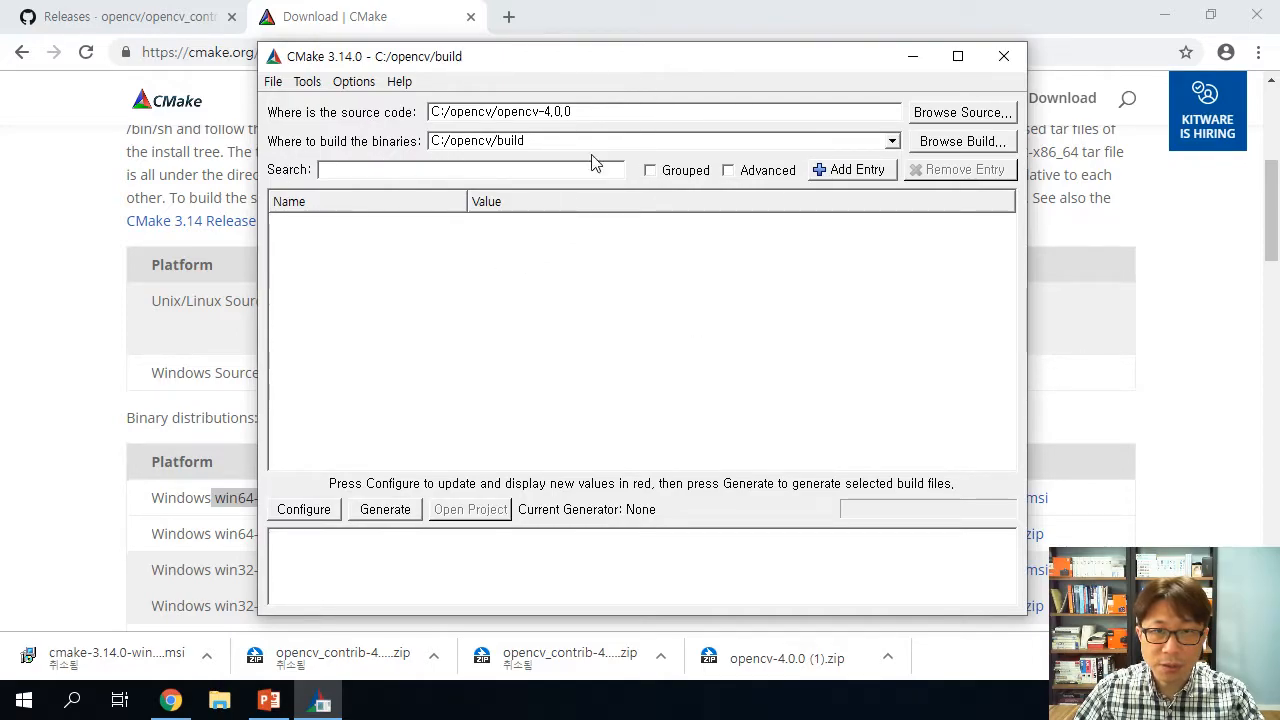
Start configuring the project and choose Visual Studio 15 2017 as the generator.
click(329, 513)
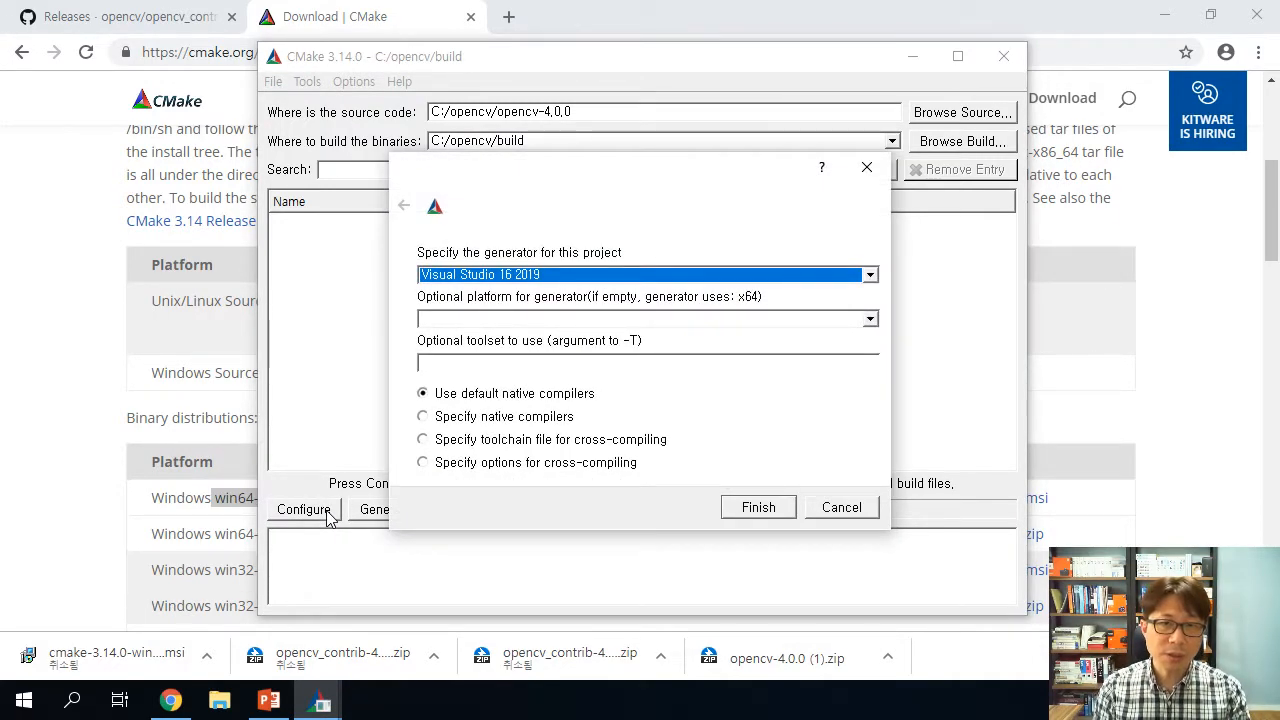
click(557, 277)
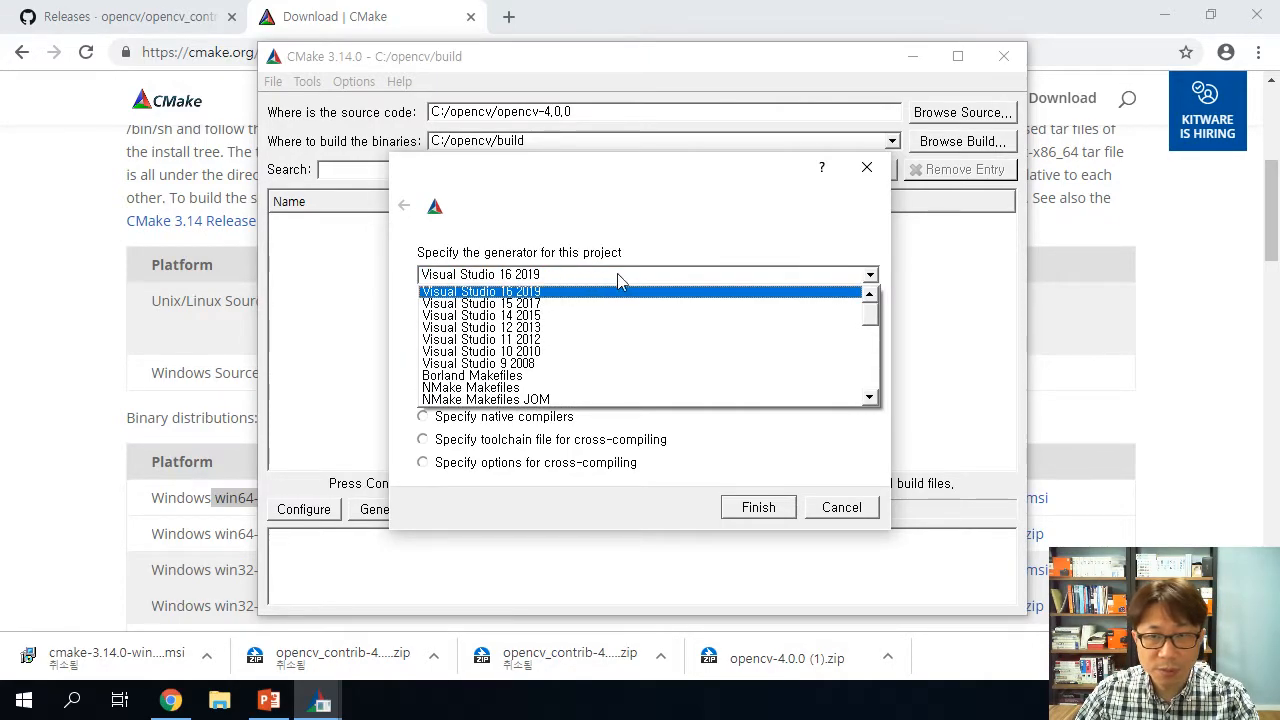
scroll(872, 330, down, 3)
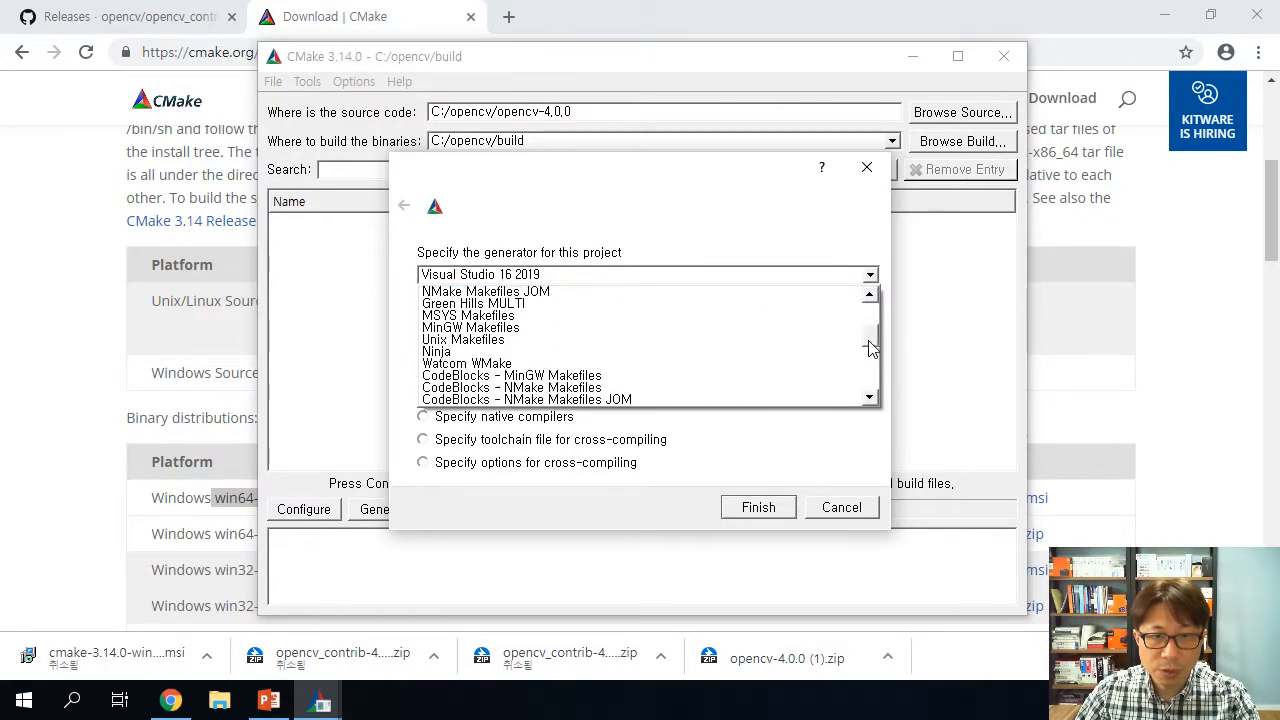
drag(872, 347, 892, 309)
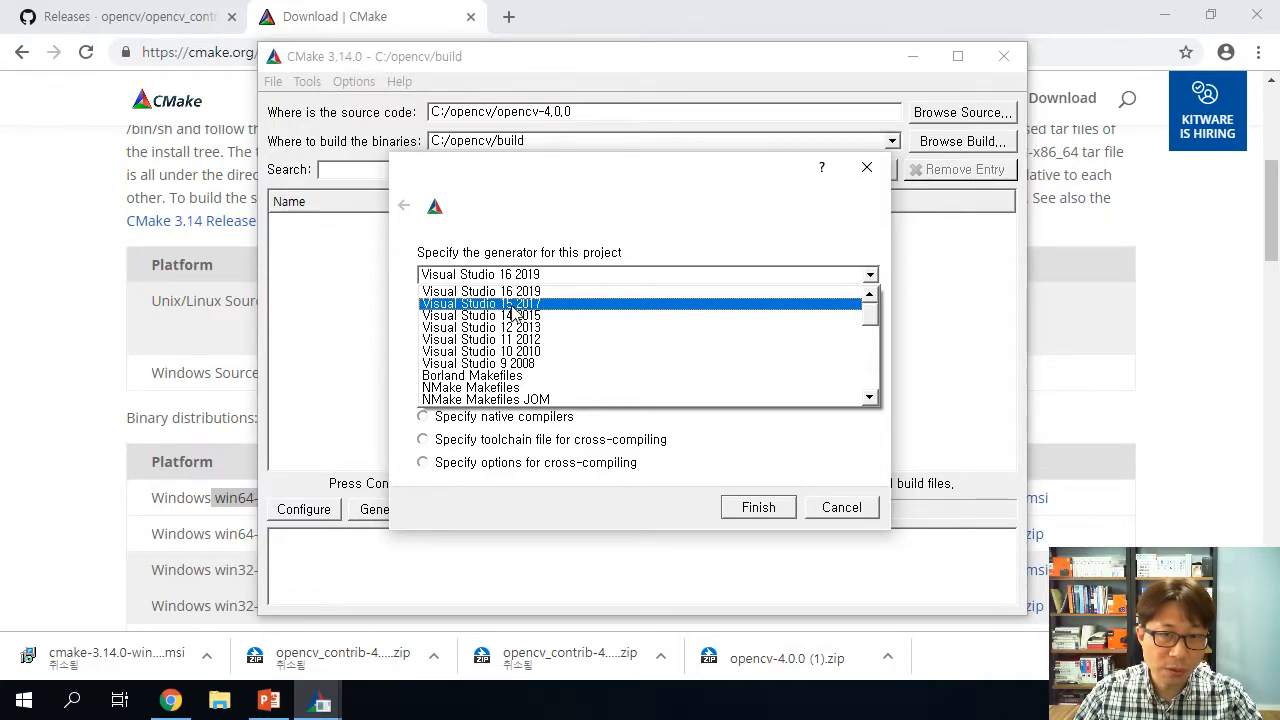
click(548, 305)
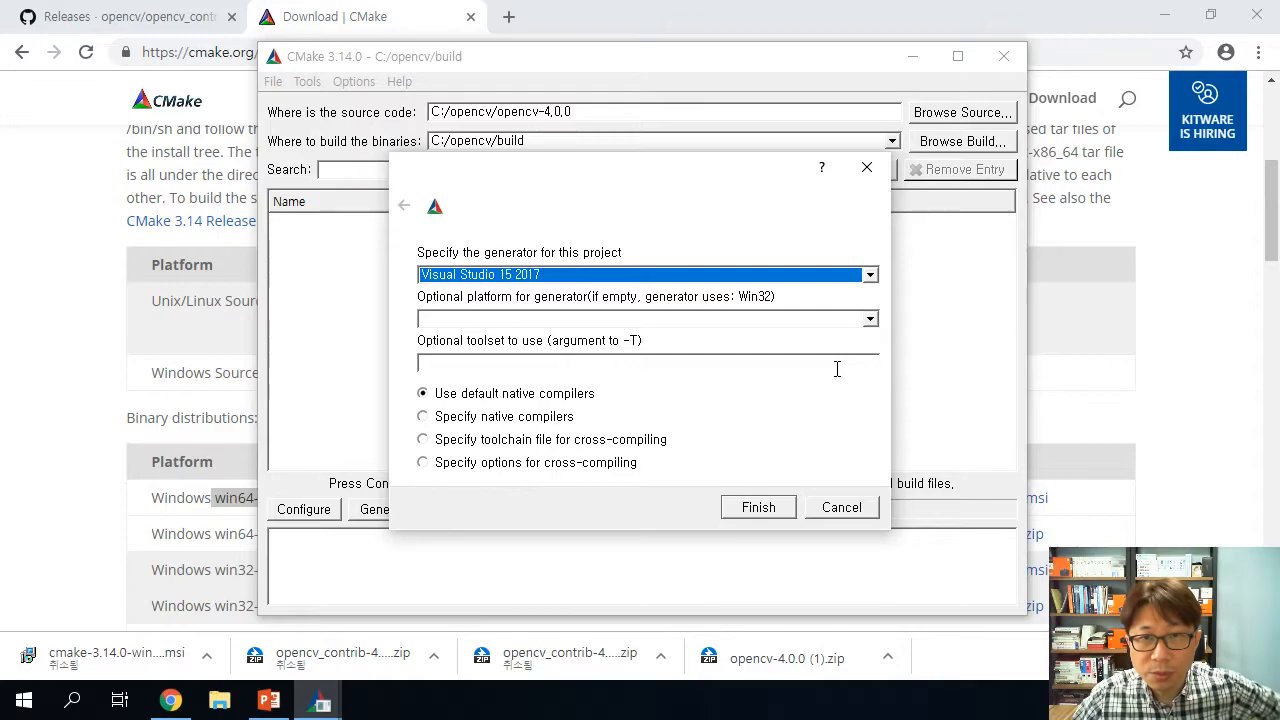
Set the optional generator platform to x64 and run the configuration with the default native compilers.
click(870, 320)
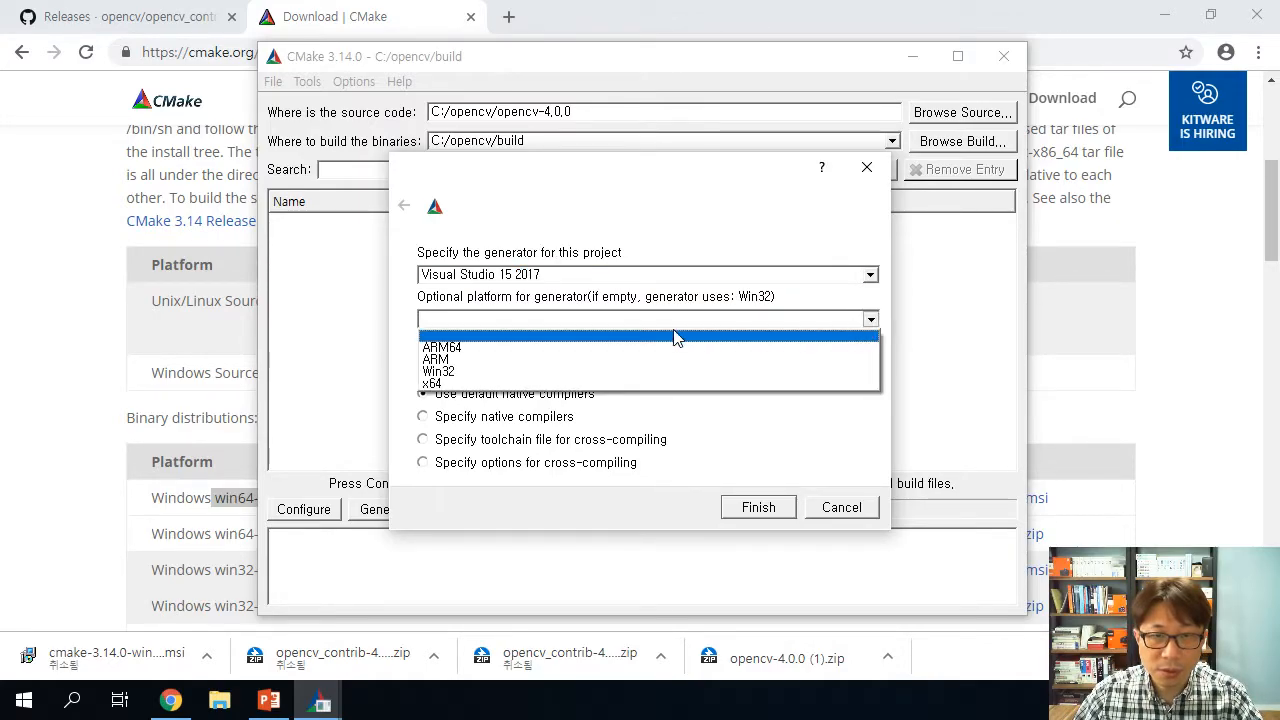
click(450, 385)
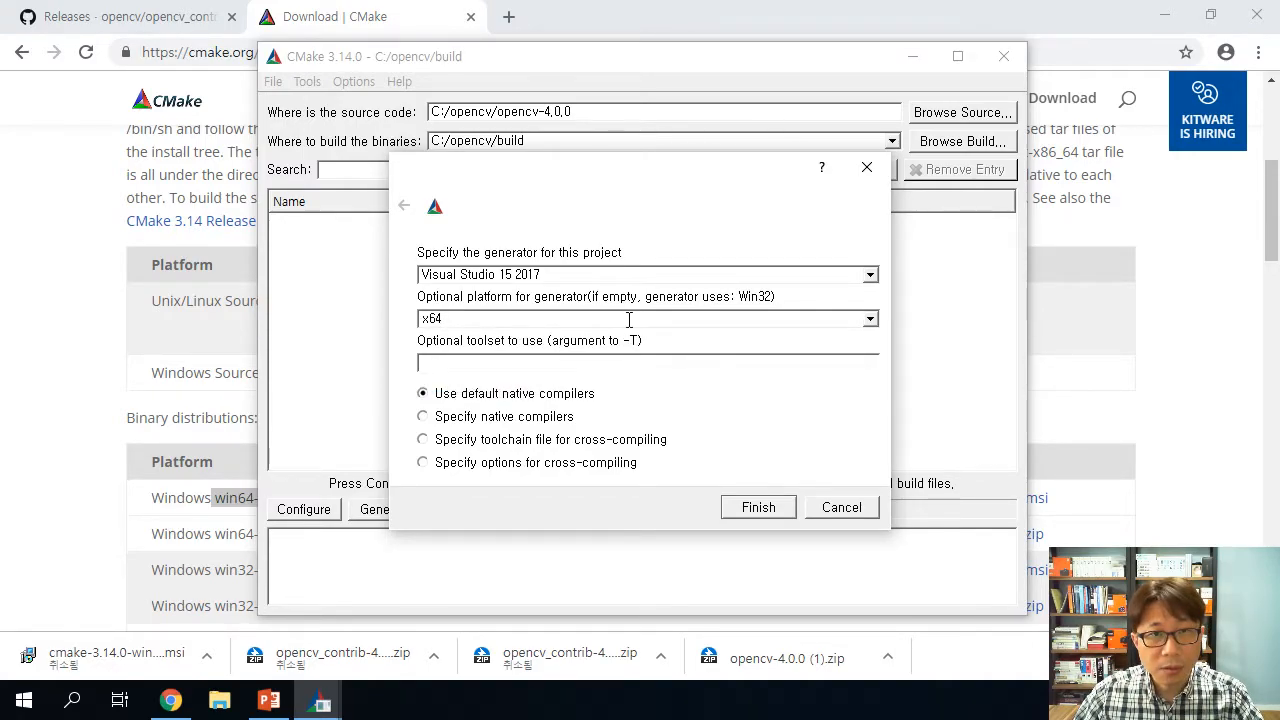
click(870, 280)
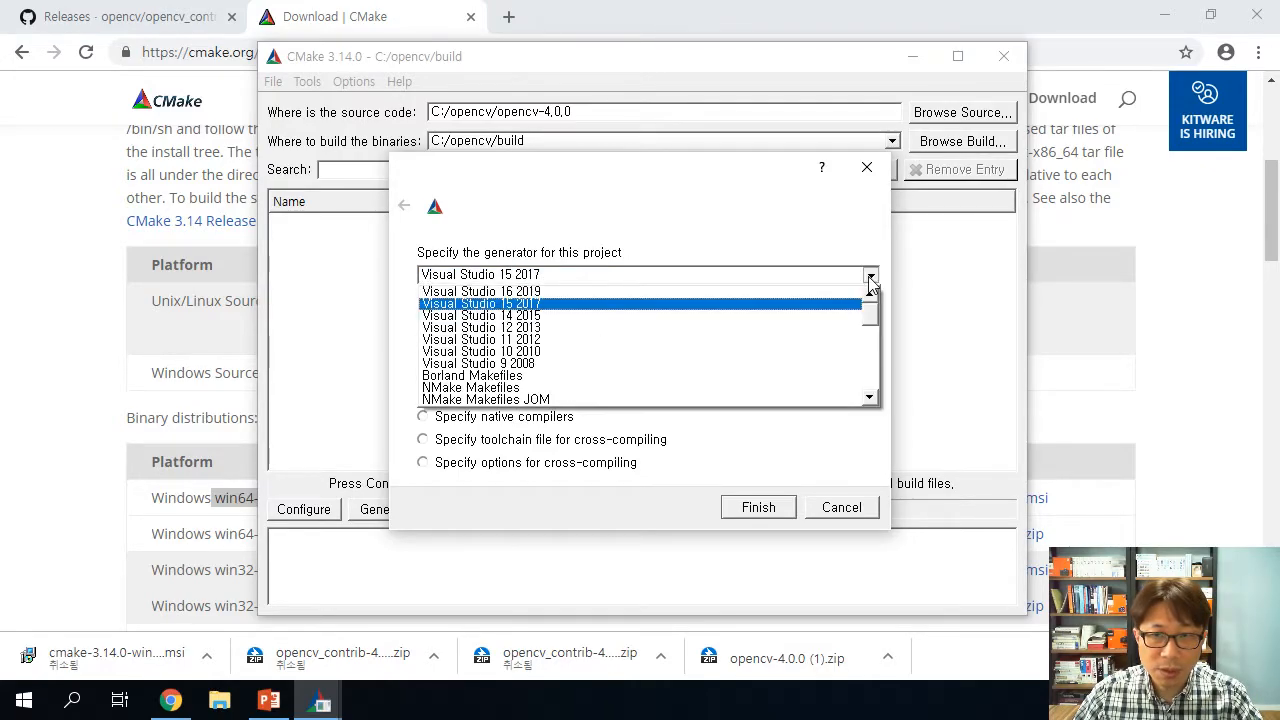
click(870, 278)
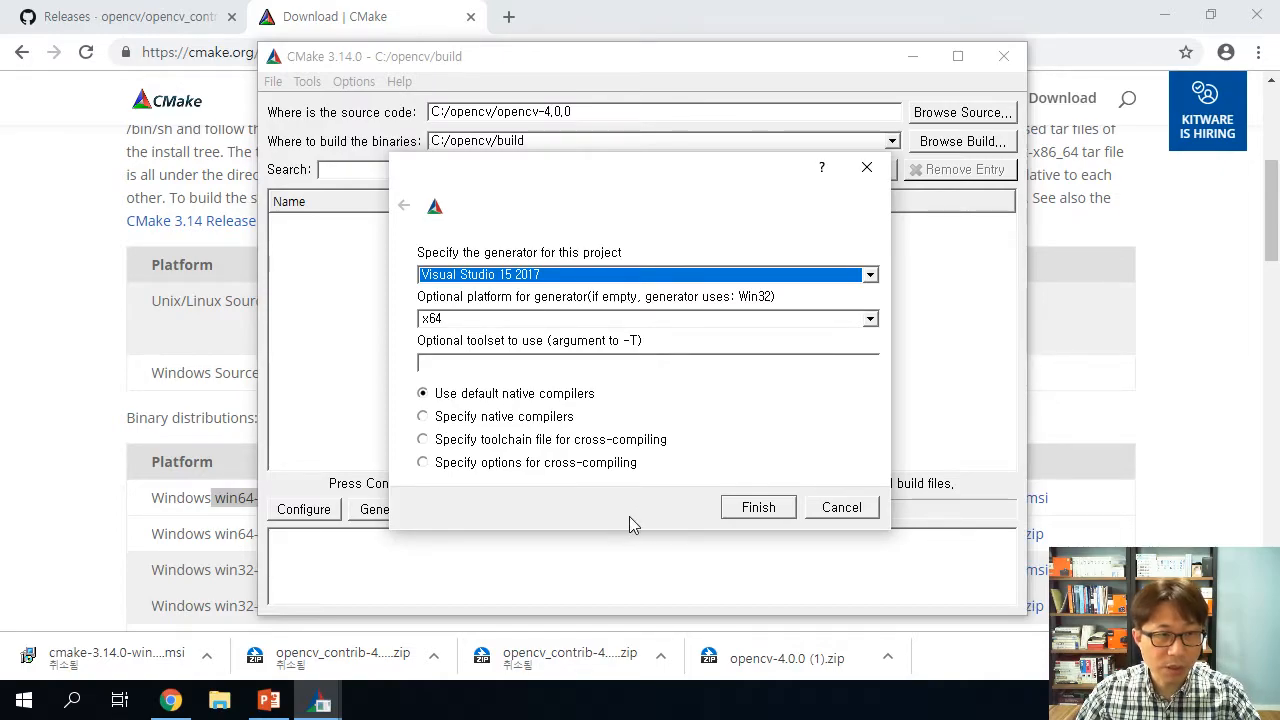
click(760, 510)
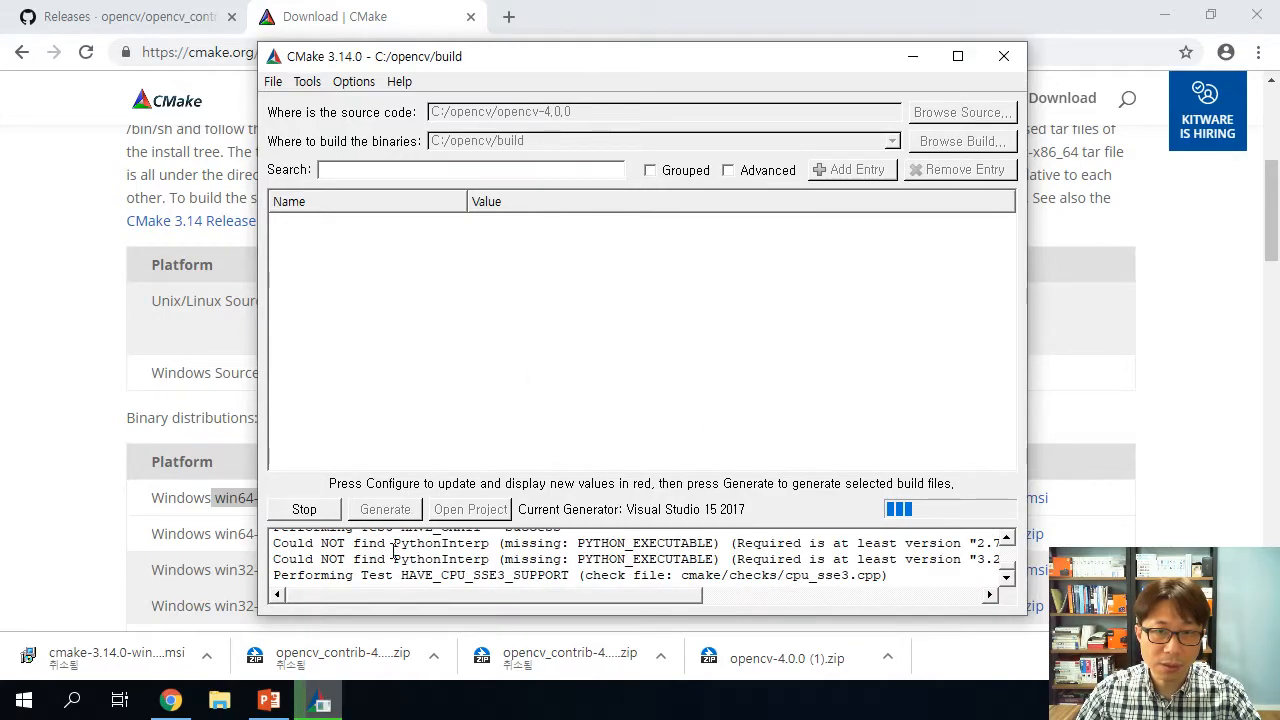
Open CMakeLists.txt from the C:\opencv\opencv-4.0.0 folder in Notepad using File Explorer.
click(220, 703)
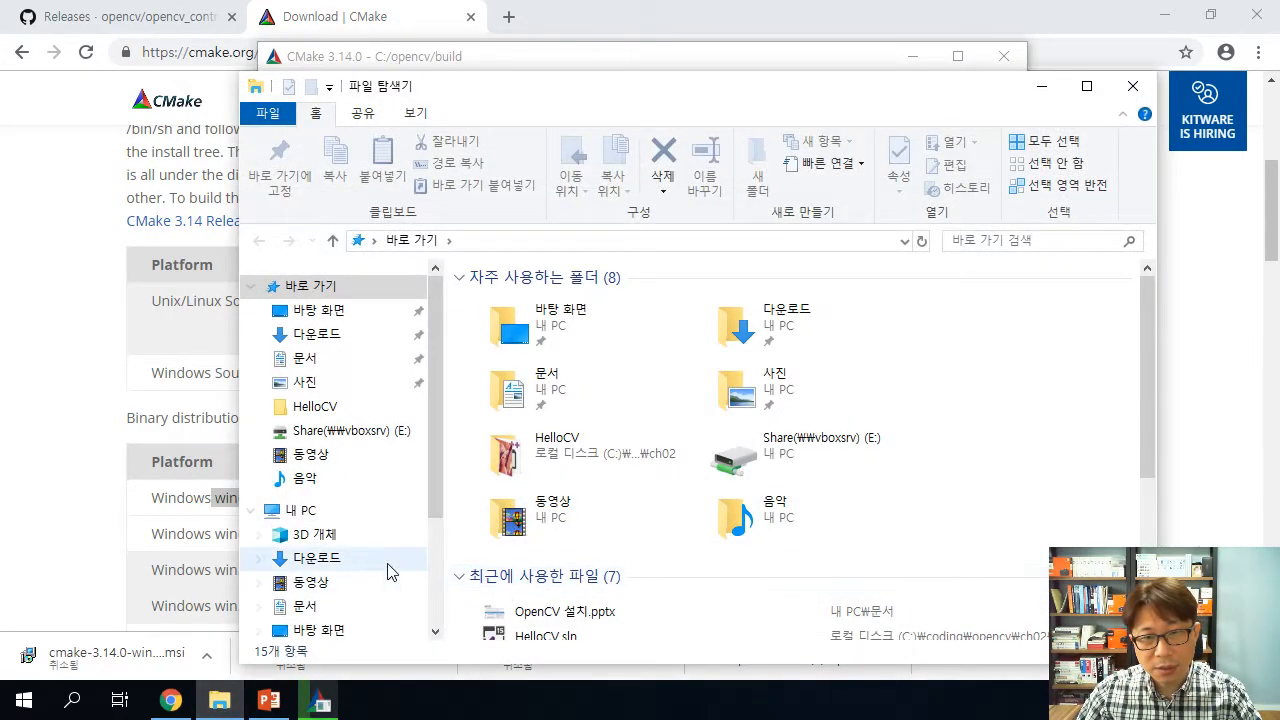
scroll(385, 585, down, 1)
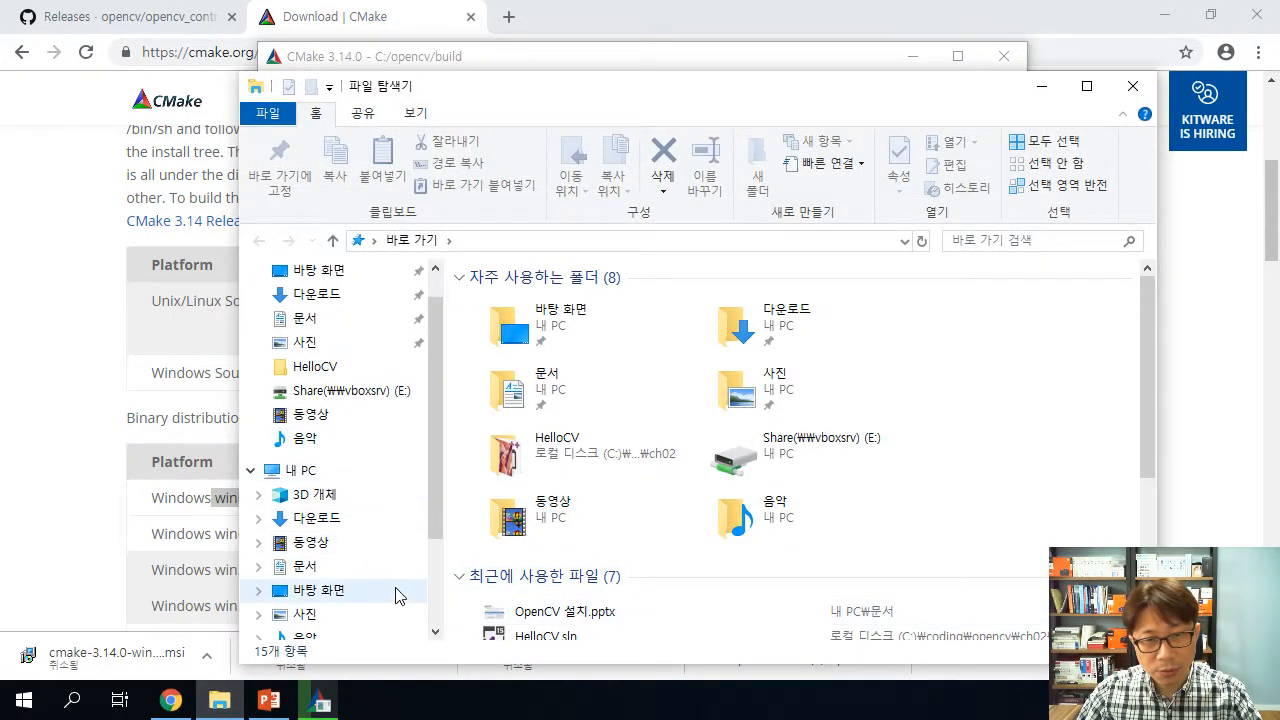
scroll(340, 570, down, 1)
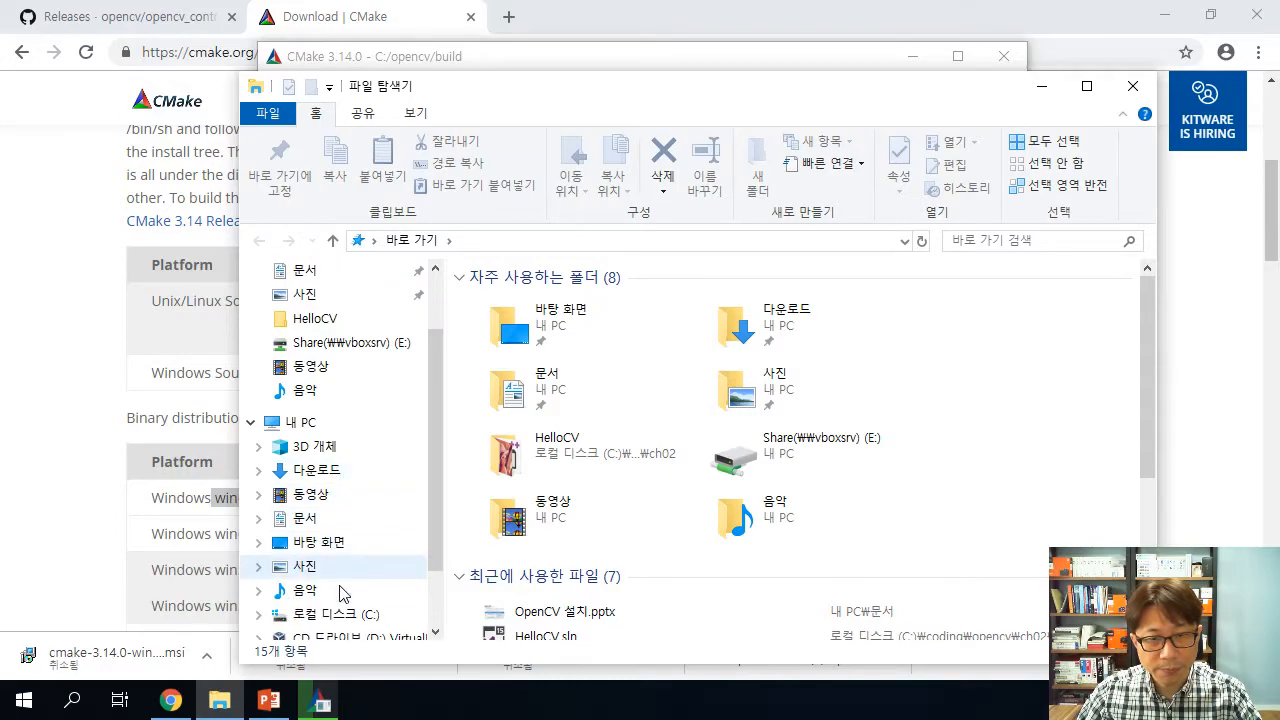
click(330, 613)
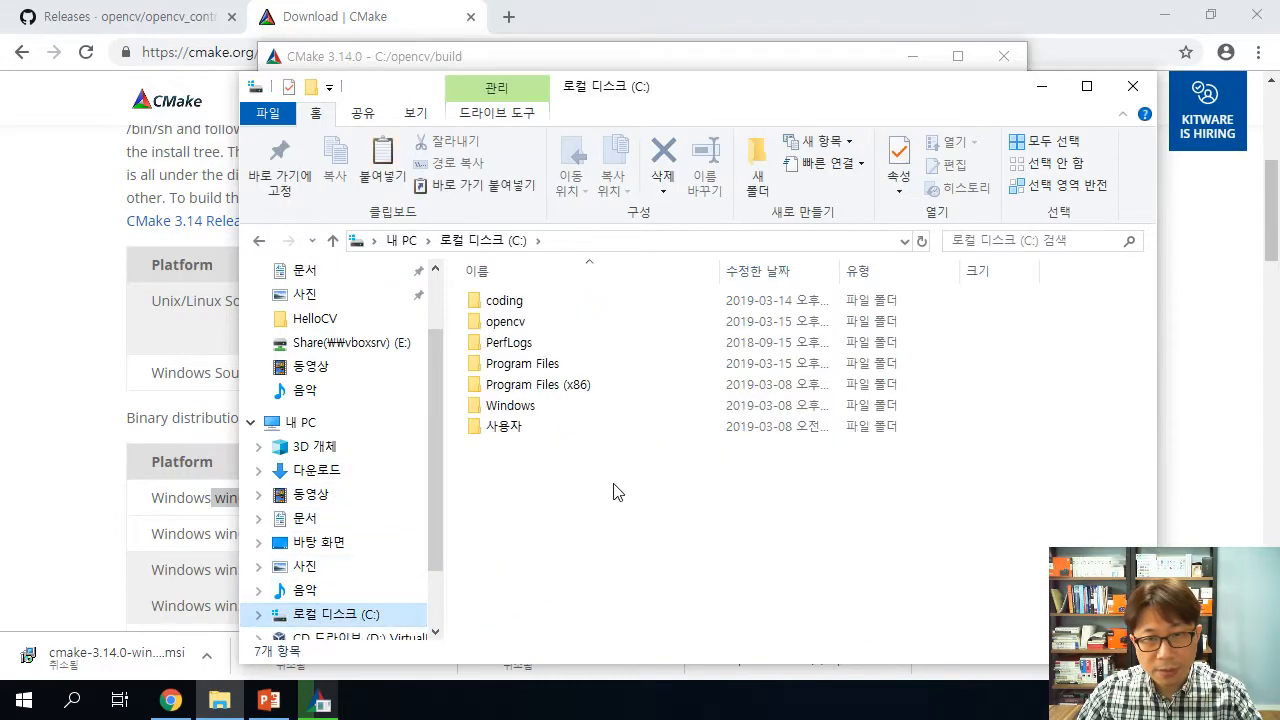
double_click(543, 321)
double_click(550, 342)
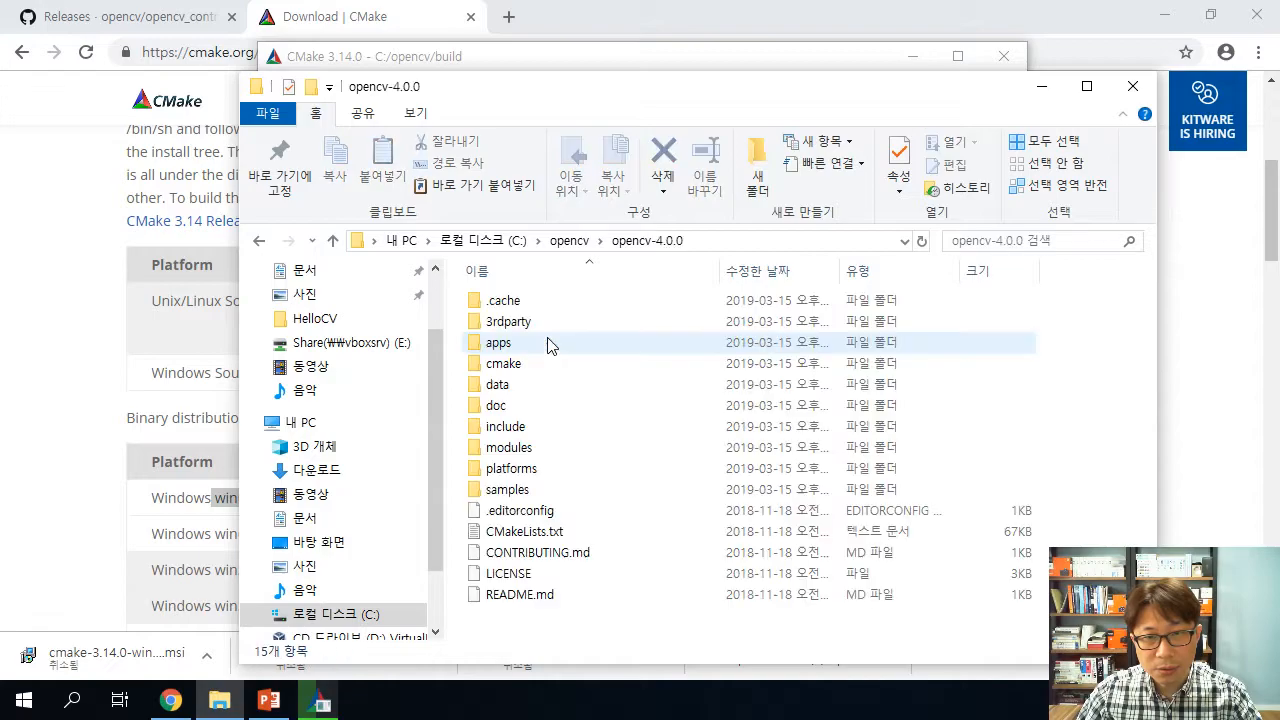
click(543, 533)
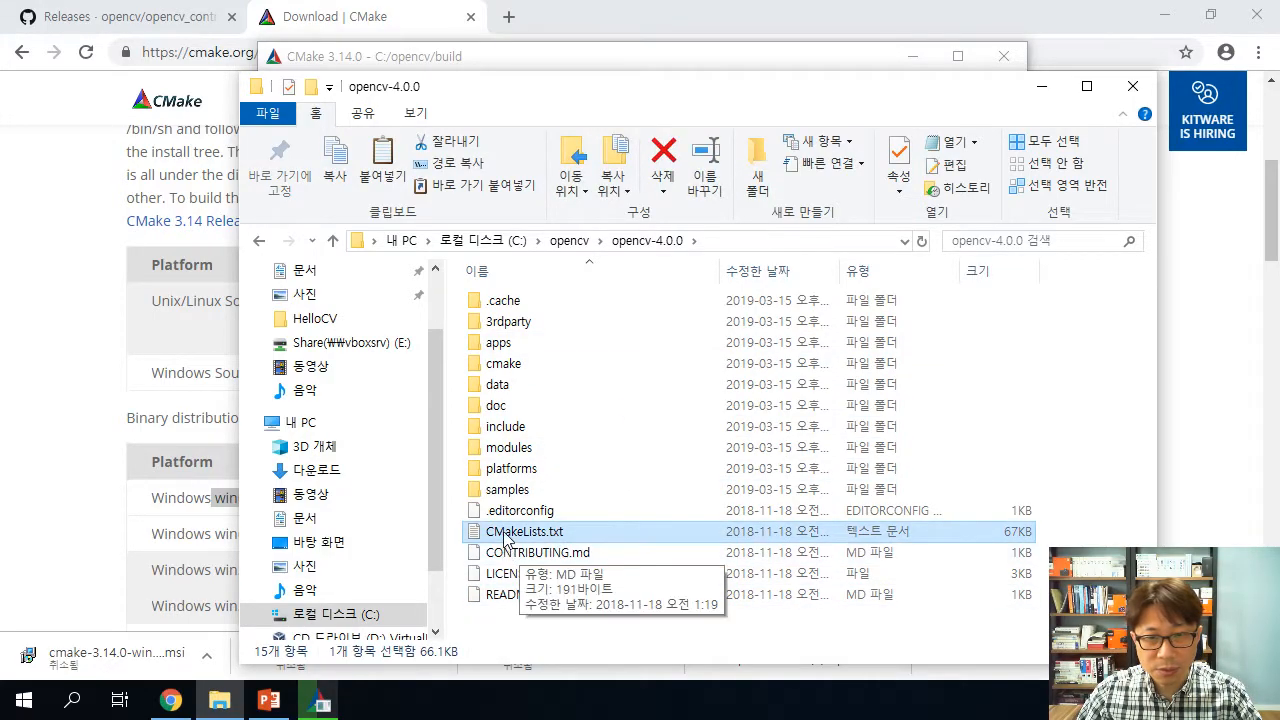
double_click(571, 534)
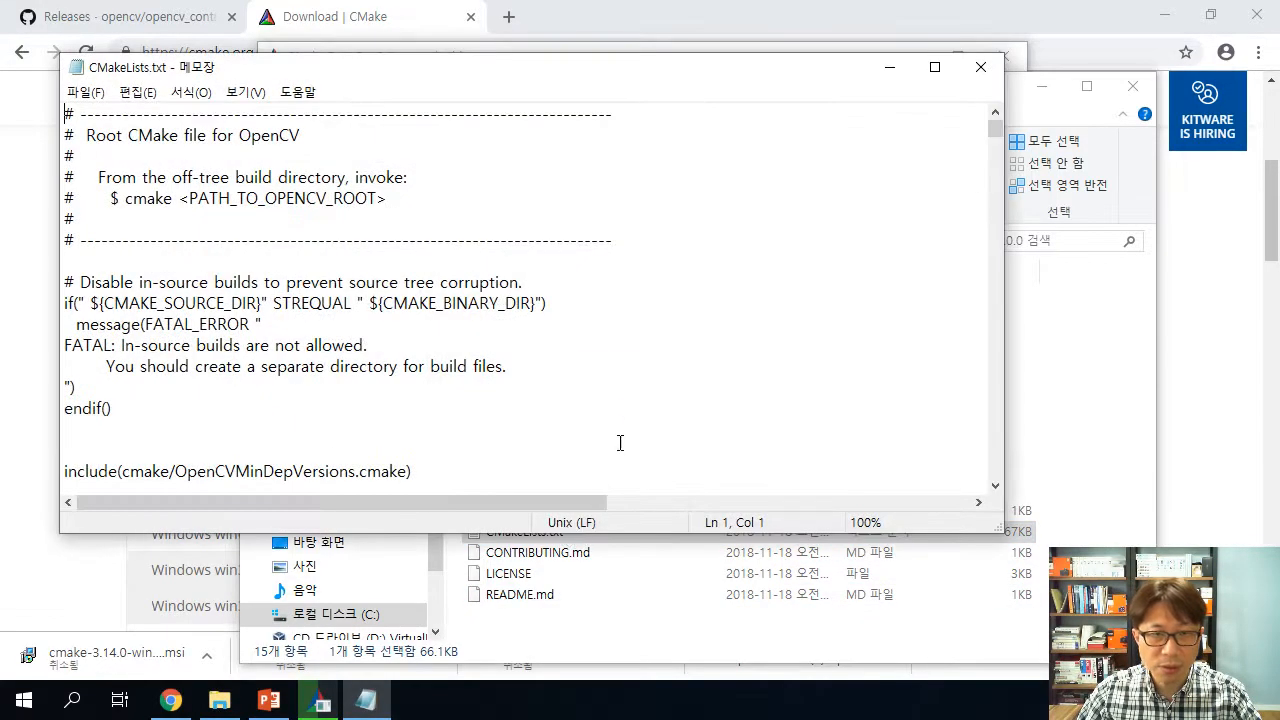
Enlarge the Notepad window, read through the build definitions in CMakeLists.txt, and close the file.
drag(1000, 530, 1114, 633)
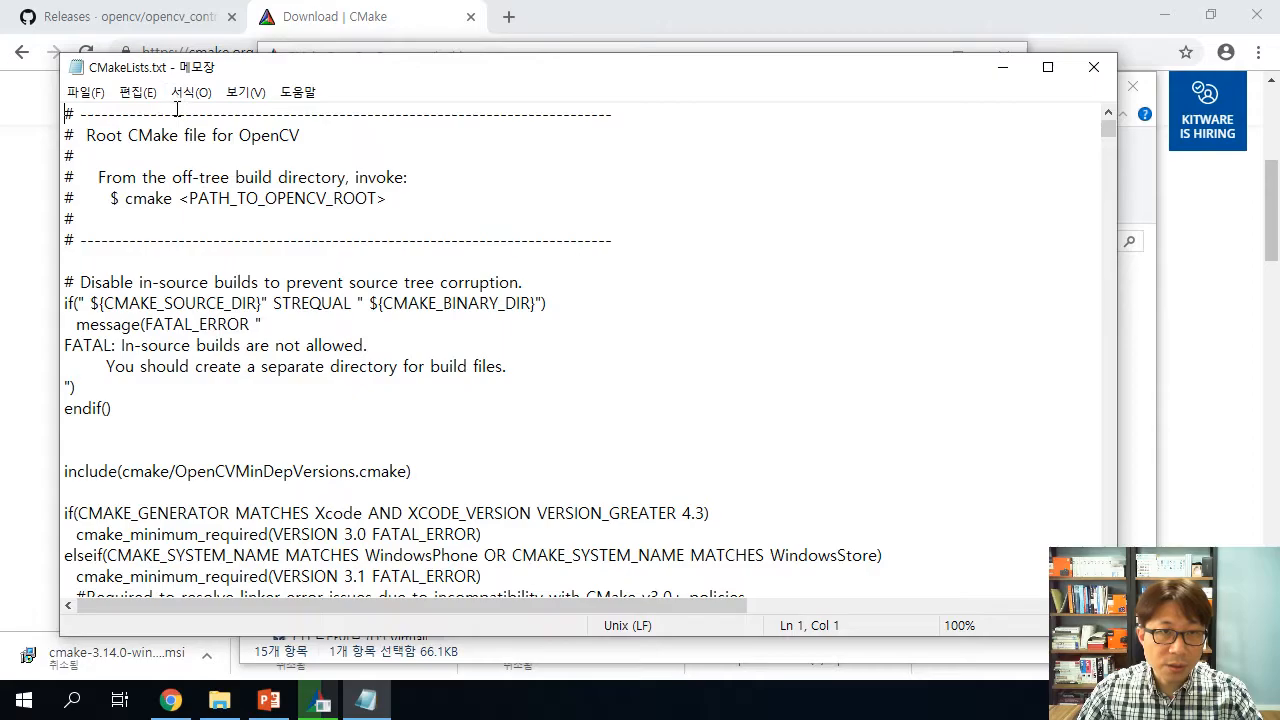
scroll(573, 319, down, 13)
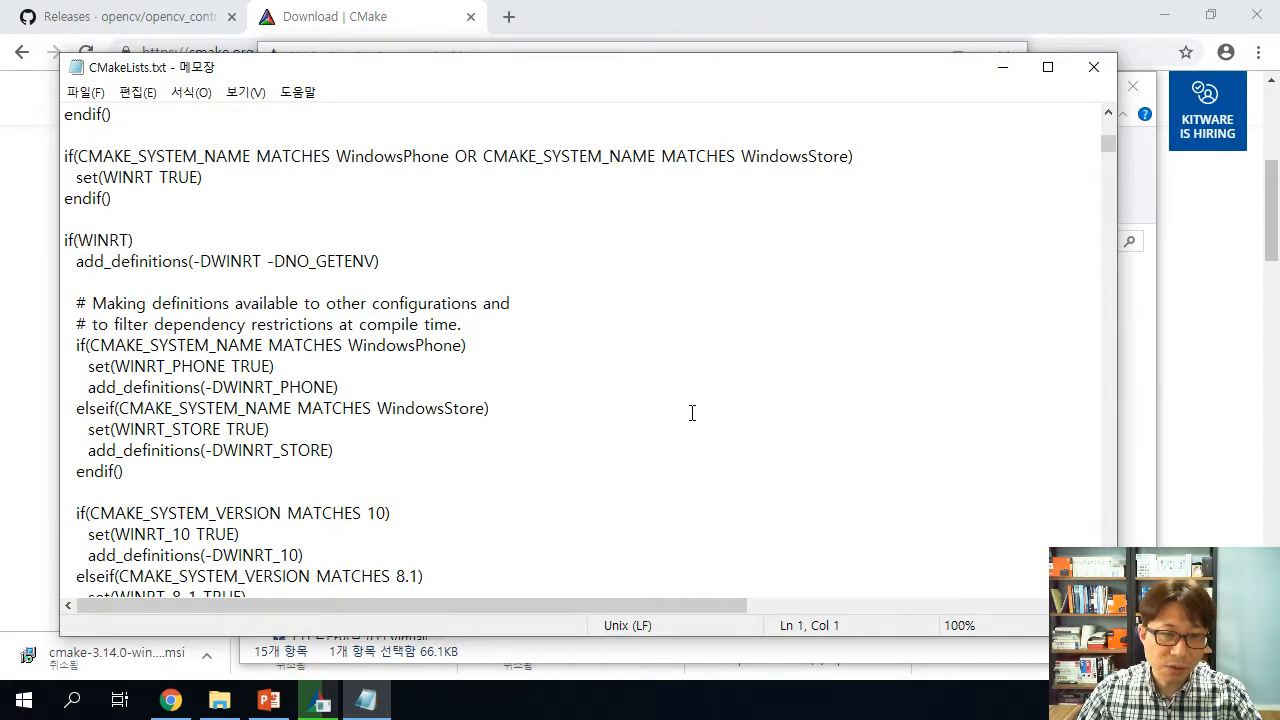
scroll(684, 462, down, 3)
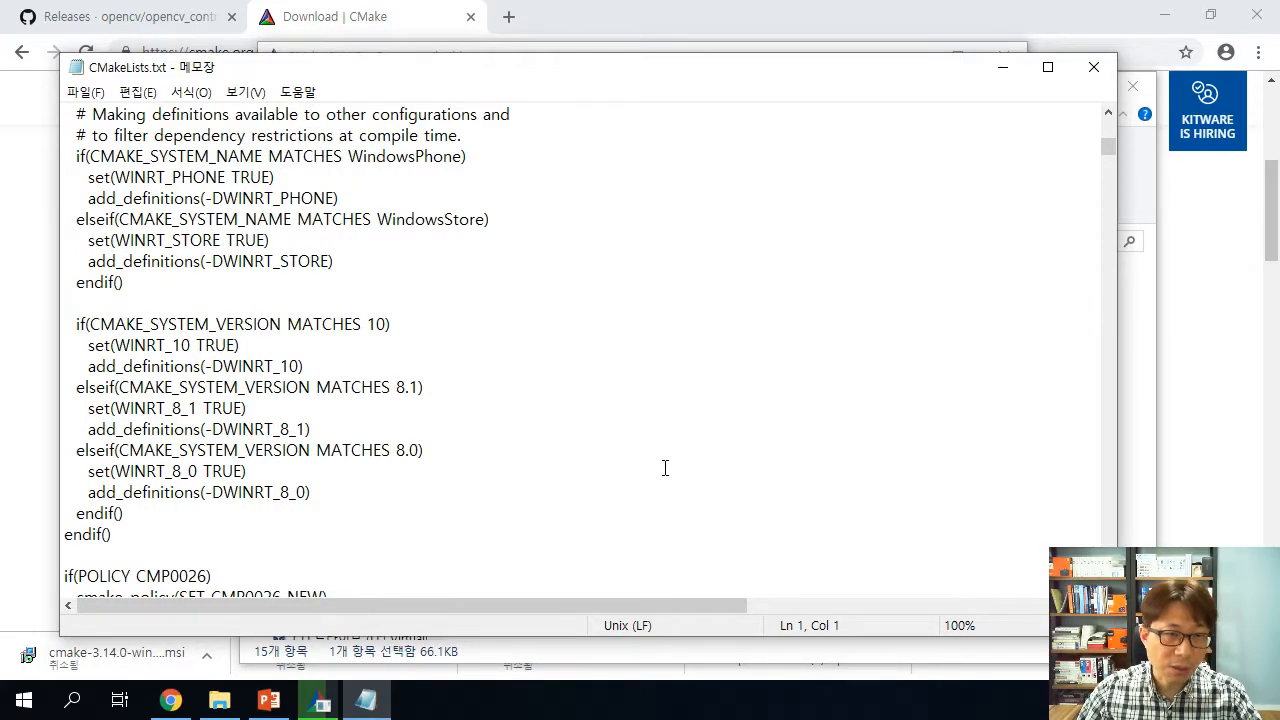
scroll(665, 479, down, 13)
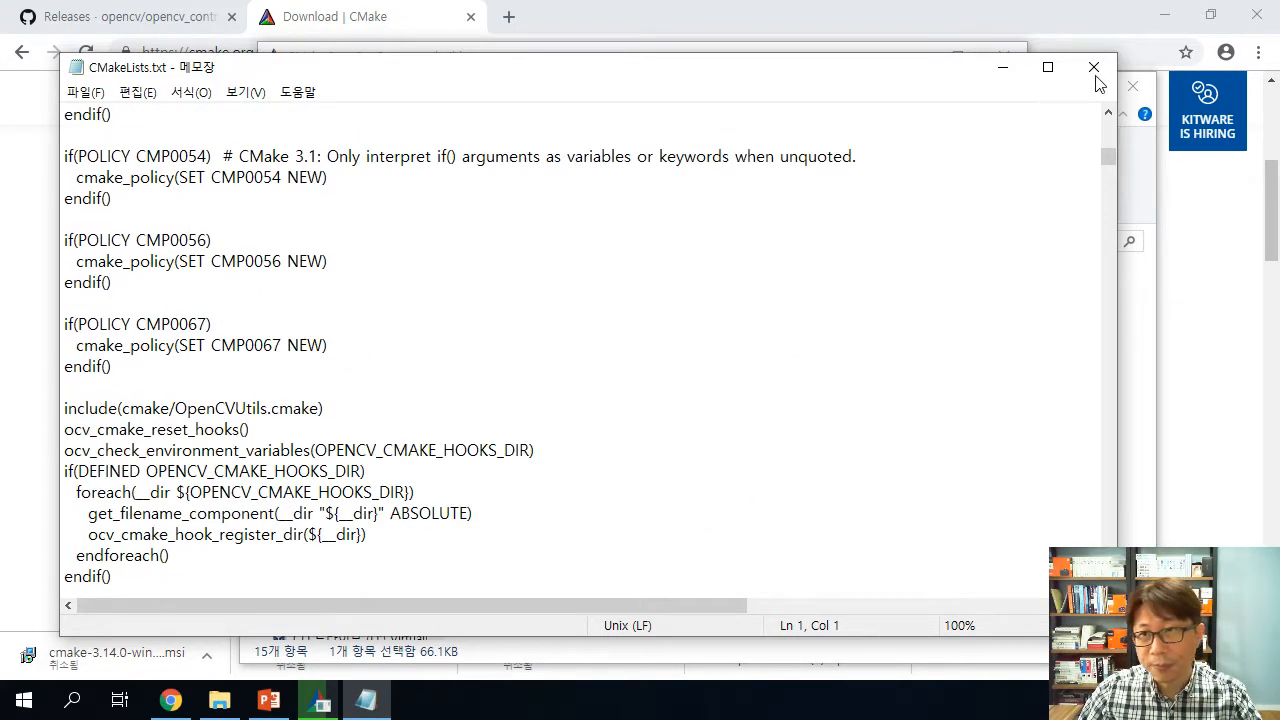
click(1094, 67)
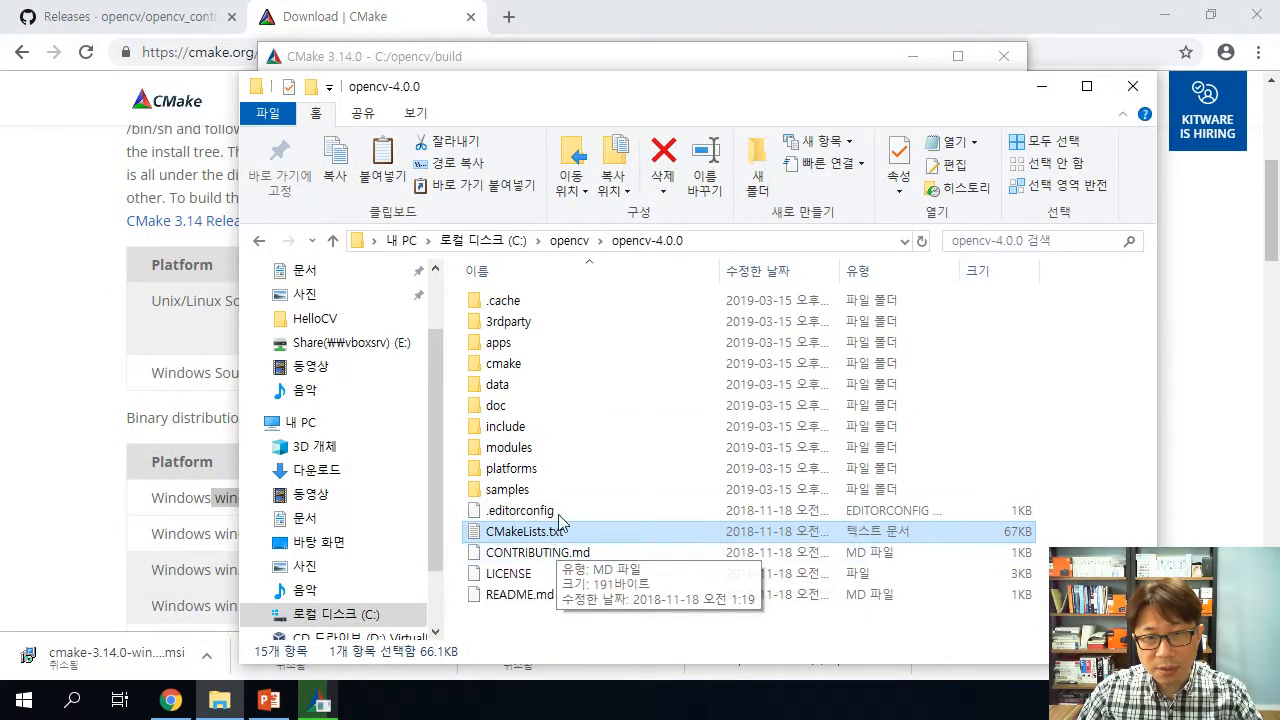
Open the ml folder inside the modules folder of opencv-4.0.0 to examine its contents.
click(539, 452)
double_click(539, 457)
scroll(586, 549, down, 2)
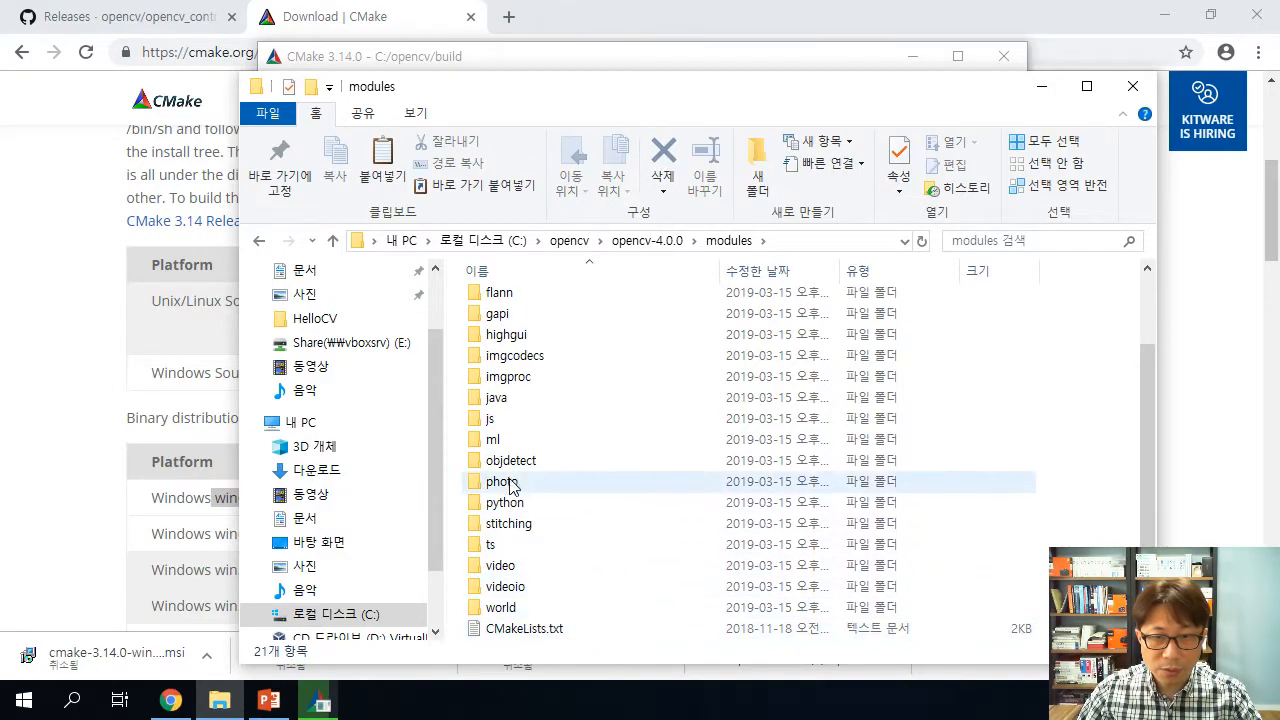
double_click(514, 439)
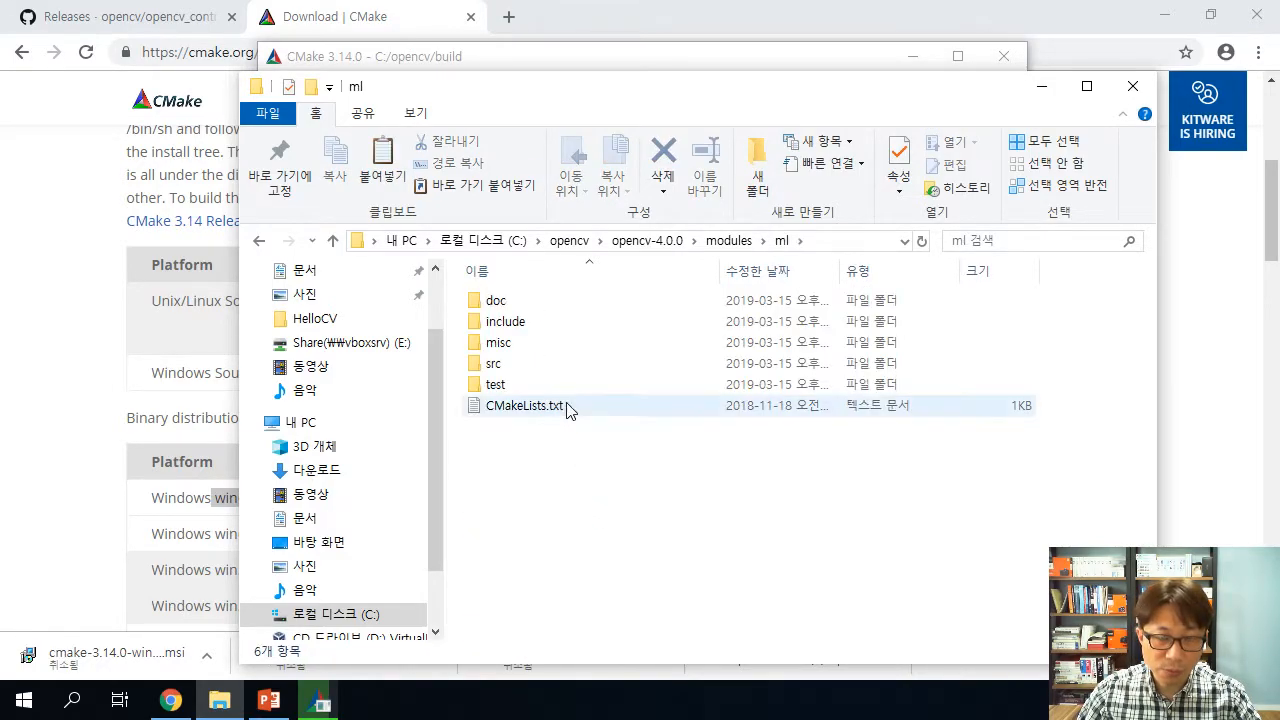
Switch back to CMake, enlarge its window slightly, and minimize the File Explorer window.
click(320, 700)
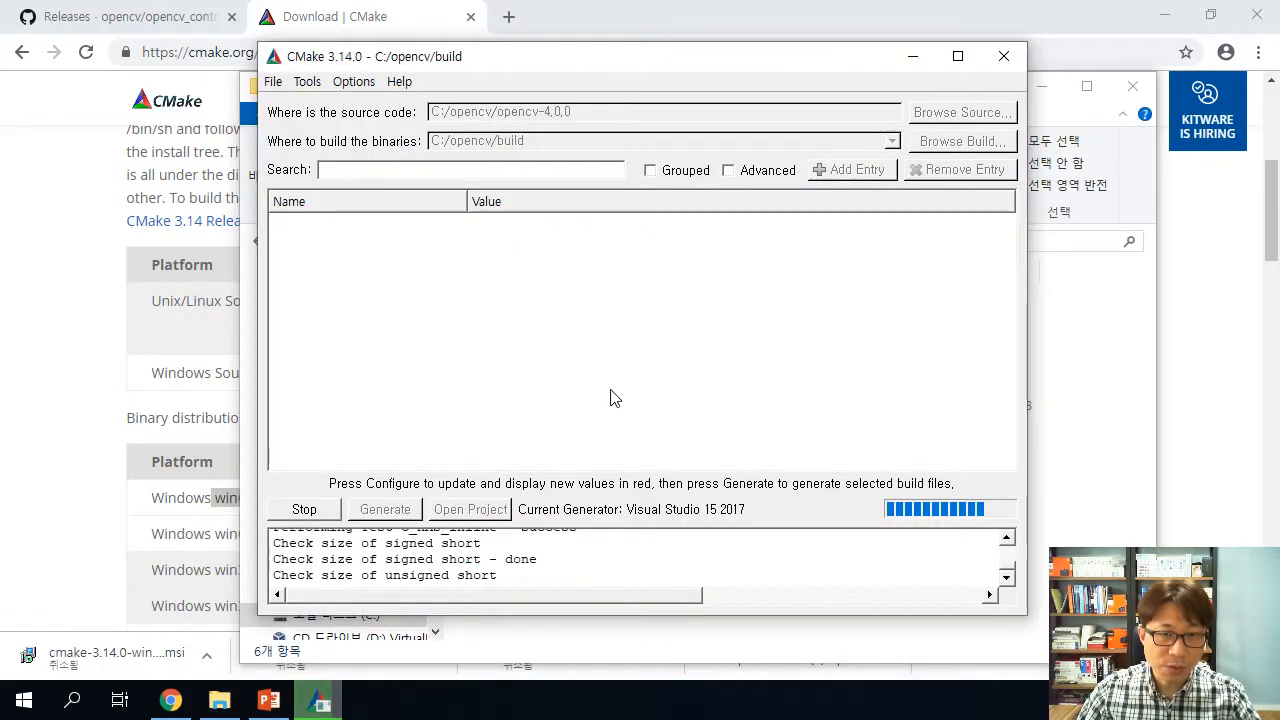
drag(1025, 612, 1087, 637)
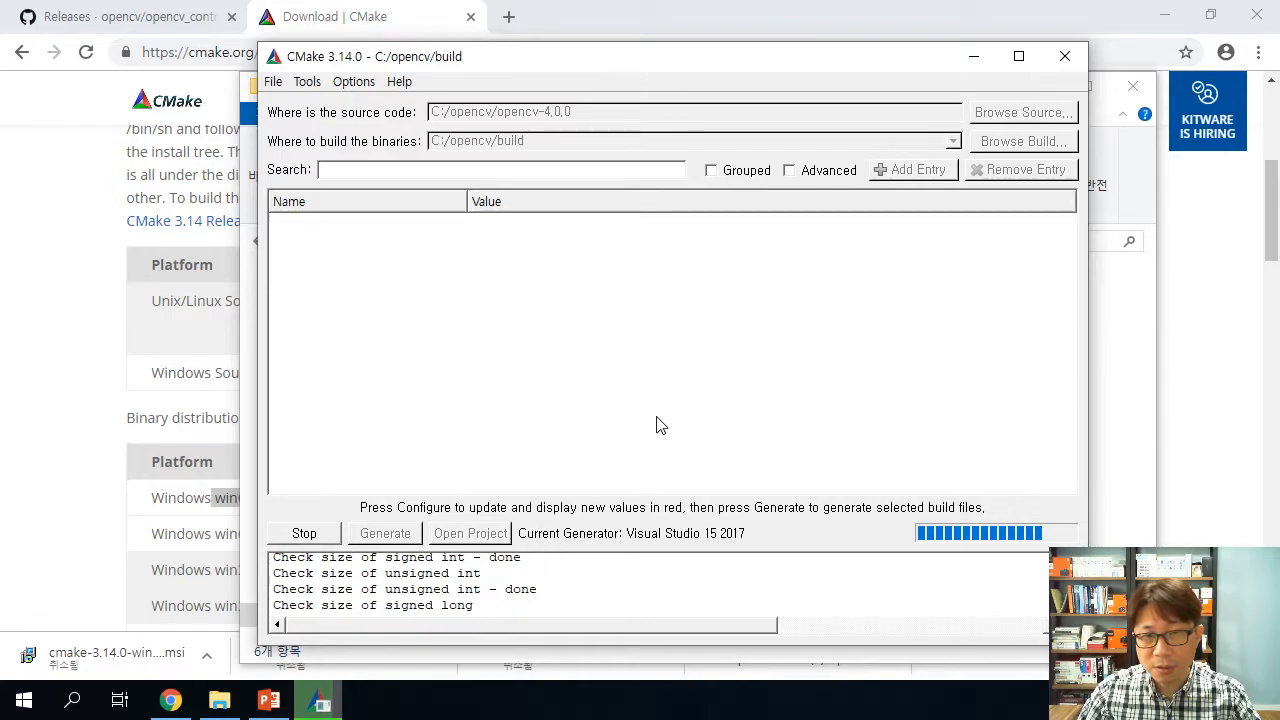
click(1105, 126)
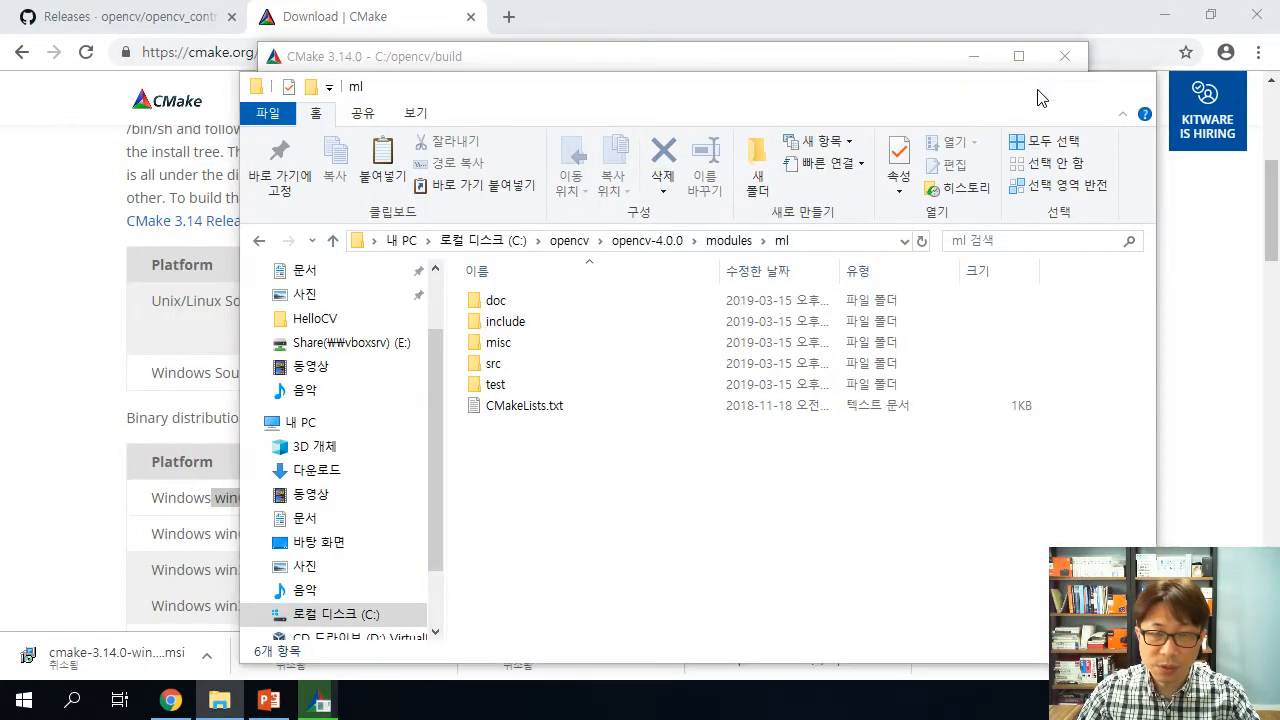
click(1041, 87)
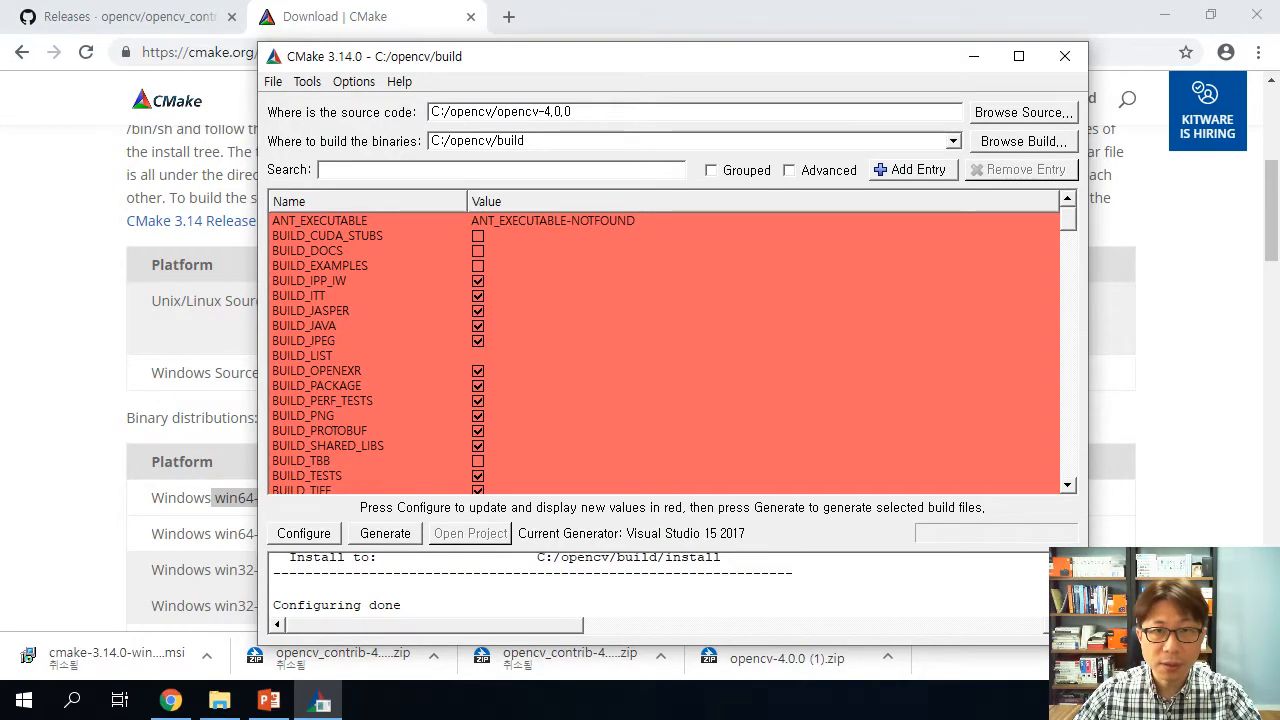
Move the CMake window slightly up and left, and review the full list of configuration options.
drag(590, 64, 549, 57)
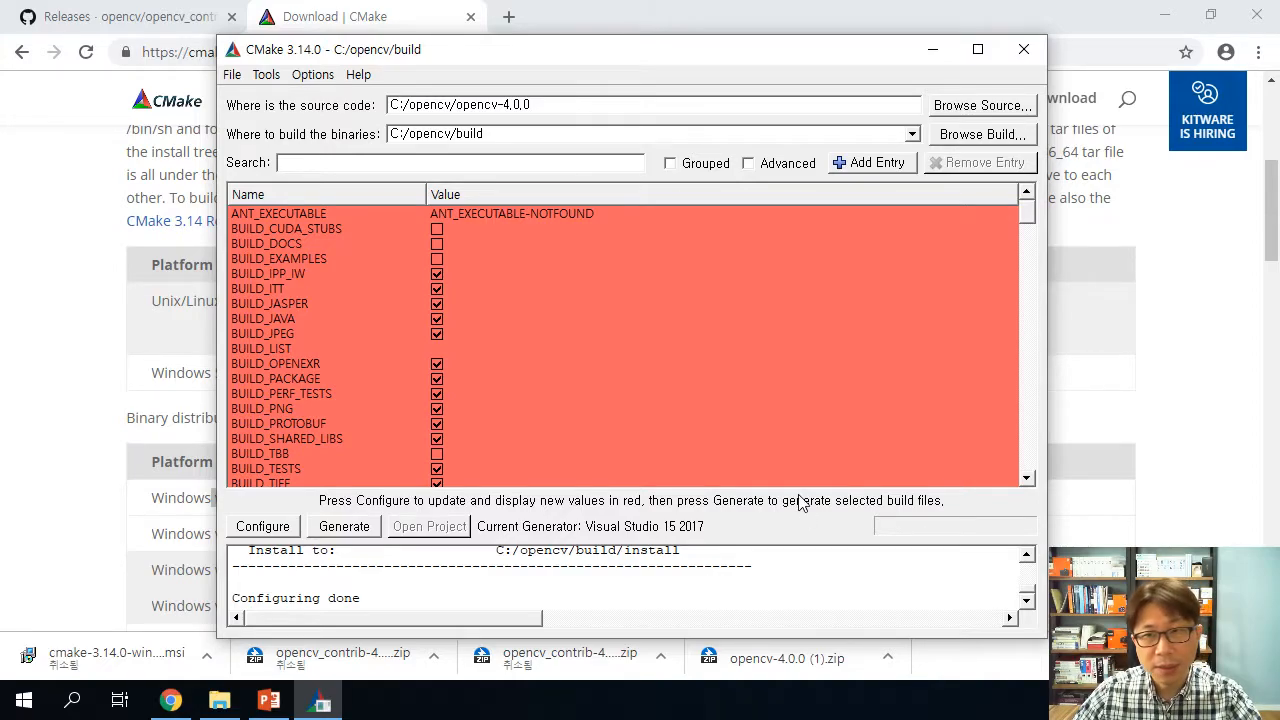
drag(1033, 214, 1041, 478)
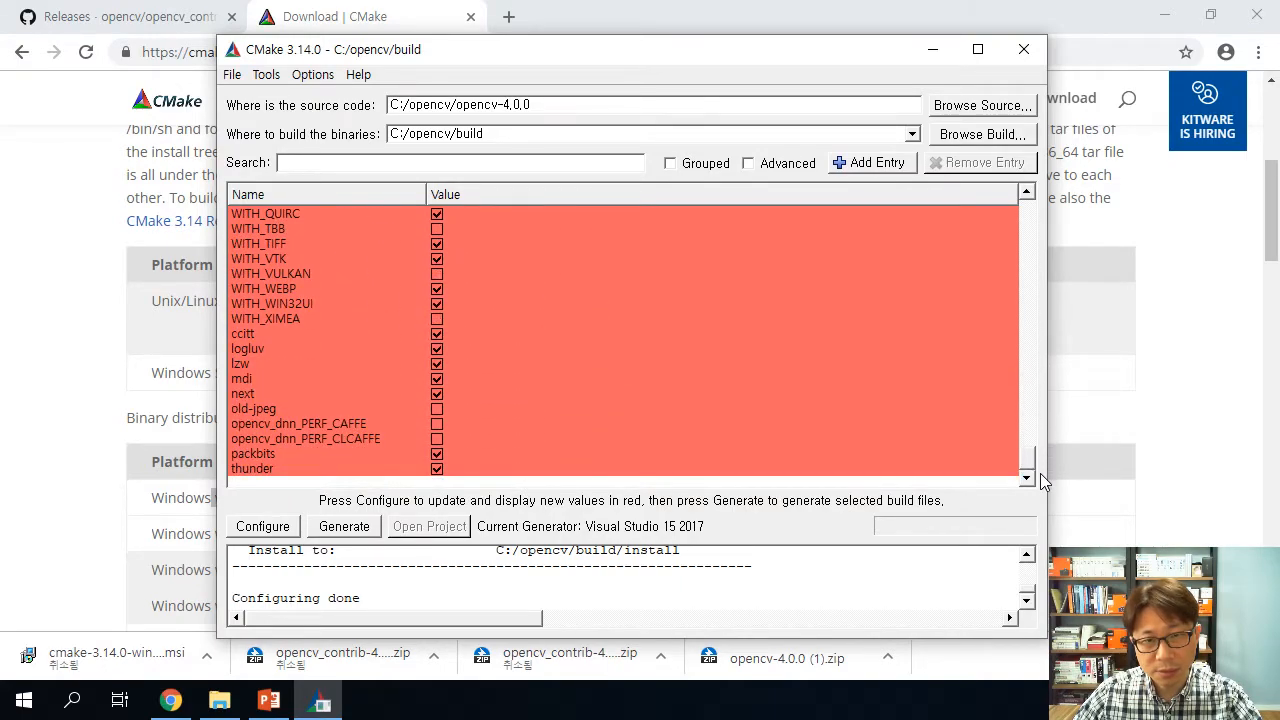
drag(1046, 457, 1066, 215)
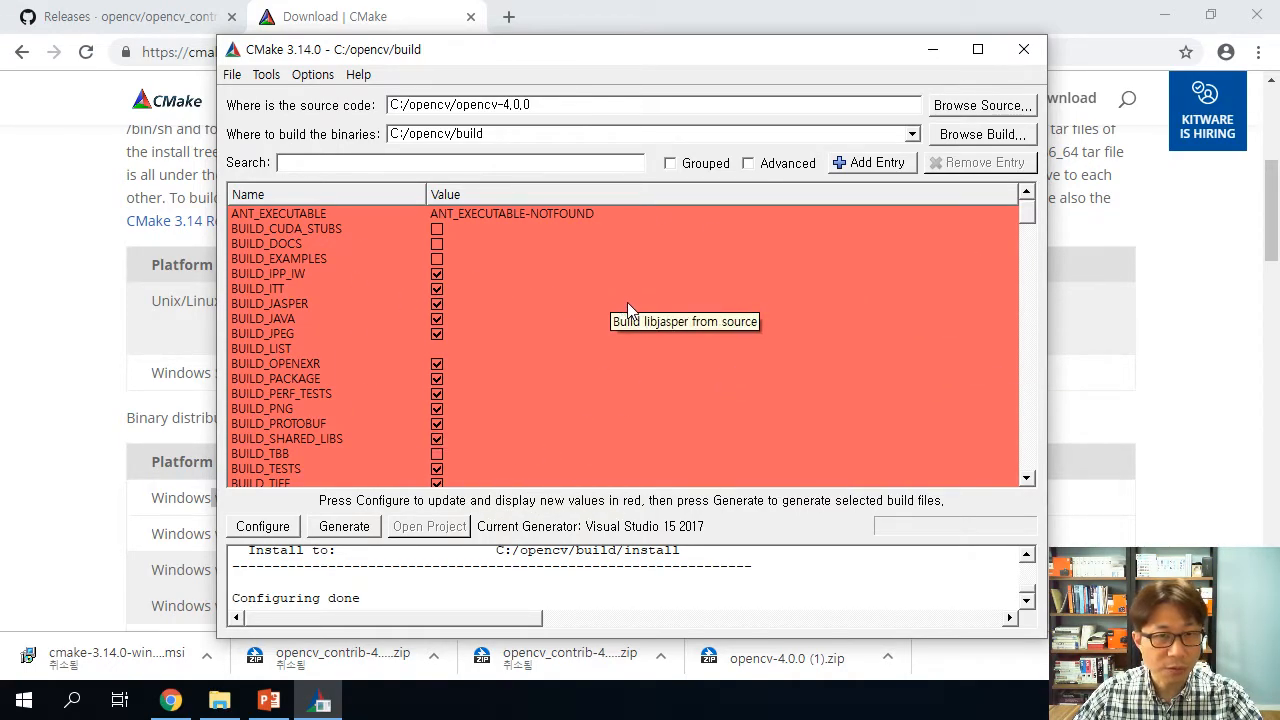
Nudge the CMake window to the right, switch to PowerPoint, and present the current slide to review the required CMake options.
drag(789, 61, 801, 58)
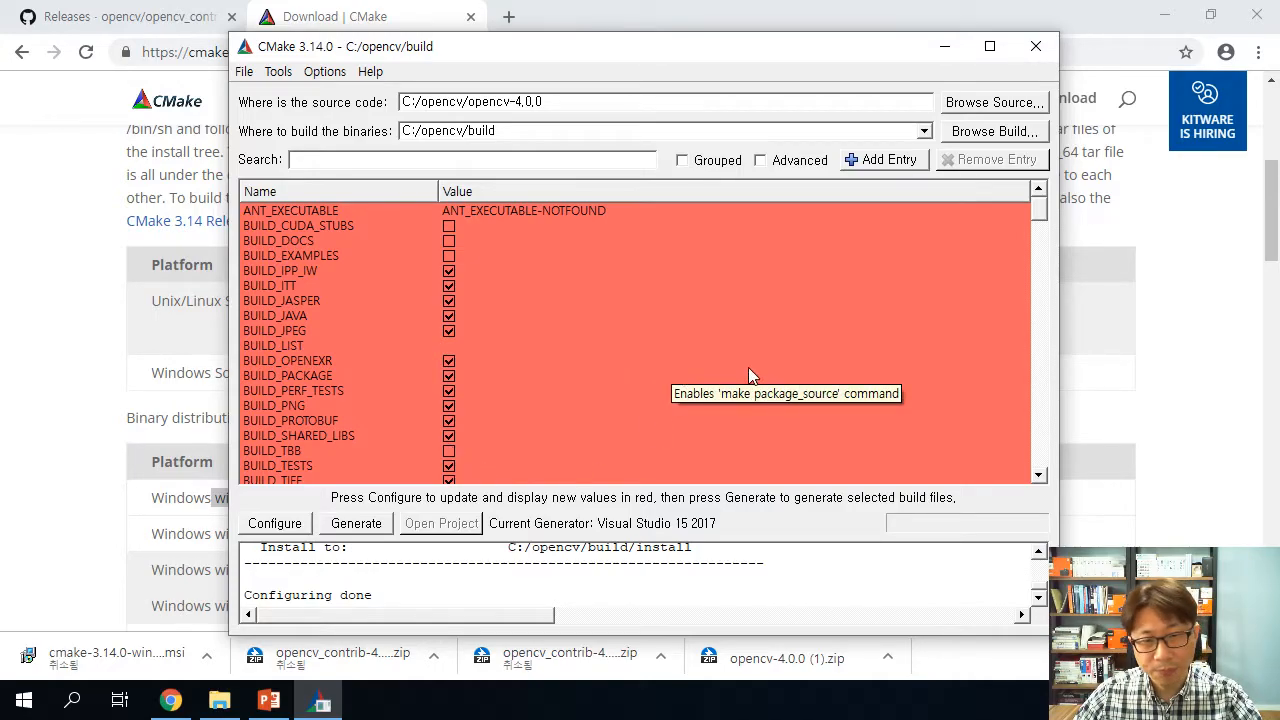
click(268, 700)
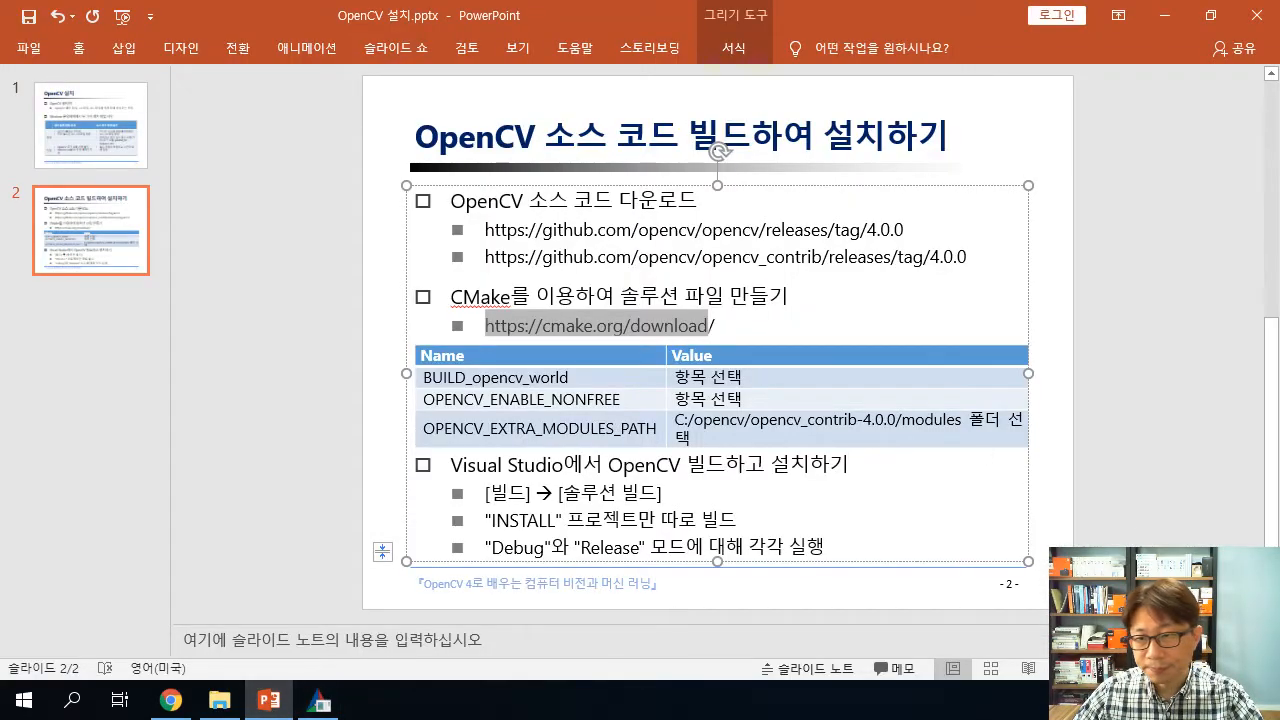
key(shift+F5)
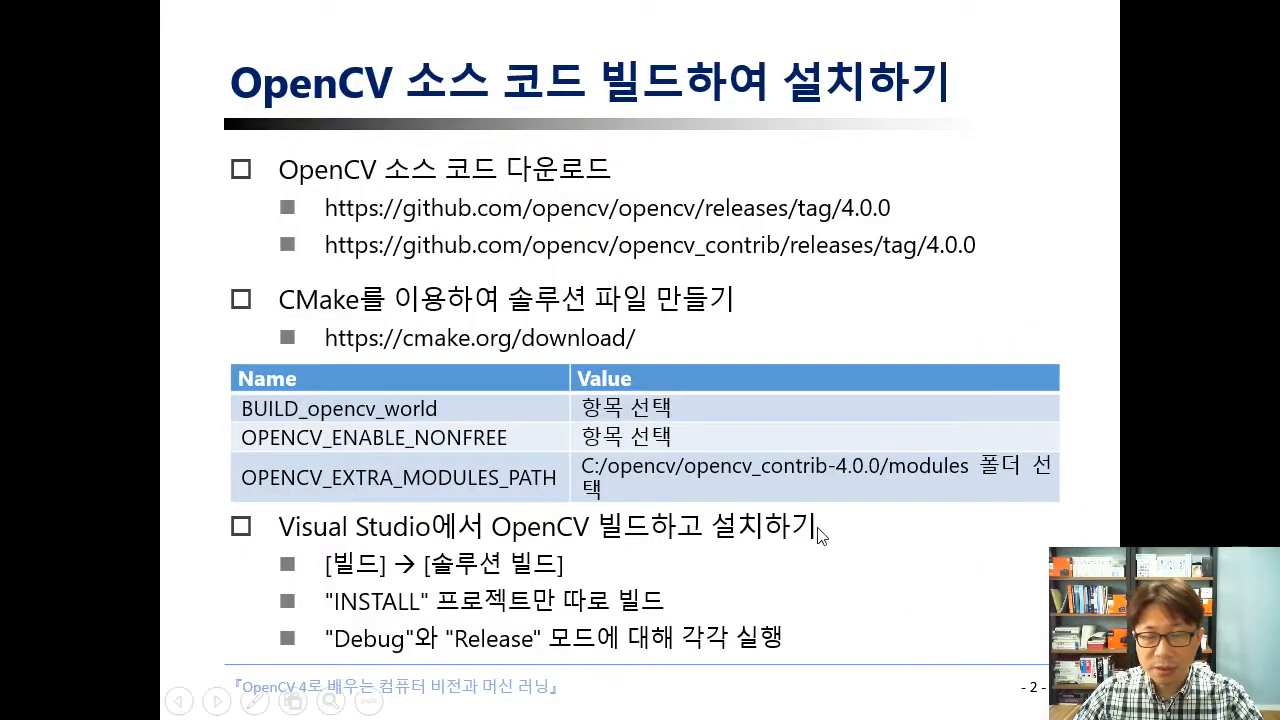
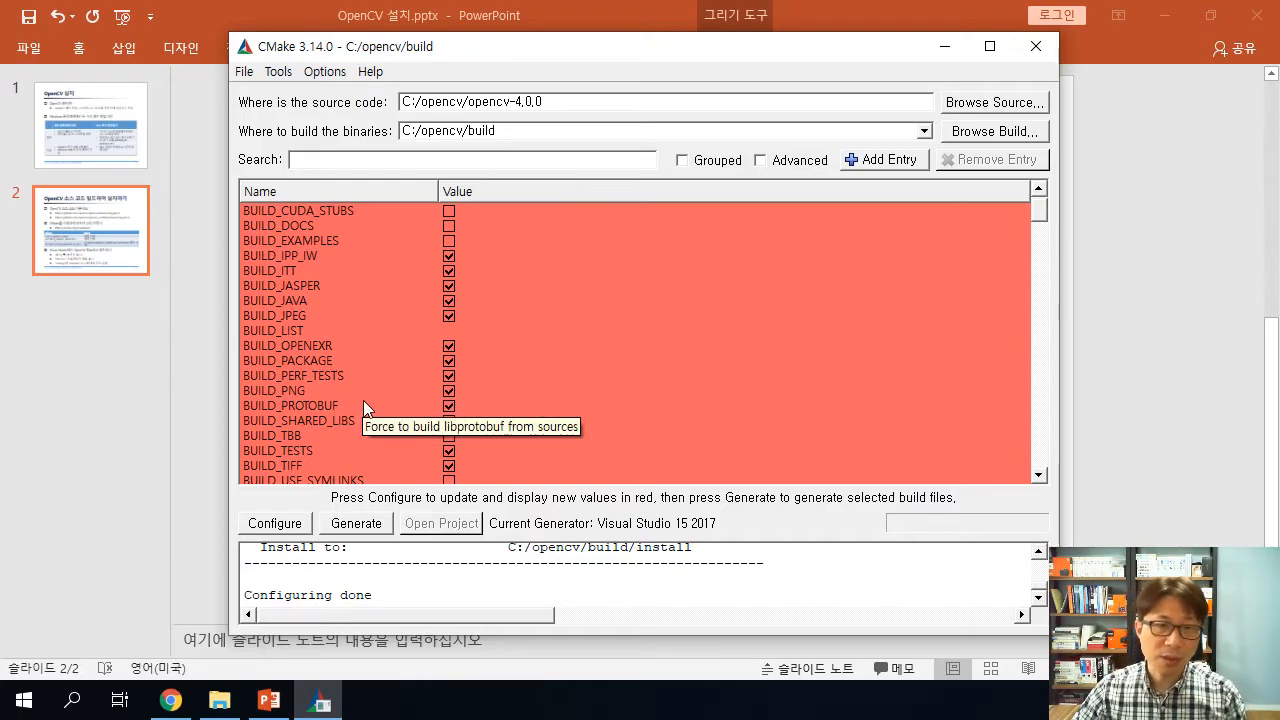
In CMake, enable the BUILD_EXAMPLES and BUILD_opencv_world options.
scroll(346, 372, up, 1)
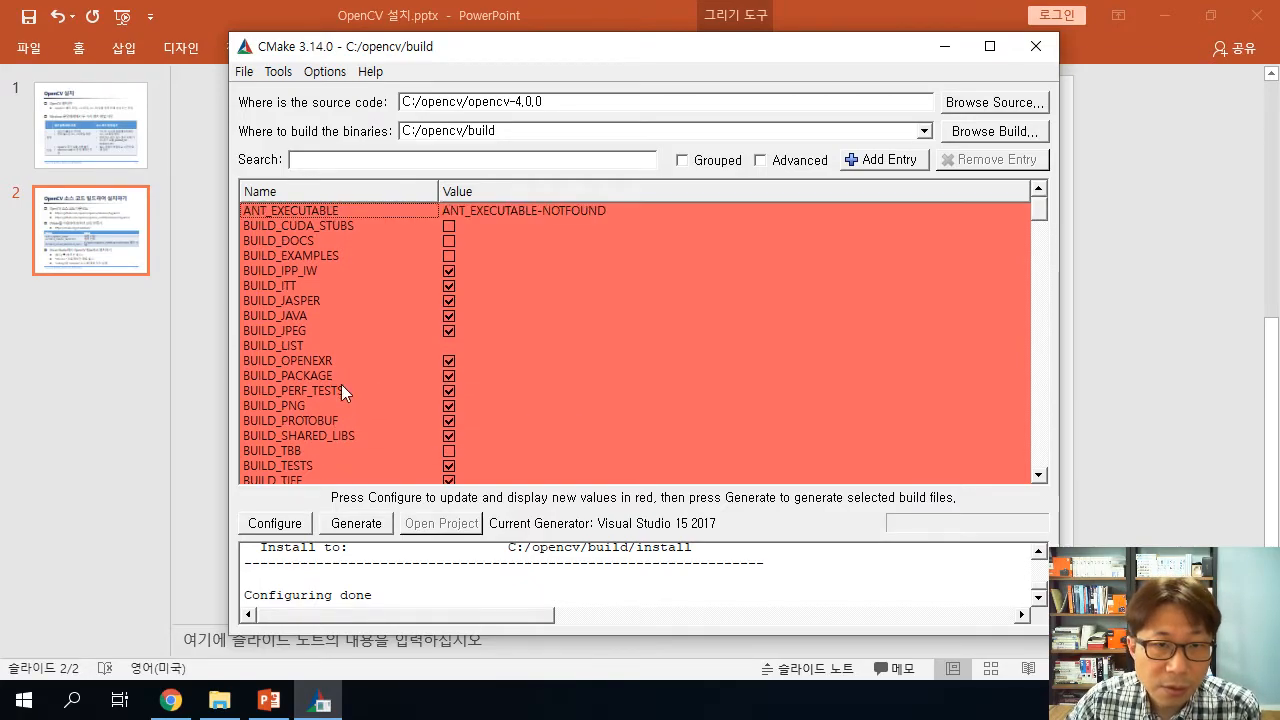
click(311, 257)
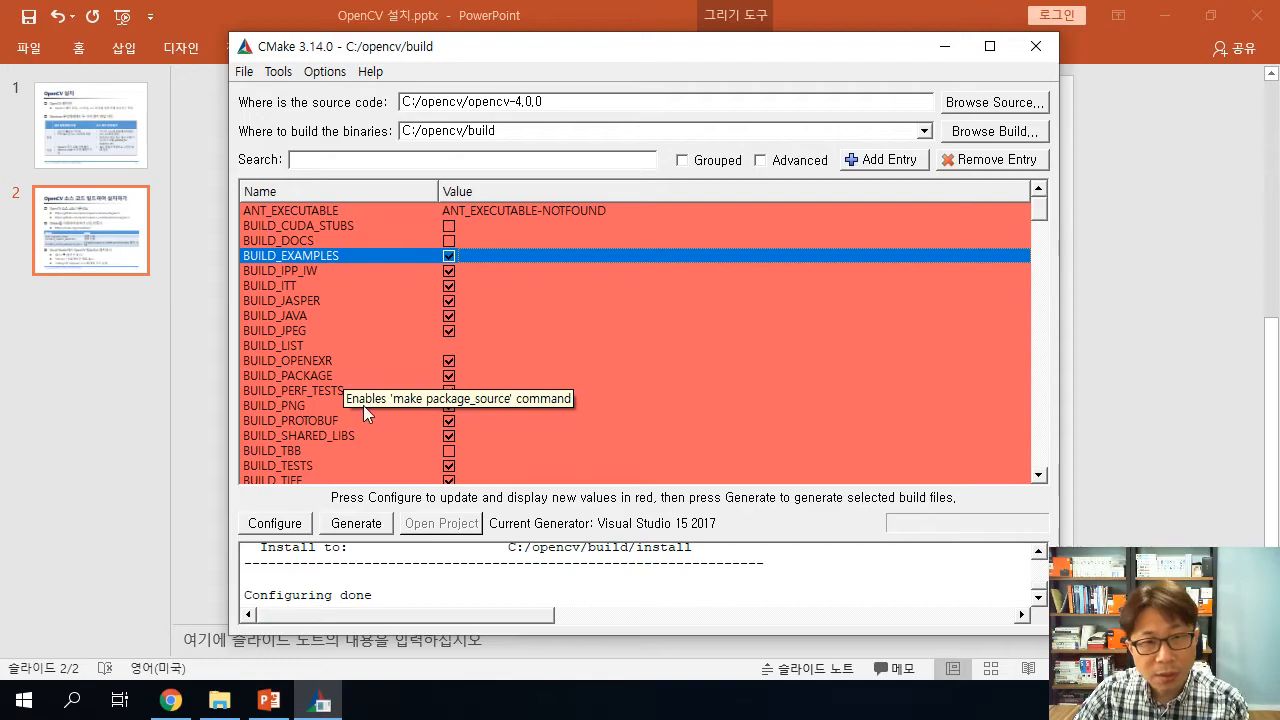
scroll(364, 407, down, 2)
drag(1041, 221, 1016, 278)
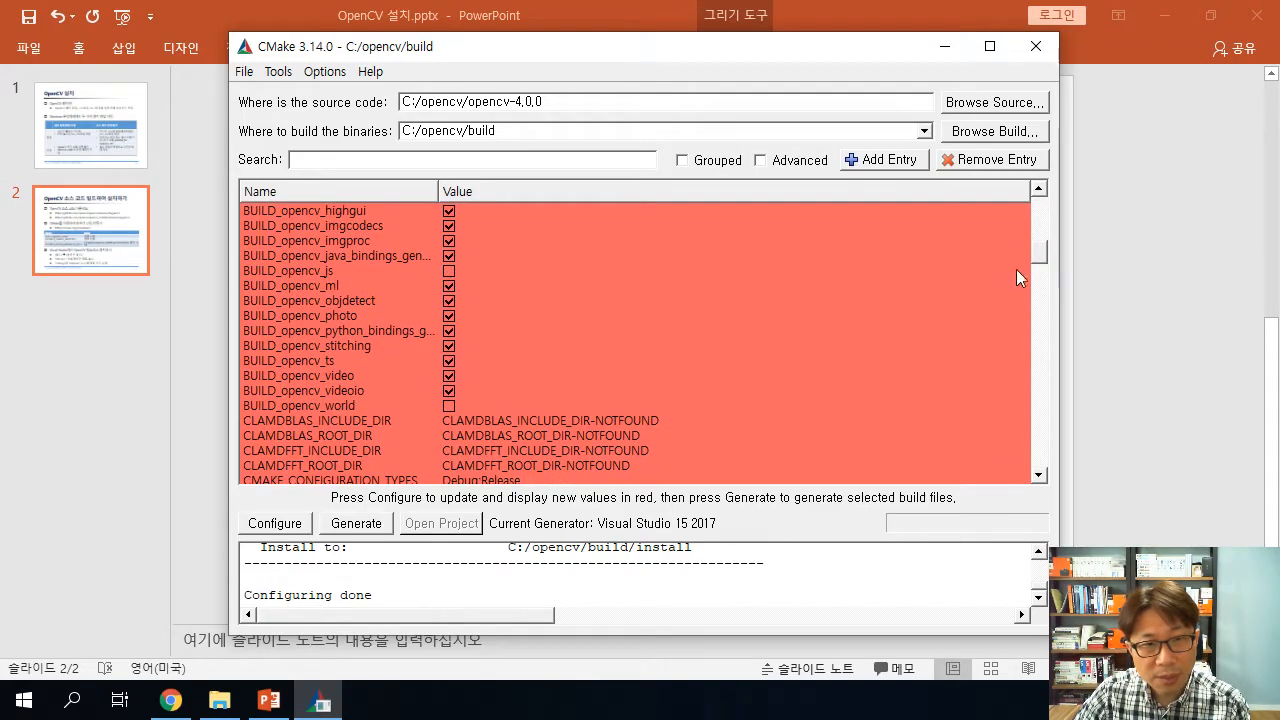
click(448, 406)
click(448, 406)
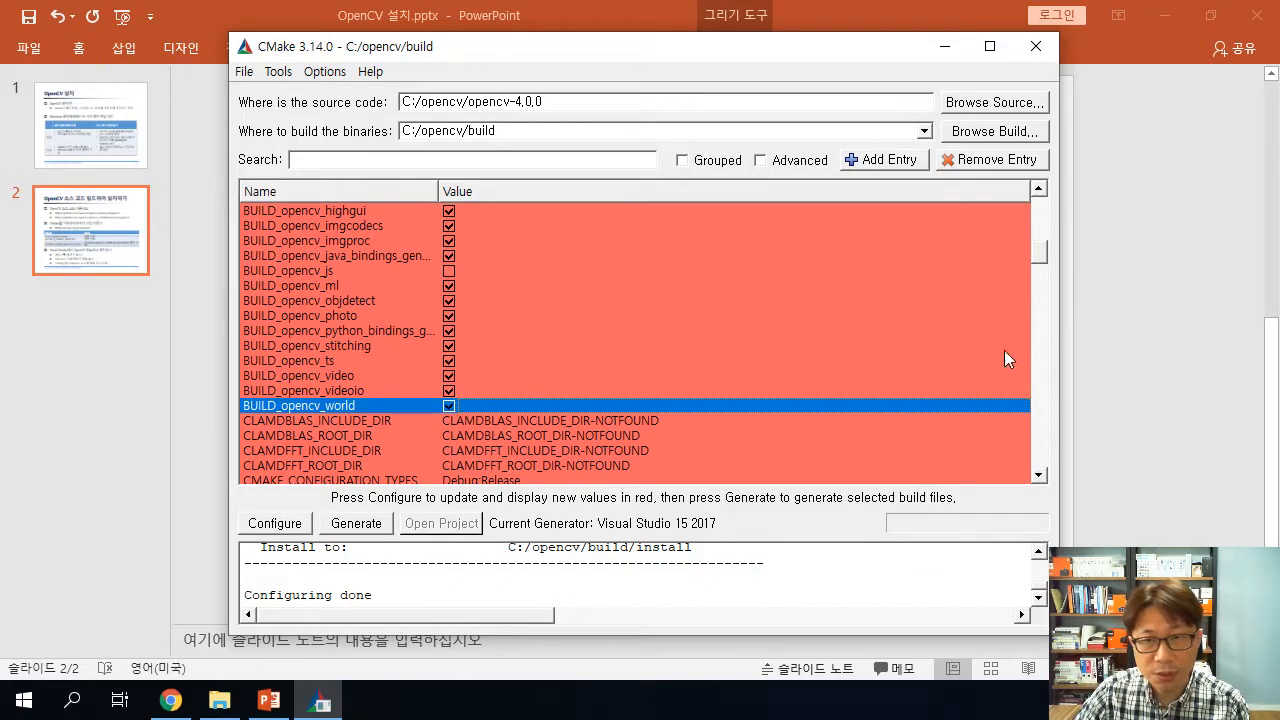
Filter the options by "nonf", enable OPENCV_ENABLE_NONFREE, and clear the filter.
drag(1043, 252, 1043, 289)
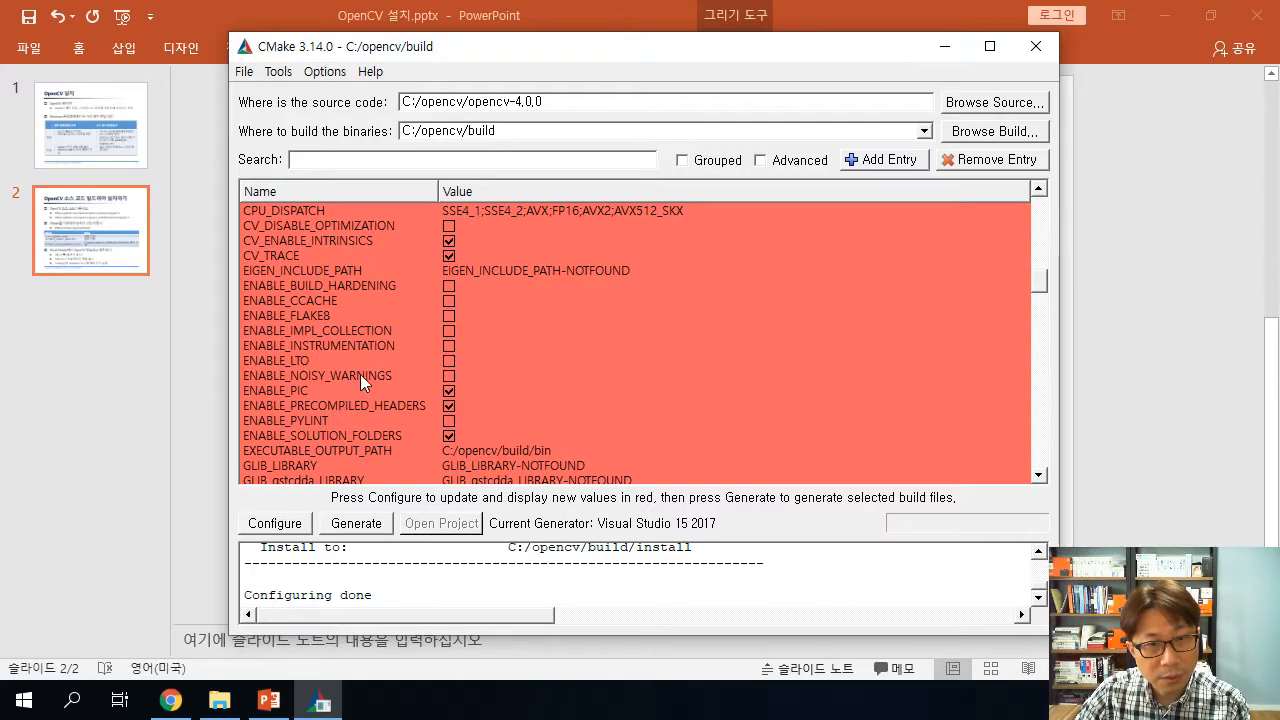
drag(1040, 284, 1041, 285)
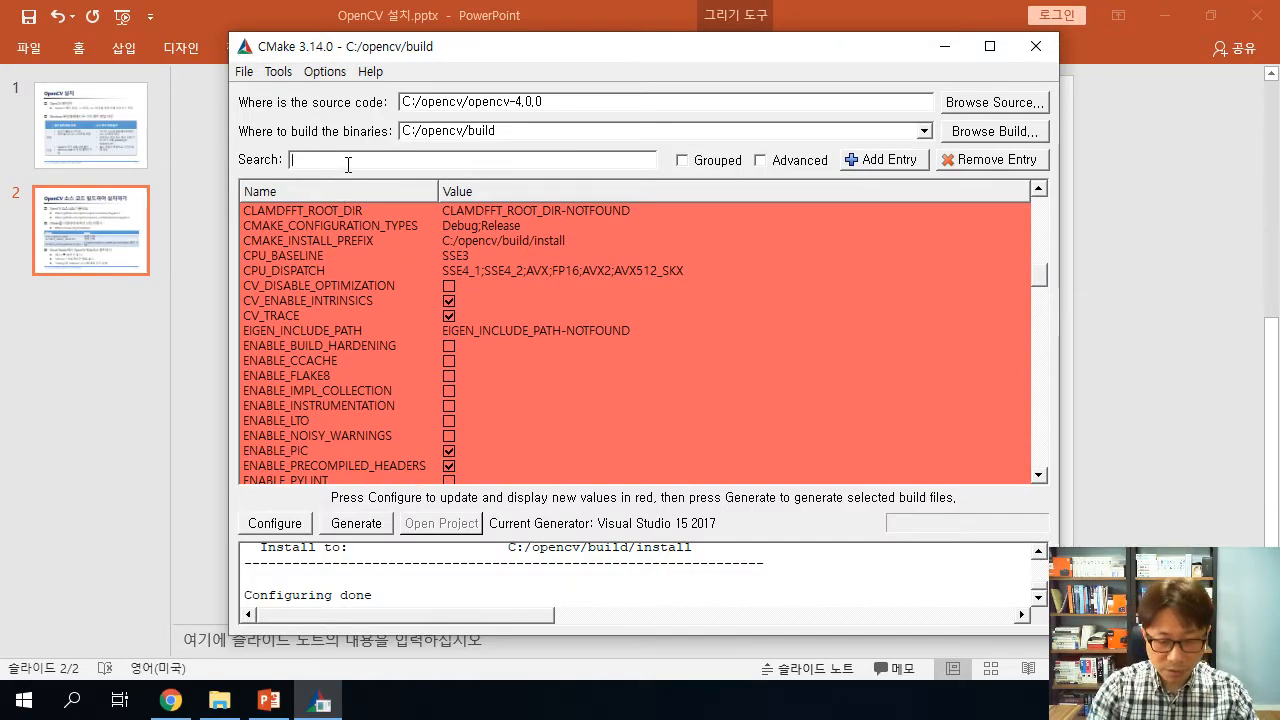
text(nonf)
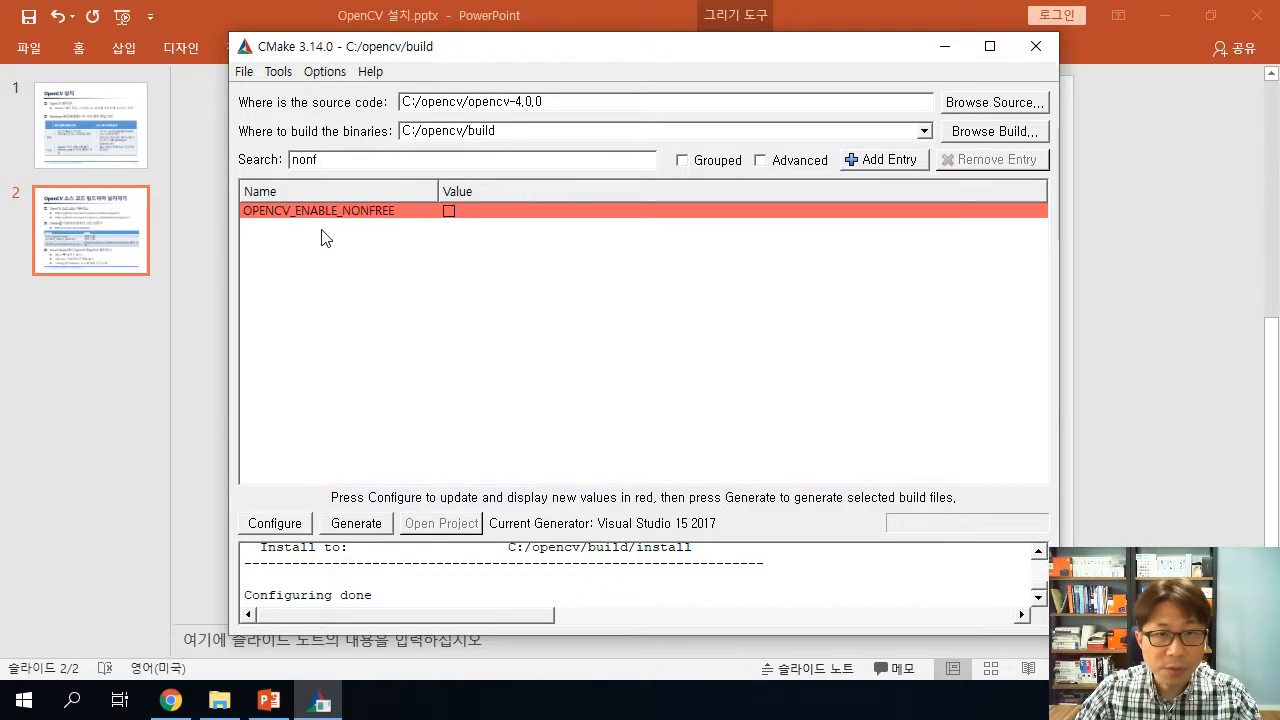
click(449, 211)
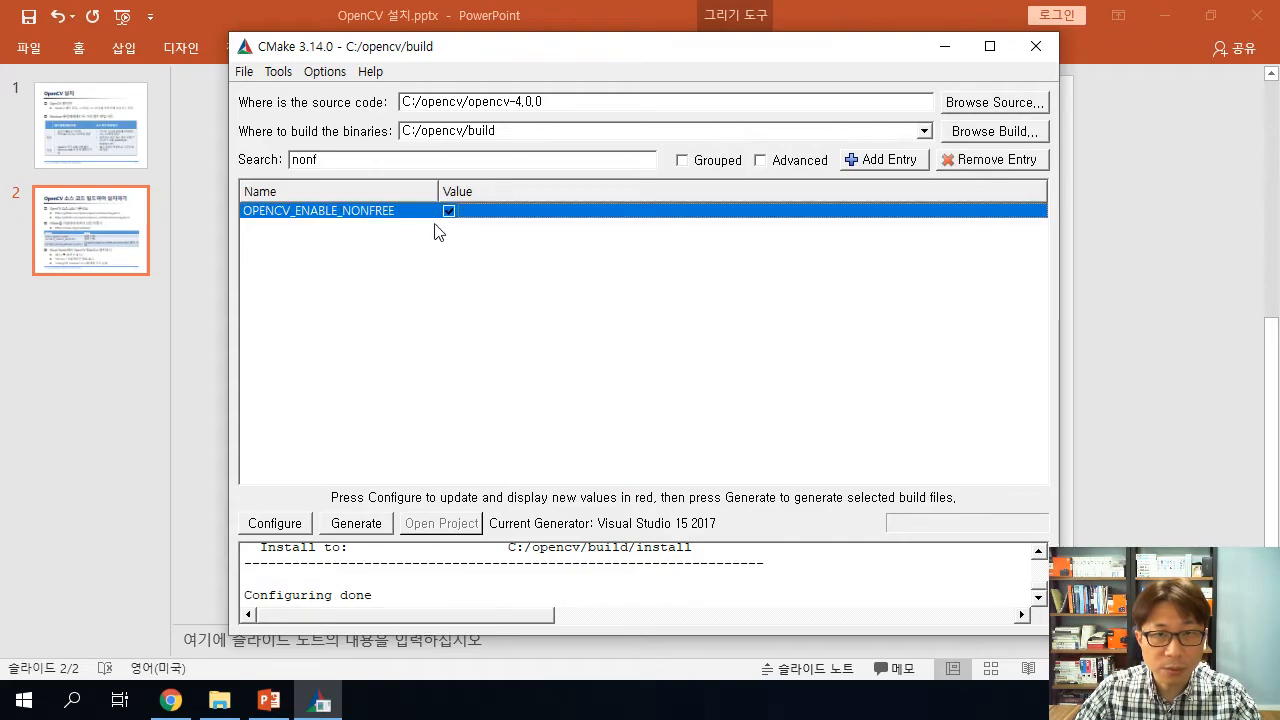
drag(371, 163, 170, 178)
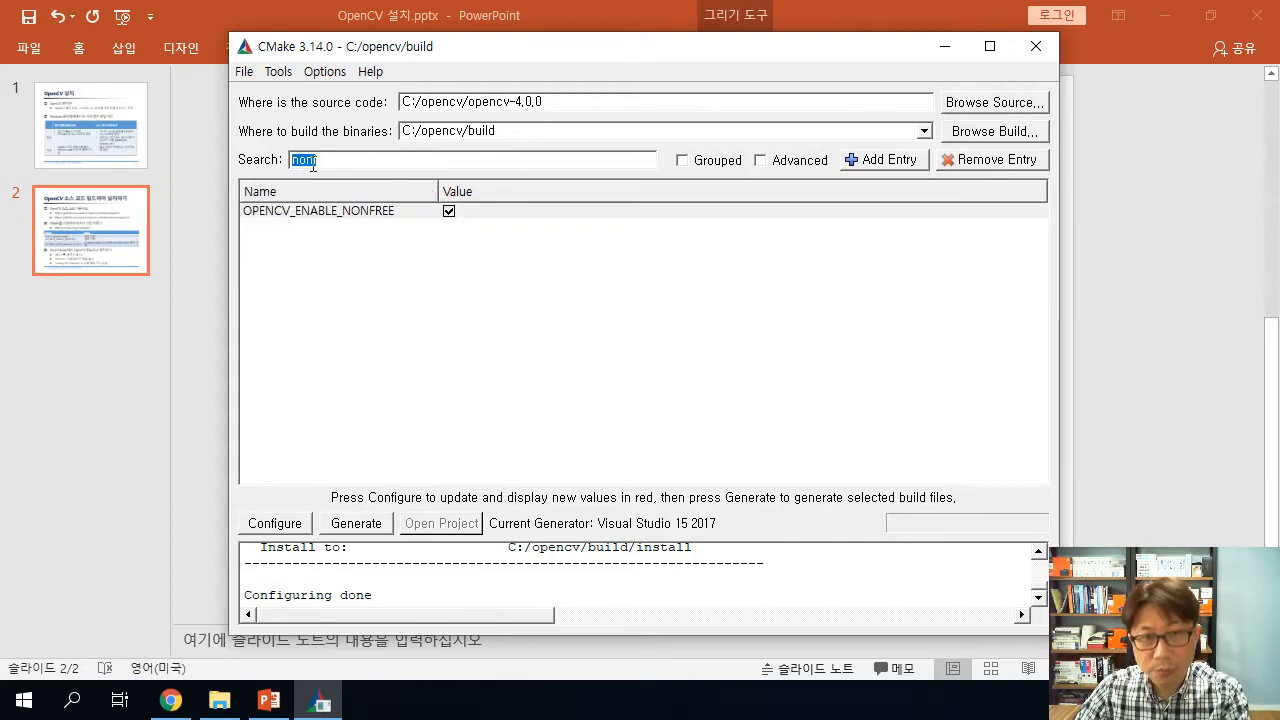
key(BackSpace)
Set OPENCV_EXTRA_MODULES_PATH to the C:/opencv/opencv_contrib-4.0.0/modules folder by browsing to it.
drag(1045, 224, 1051, 345)
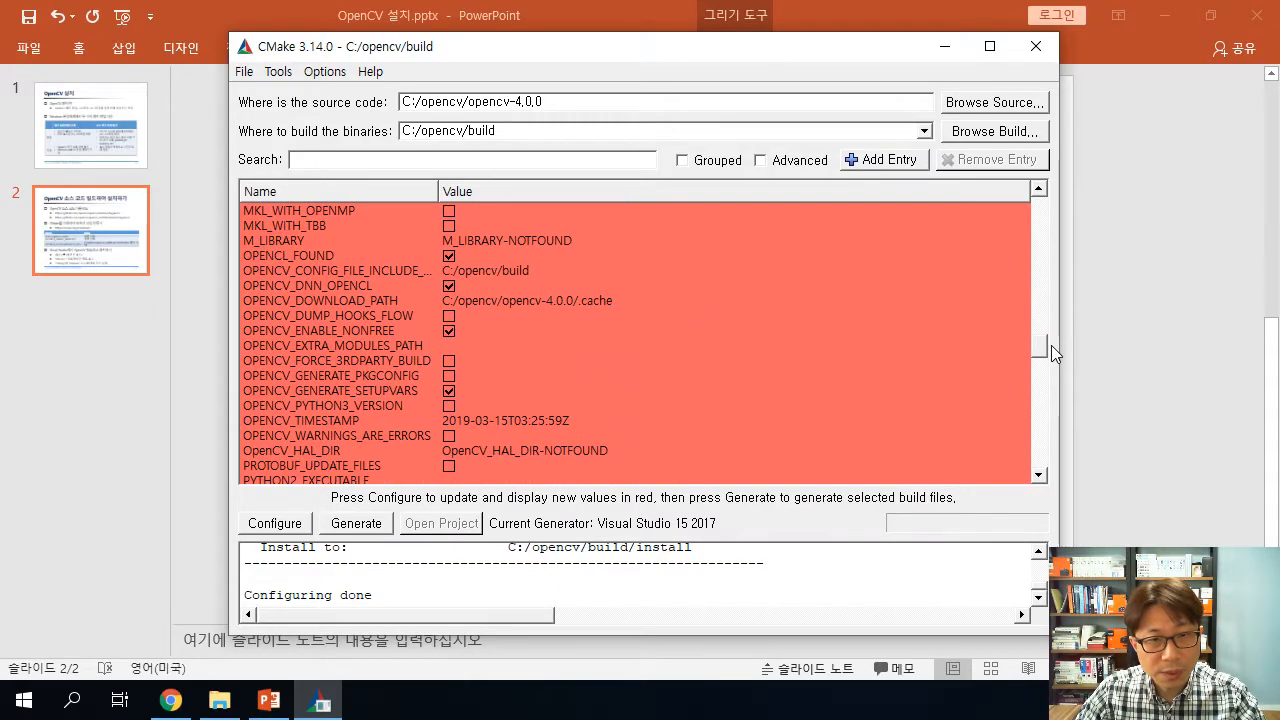
click(350, 345)
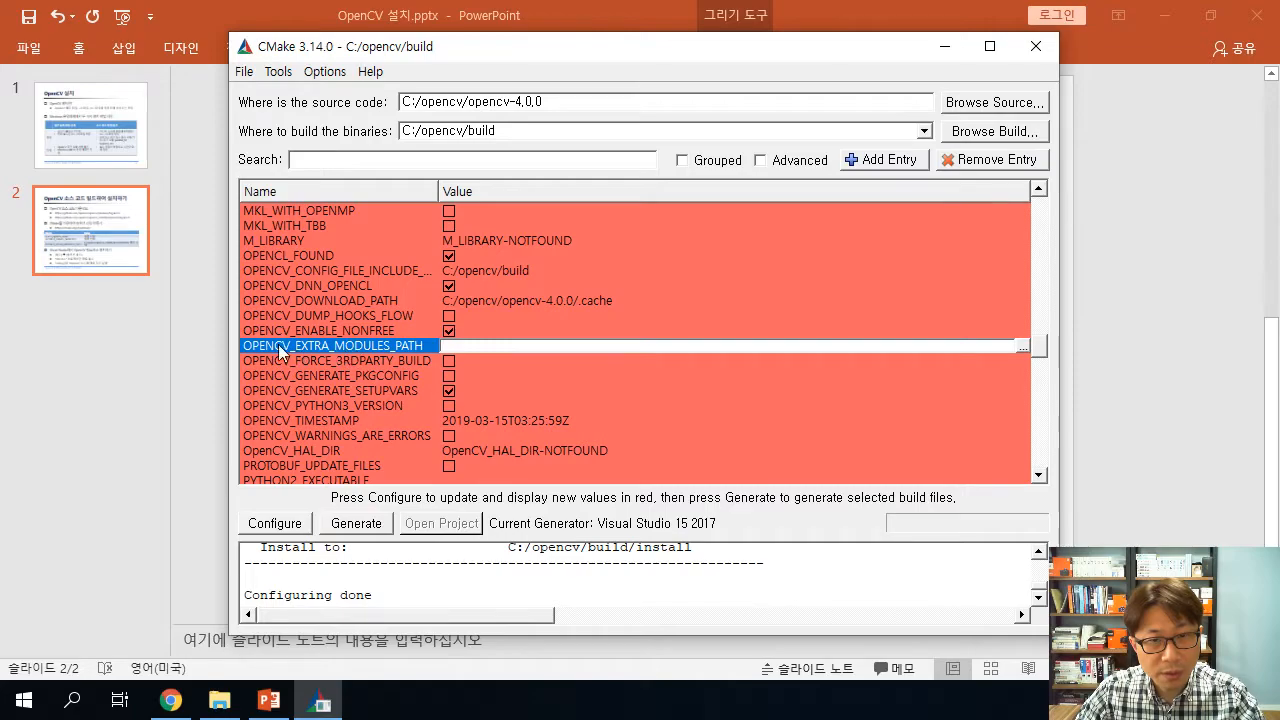
click(1025, 347)
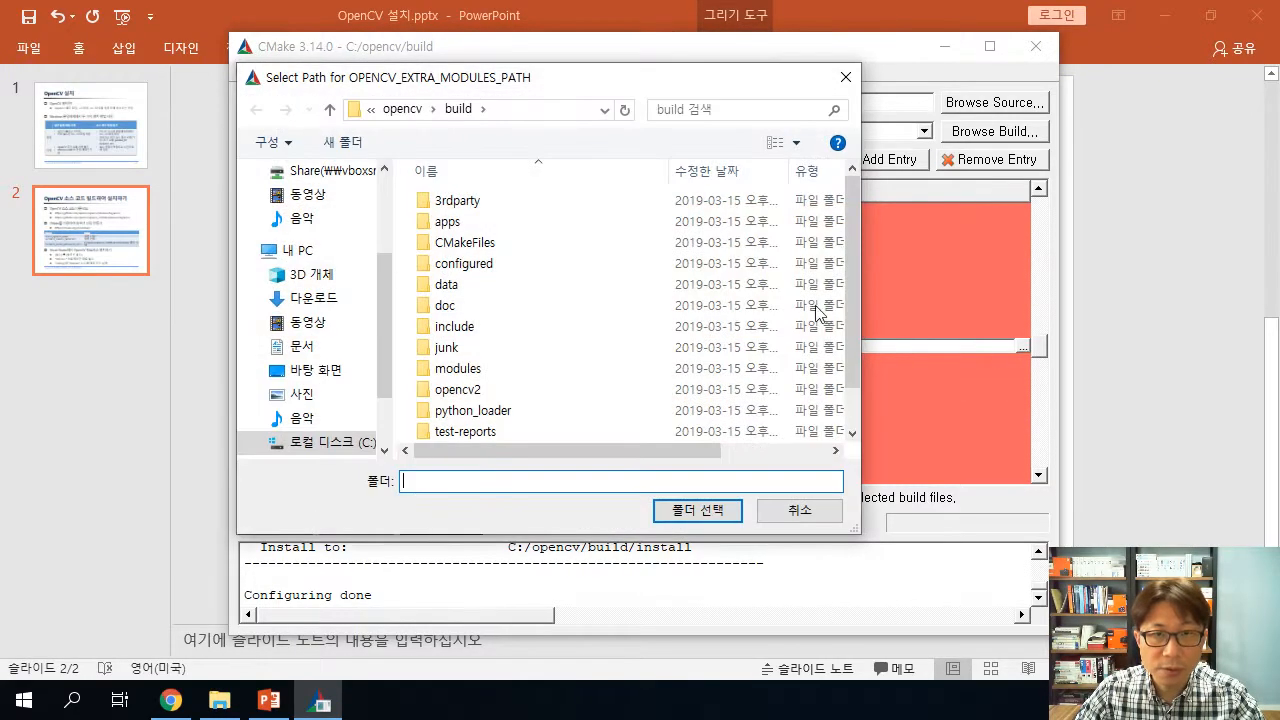
click(402, 108)
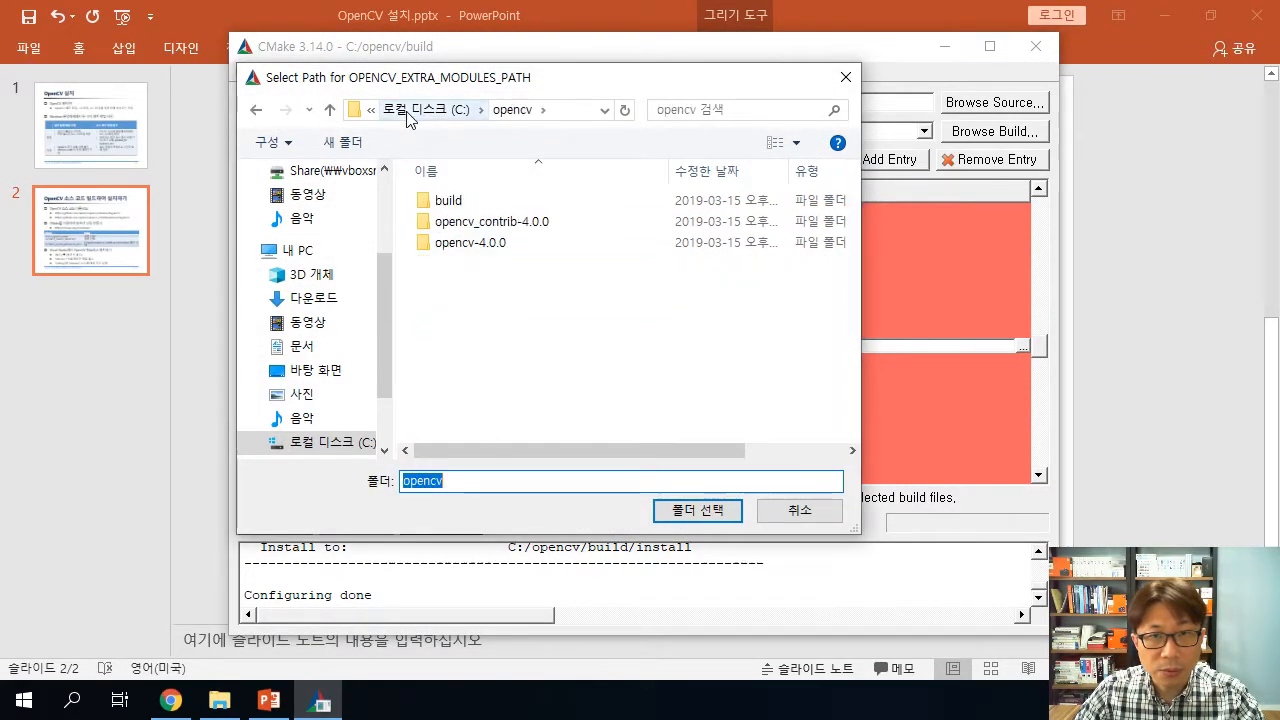
double_click(455, 221)
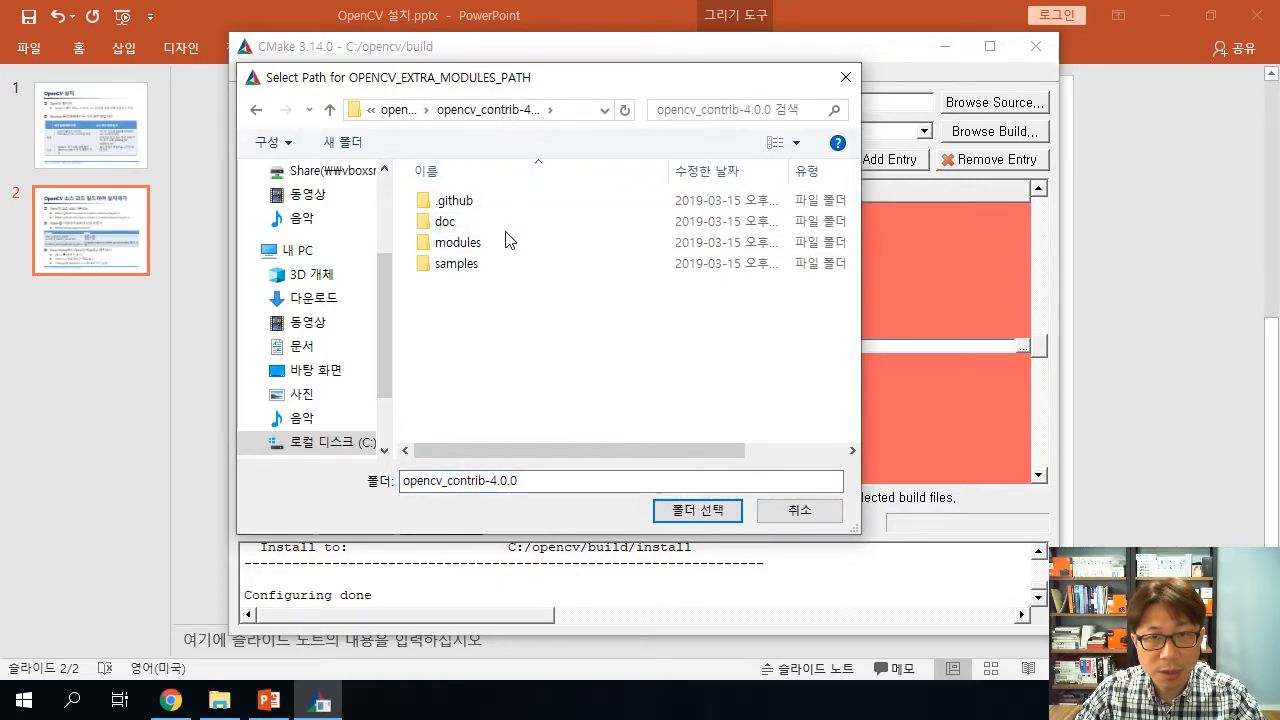
click(475, 250)
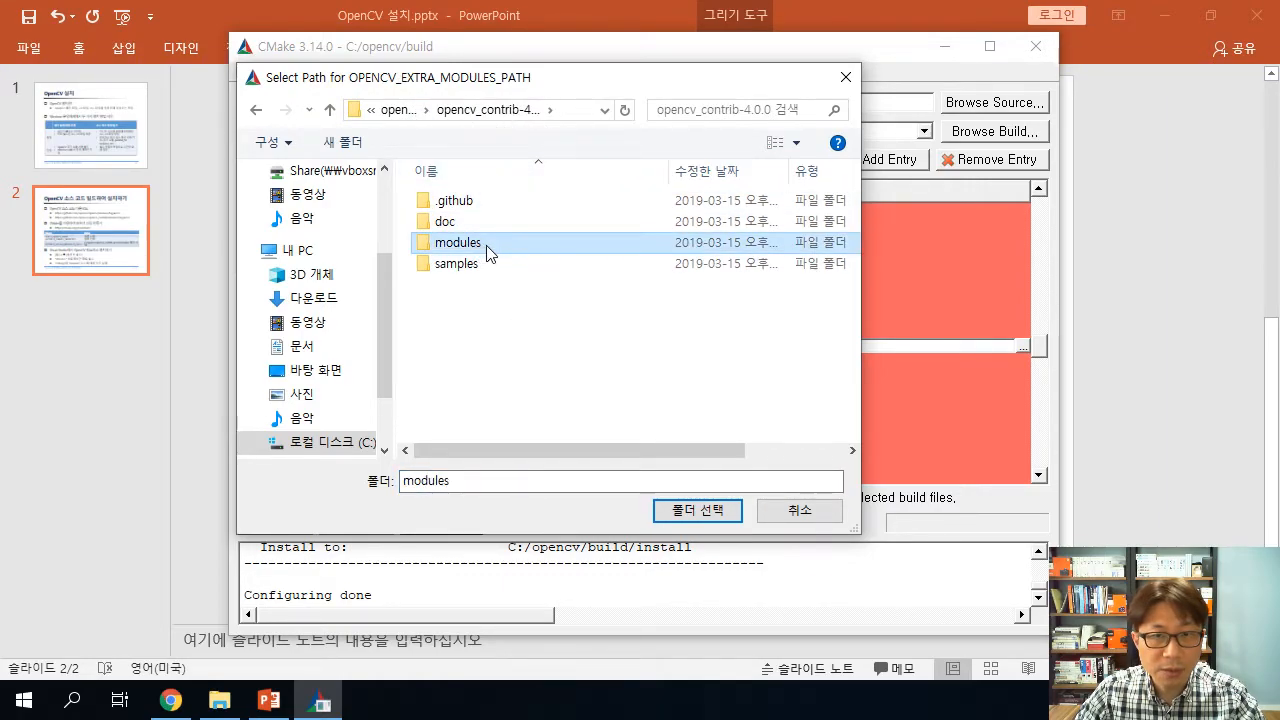
double_click(486, 248)
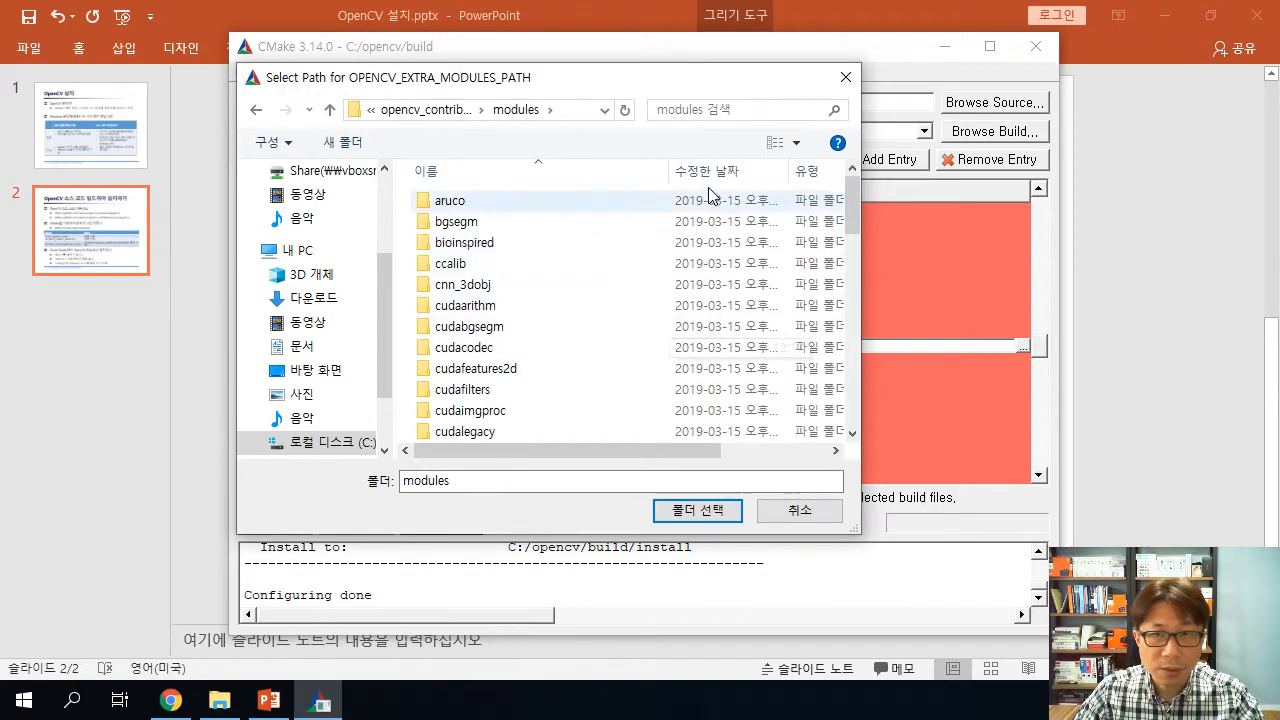
drag(860, 283, 1140, 283)
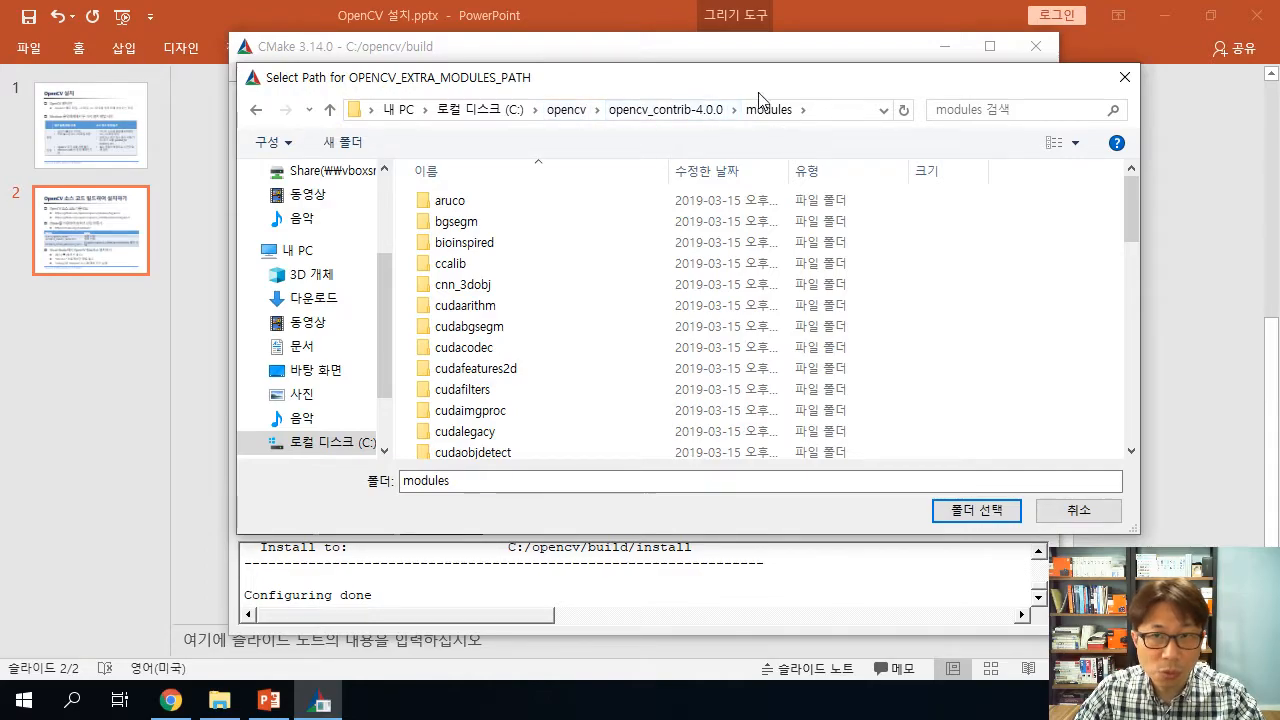
click(958, 511)
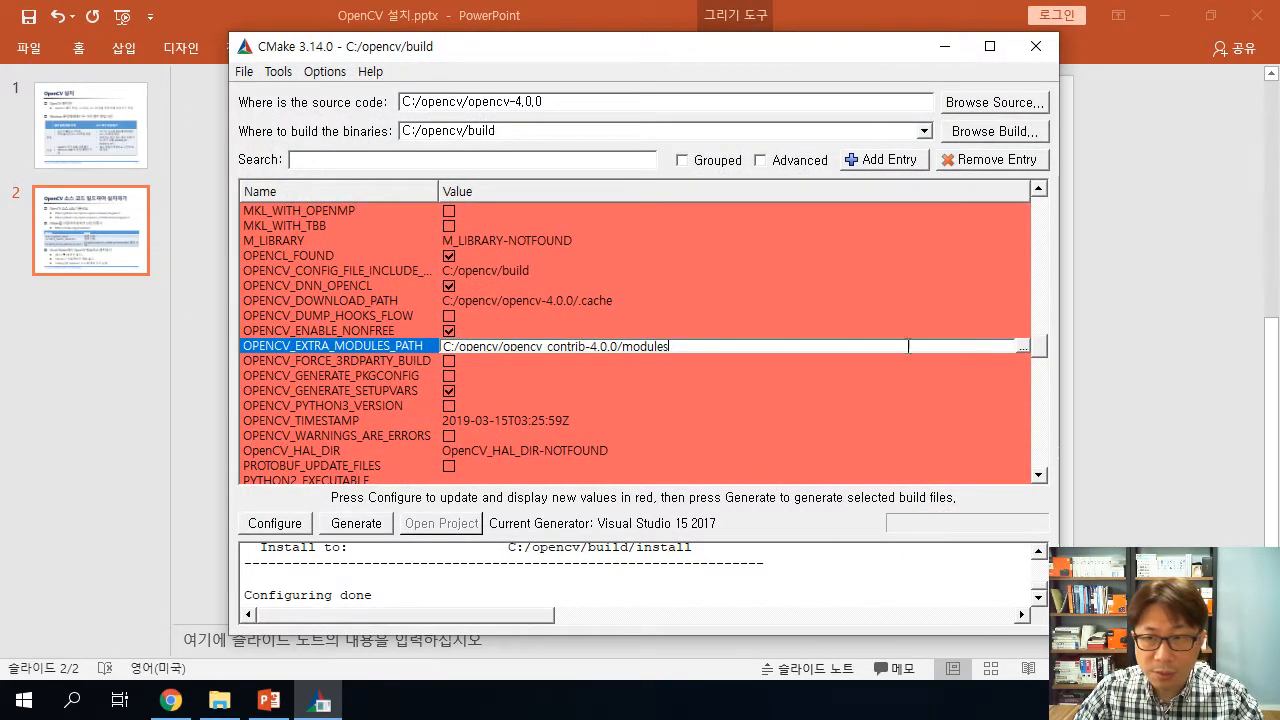
Enable the WITH_OPENGL option and configure the project again with the changed options.
scroll(1040, 355, down, 6)
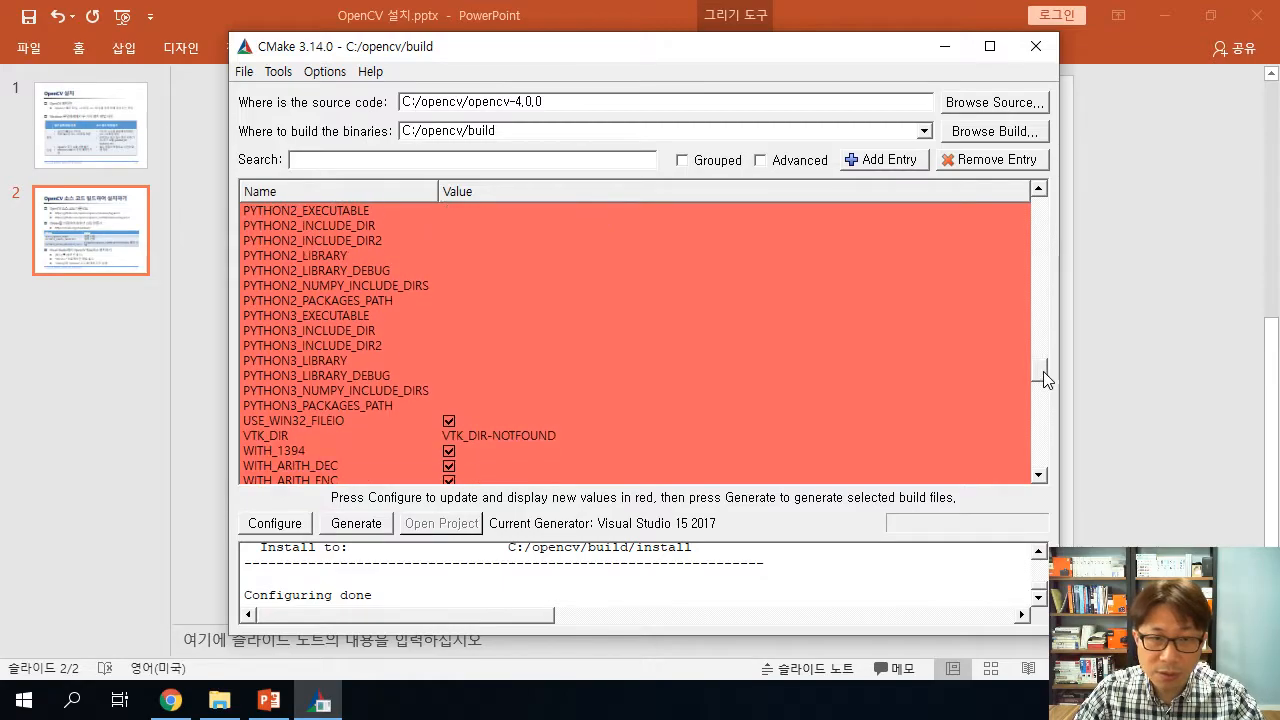
drag(1045, 378, 1054, 371)
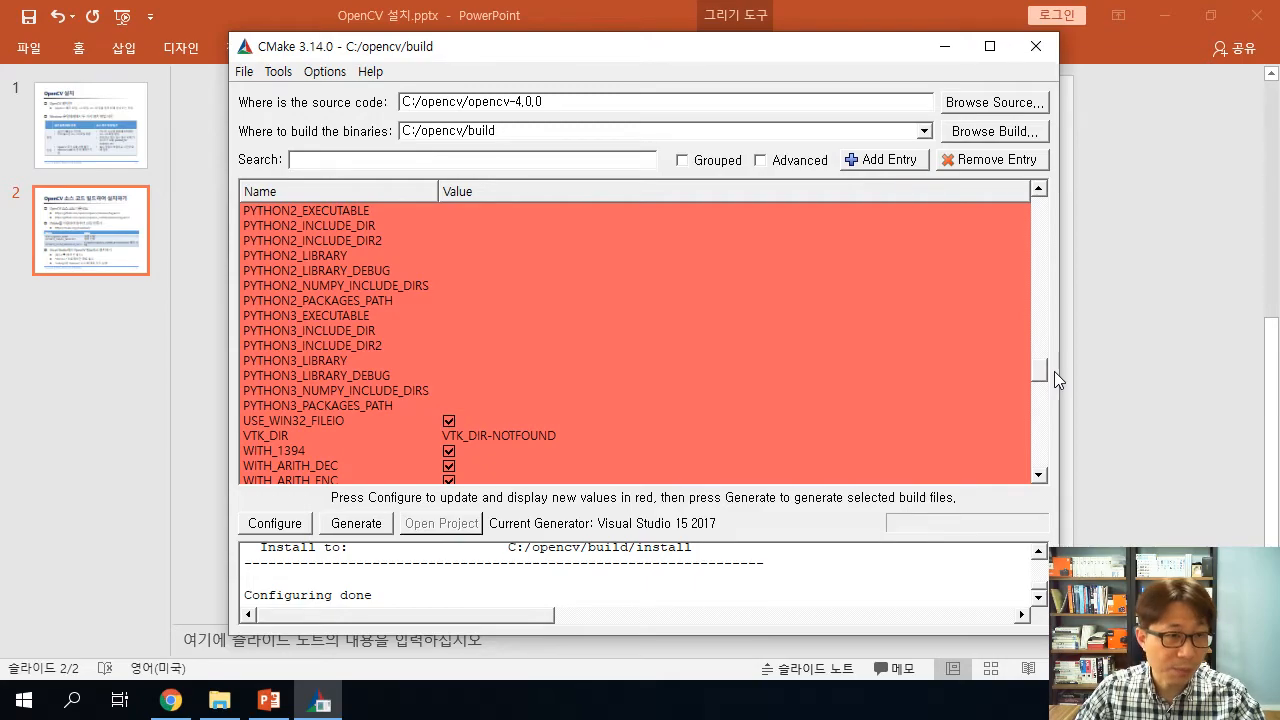
drag(1054, 371, 1057, 383)
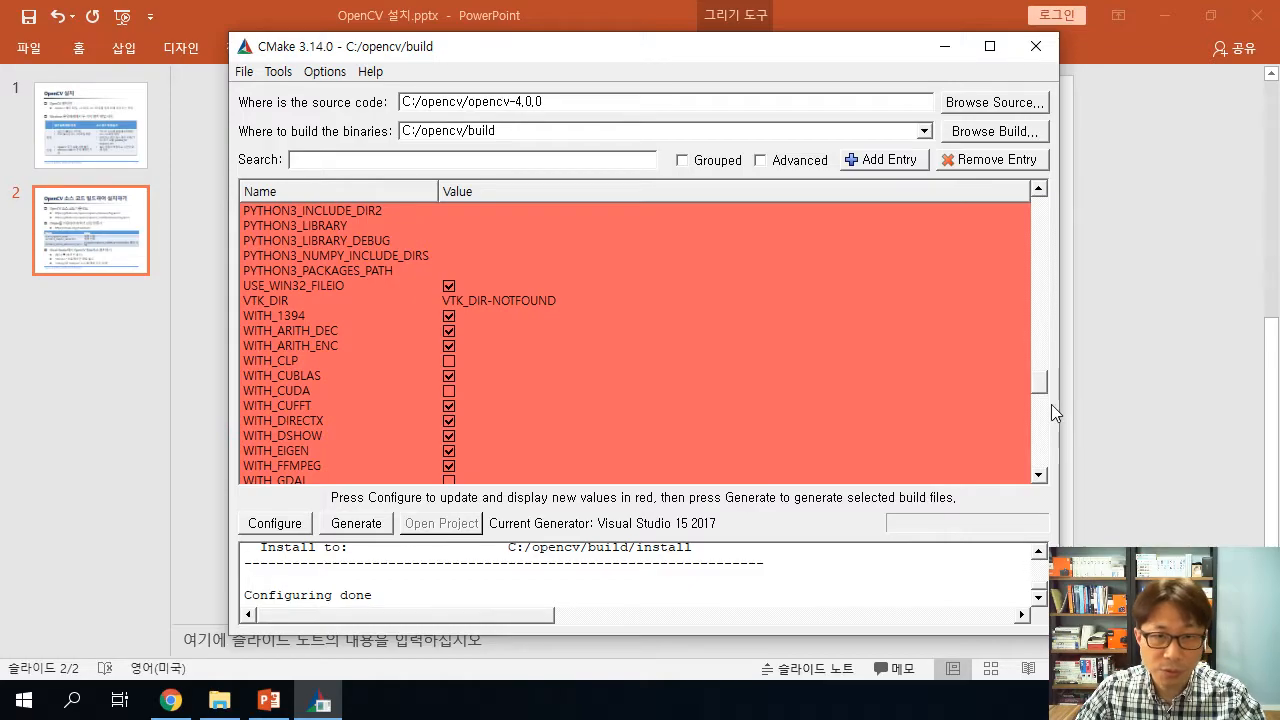
scroll(1040, 395, down, 2)
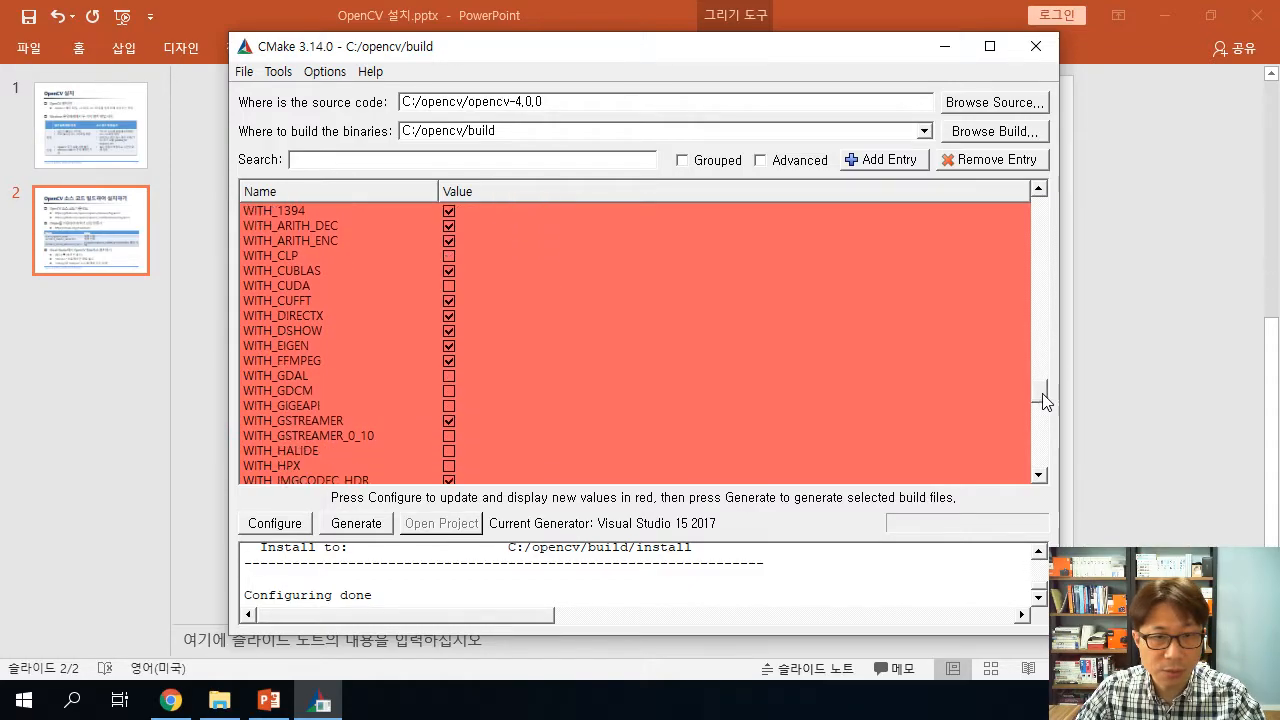
drag(1046, 400, 1025, 415)
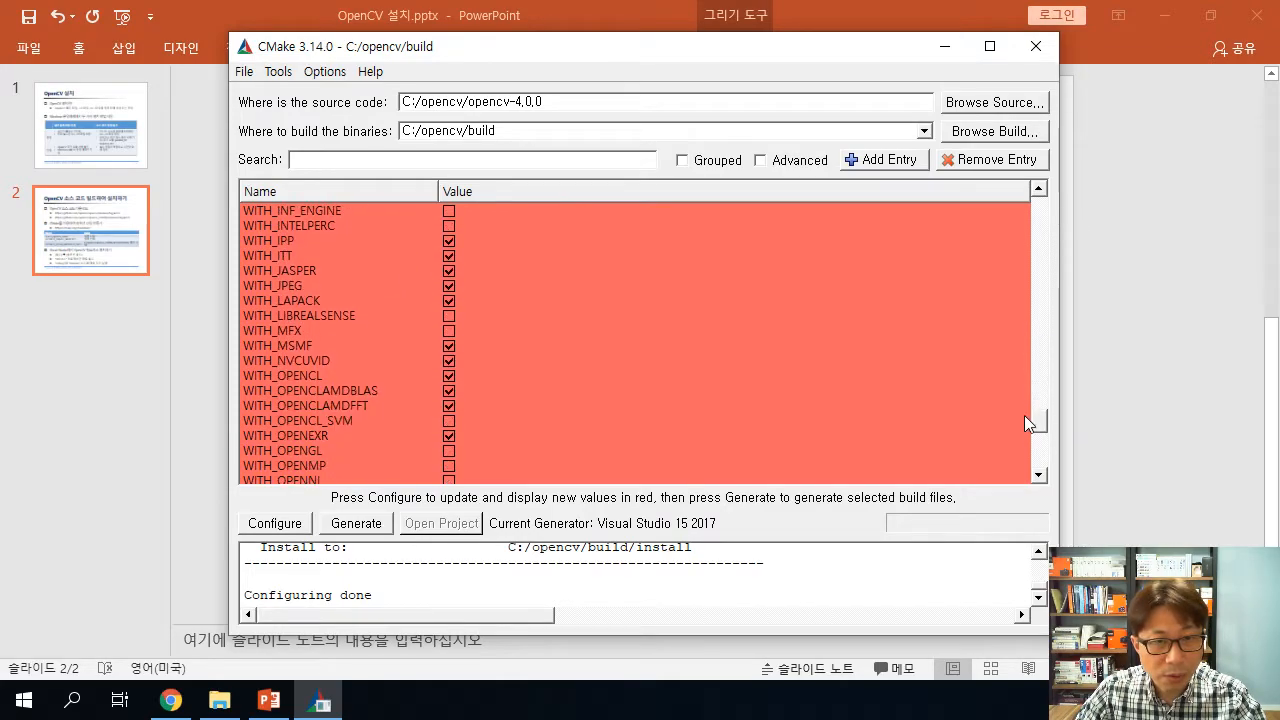
click(318, 450)
click(448, 451)
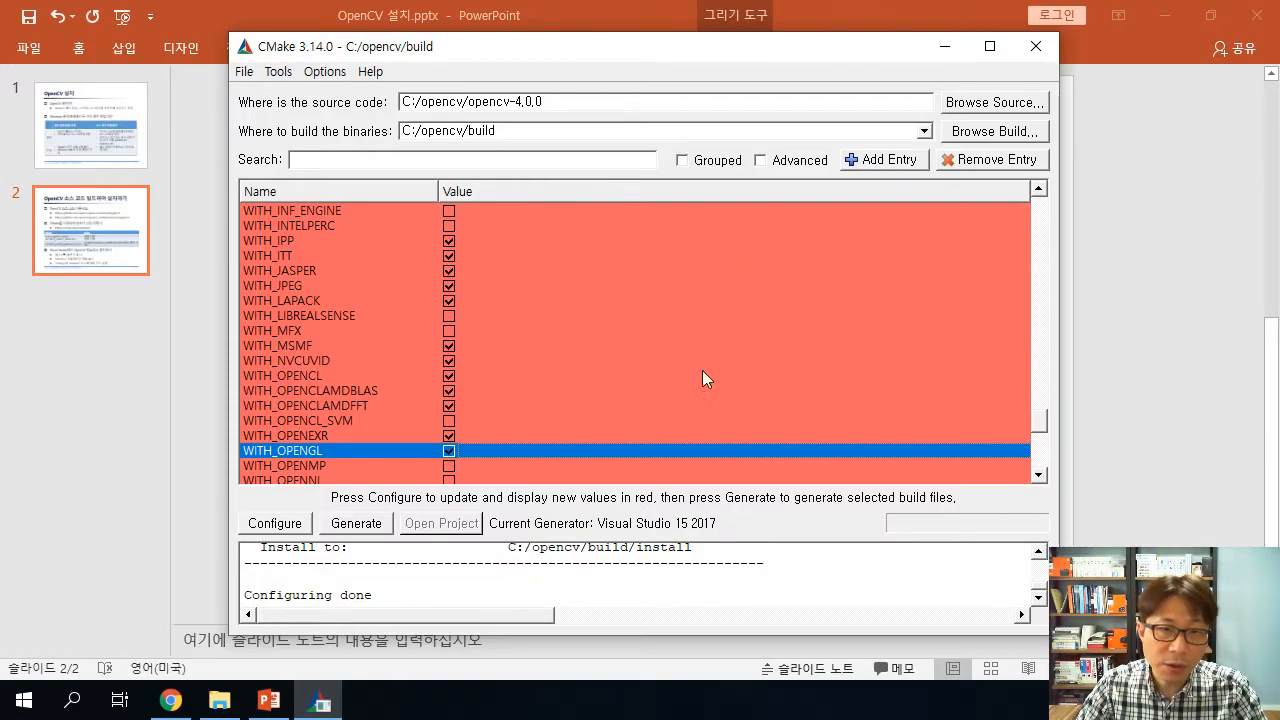
click(276, 528)
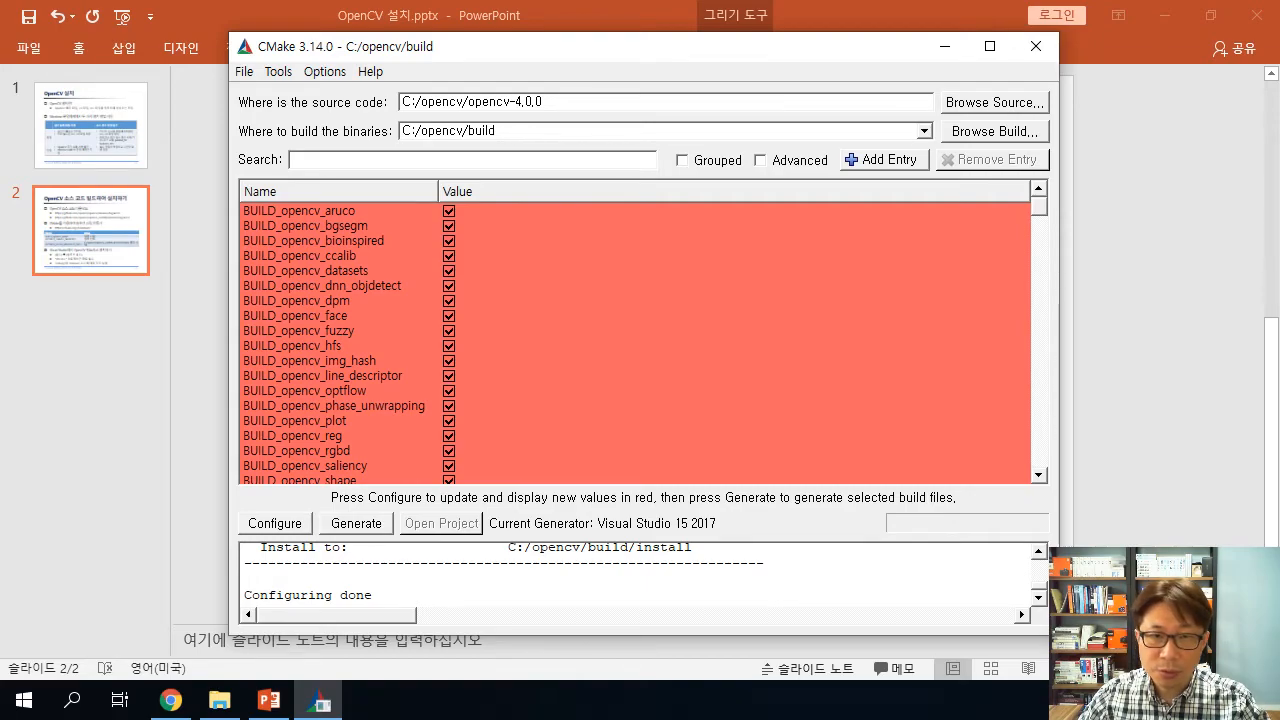
Review the newly added opencv_contrib module options highlighted in red and configure the project once more.
drag(1040, 208, 1046, 248)
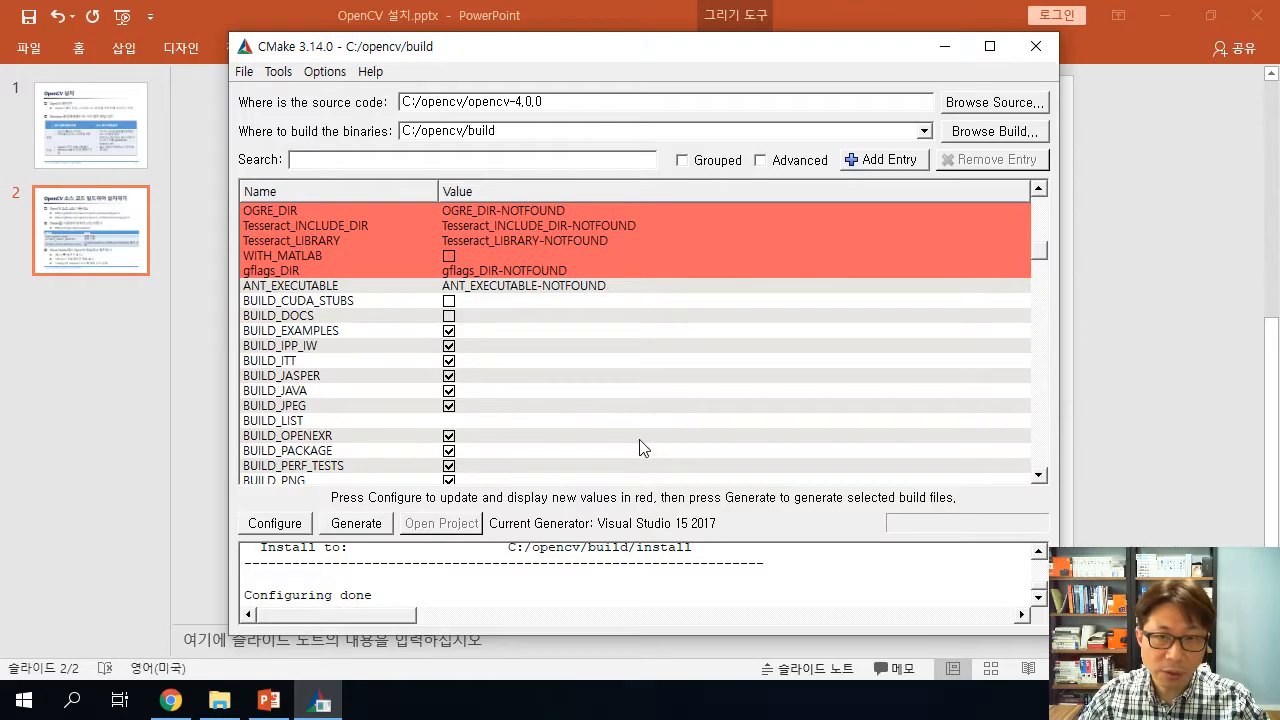
scroll(642, 448, up, 15)
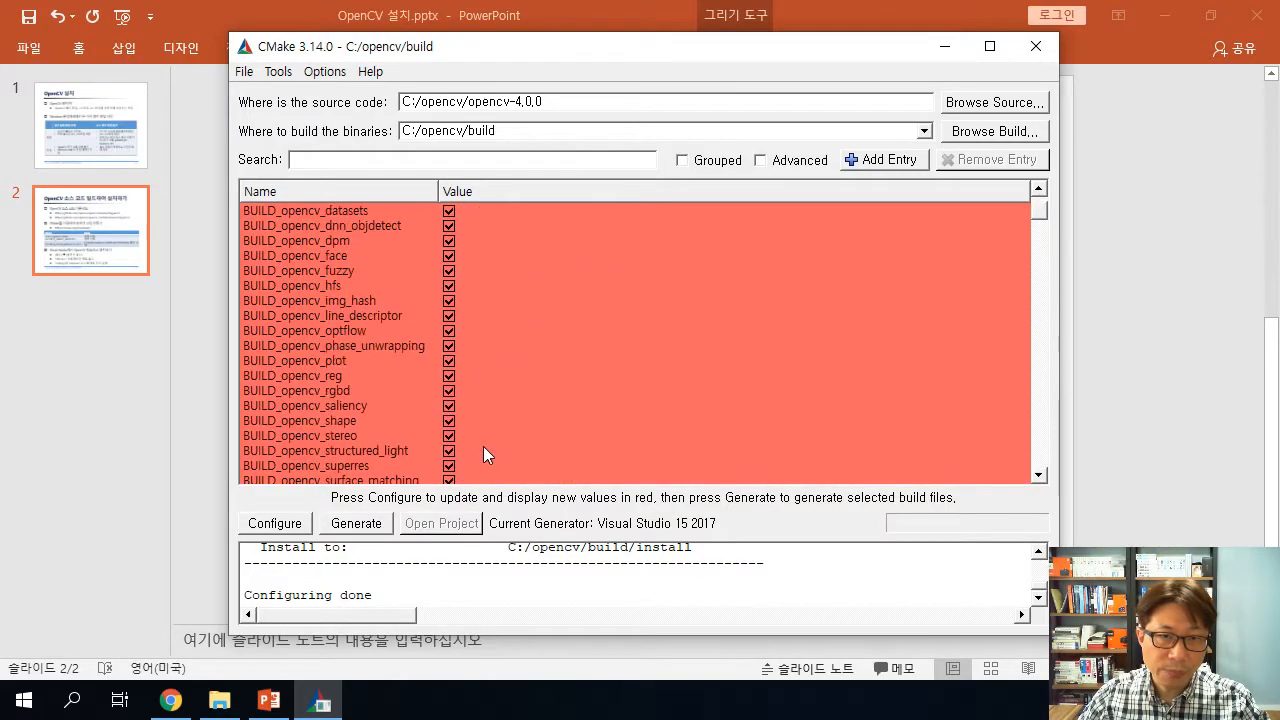
scroll(573, 386, up, 2)
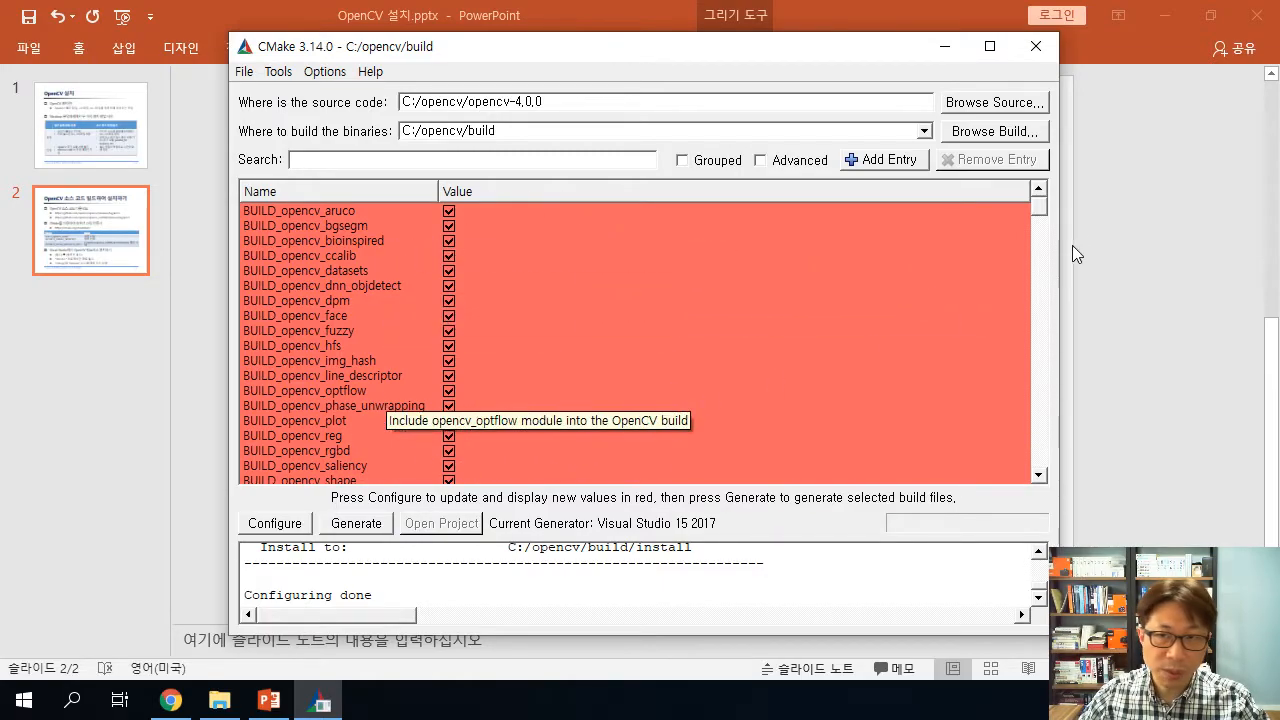
mouse_move(1045, 199)
mouse_down()
mouse_move(1045, 287)
mouse_move(1061, 304)
mouse_move(1075, 215)
mouse_move(1066, 202)
mouse_move(1057, 242)
mouse_move(1063, 198)
mouse_up()
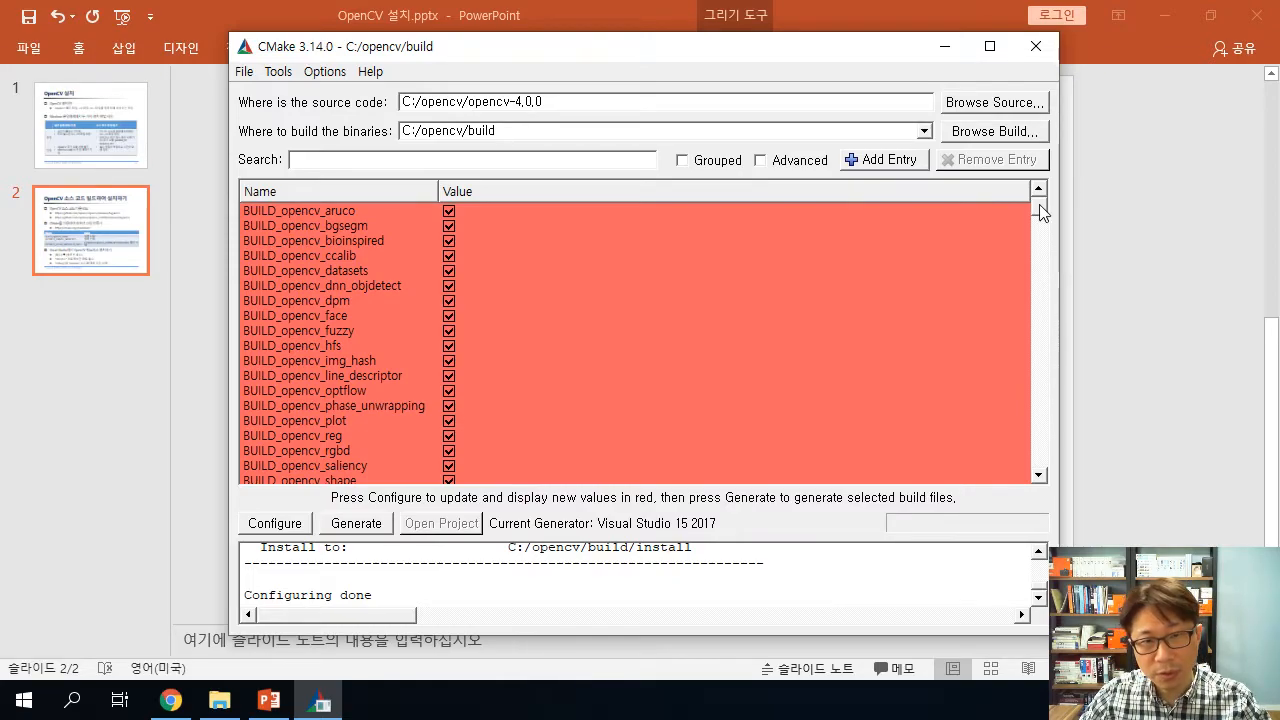
mouse_move(1039, 204)
mouse_down()
mouse_move(1046, 232)
mouse_move(1048, 182)
mouse_up()
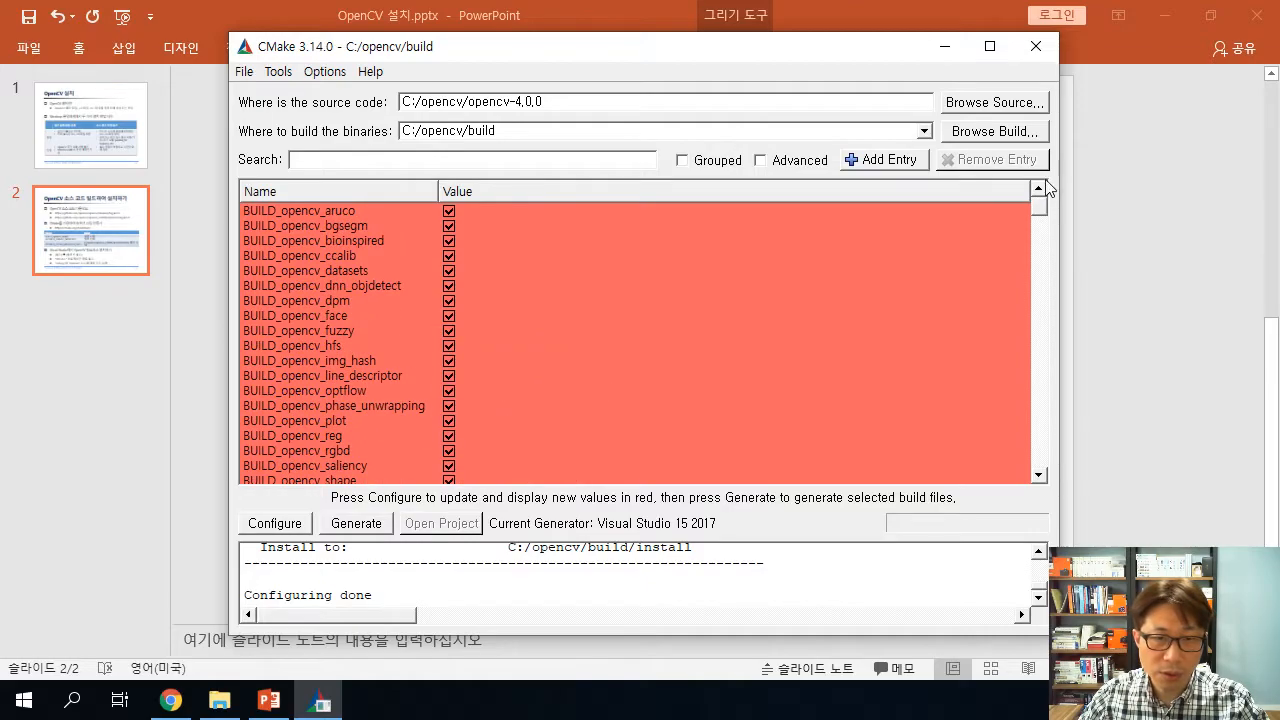
click(280, 530)
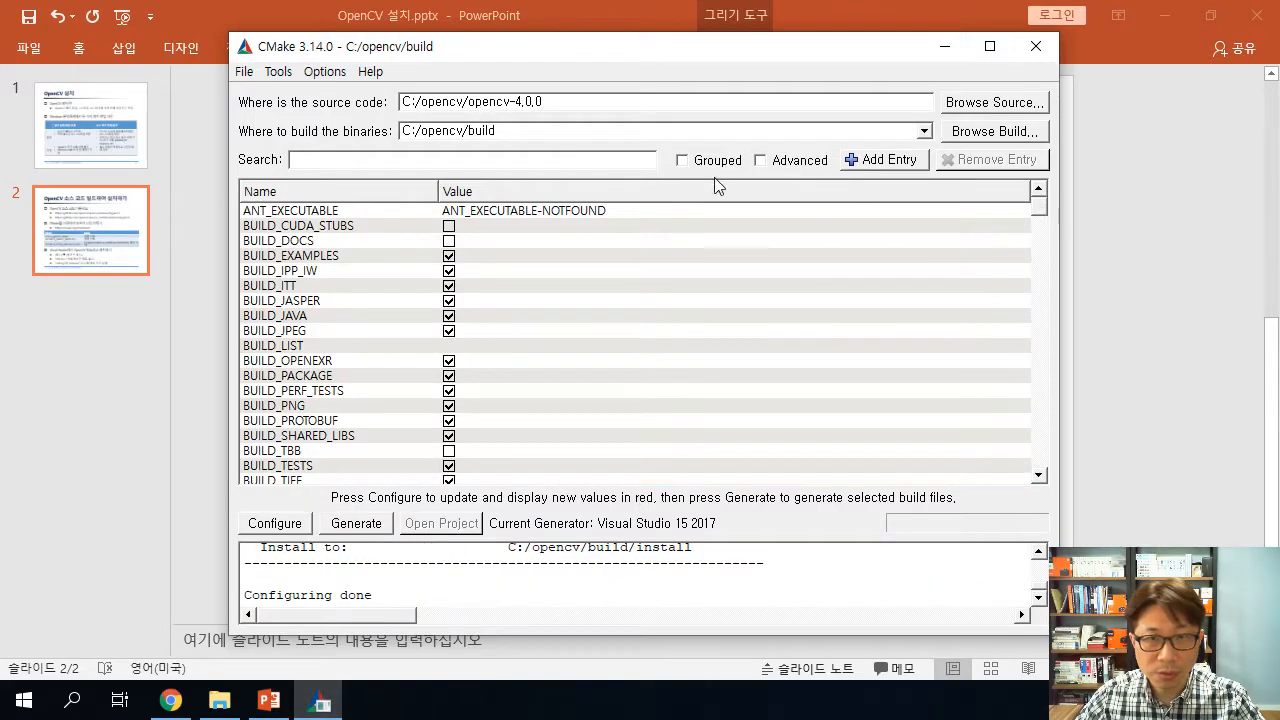
Generate the Visual Studio 15 2017 build files for the configured OpenCV project.
mouse_move(1040, 215)
mouse_down()
mouse_move(1041, 277)
mouse_move(1042, 196)
mouse_up()
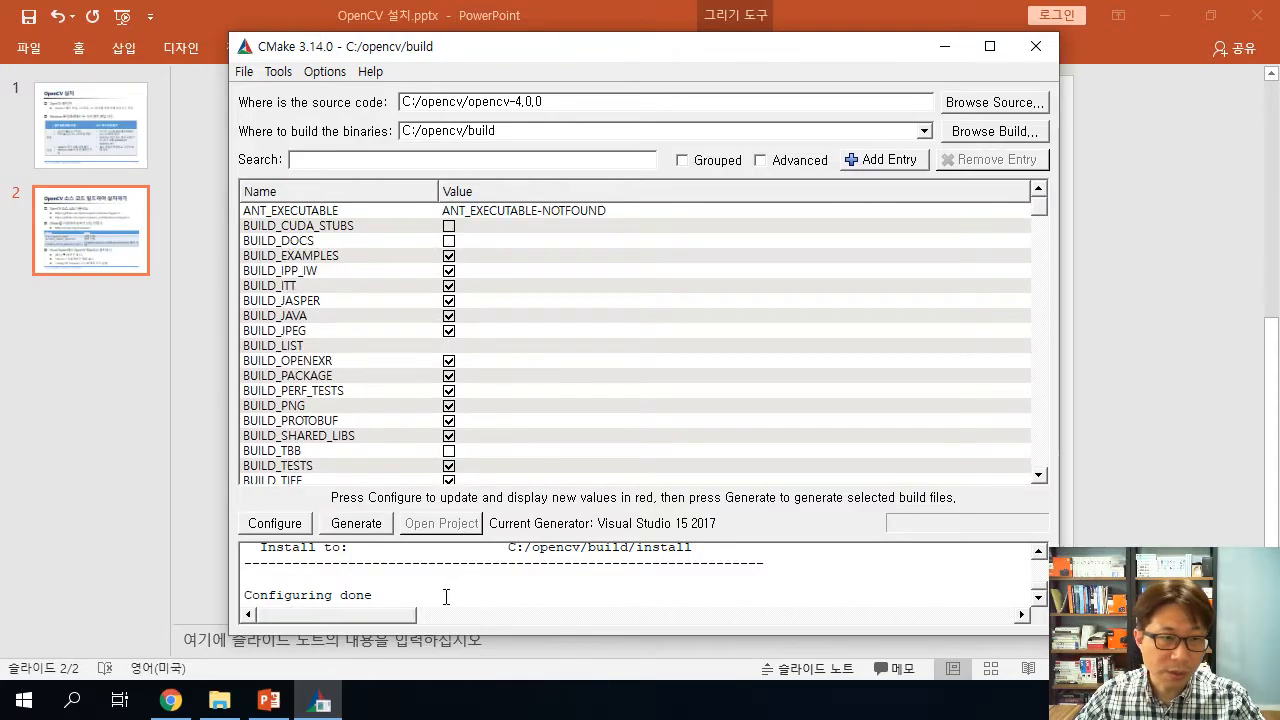
click(357, 526)
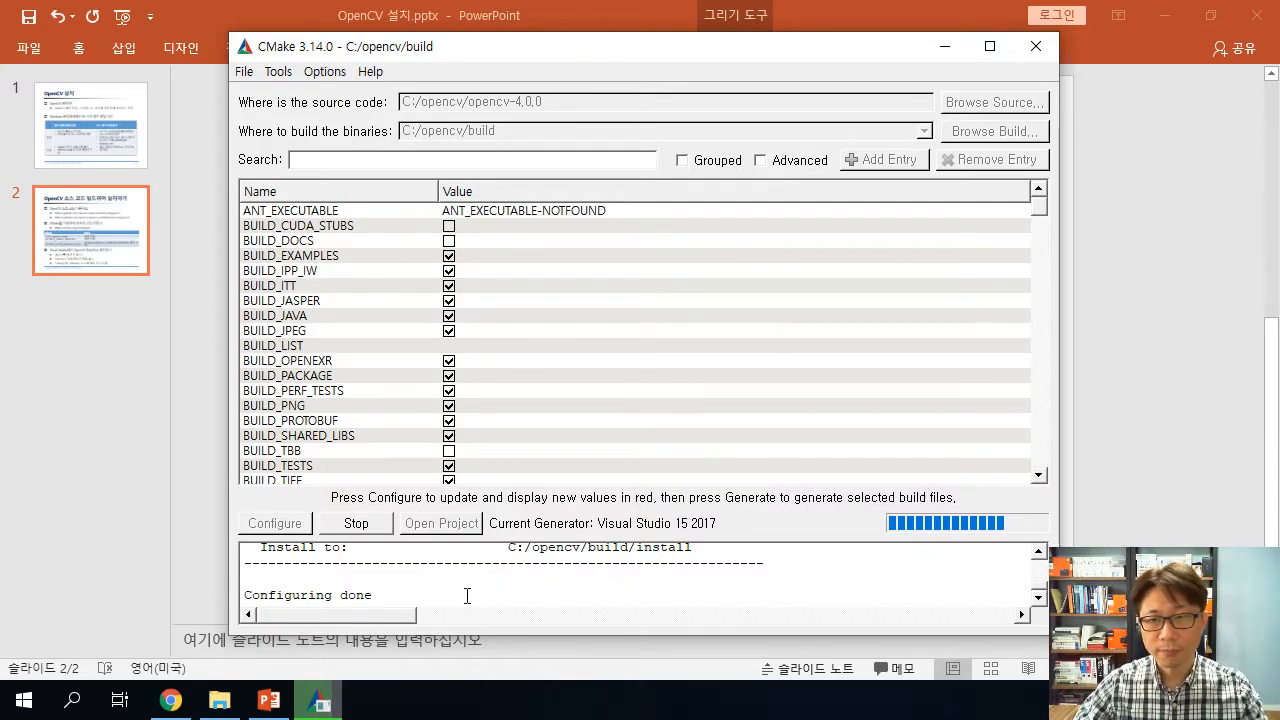
Switch to File Explorer, browse to C:\opencv\build, sort its contents by type and locate the OpenCV.sln solution file.
click(219, 700)
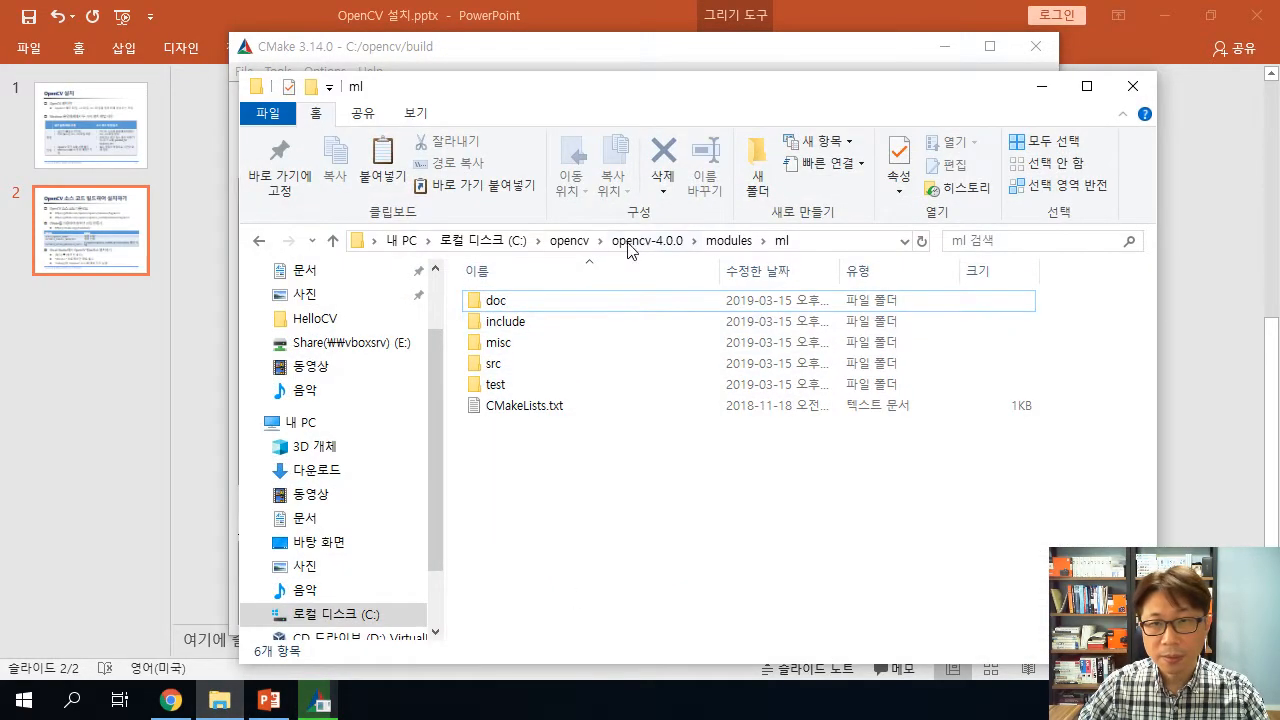
click(560, 243)
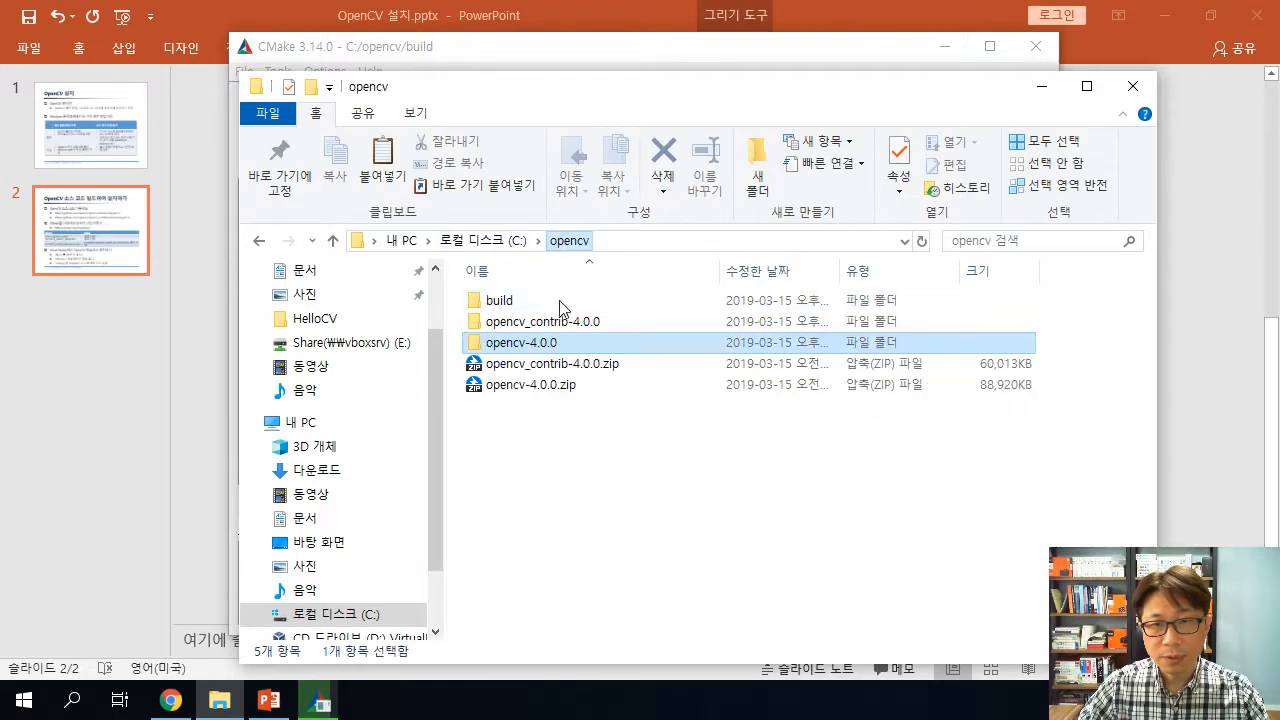
double_click(495, 300)
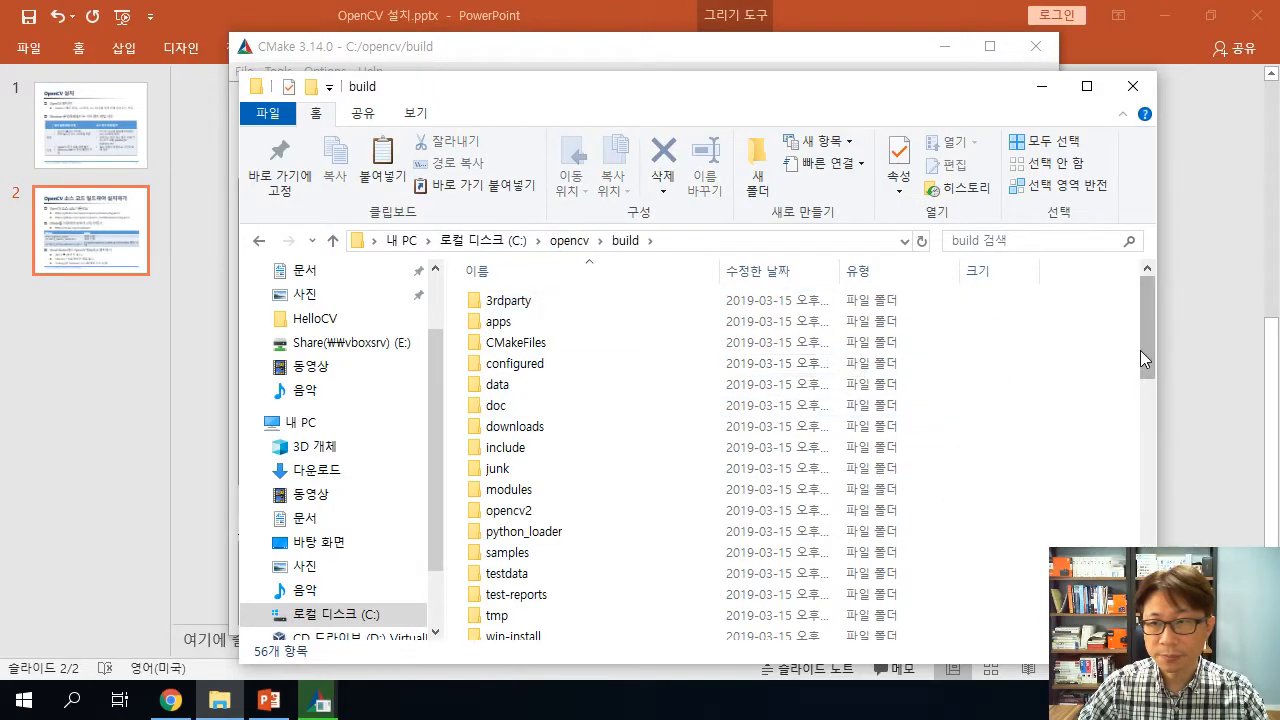
drag(1140, 350, 1135, 523)
click(316, 706)
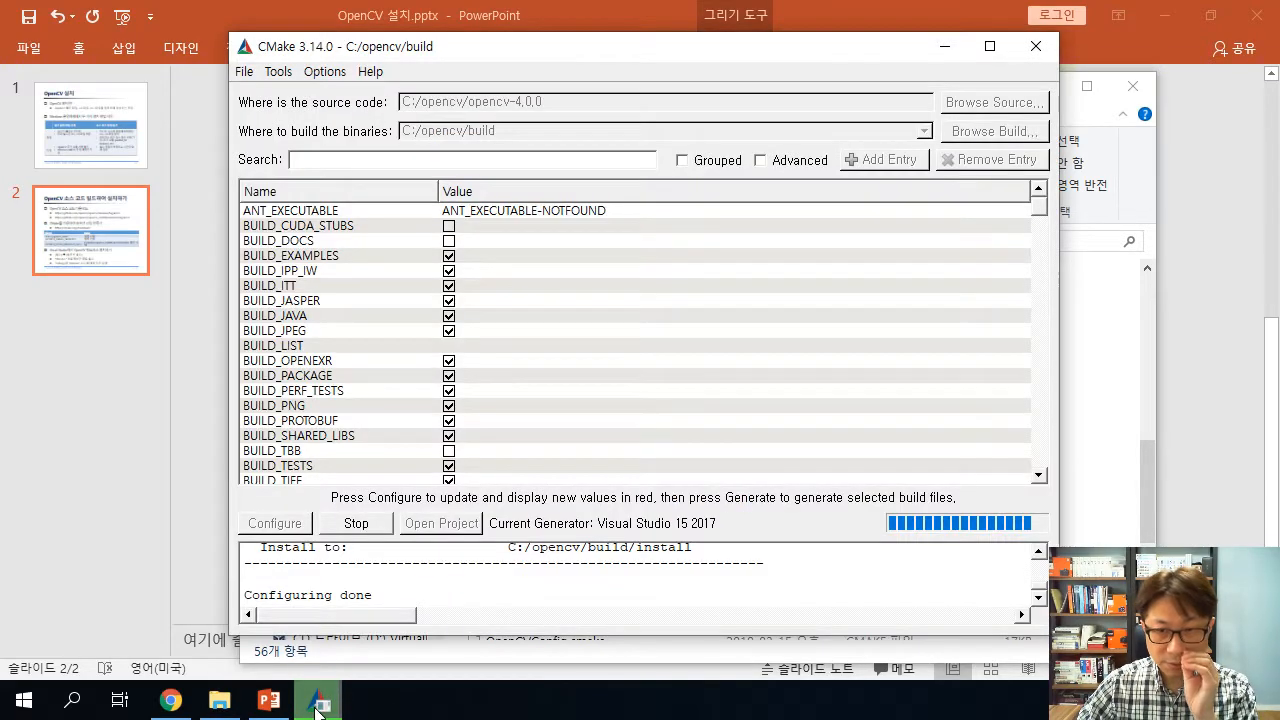
click(219, 701)
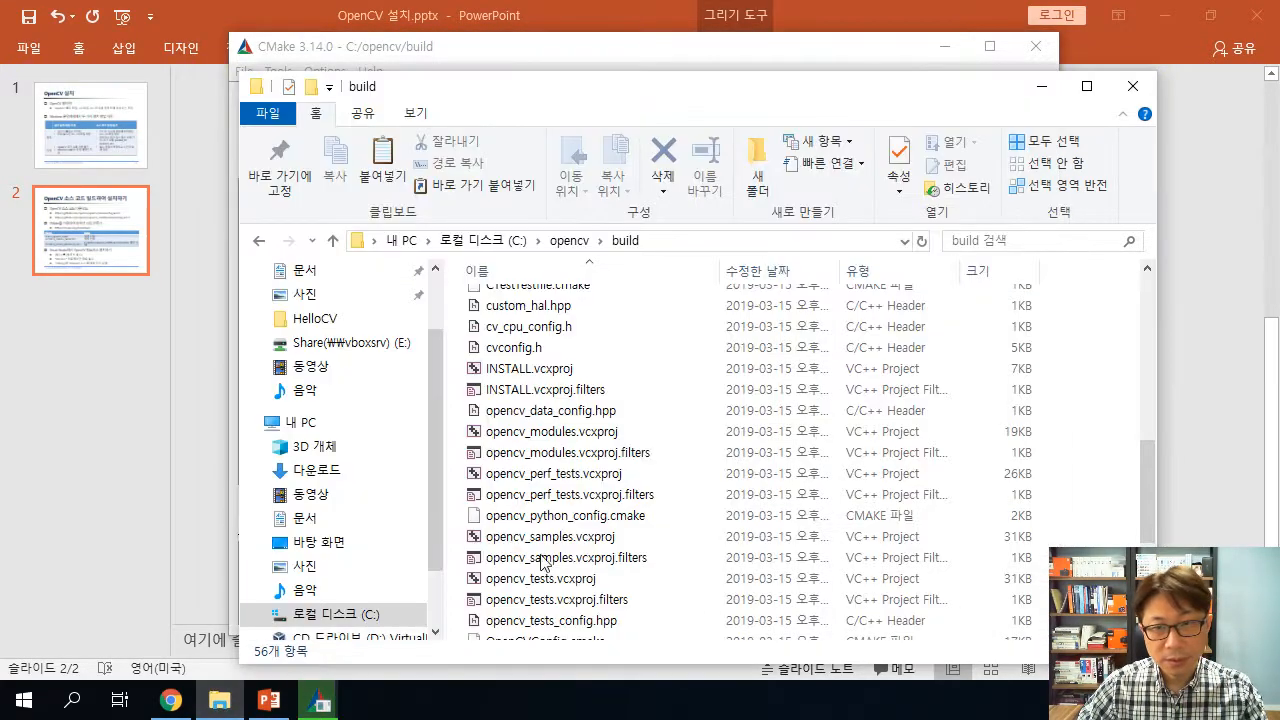
click(612, 433)
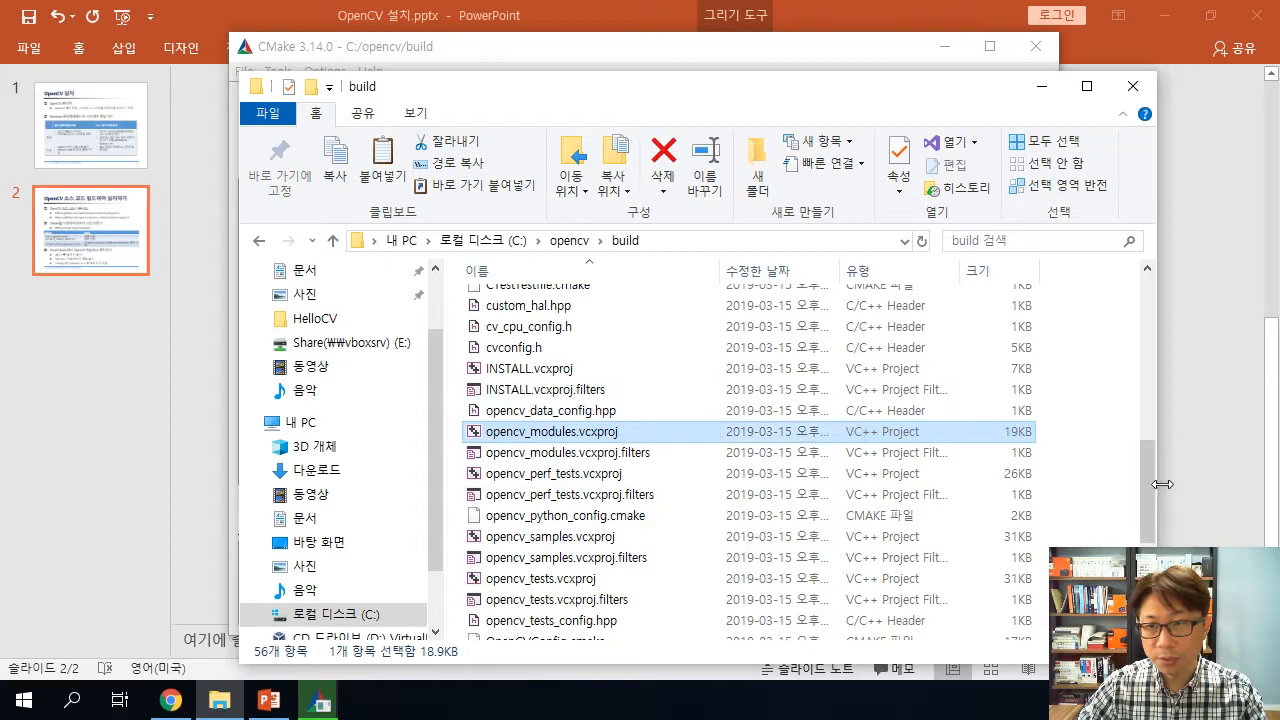
click(866, 279)
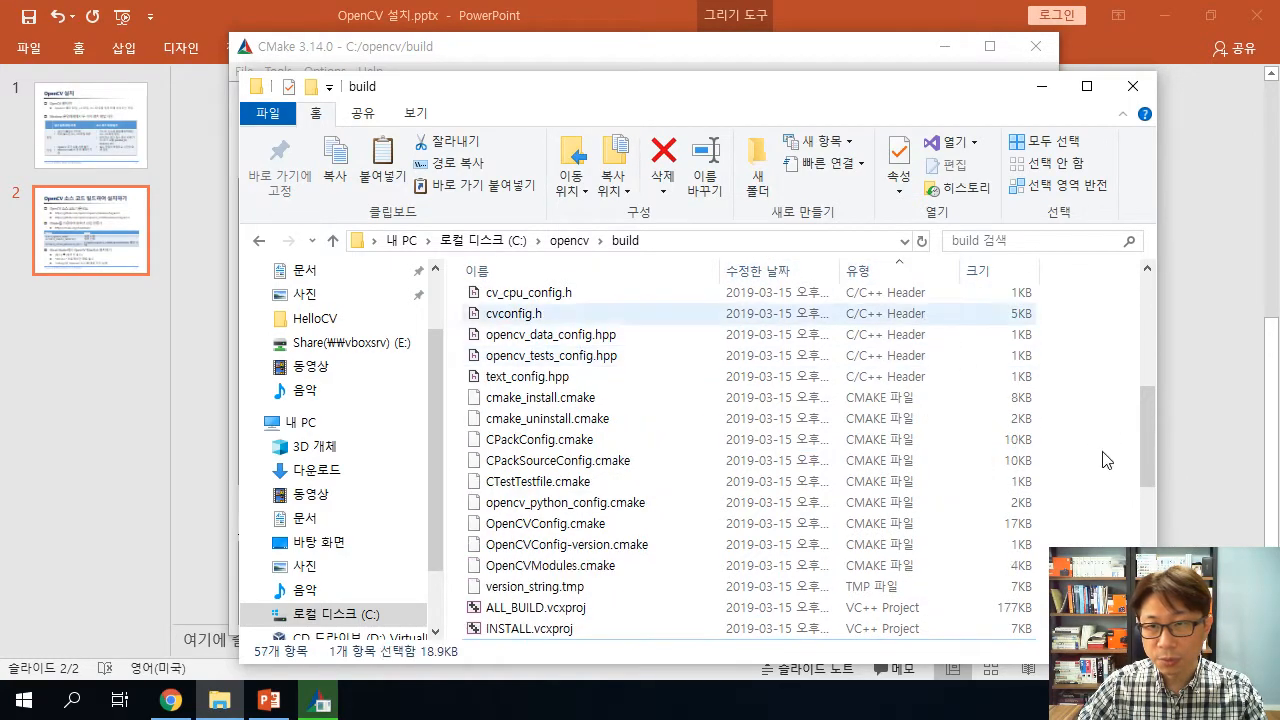
drag(1143, 457, 1146, 586)
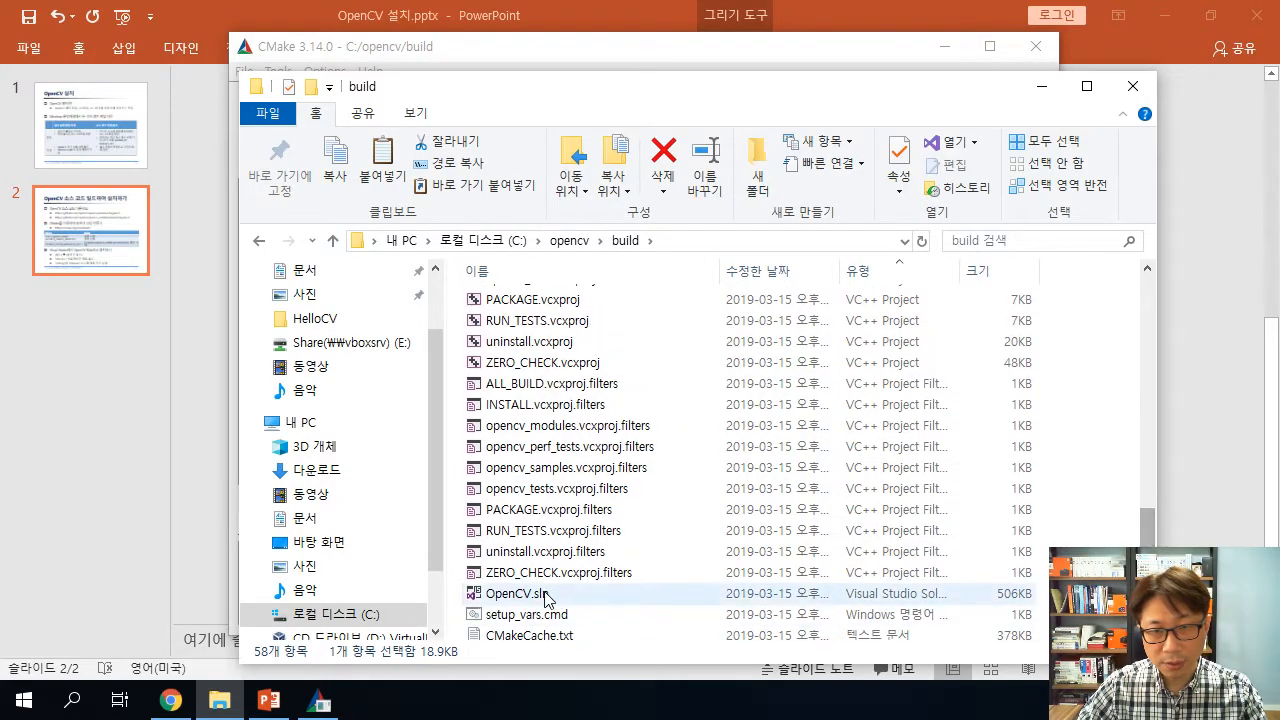
click(500, 588)
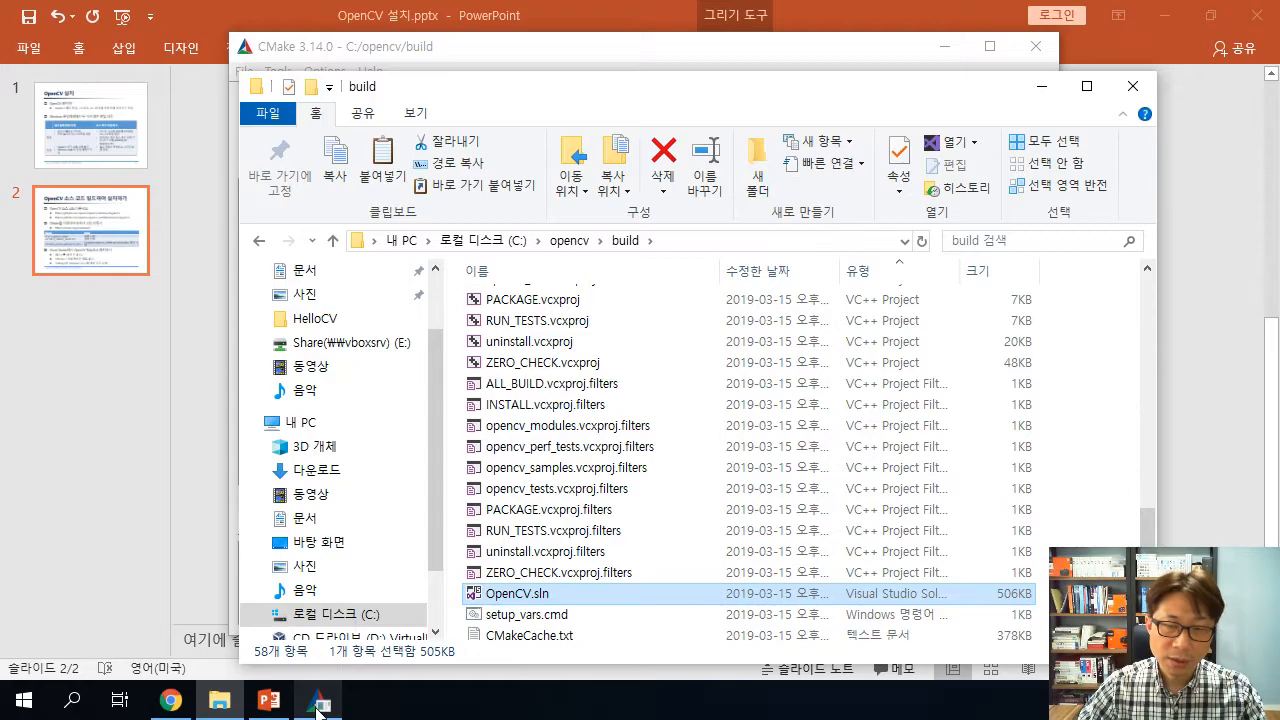
Switch back to CMake, open the generated project with Visual Studio 2017, and close the CMake window.
click(334, 705)
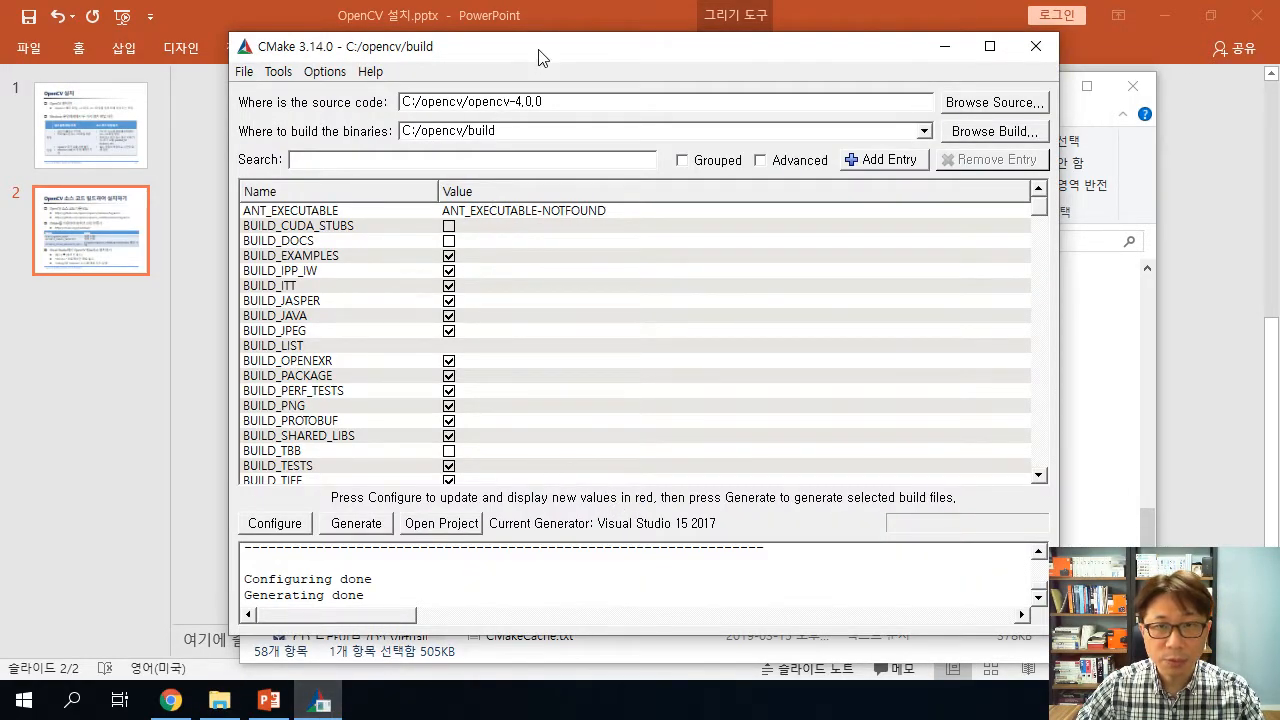
drag(537, 49, 526, 40)
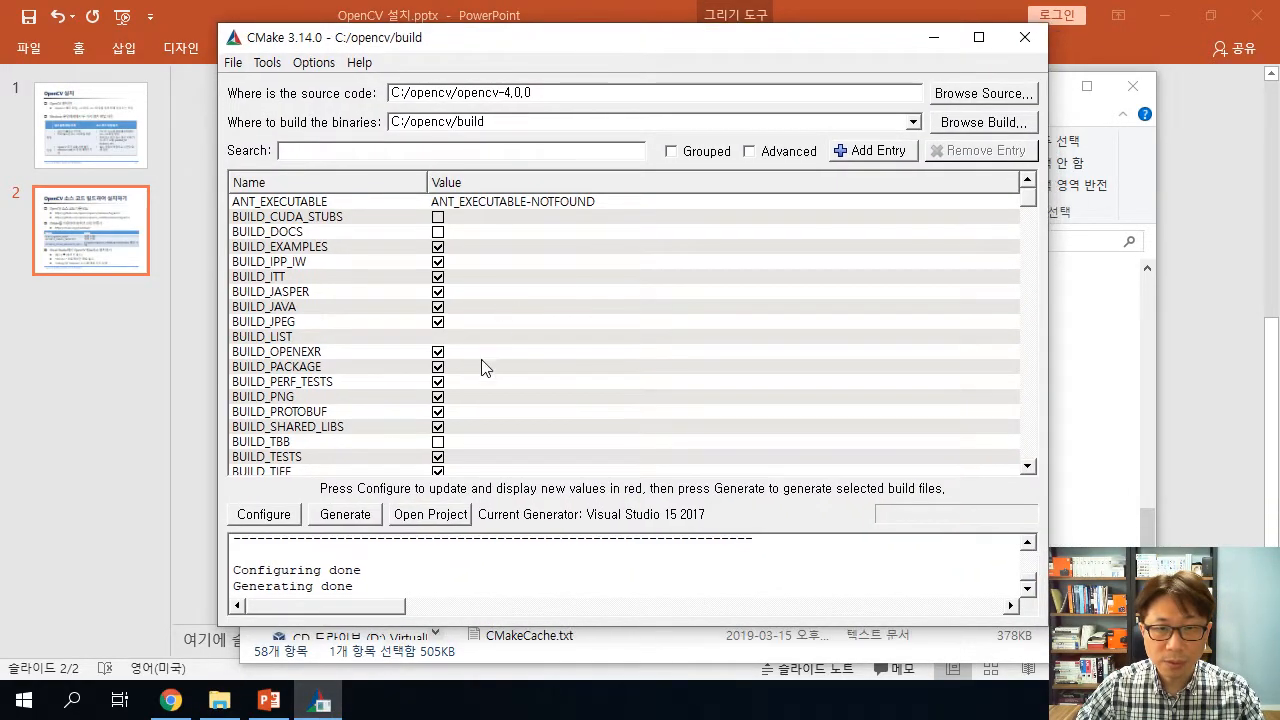
click(465, 519)
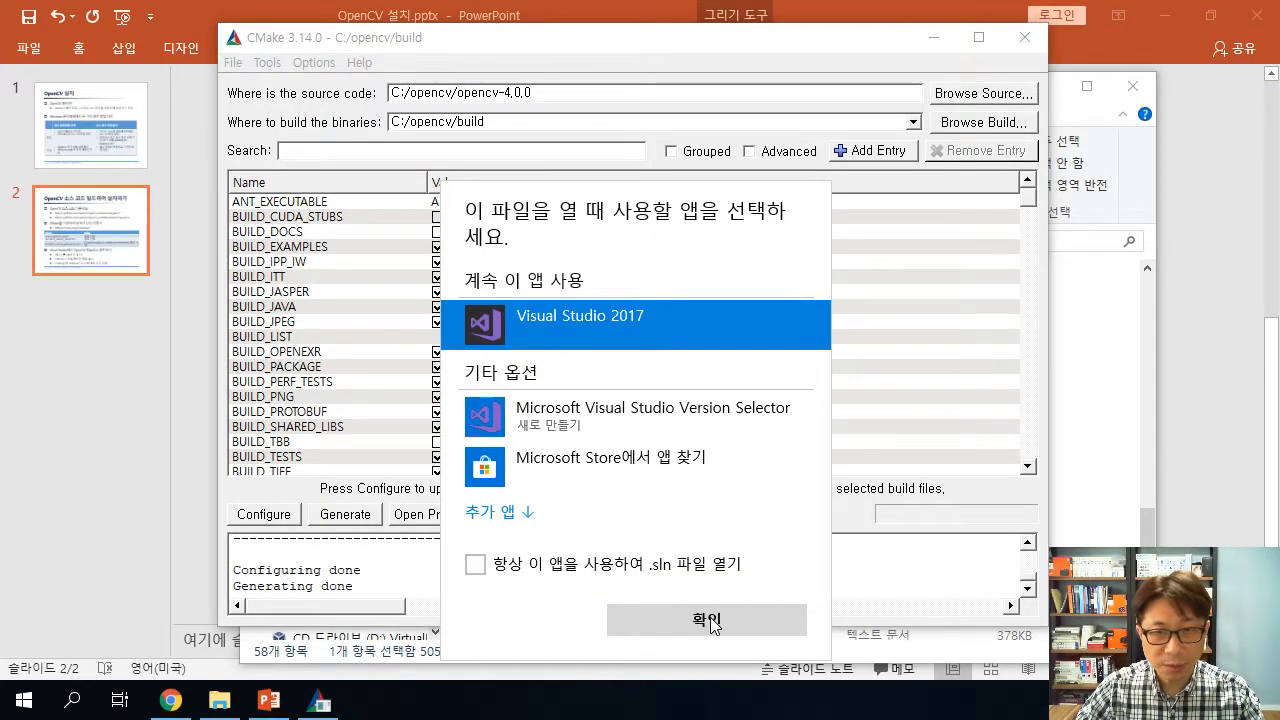
click(707, 620)
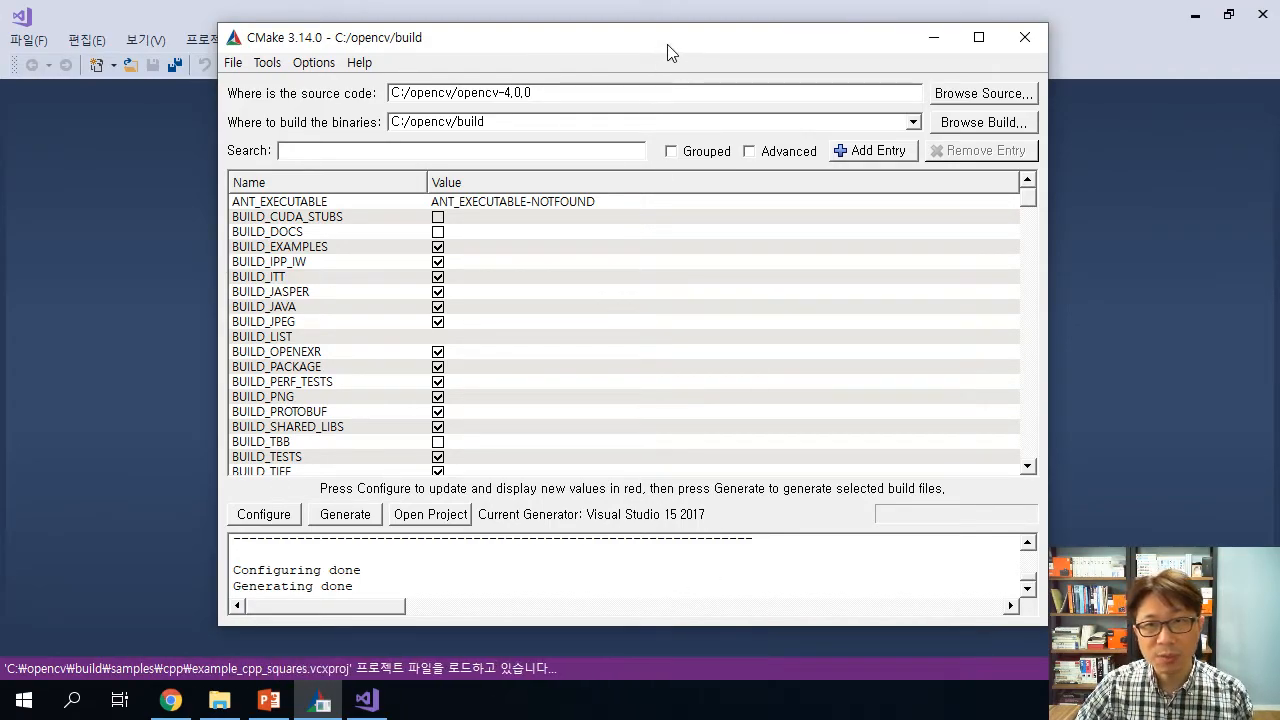
drag(668, 40, 700, 41)
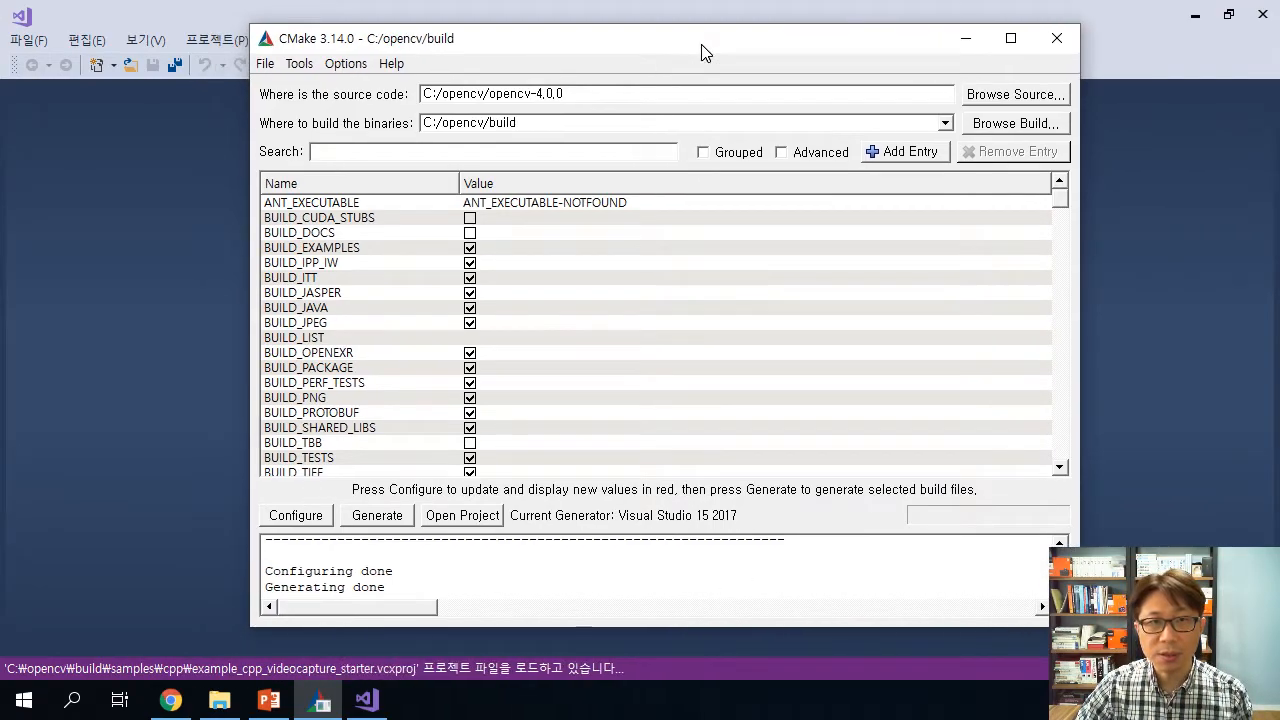
click(1058, 40)
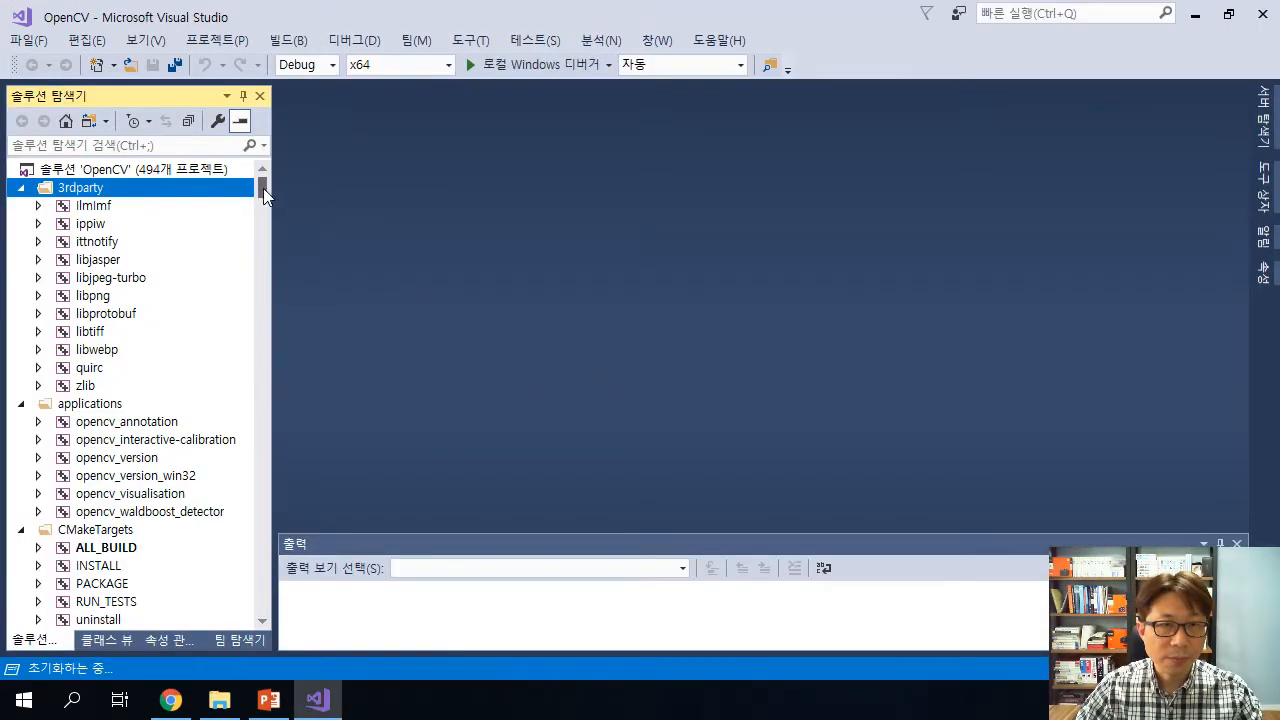
Build the entire OpenCV solution in the Debug x64 configuration and enlarge the output pane.
drag(263, 188, 280, 155)
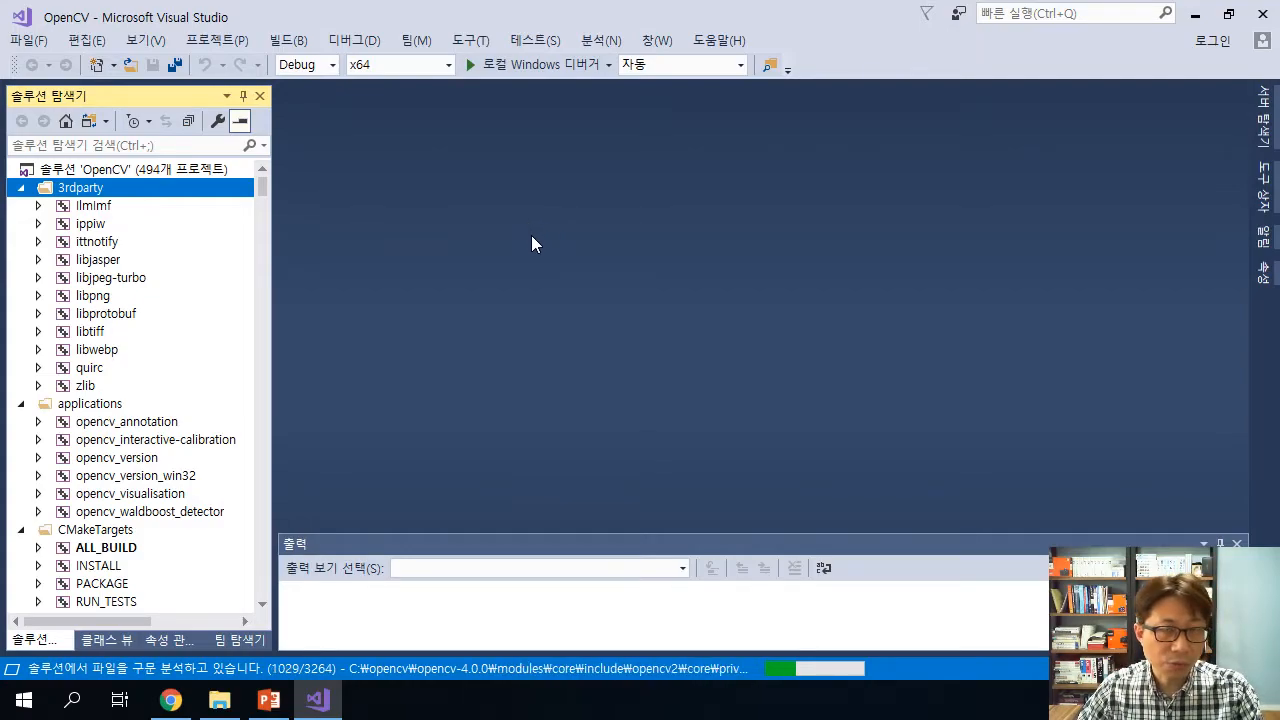
click(332, 65)
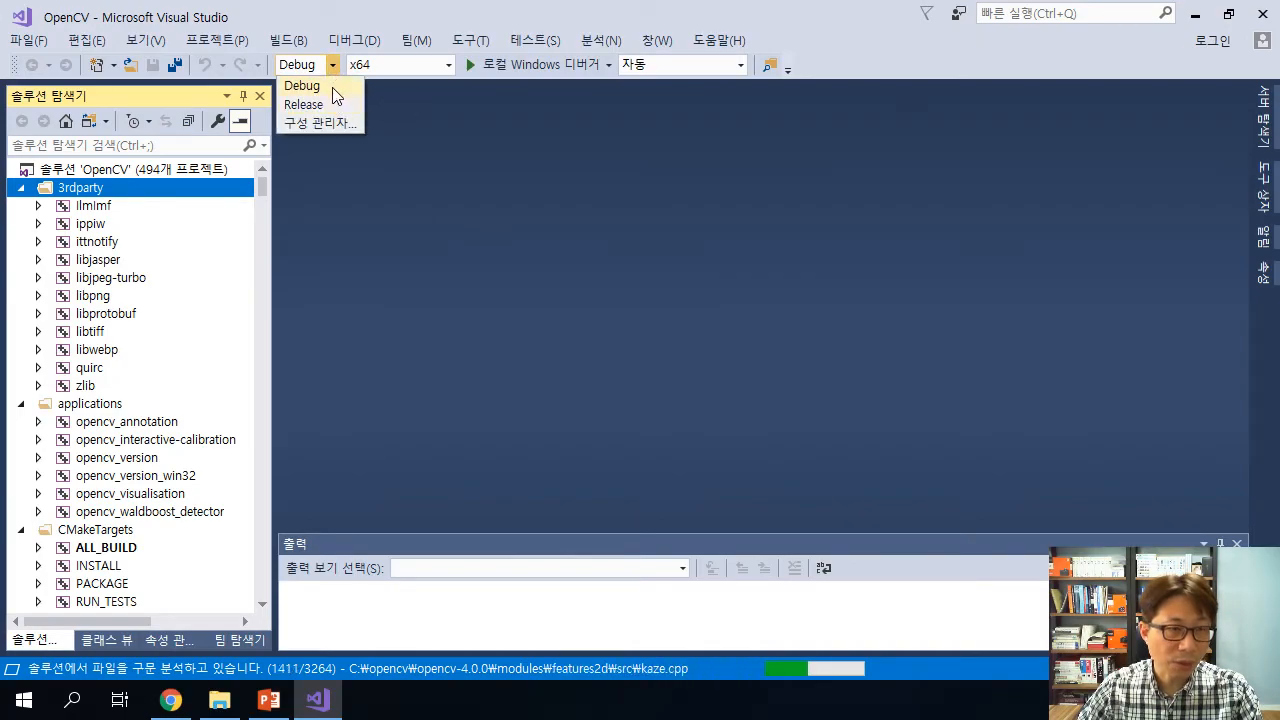
key(Escape)
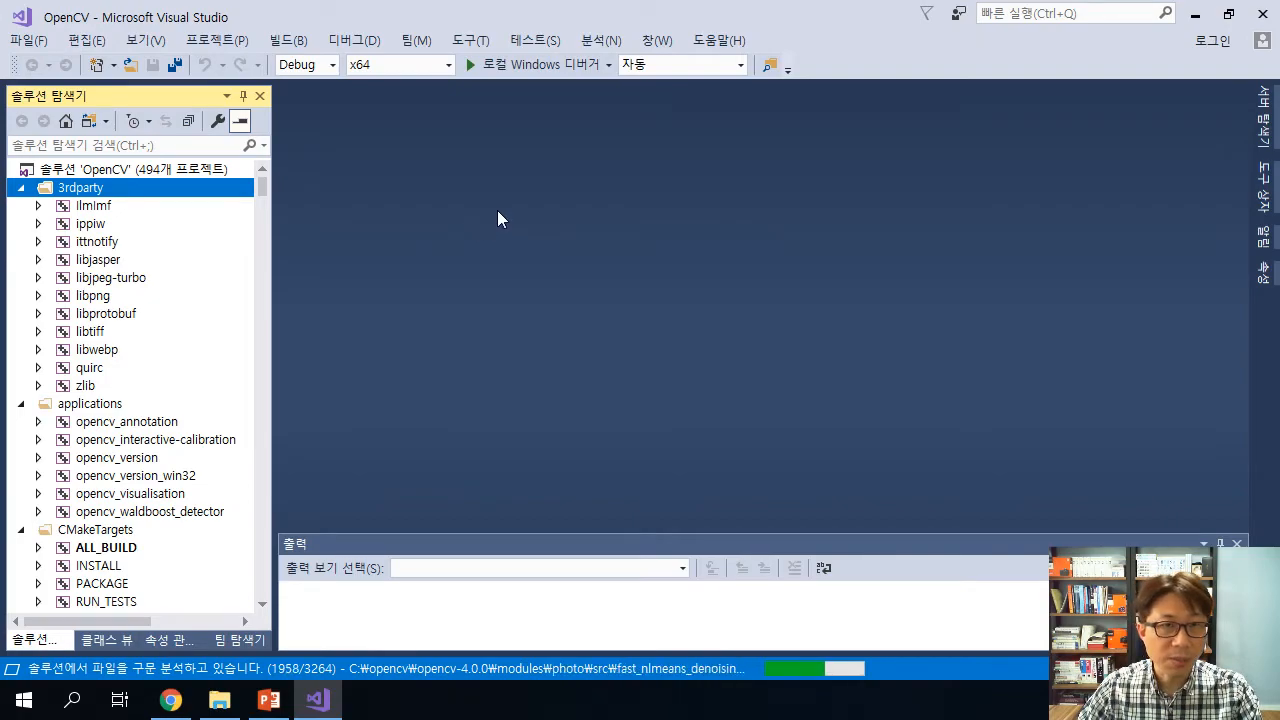
click(295, 42)
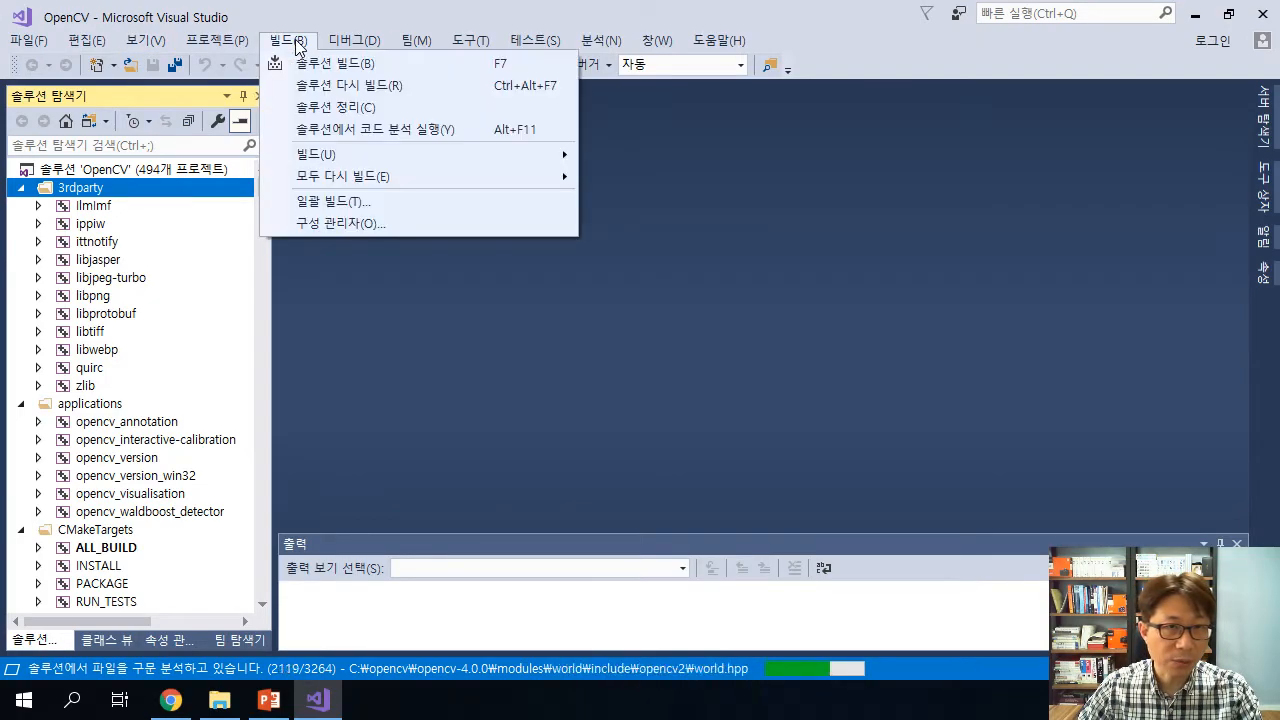
click(450, 63)
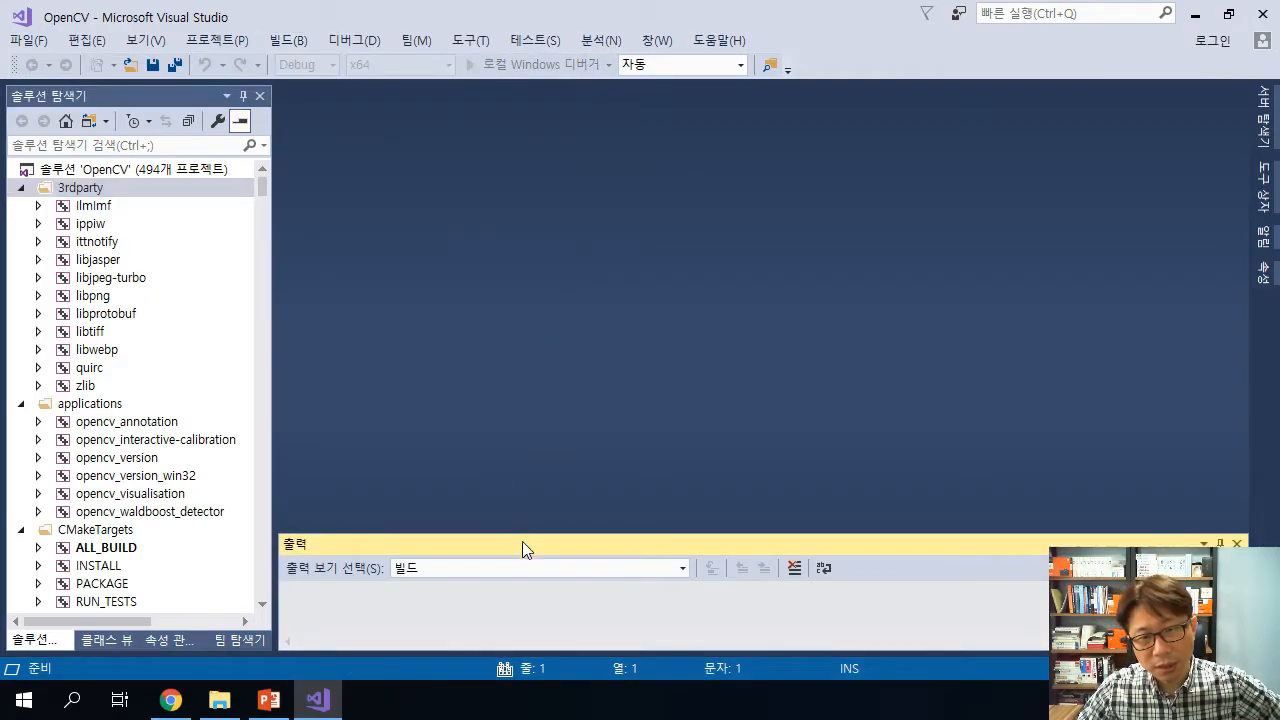
drag(535, 538, 531, 443)
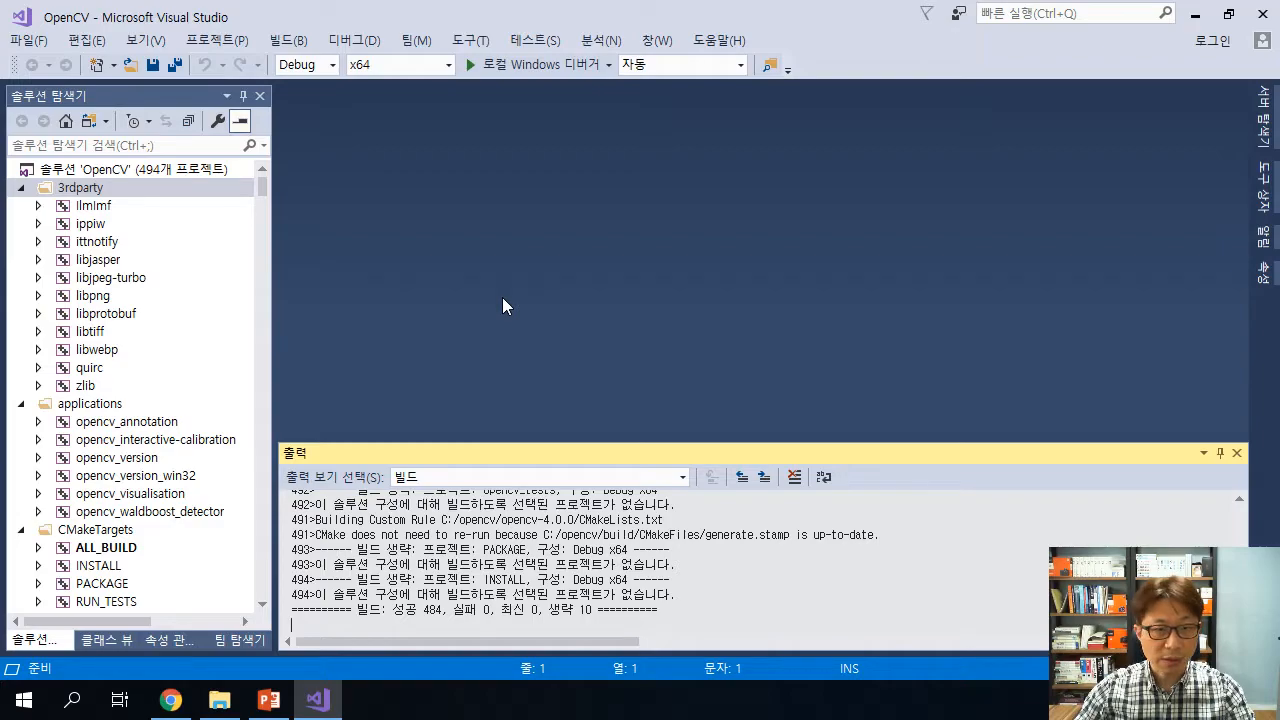
Switch to File Explorer, open the build\bin\Debug folder, sort it by type and locate opencv_world400d.dll.
click(219, 700)
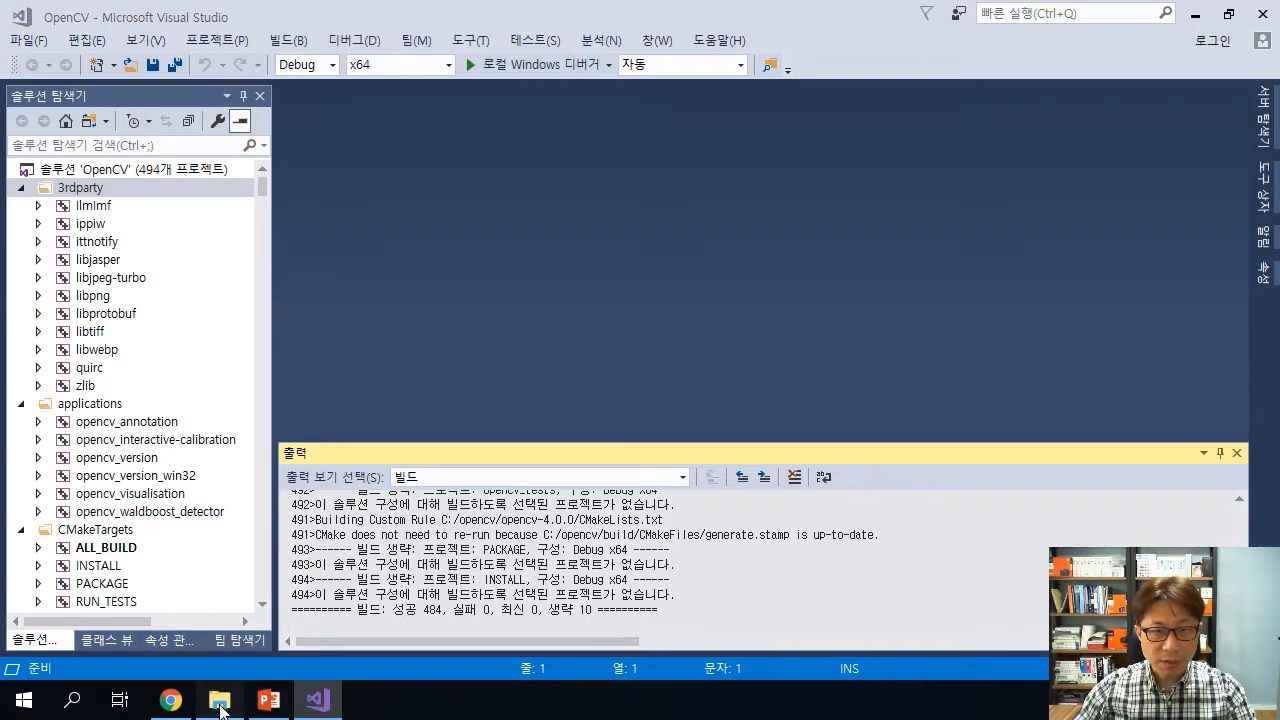
scroll(618, 367, up, 12)
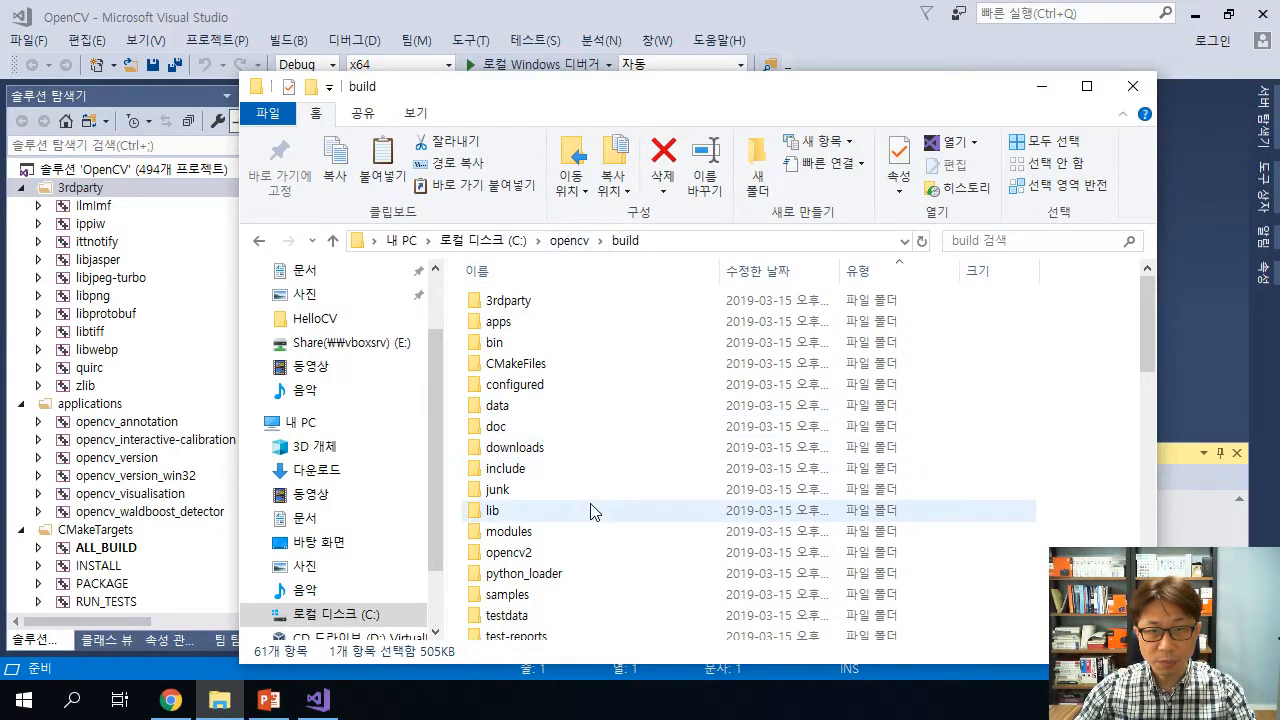
scroll(585, 511, down, 1)
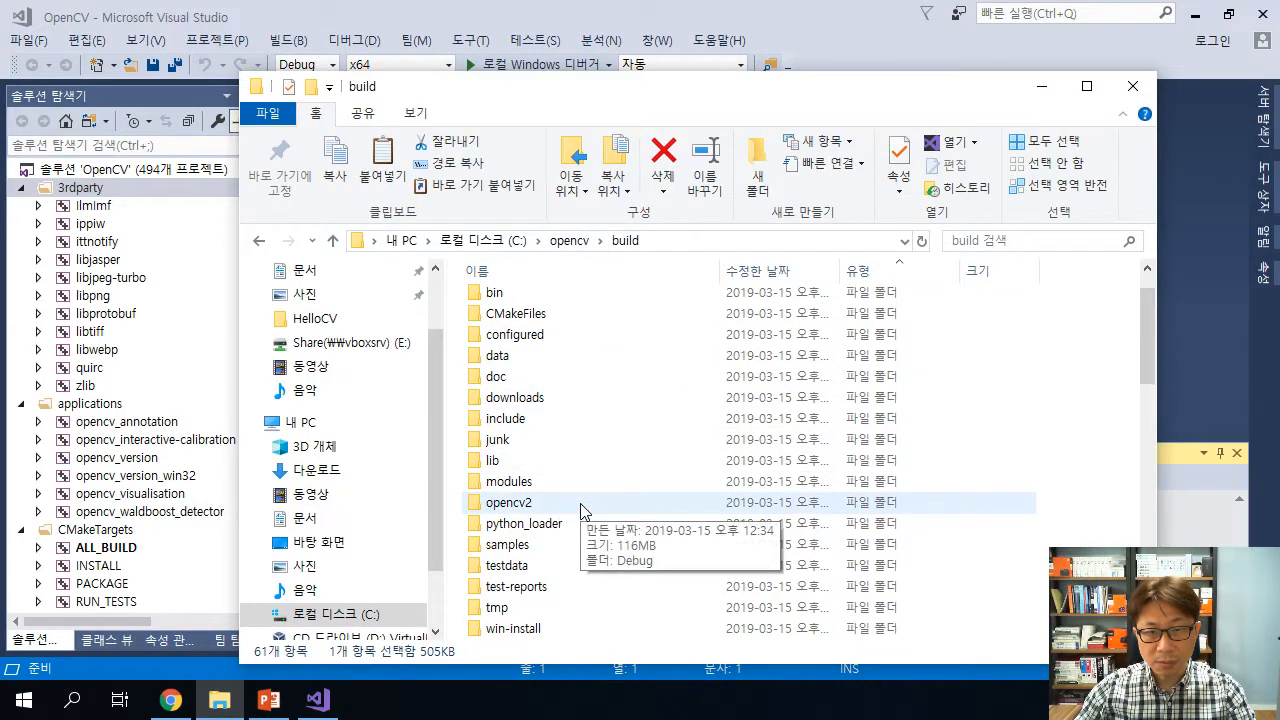
scroll(570, 480, up, 1)
double_click(537, 349)
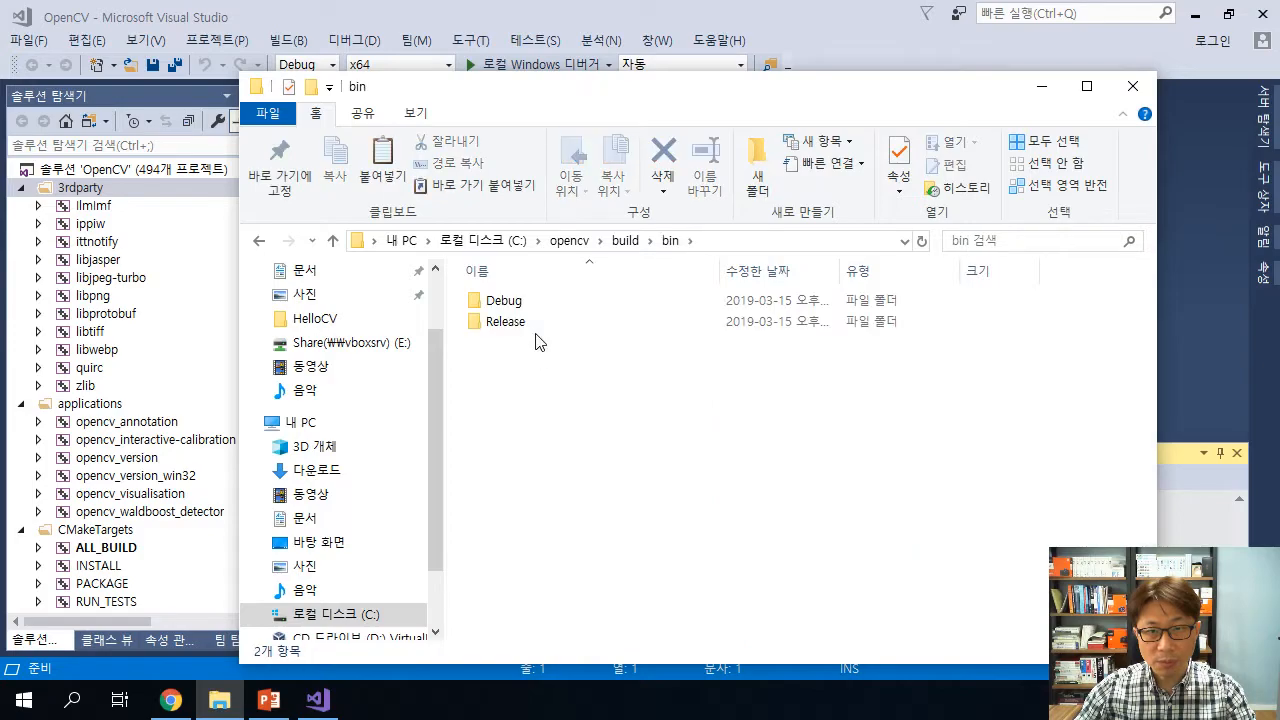
double_click(529, 302)
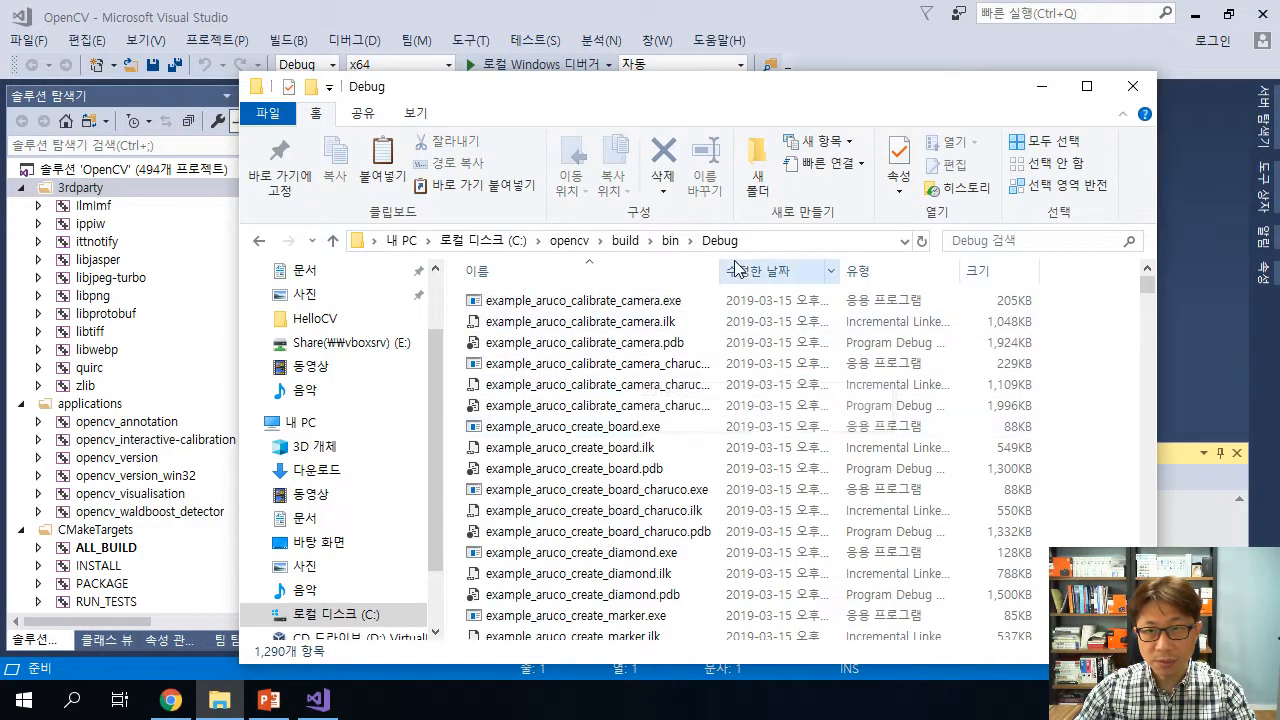
drag(727, 268, 783, 261)
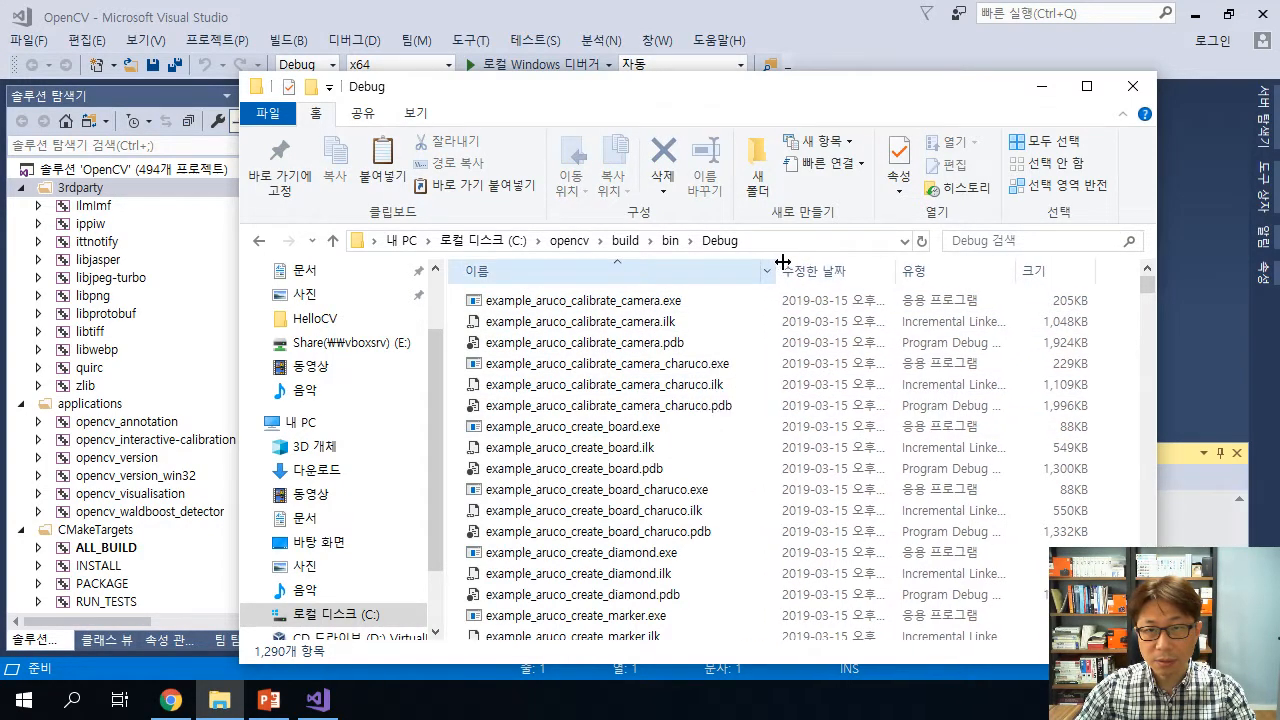
click(951, 271)
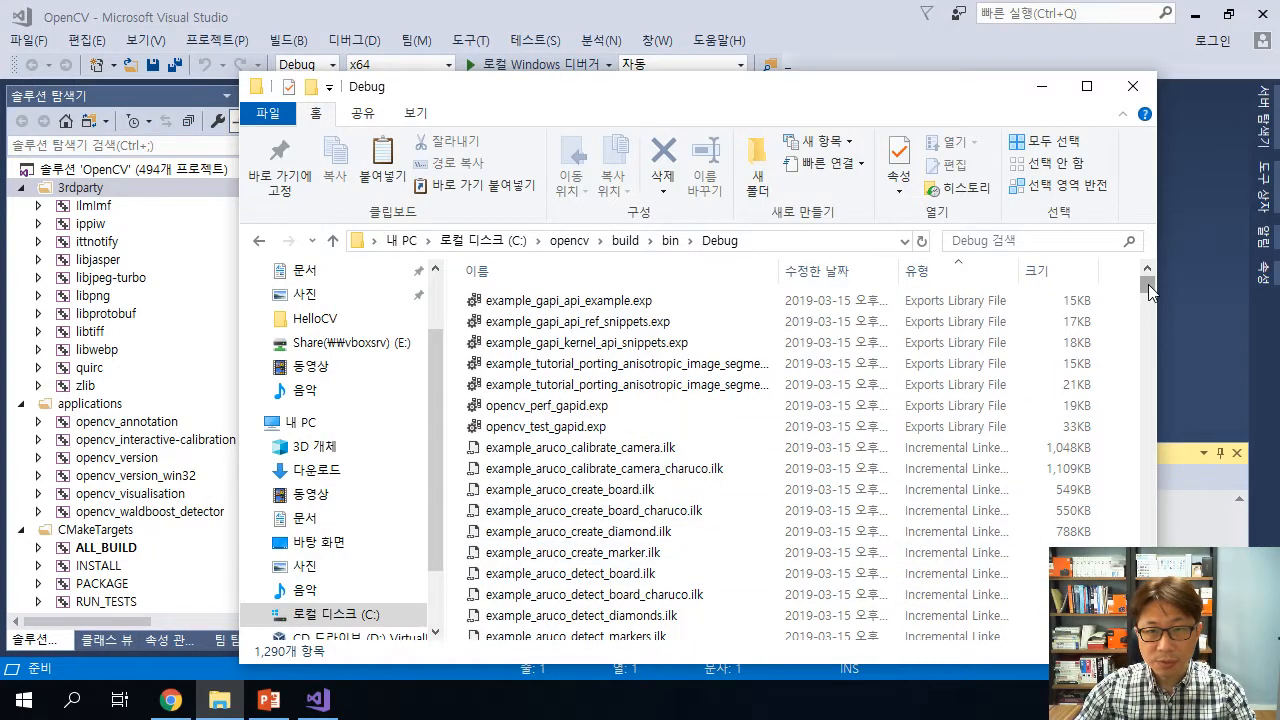
drag(1149, 286, 1143, 600)
click(544, 630)
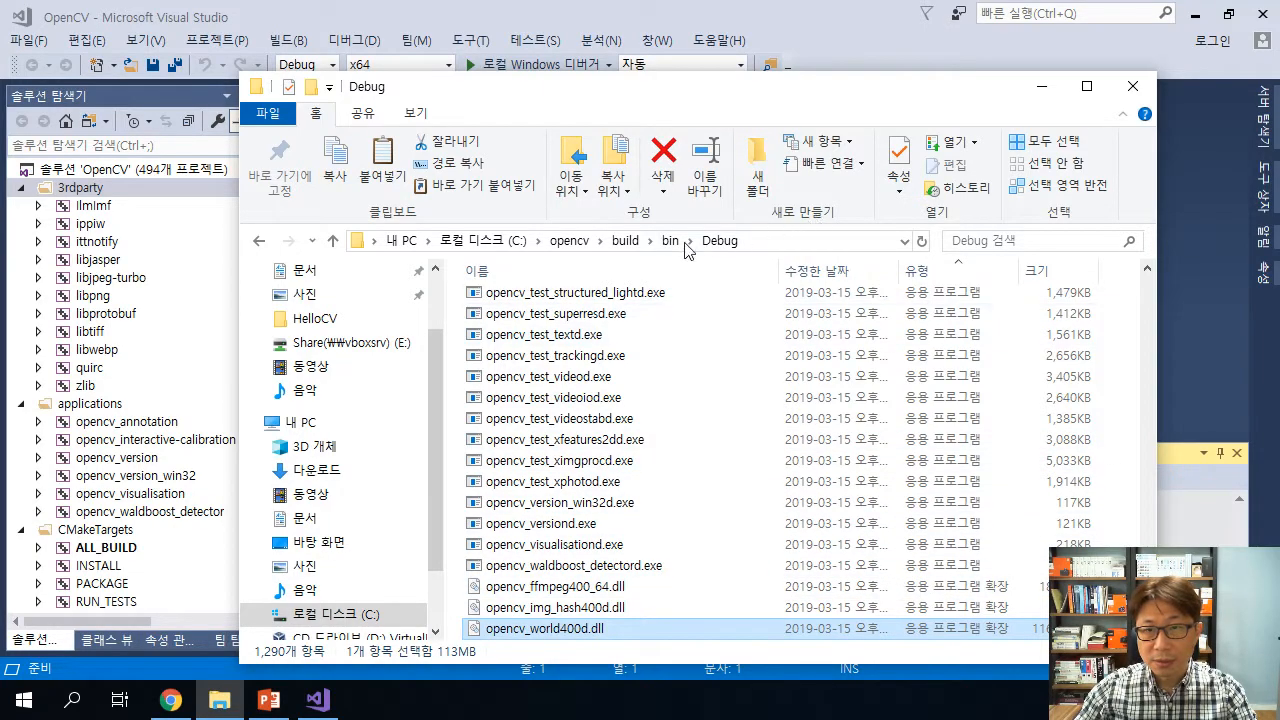
Open the build\lib\Debug folder and sort its files by type to examine the built libraries.
click(625, 240)
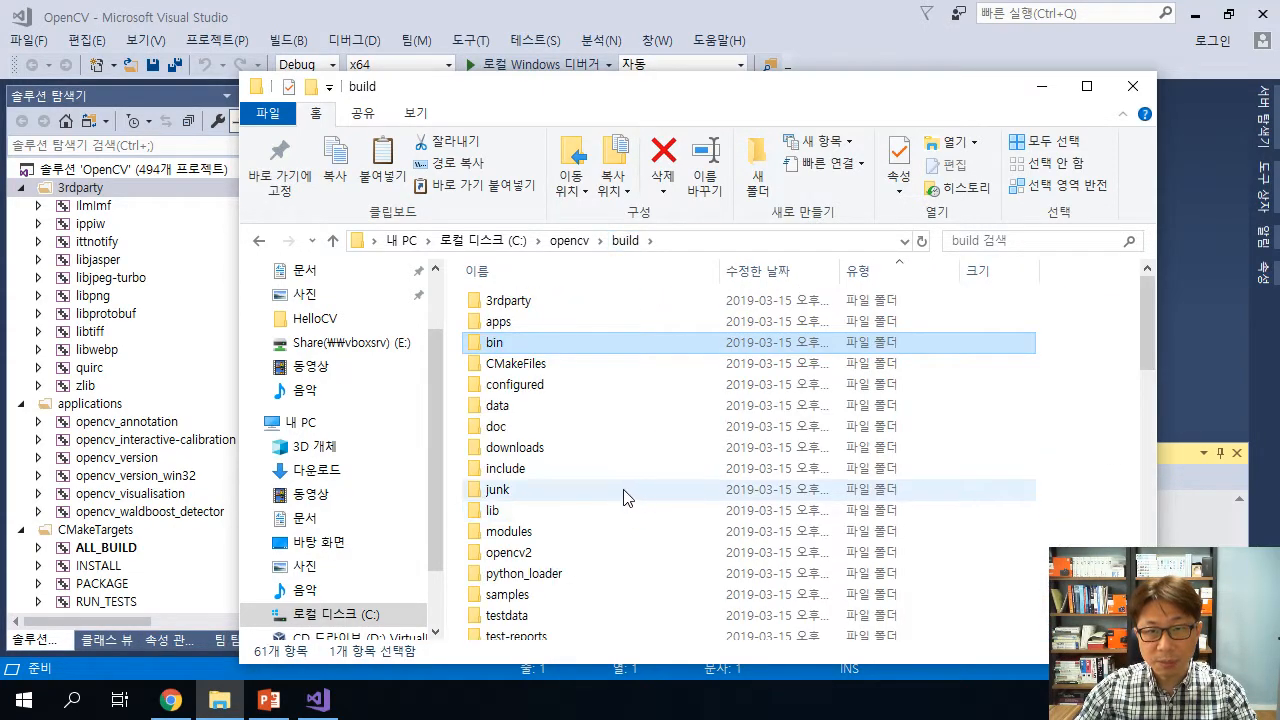
double_click(553, 514)
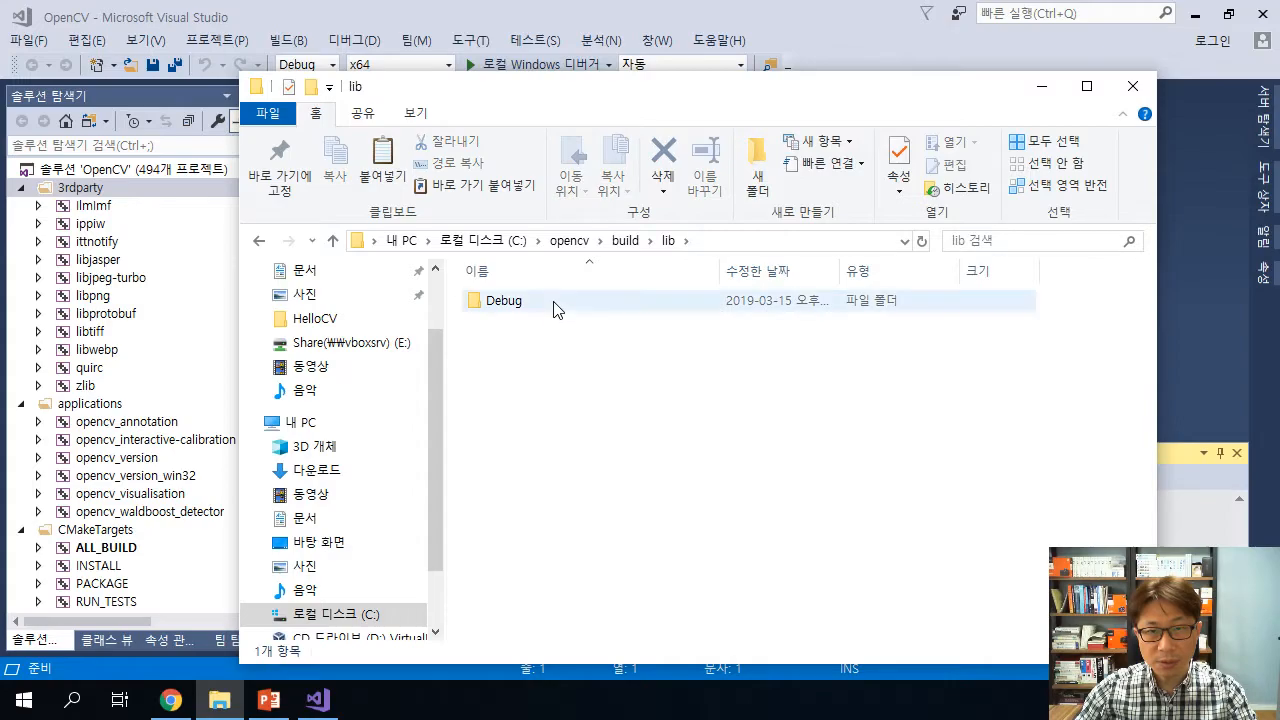
click(557, 309)
double_click(557, 305)
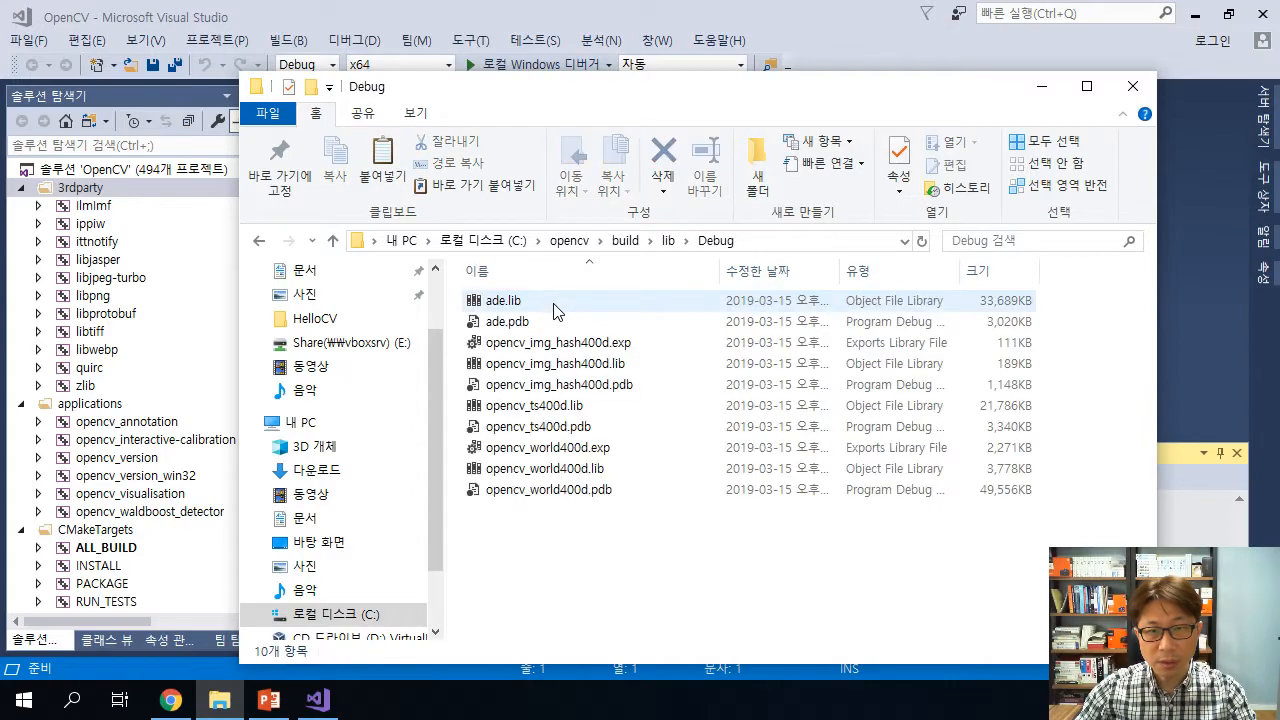
click(895, 271)
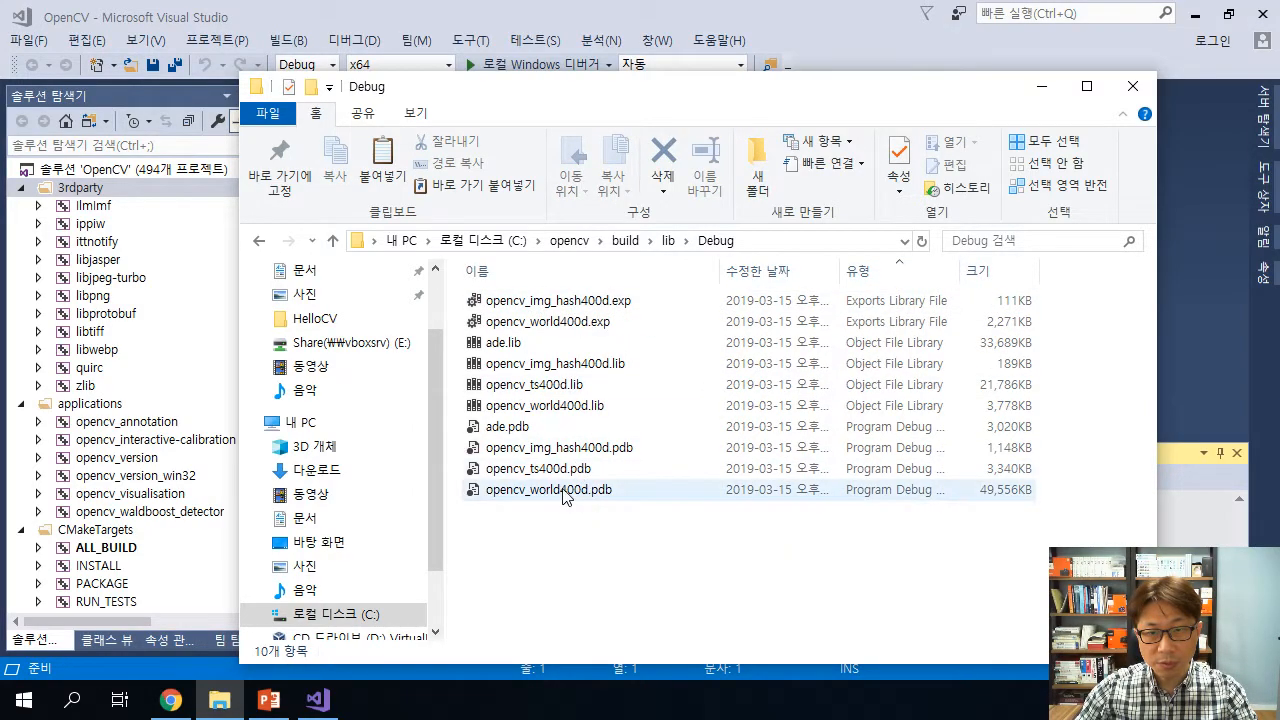
Select opencv_world400d.lib, and look up the include folder of the ml module in opencv-4.0.0\modules.
click(595, 406)
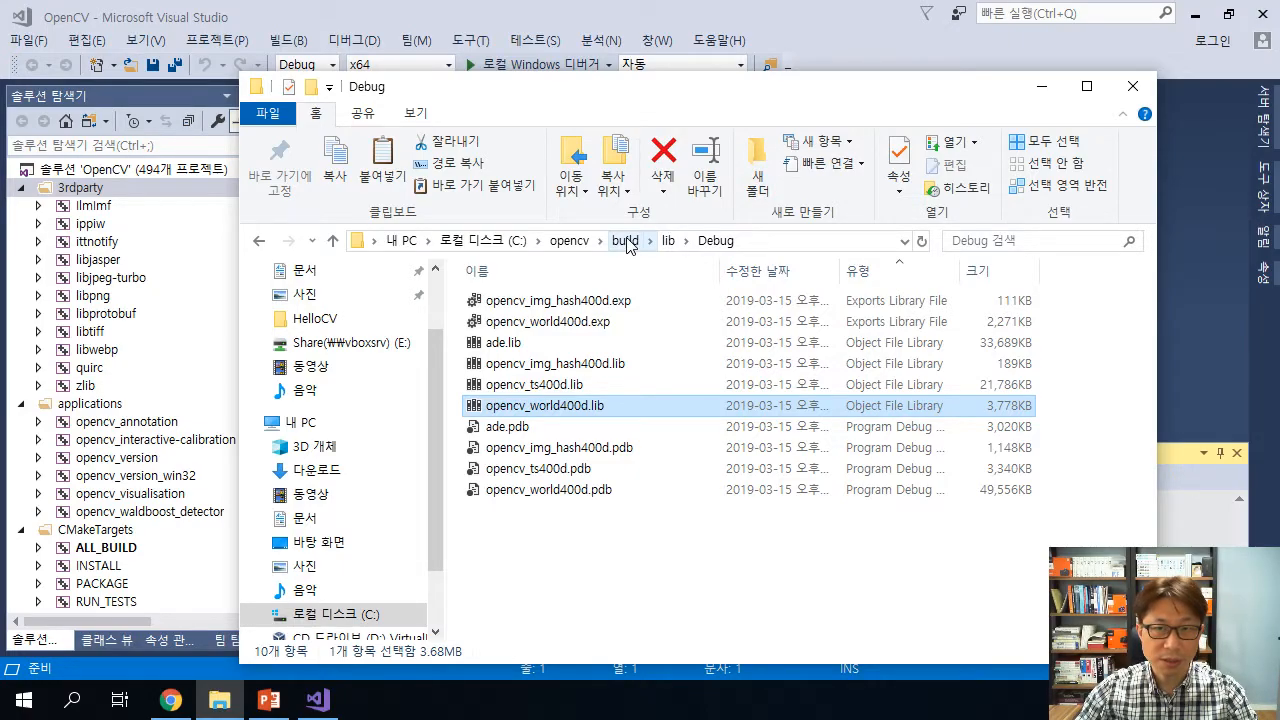
click(569, 241)
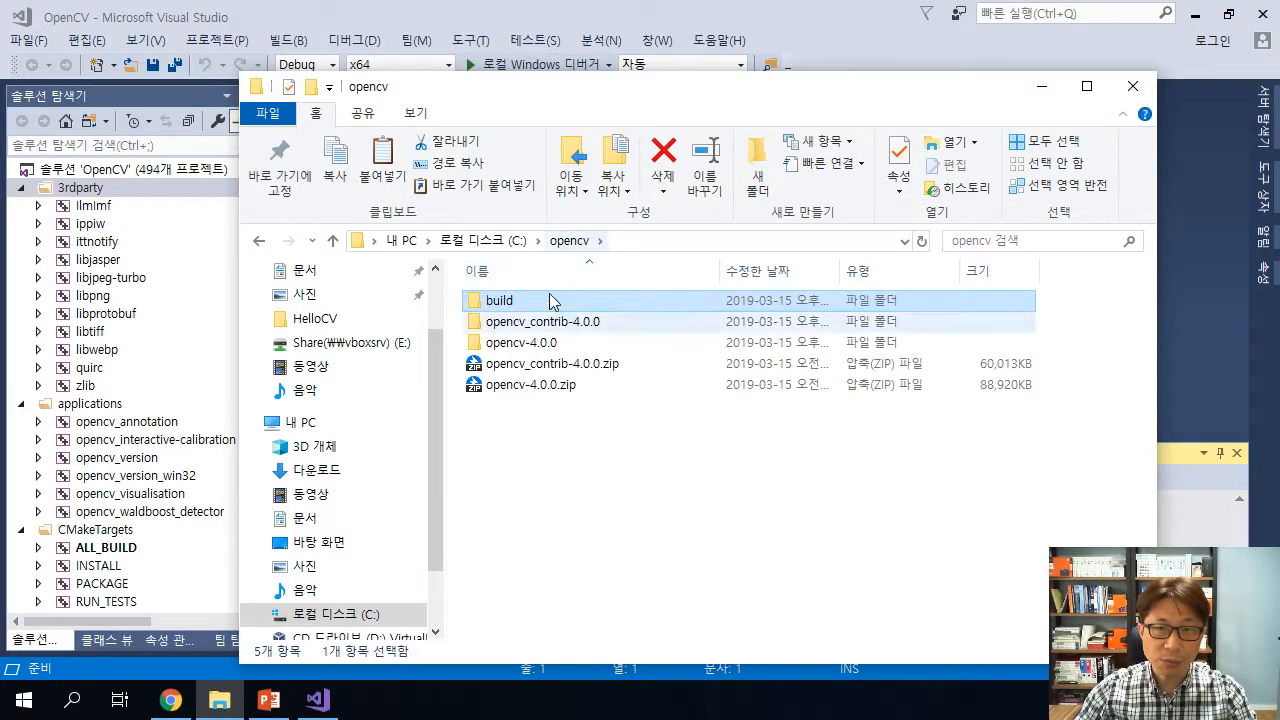
click(556, 344)
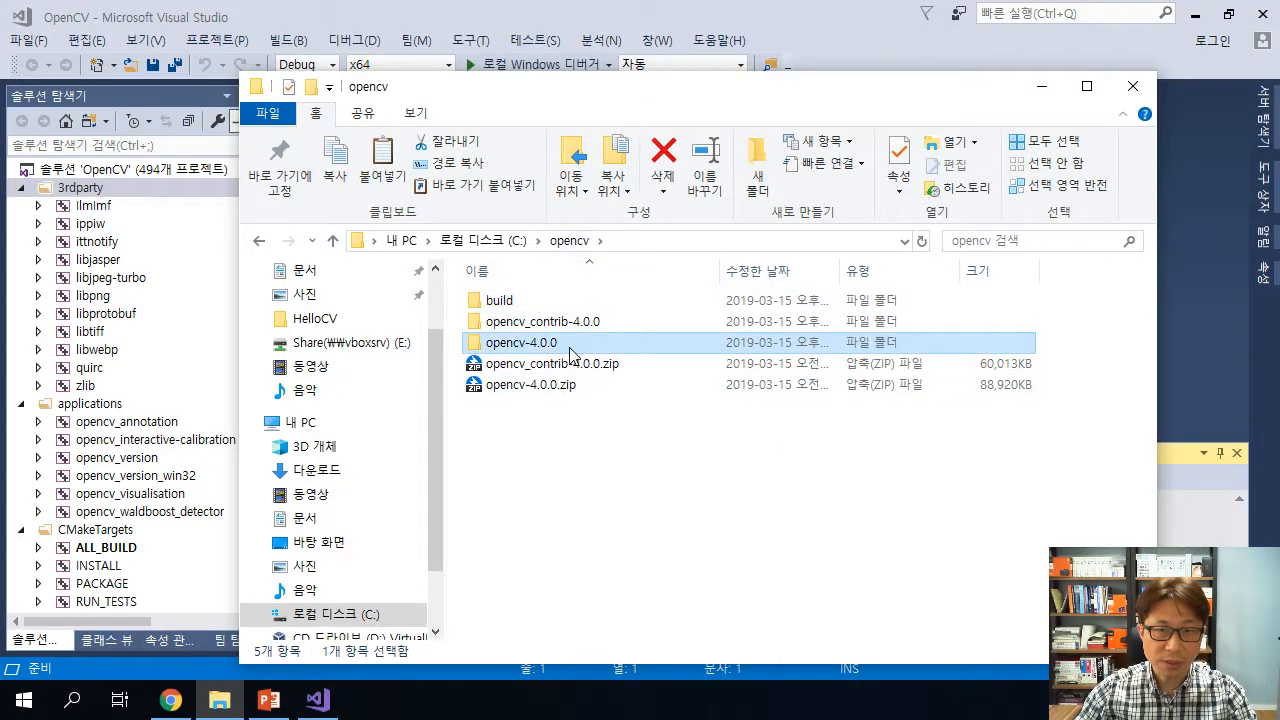
double_click(570, 348)
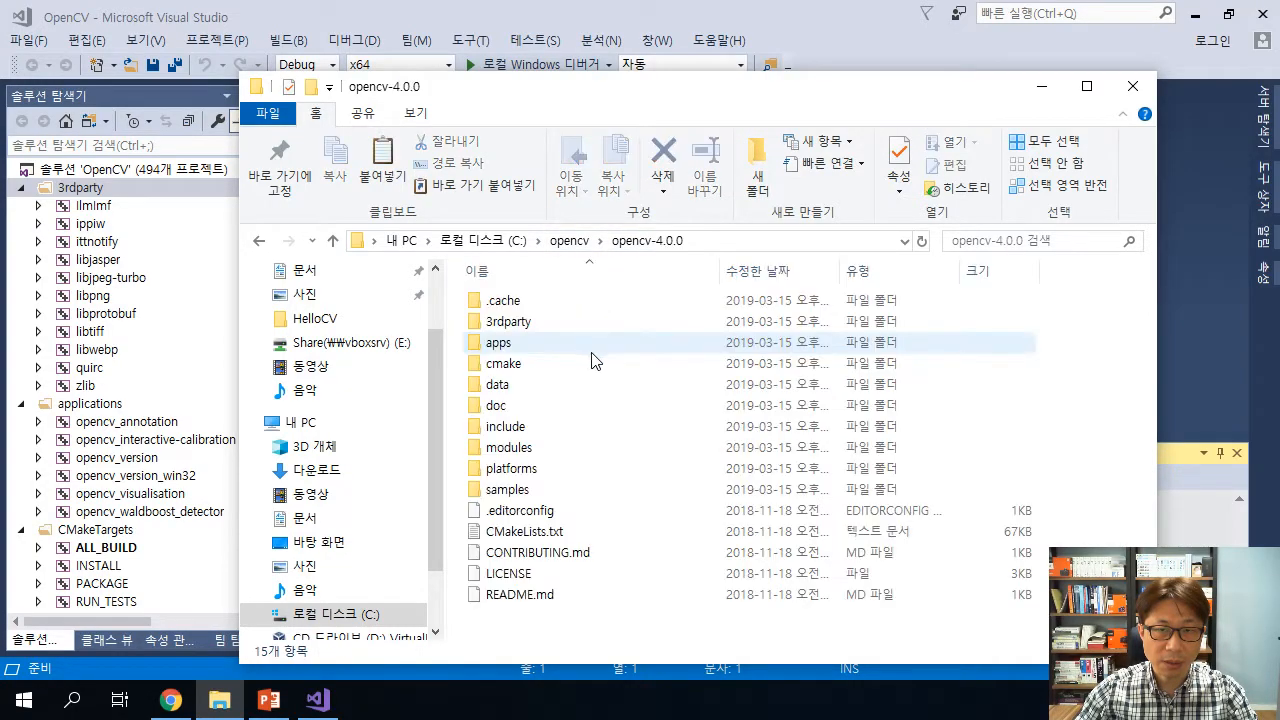
double_click(529, 449)
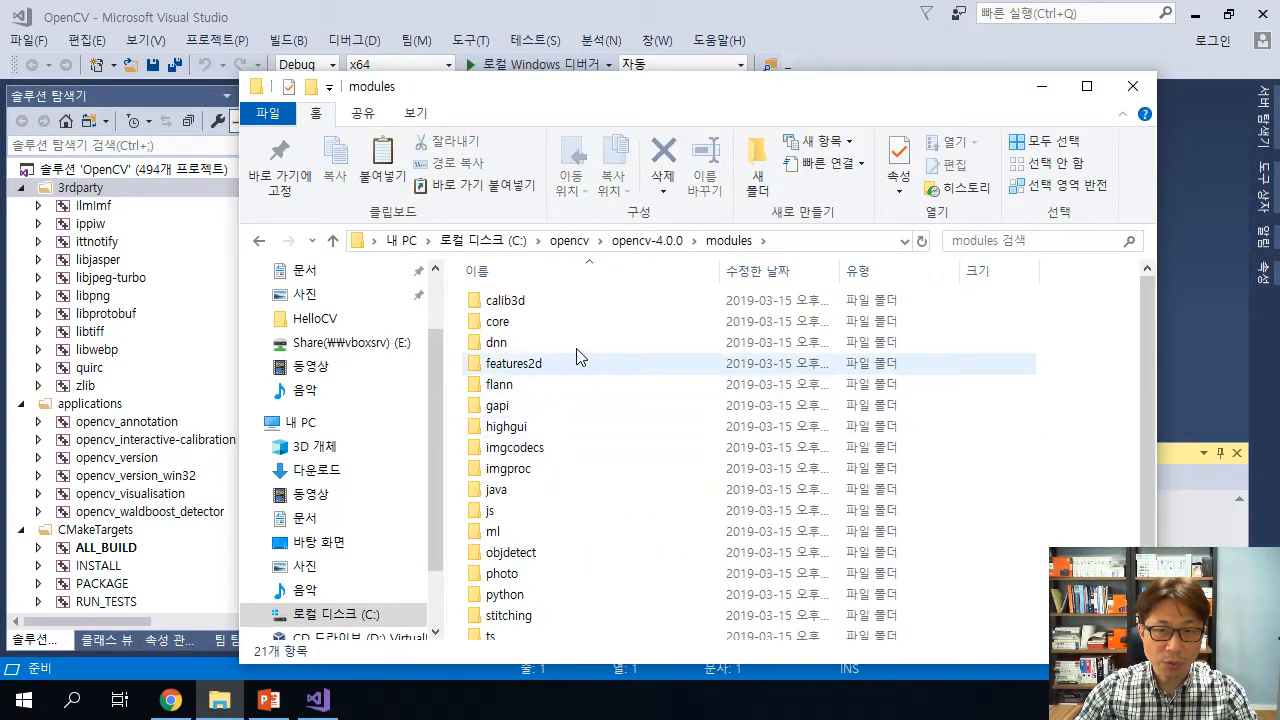
double_click(530, 531)
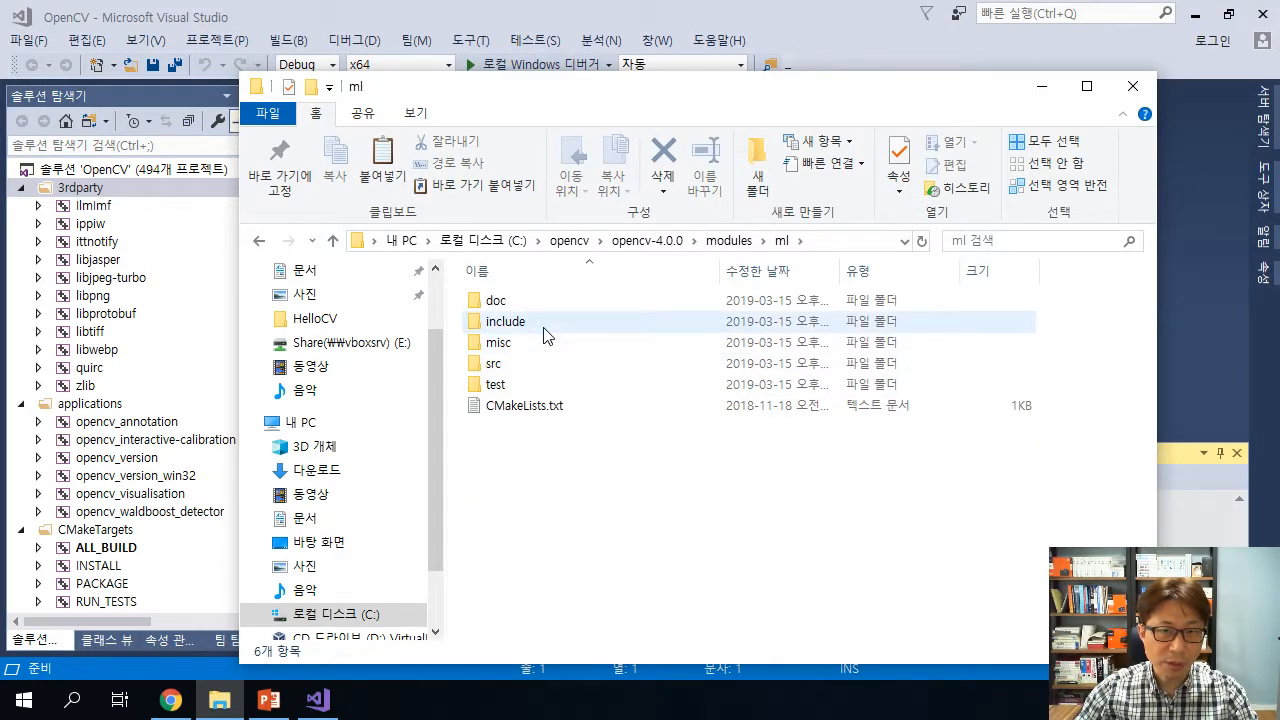
click(544, 332)
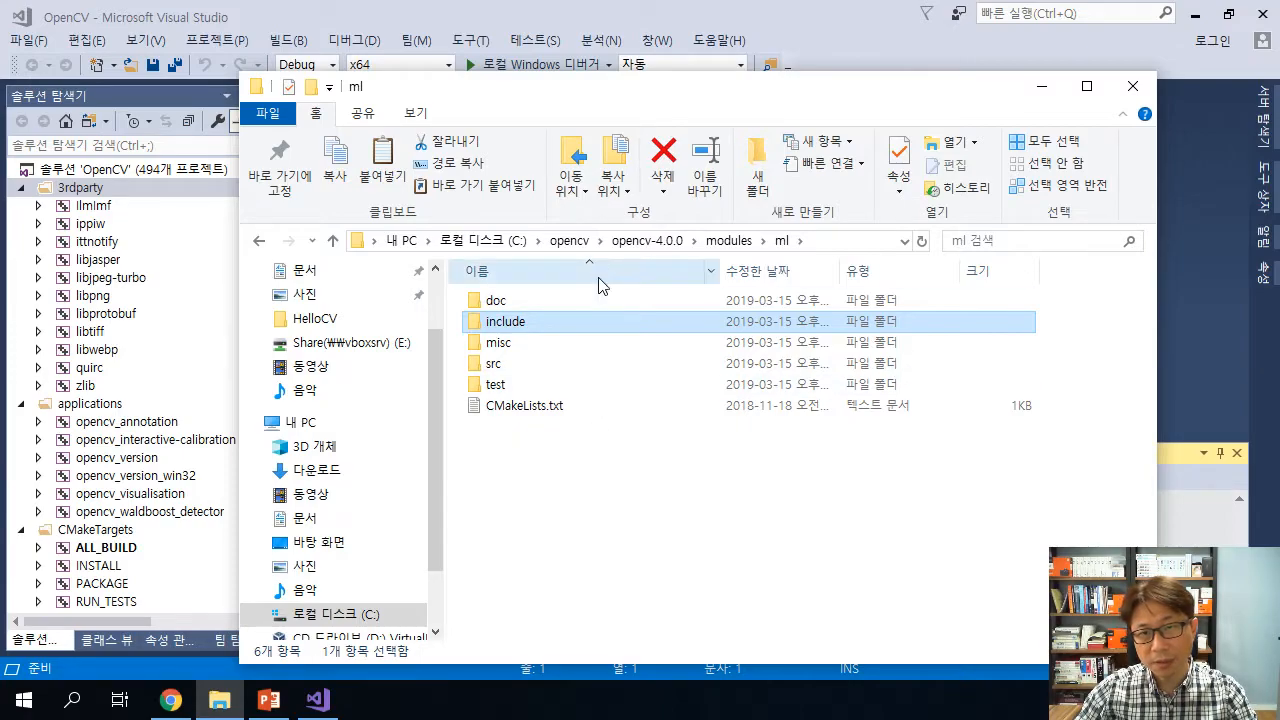
Go back to the C:\opencv\build folder and switch to Visual Studio.
click(575, 243)
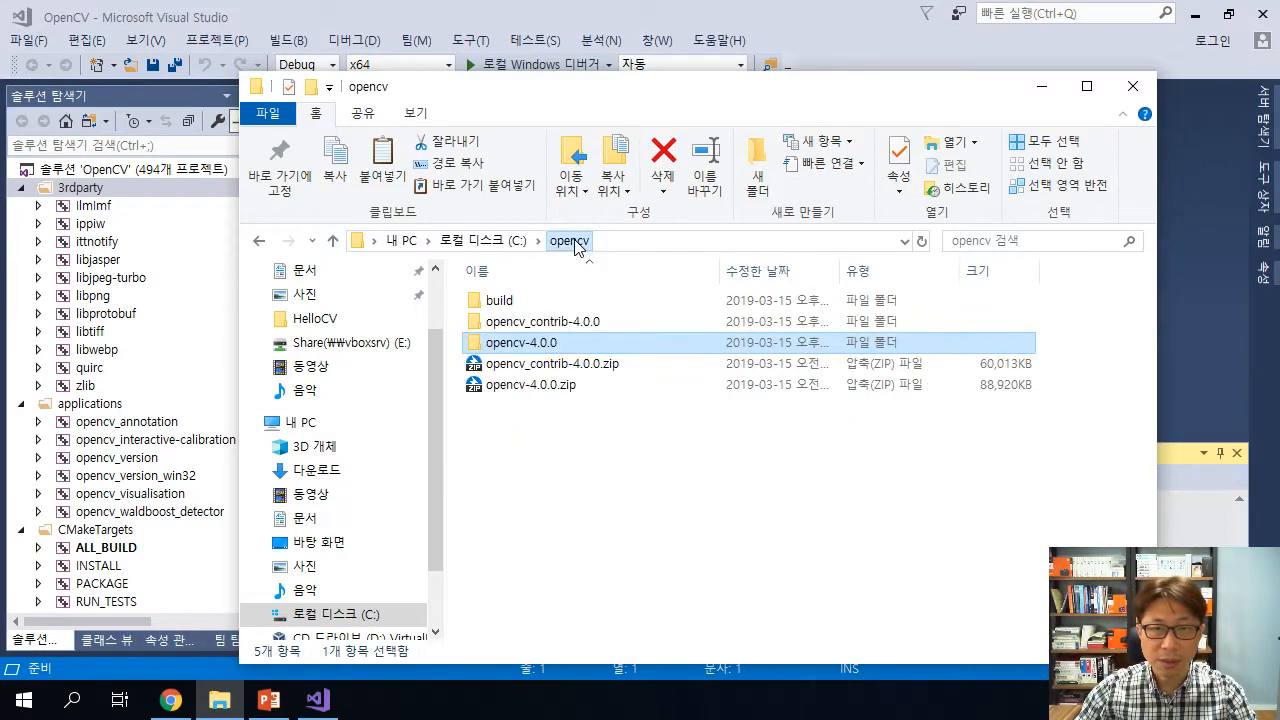
double_click(567, 303)
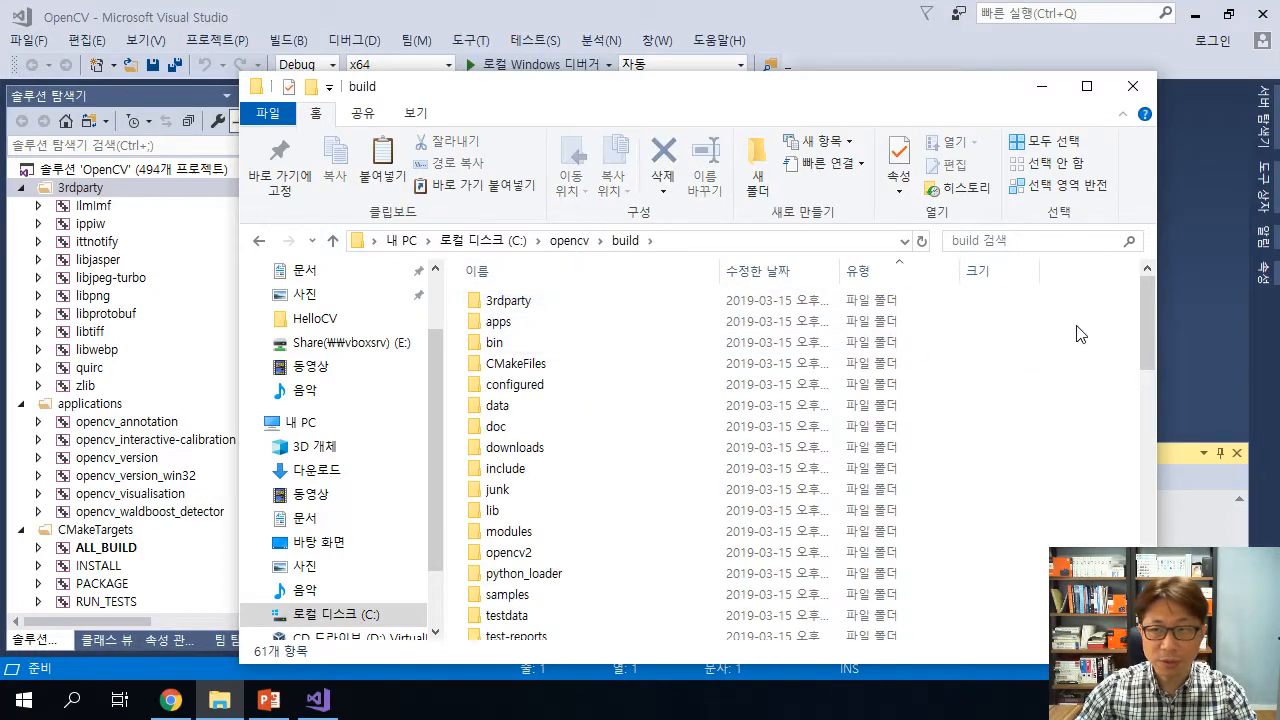
click(1191, 336)
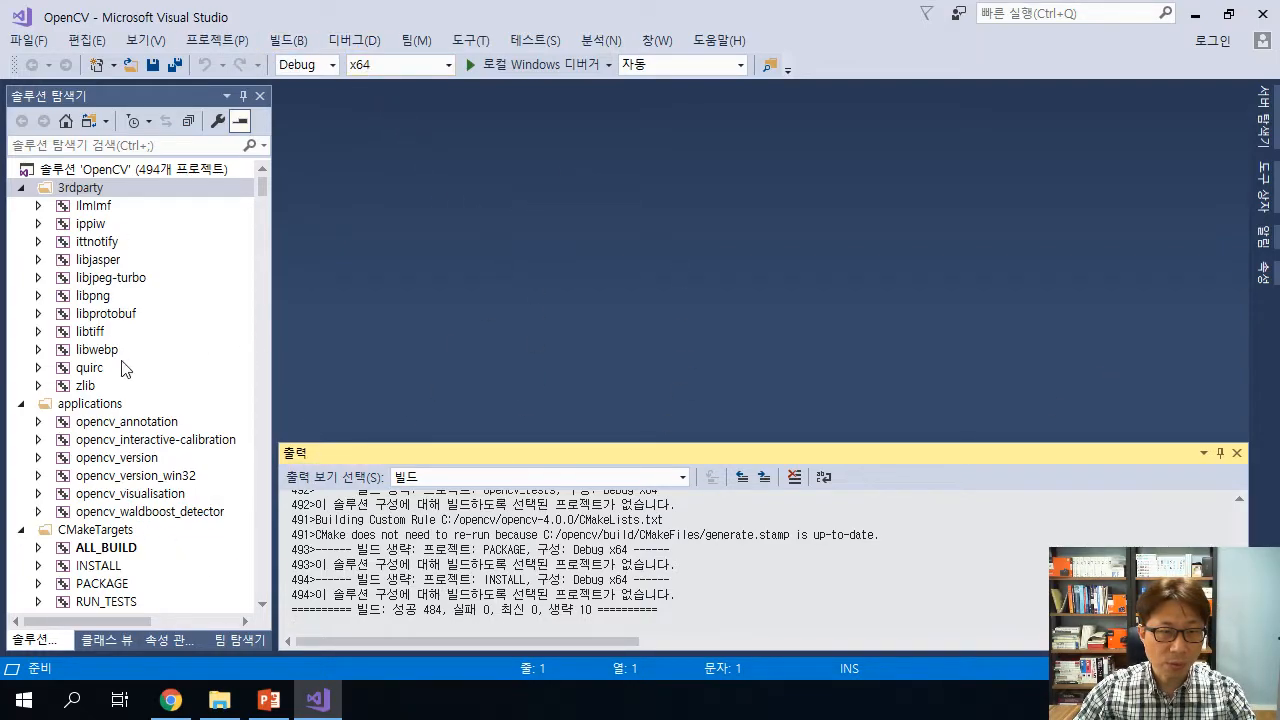
Collapse the 3rdparty and applications groups and build the INSTALL project under CMakeTargets in Debug x64.
click(110, 552)
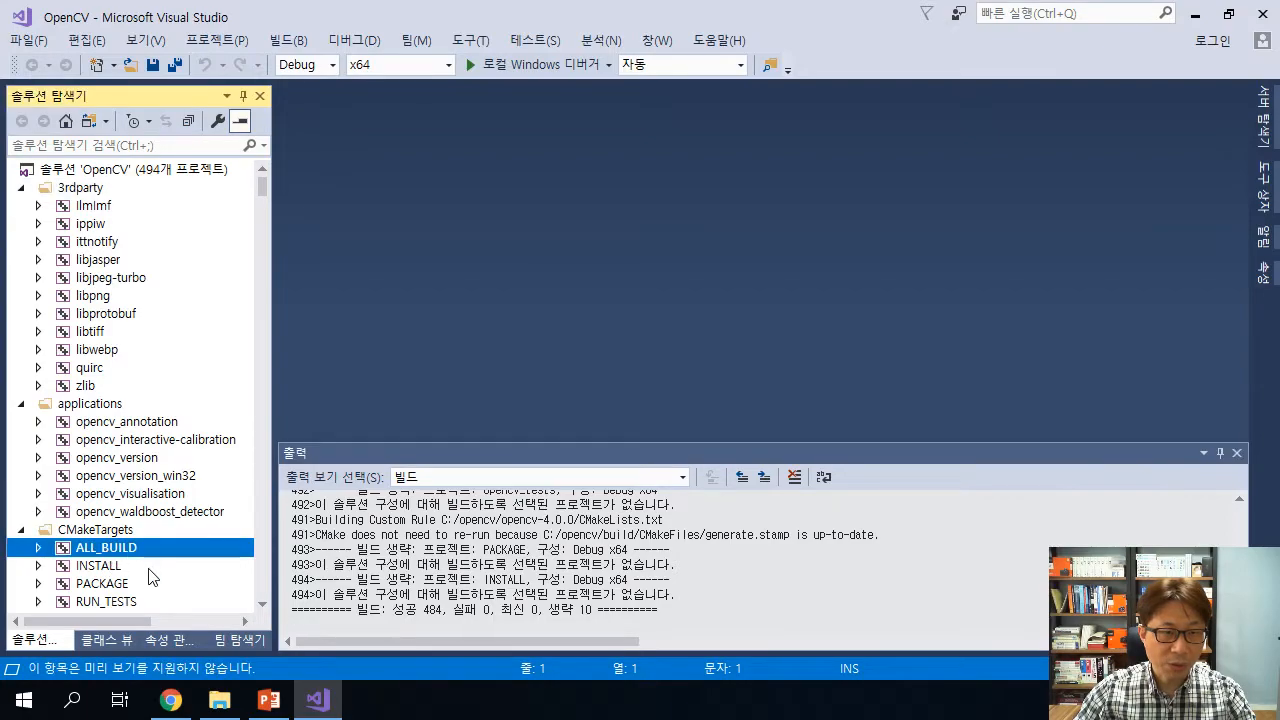
click(126, 568)
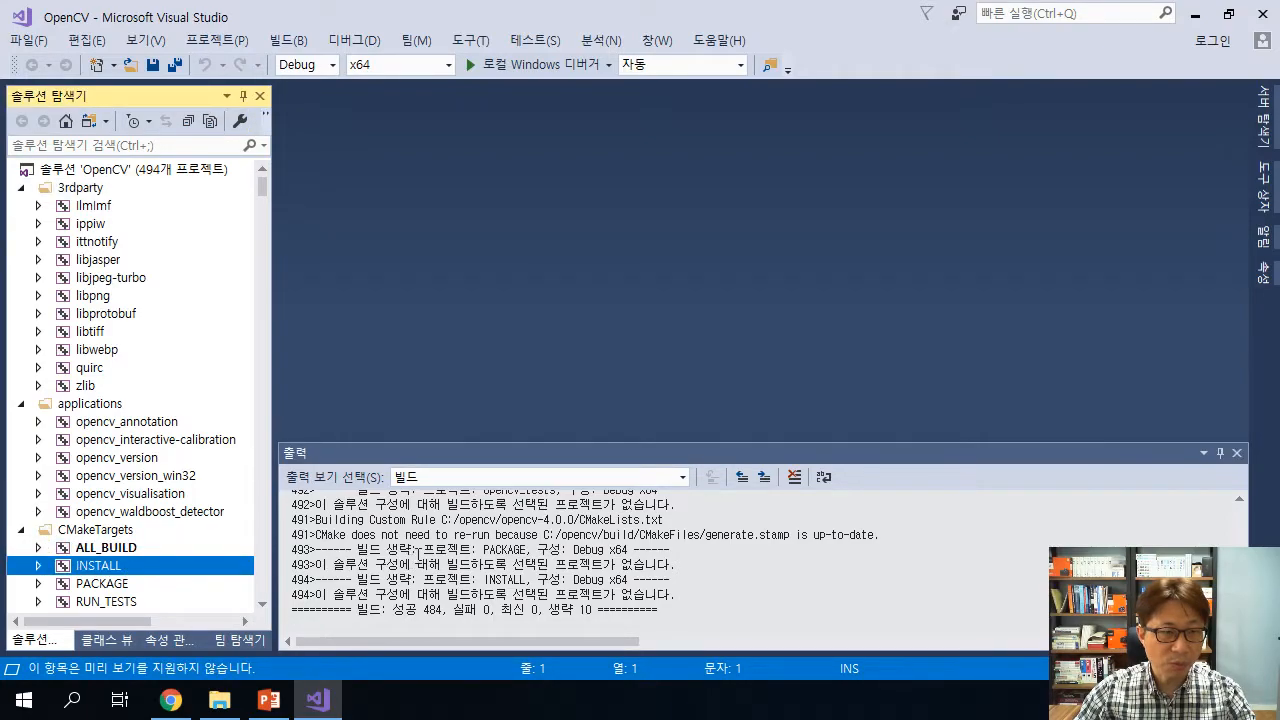
right_click(181, 574)
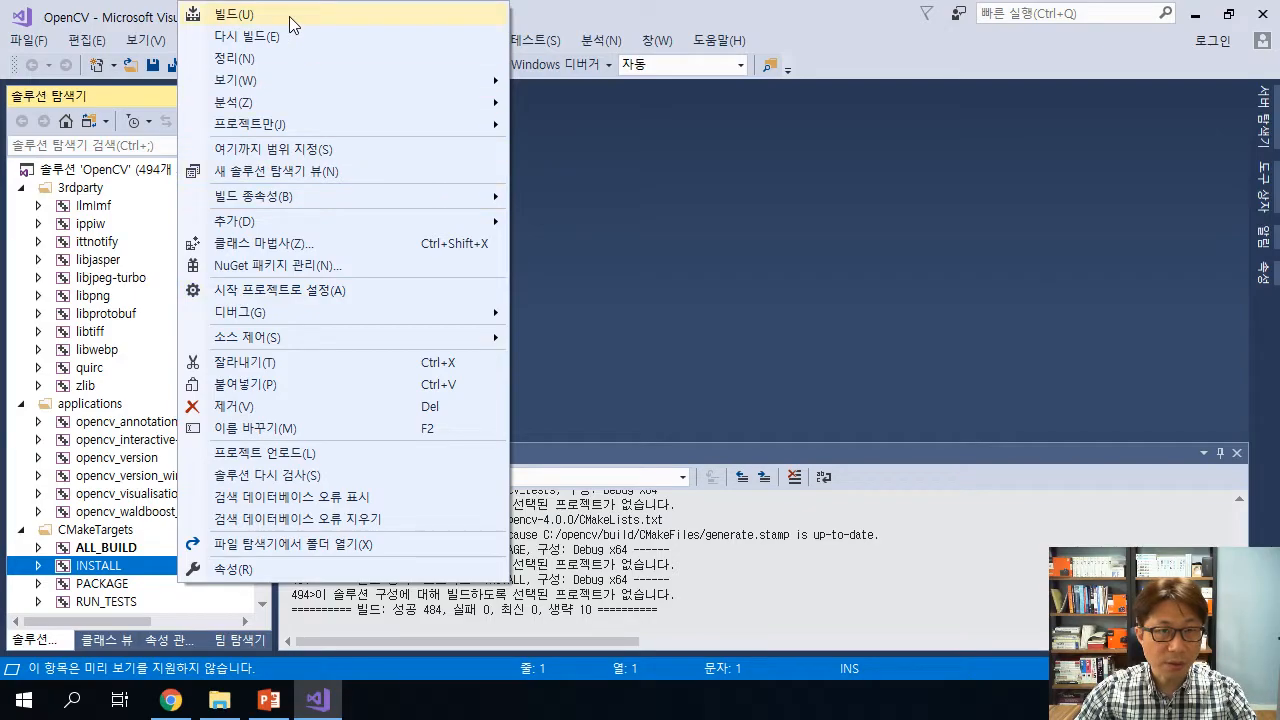
click(679, 250)
click(20, 187)
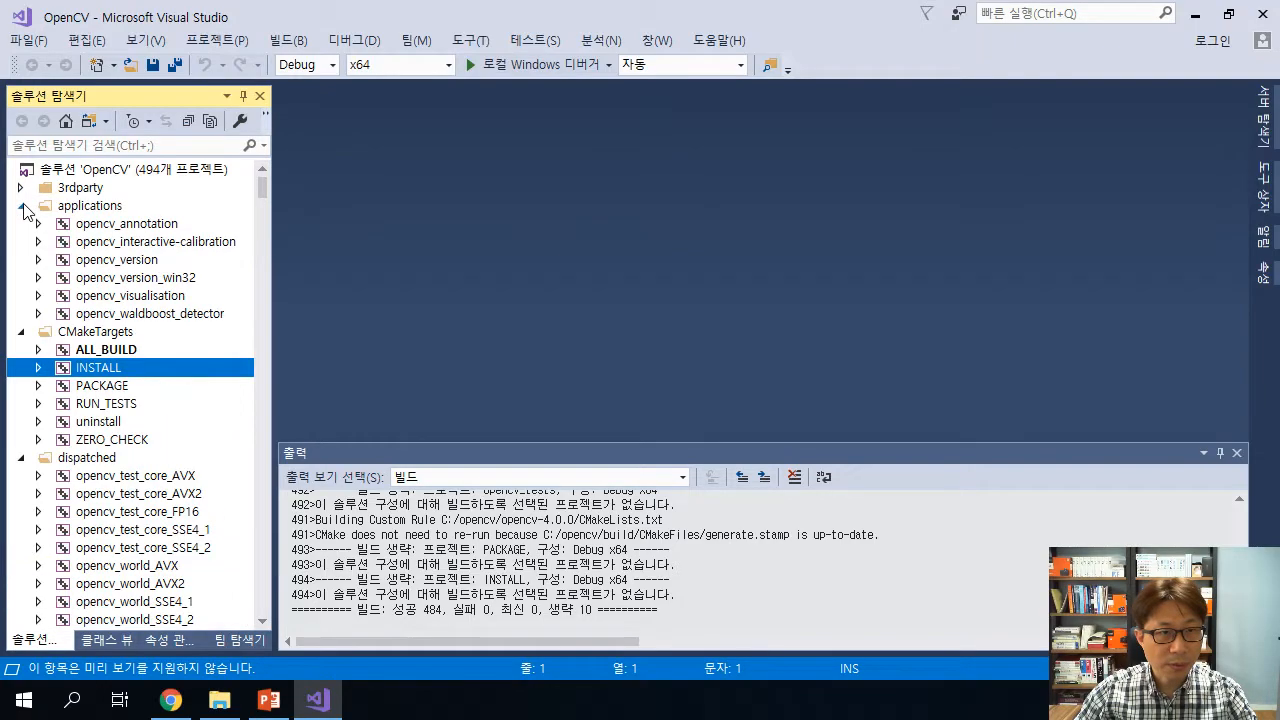
click(20, 205)
right_click(166, 262)
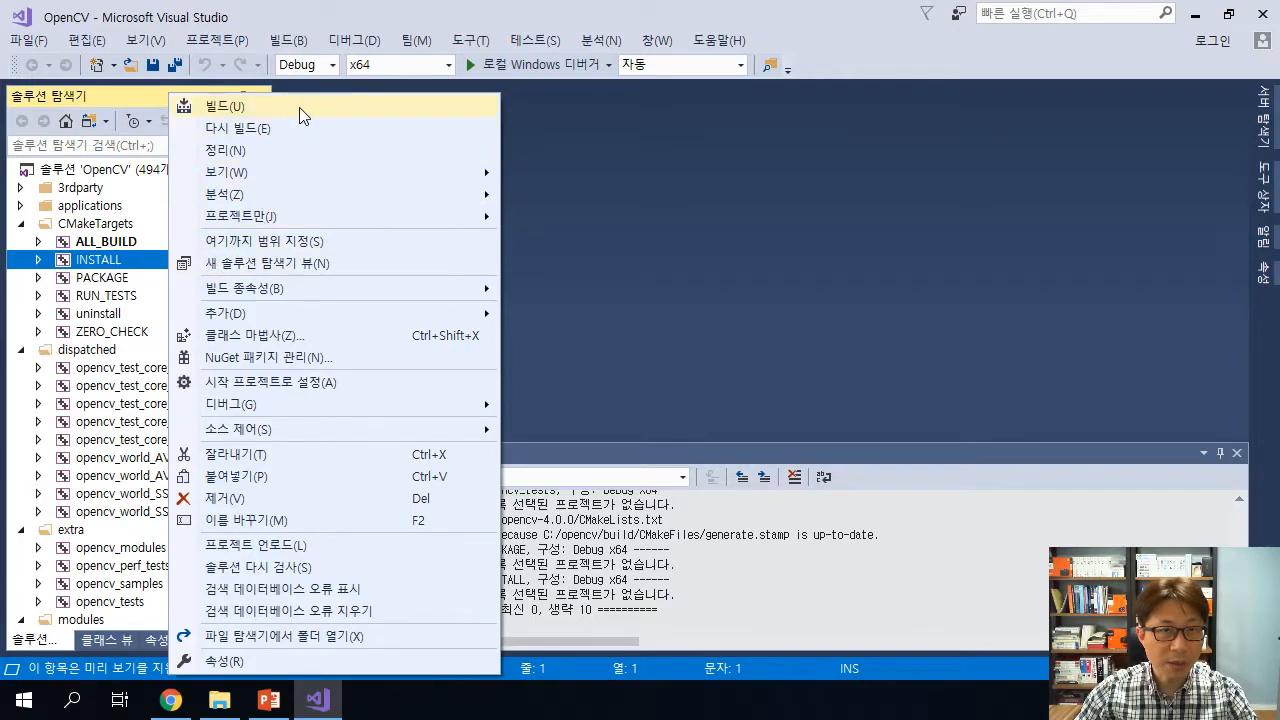
click(344, 111)
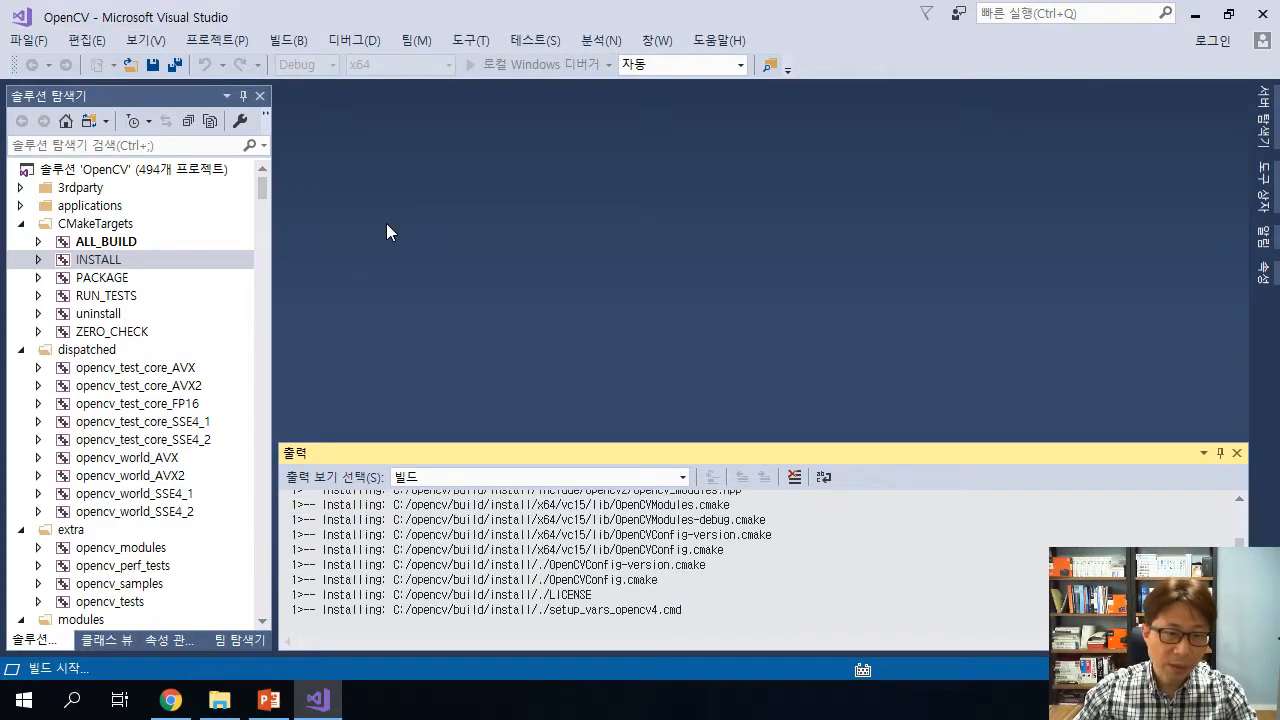
Switch to File Explorer and examine the installed headers in build\install\include\opencv2.
click(220, 703)
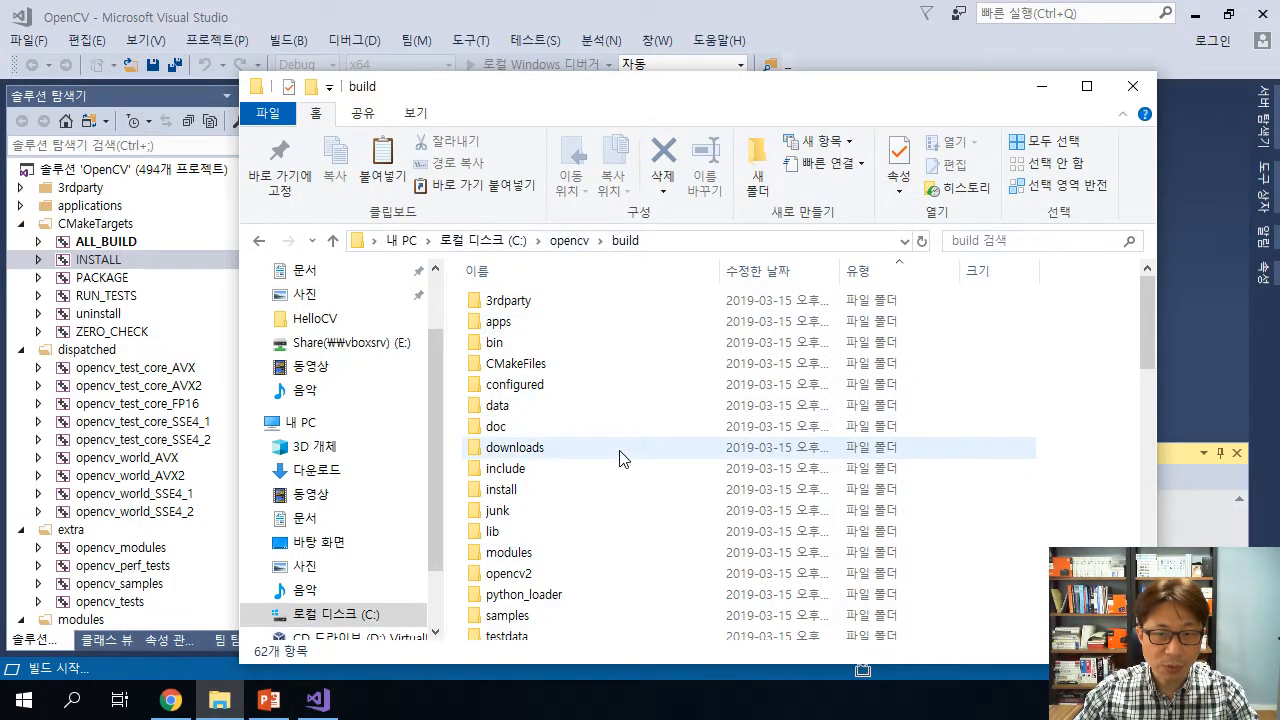
click(528, 492)
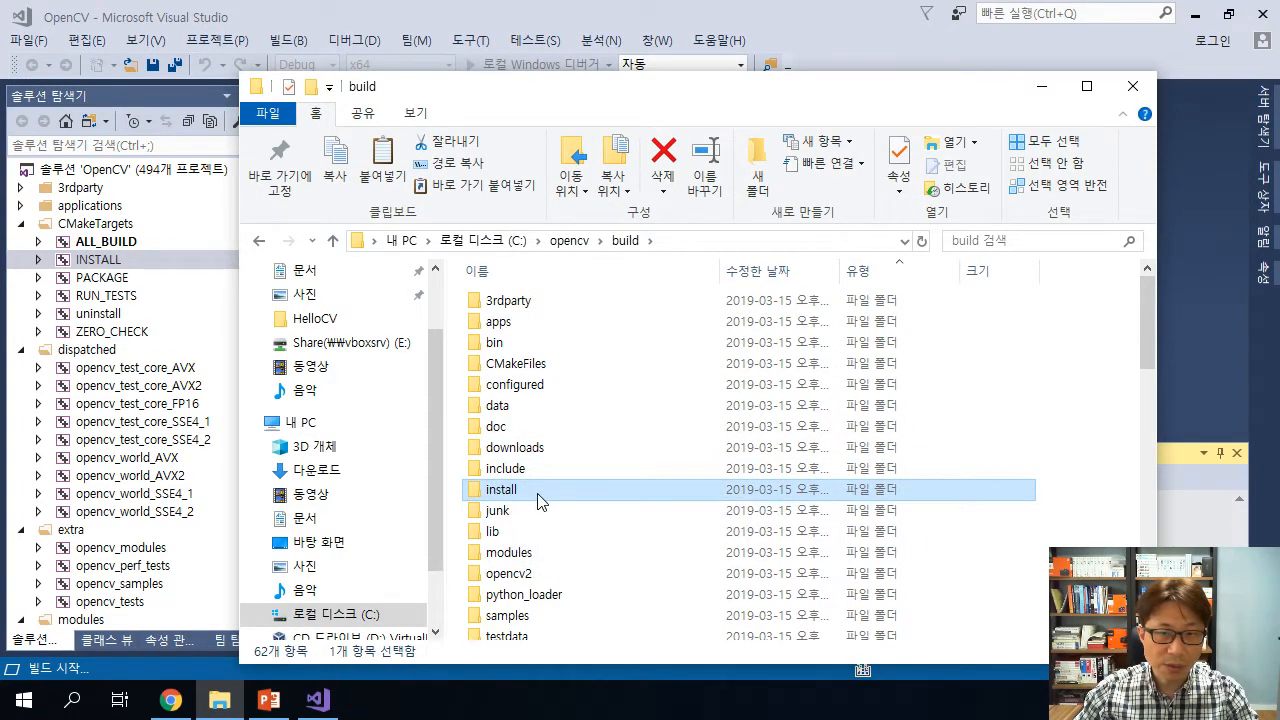
double_click(537, 500)
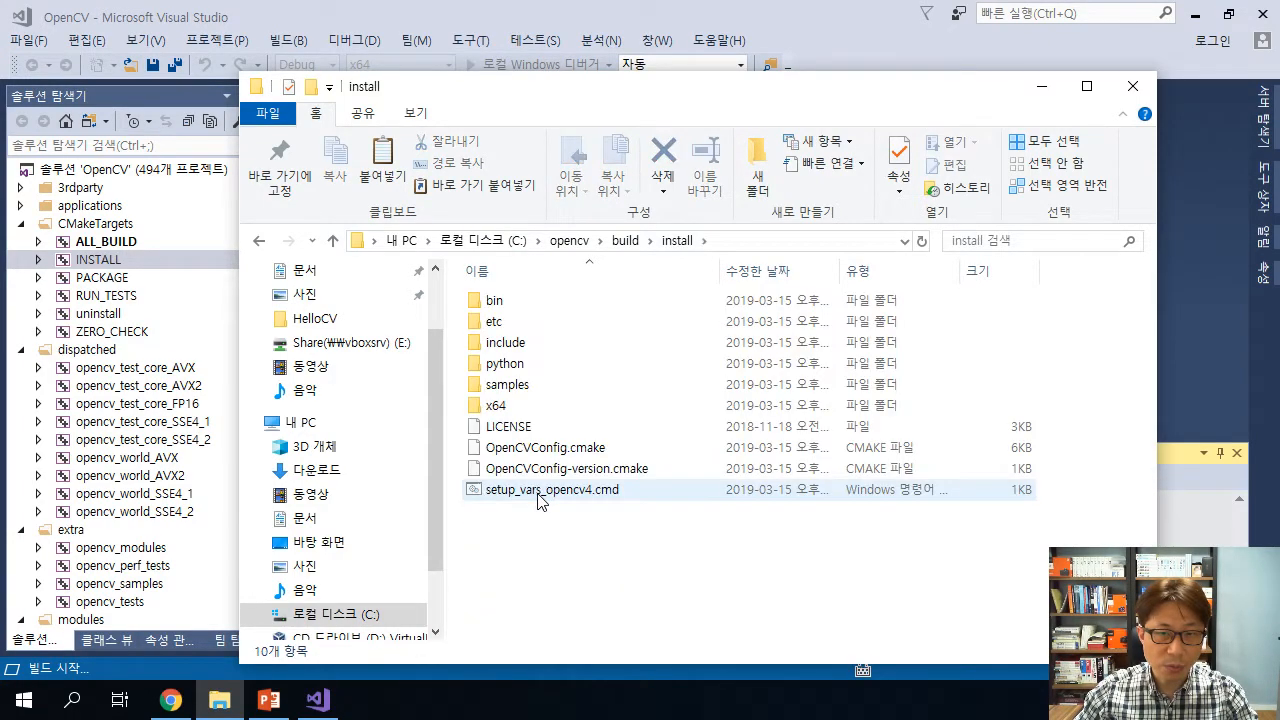
double_click(540, 348)
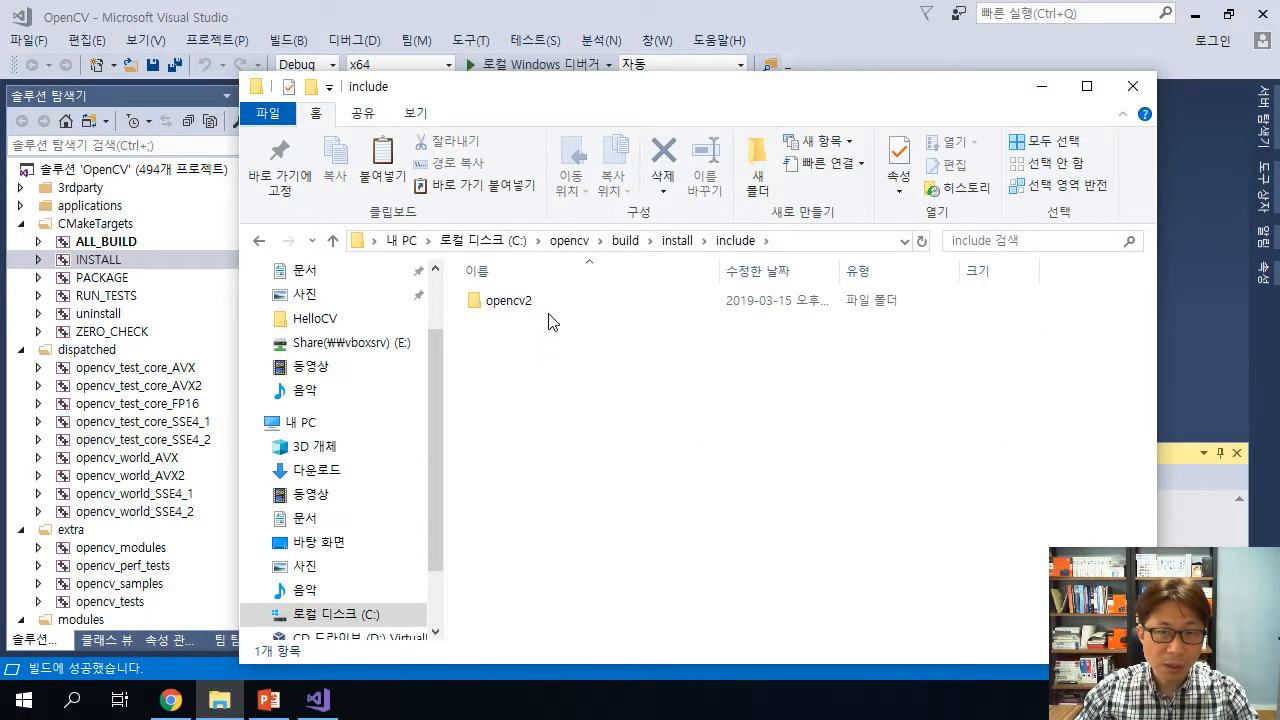
double_click(549, 310)
scroll(545, 600, down, 5)
scroll(545, 608, down, 15)
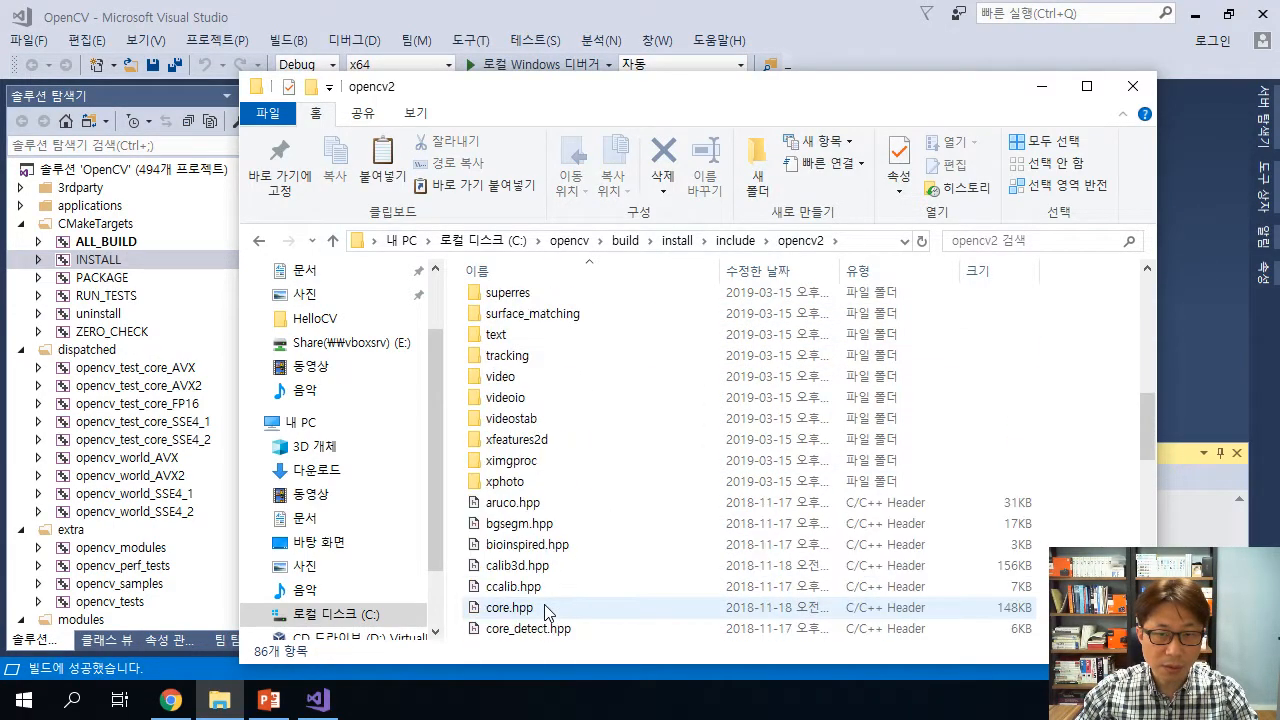
Examine the installed files in the bin and lib folders of build\install\x64\vc15.
click(677, 240)
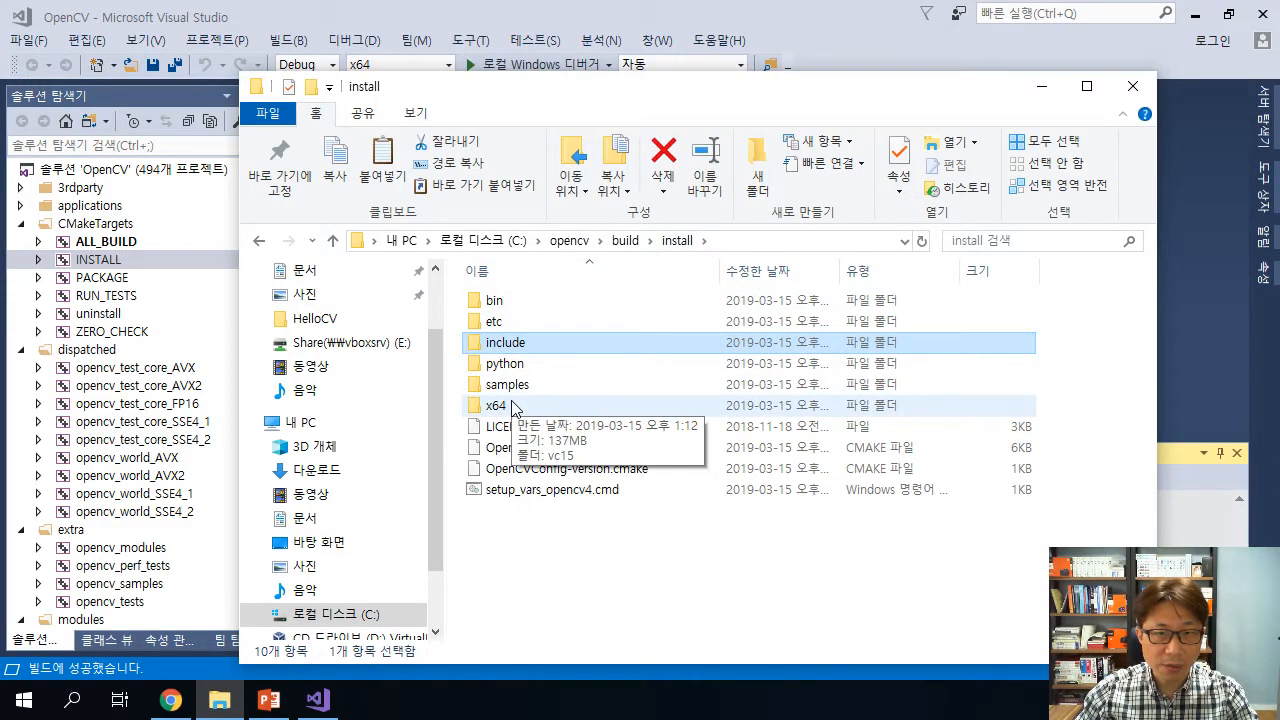
double_click(512, 405)
double_click(530, 312)
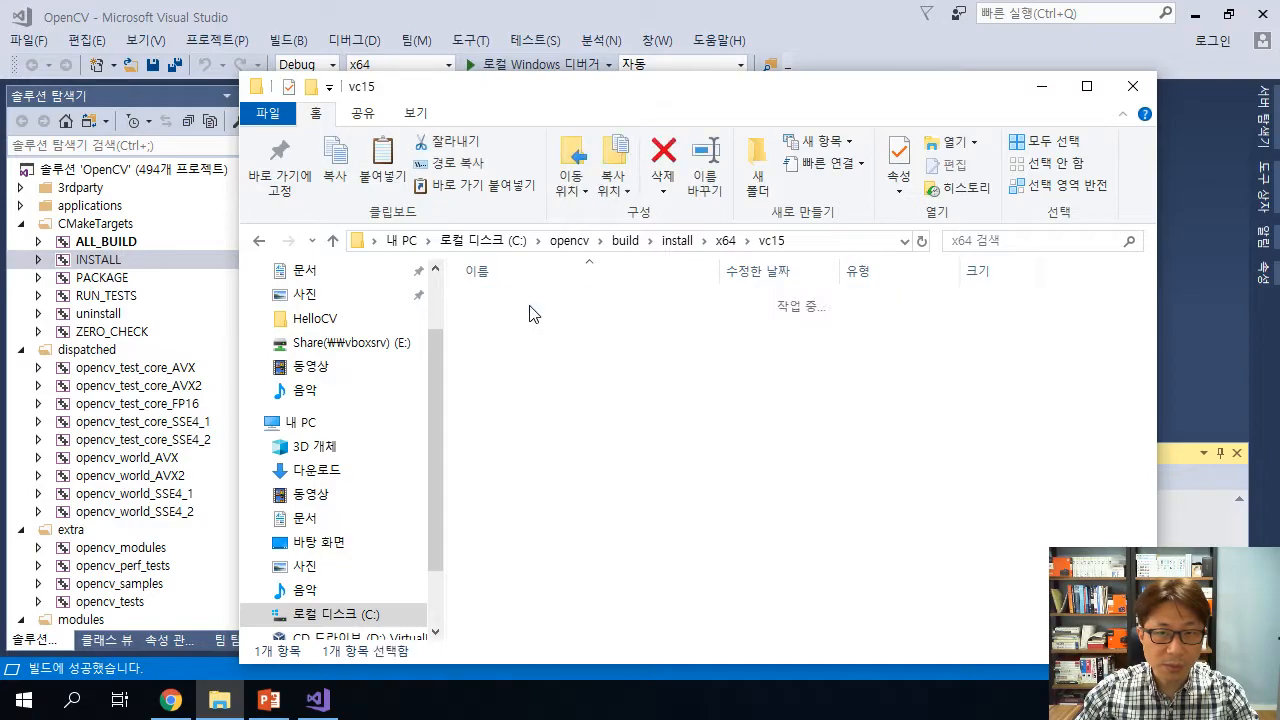
double_click(531, 304)
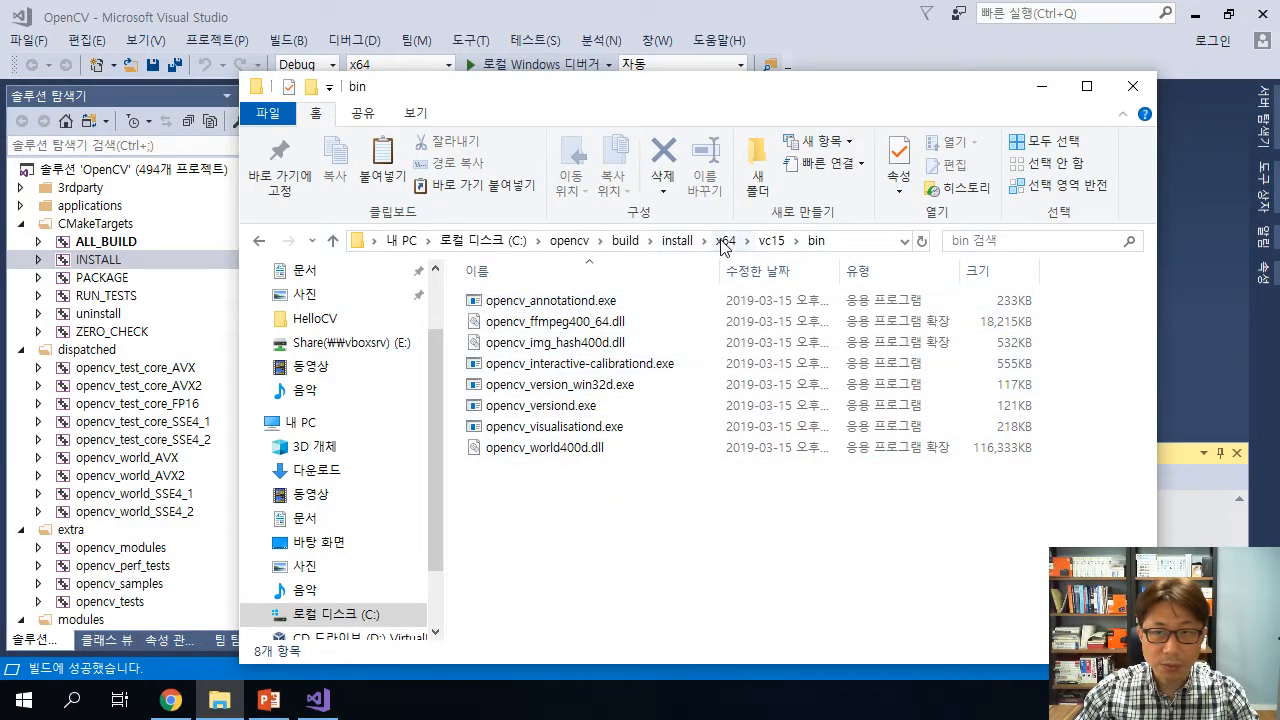
click(772, 241)
click(522, 322)
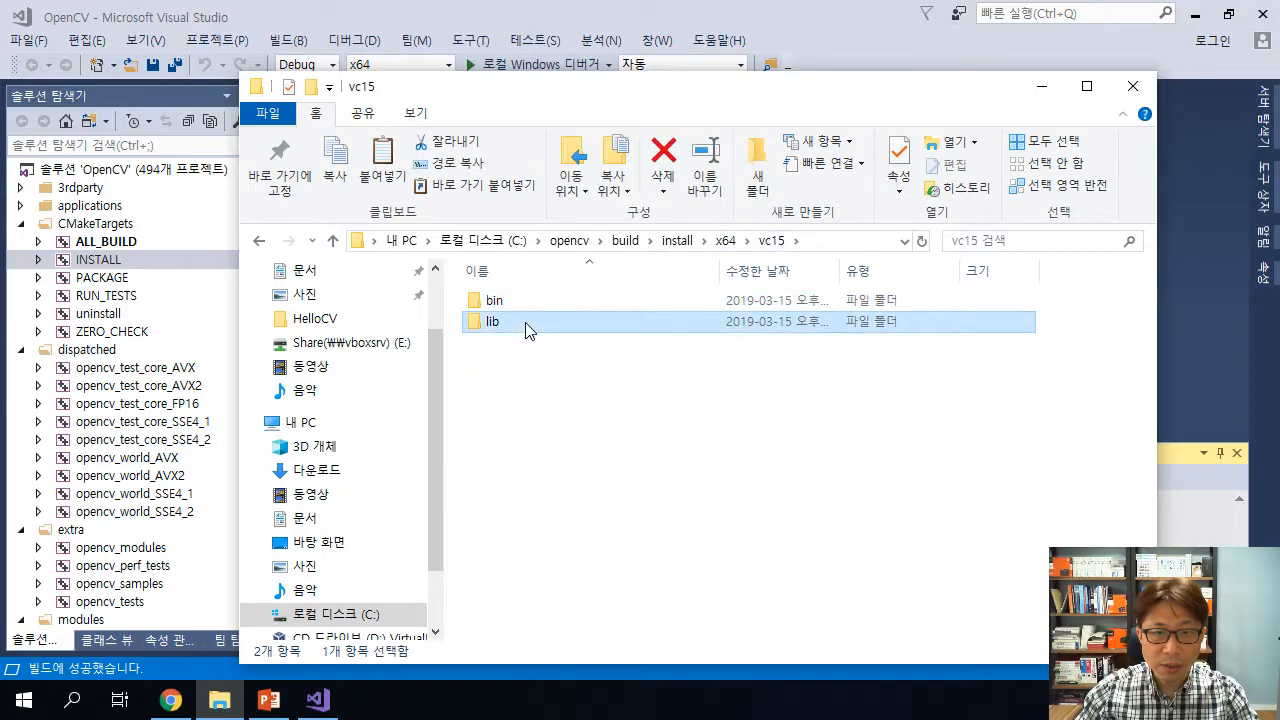
double_click(522, 322)
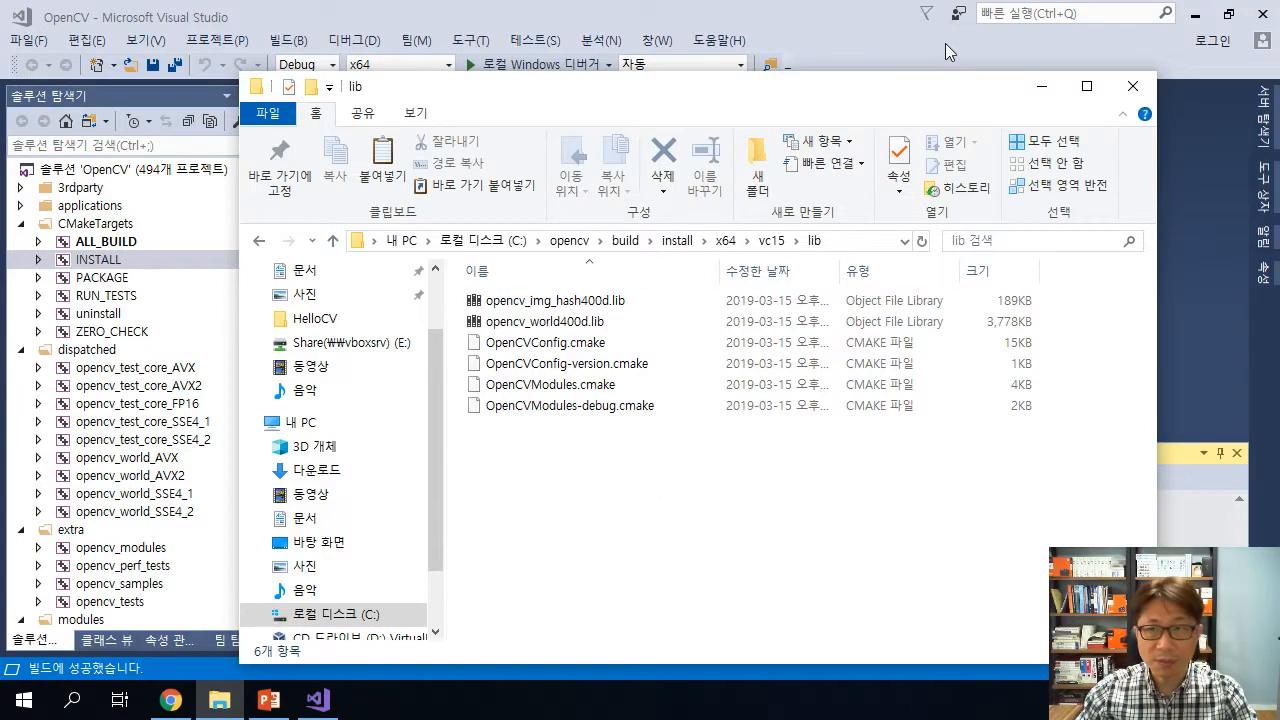
Return to Visual Studio, change the solution configuration to Release, and build the whole OpenCV solution.
click(860, 58)
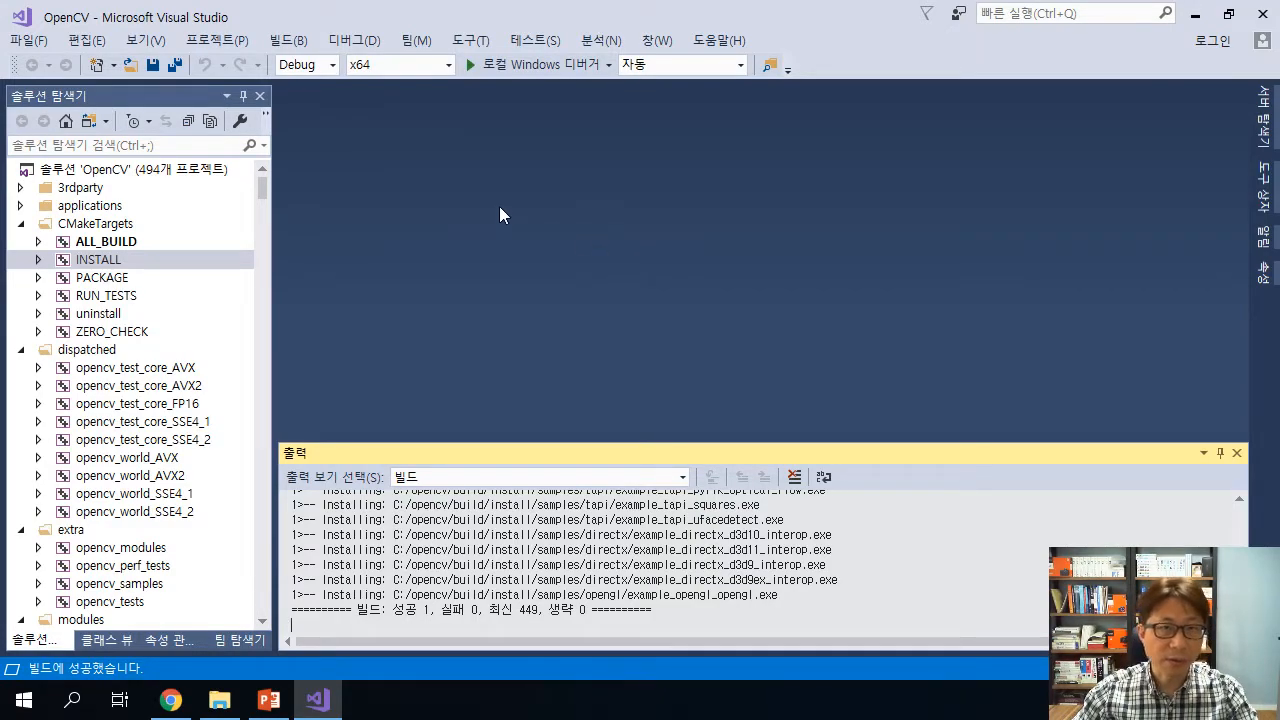
click(334, 67)
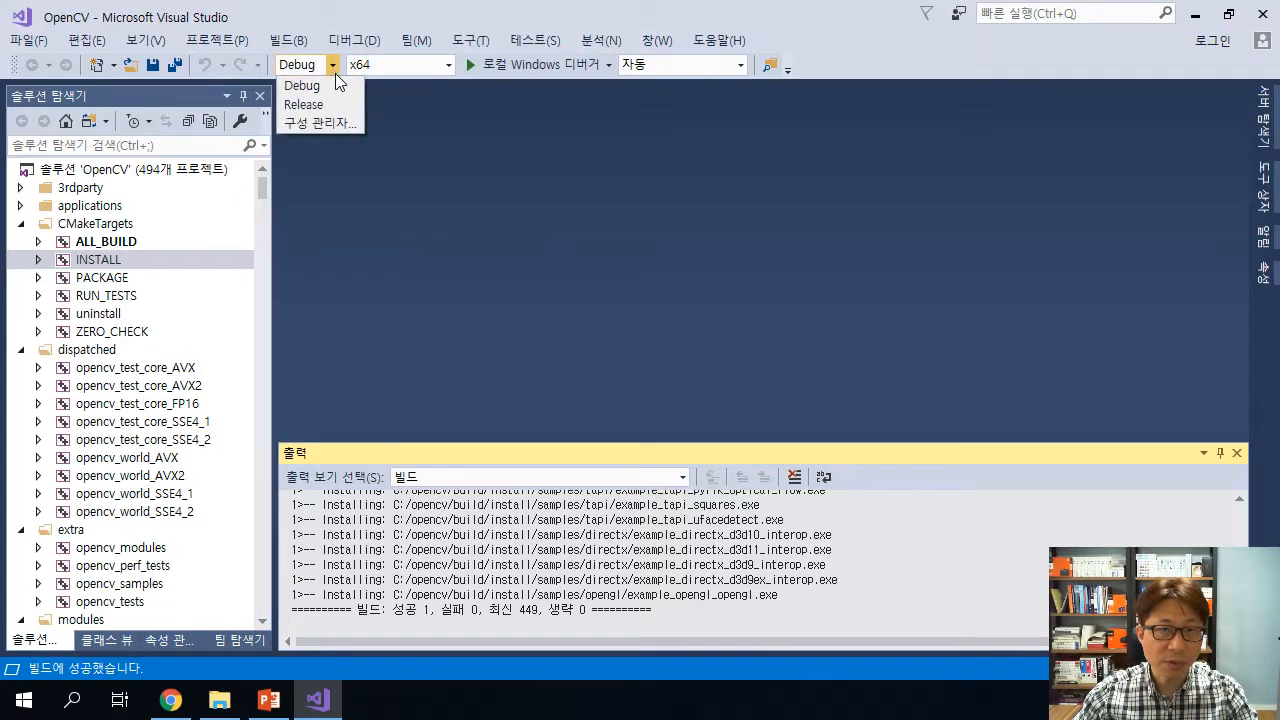
click(332, 104)
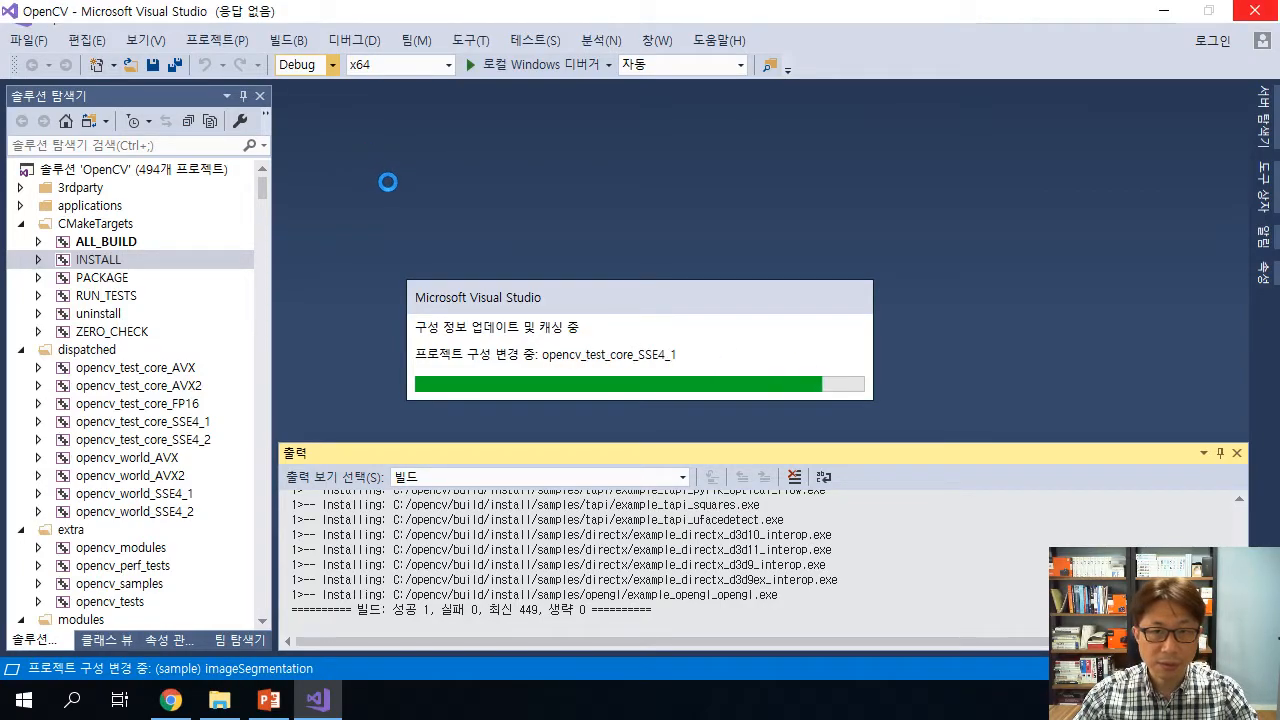
click(300, 46)
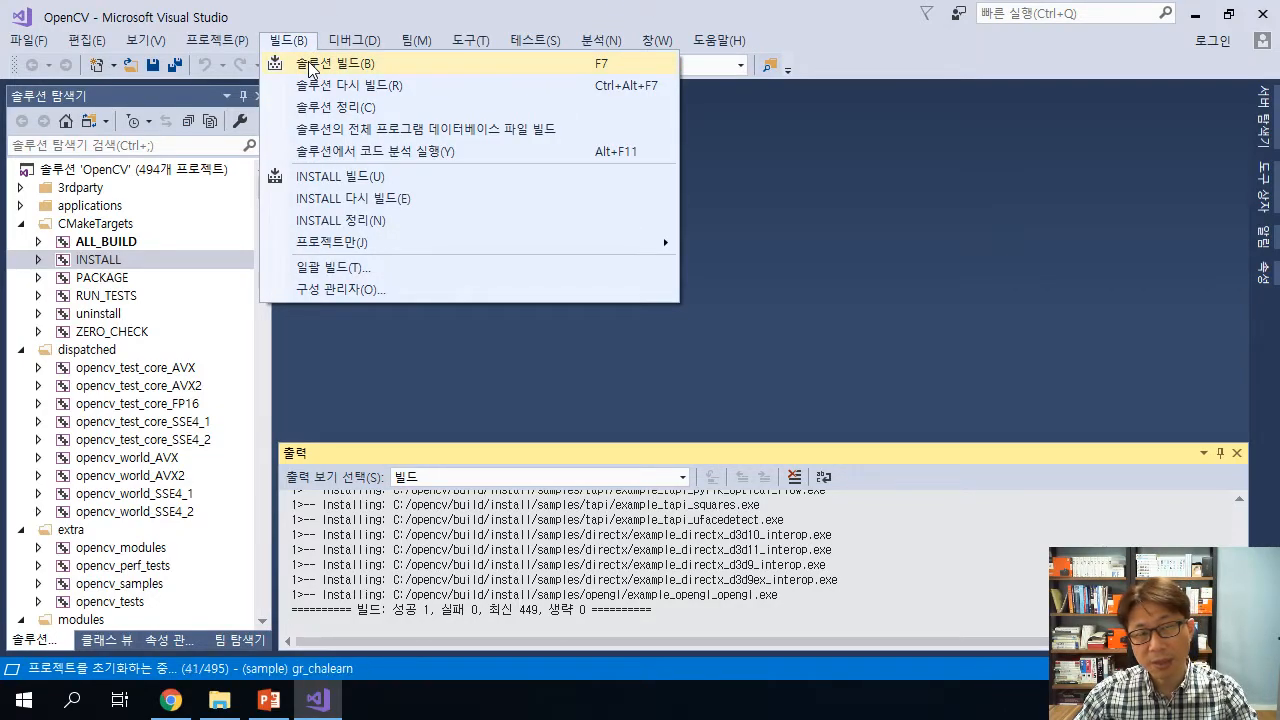
click(310, 64)
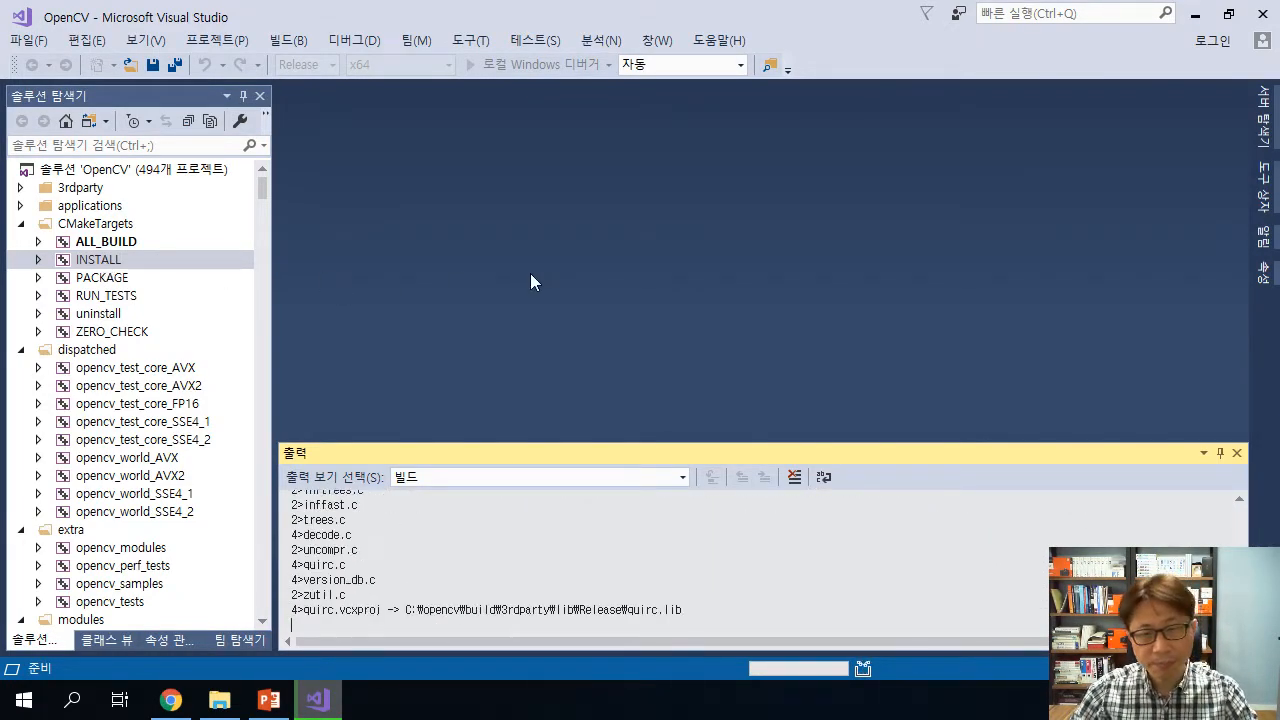
Launch CMake (cmake-gui) and search the configuration entries for "install".
click(24, 700)
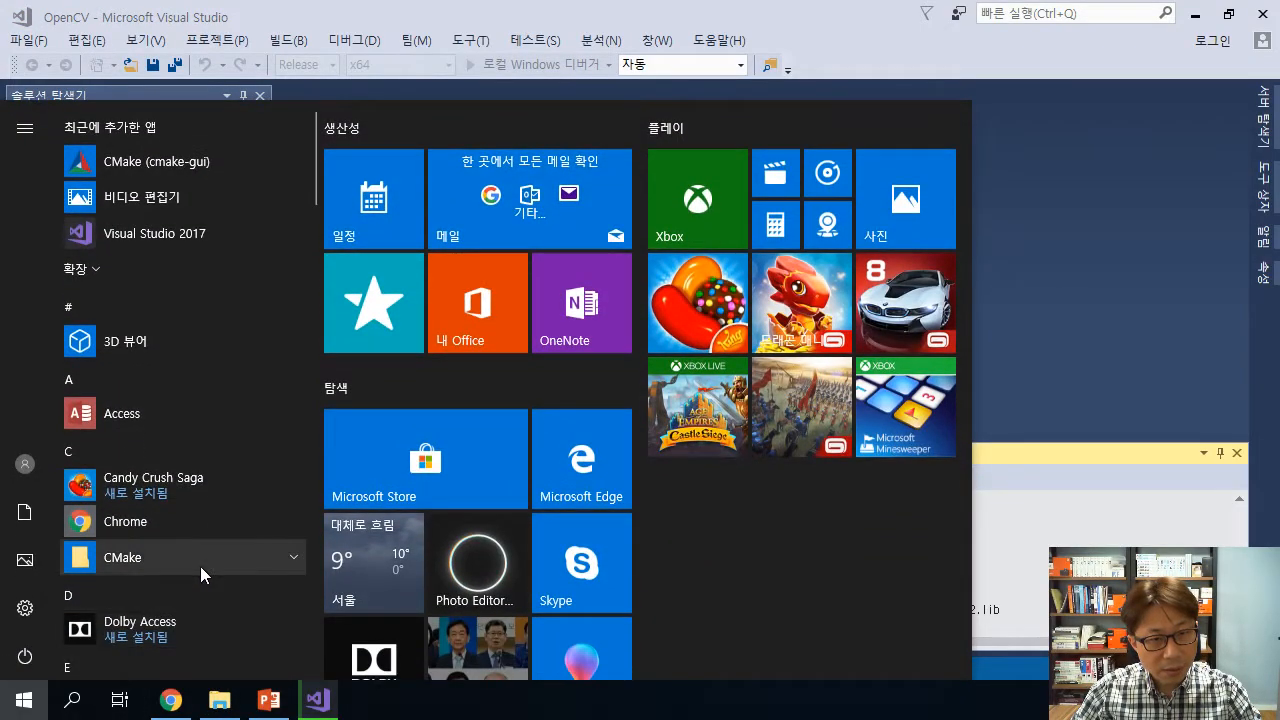
click(200, 566)
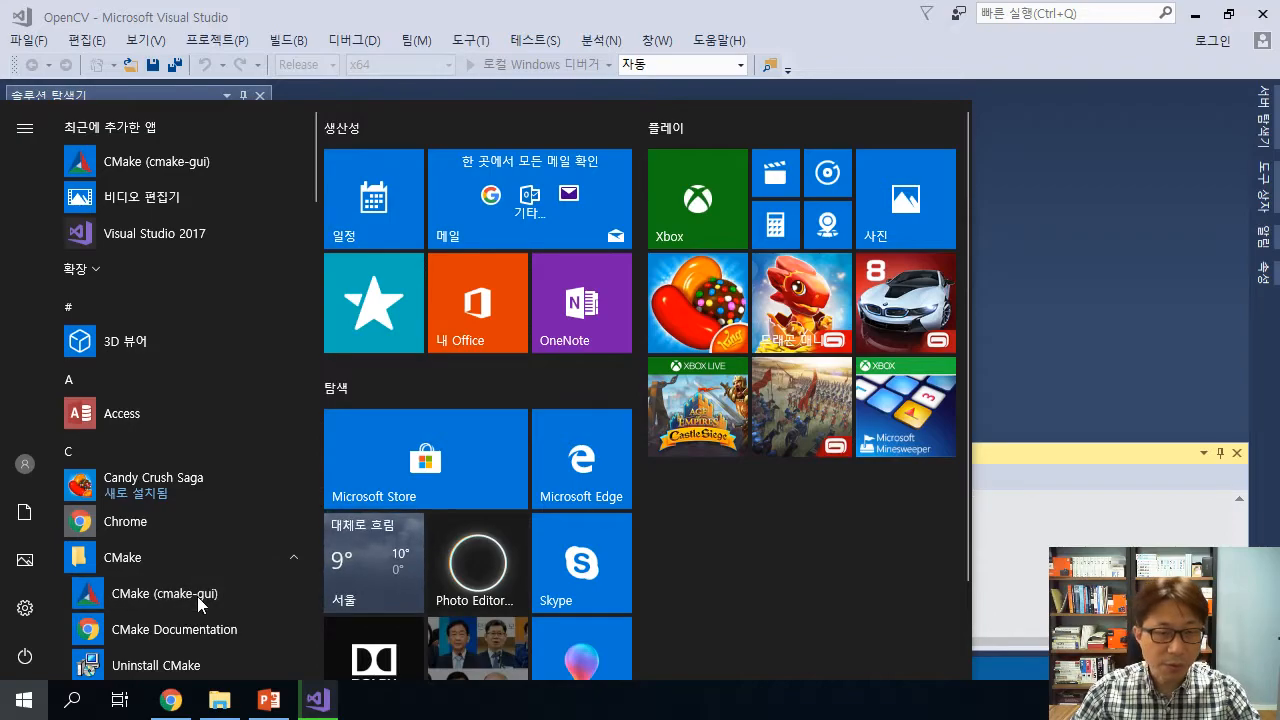
click(197, 596)
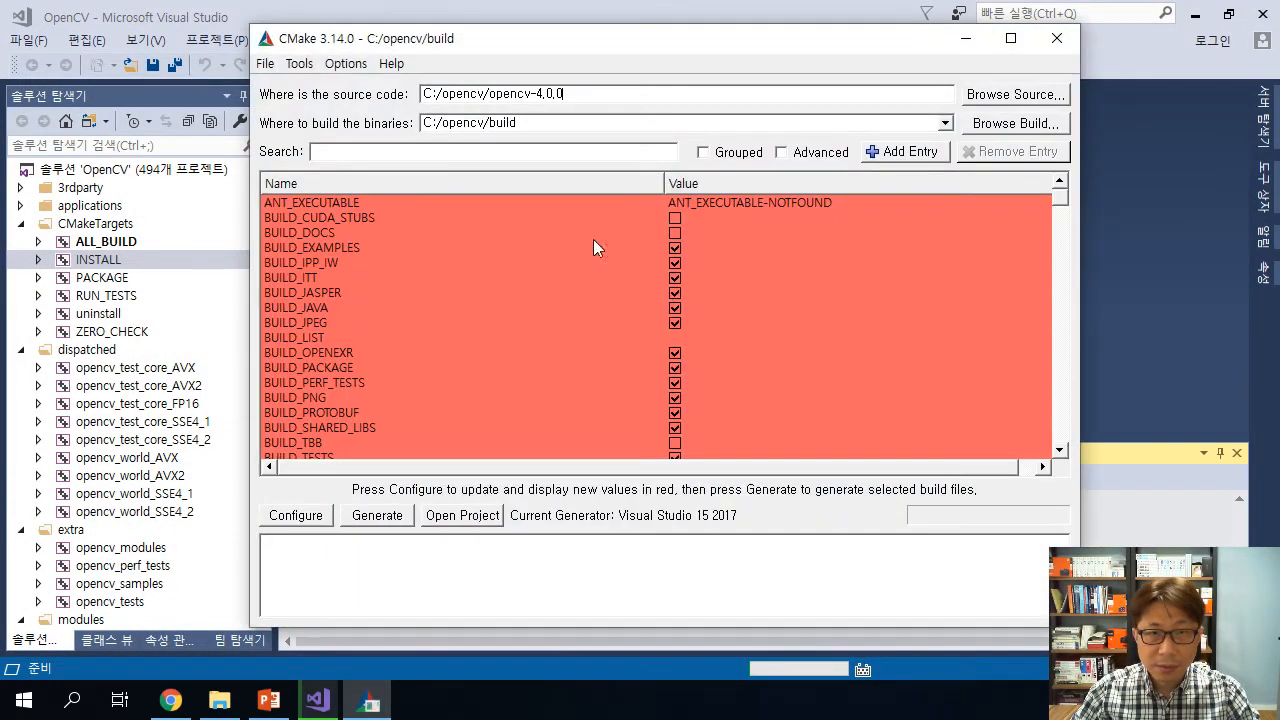
text(install)
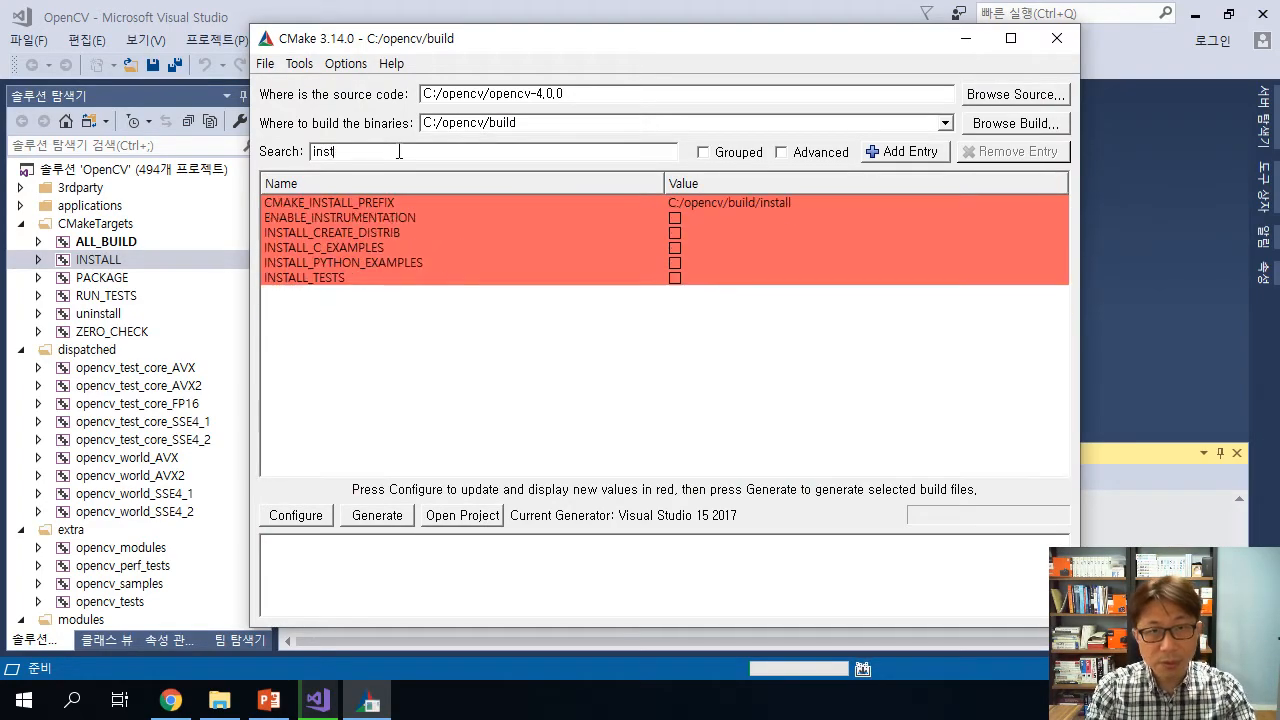
Inspect the CMAKE_INSTALL_PREFIX entry in the CMake configuration and close CMake.
click(296, 204)
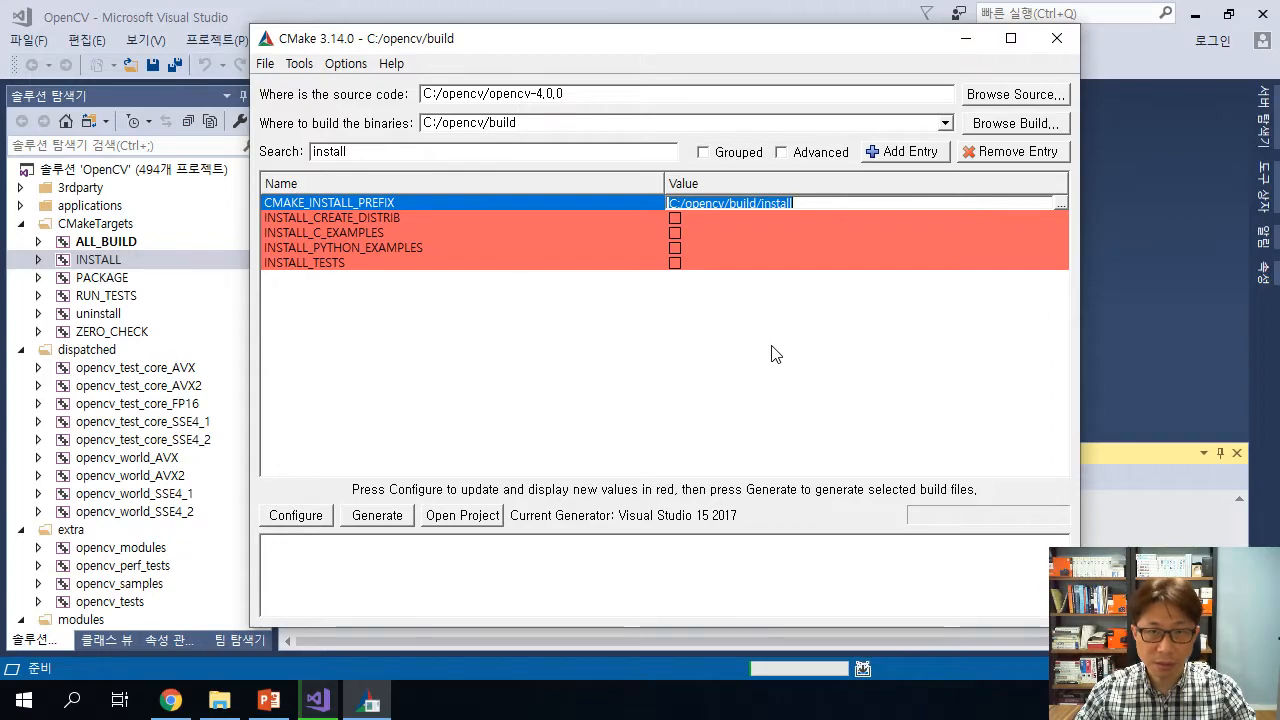
click(1054, 40)
mouse_move(224, 704)
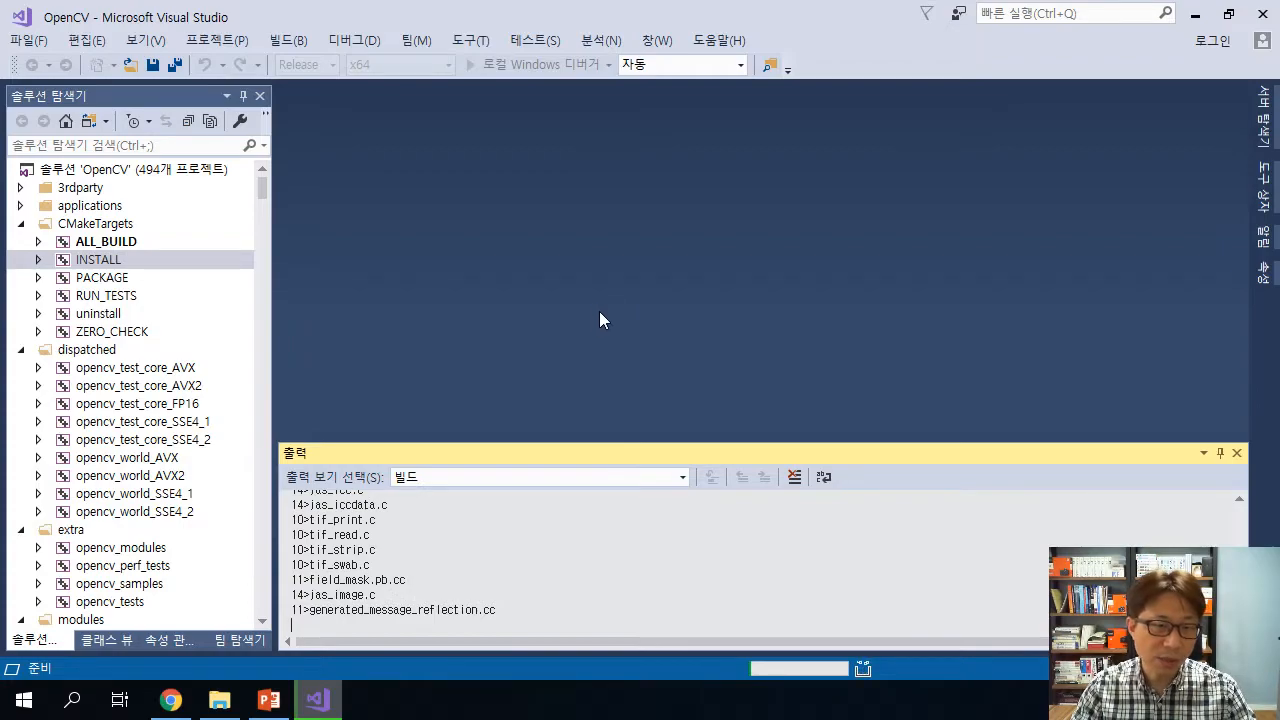
Search Windows for "환경" and open the system environment variables settings (시스템 환경 변수 편집).
click(24, 700)
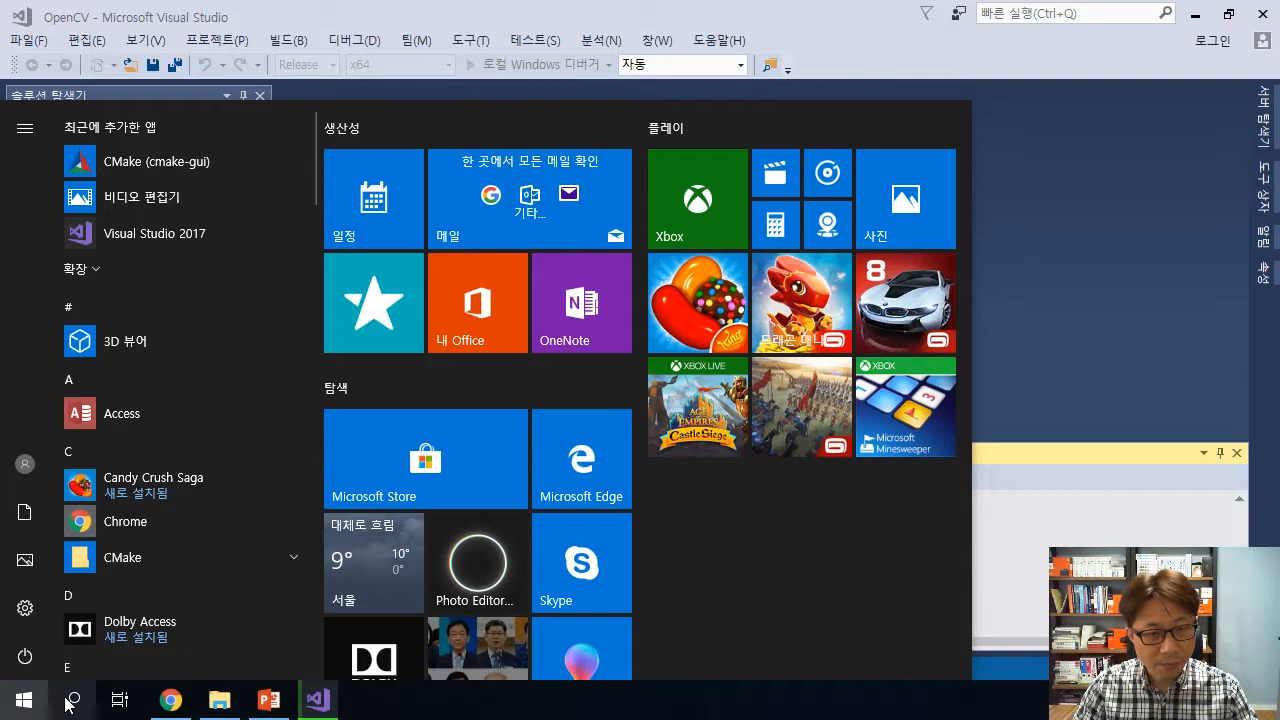
click(72, 700)
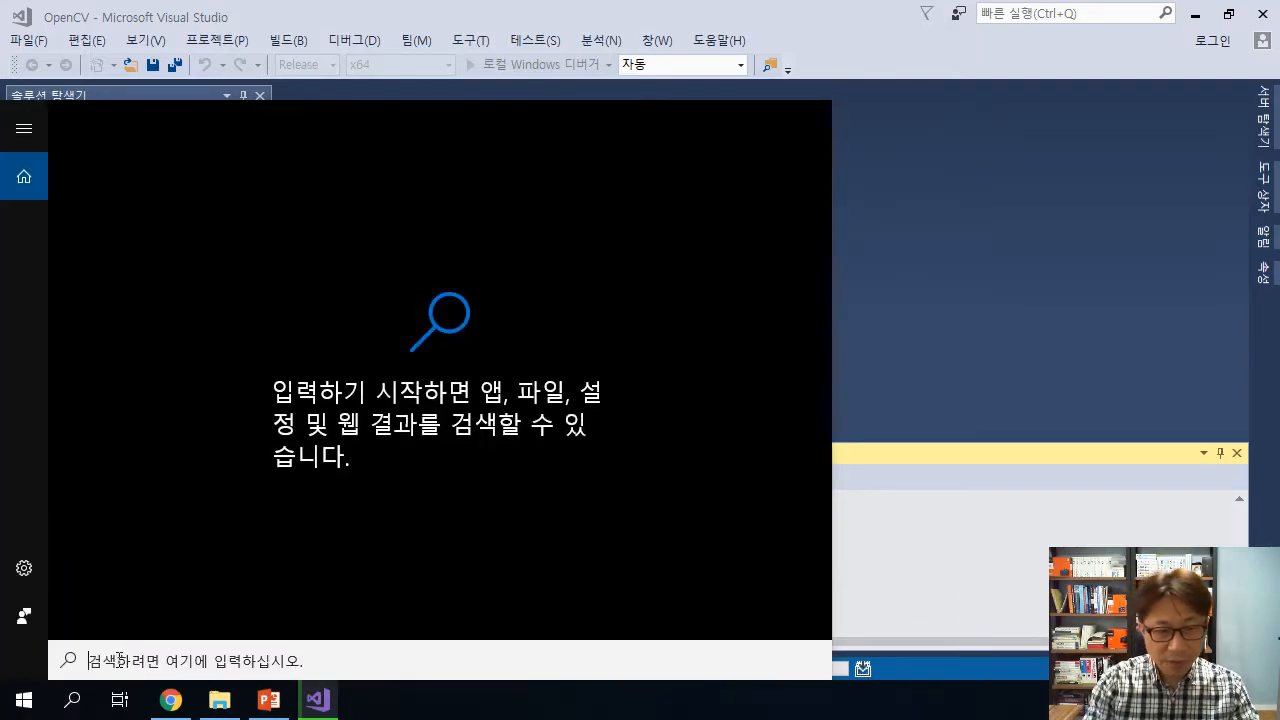
text(wp)
key(BackSpace)
key(BackSpace)
text(ㅈㅇ)
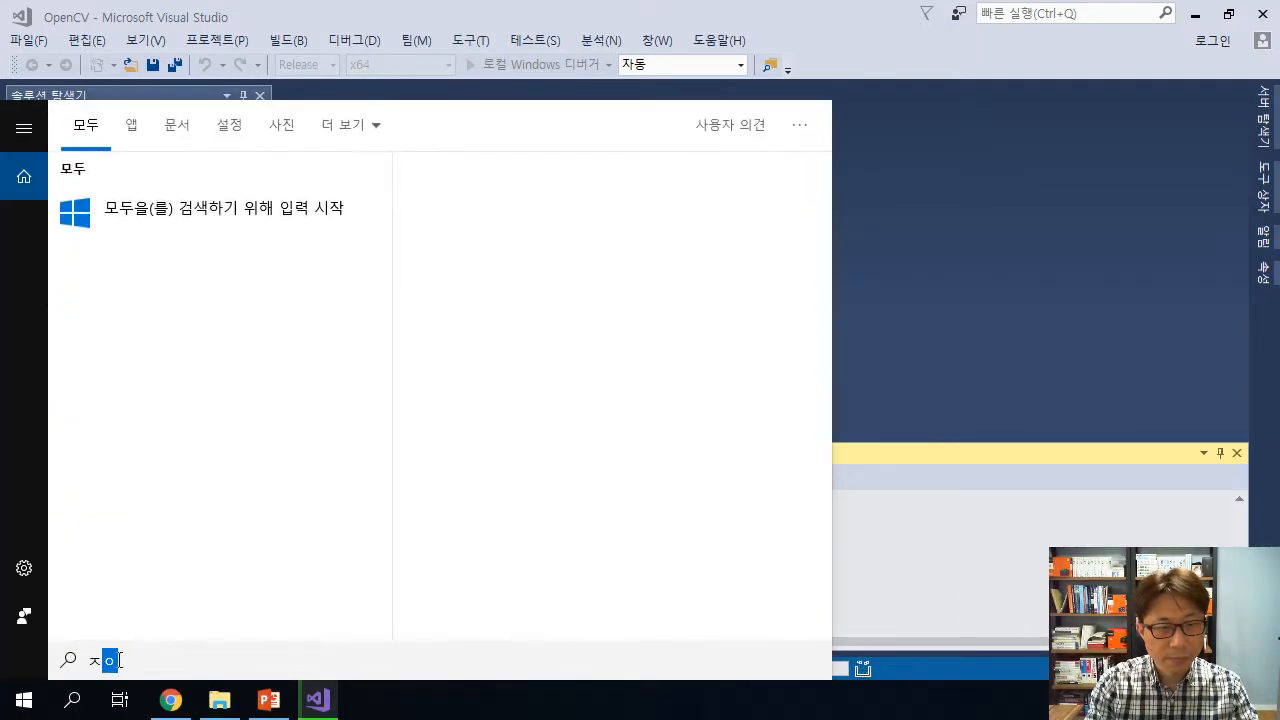
key(BackSpace)
text(호나겨)
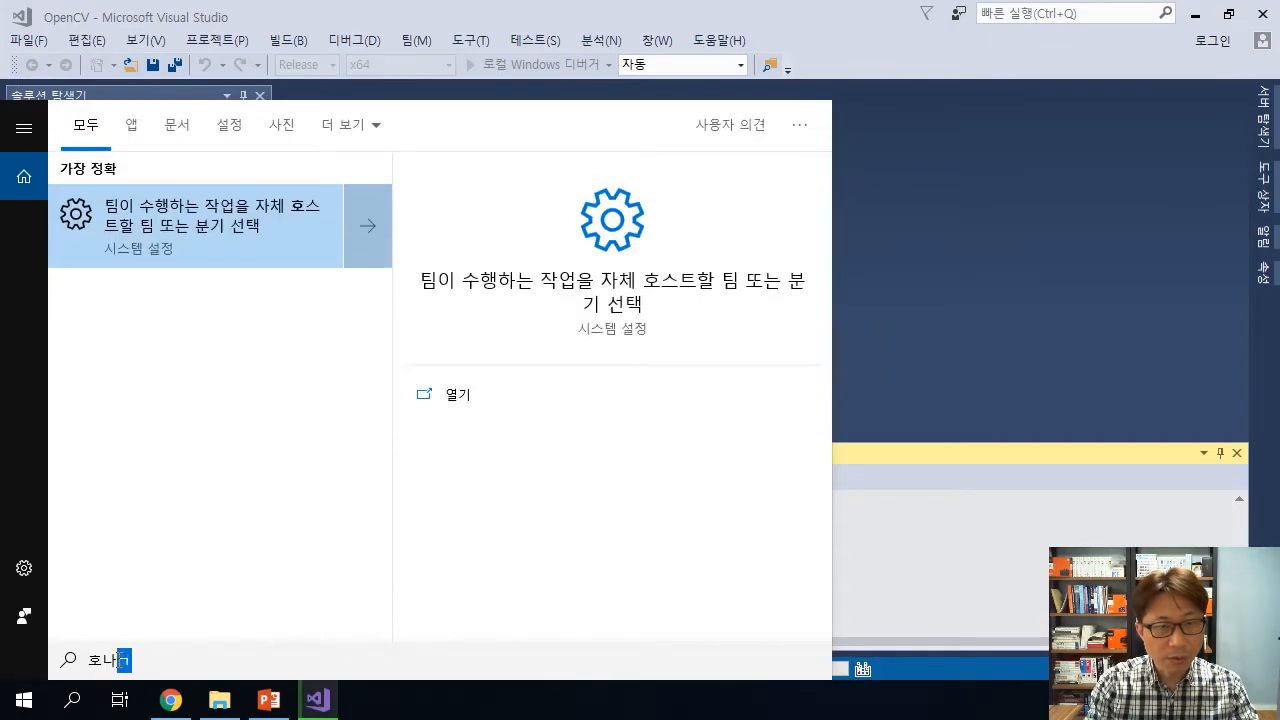
key(BackSpace)
key(BackSpace)
key(BackSpace)
key(BackSpace)
text(환경ㅂ)
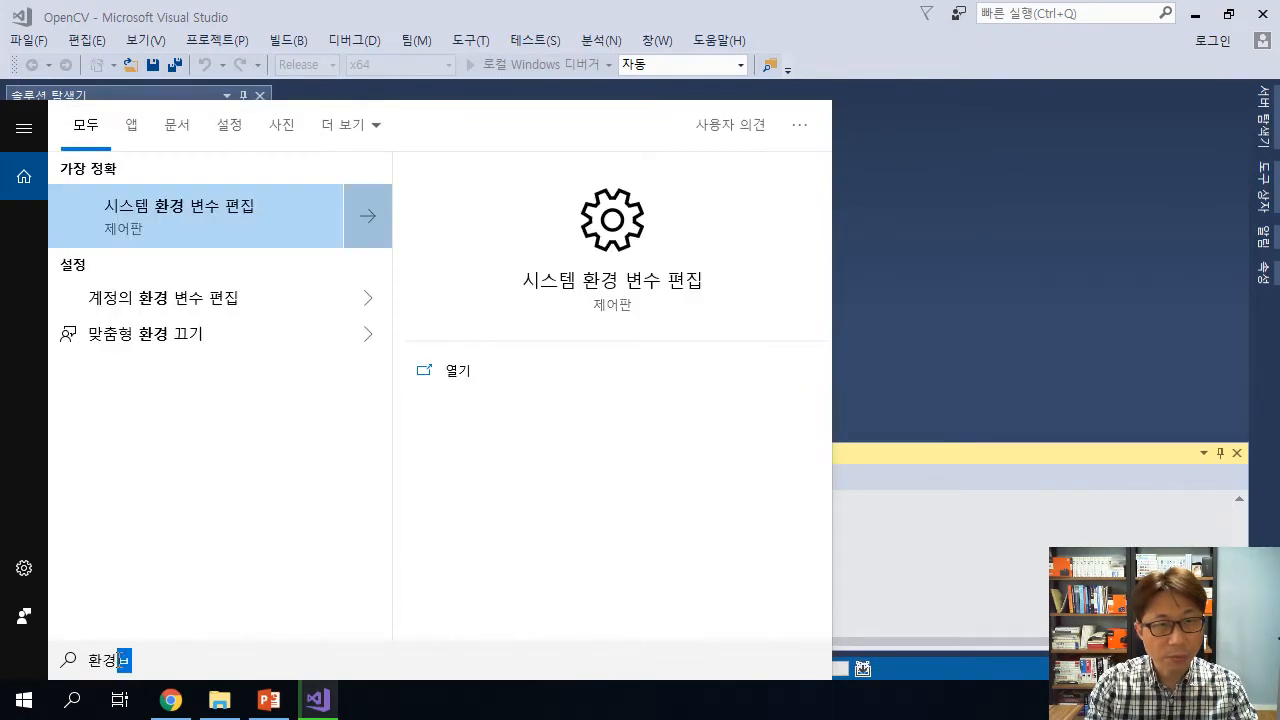
key(BackSpace)
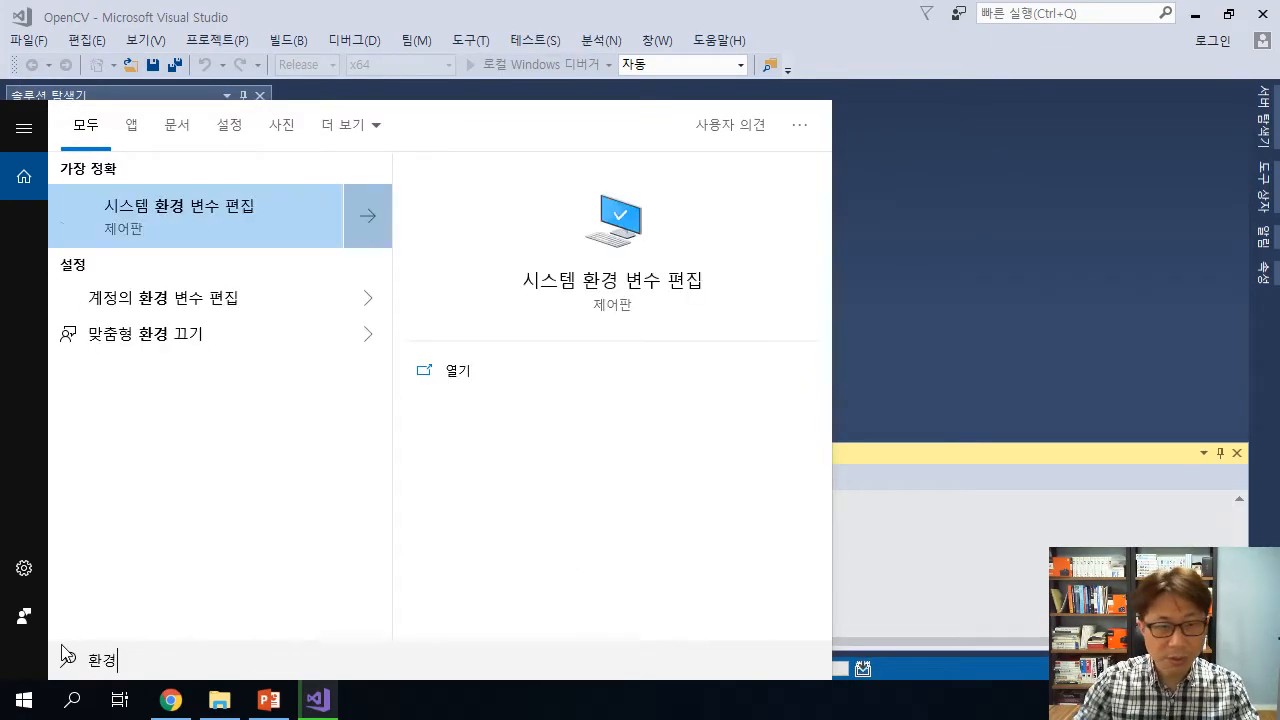
click(210, 231)
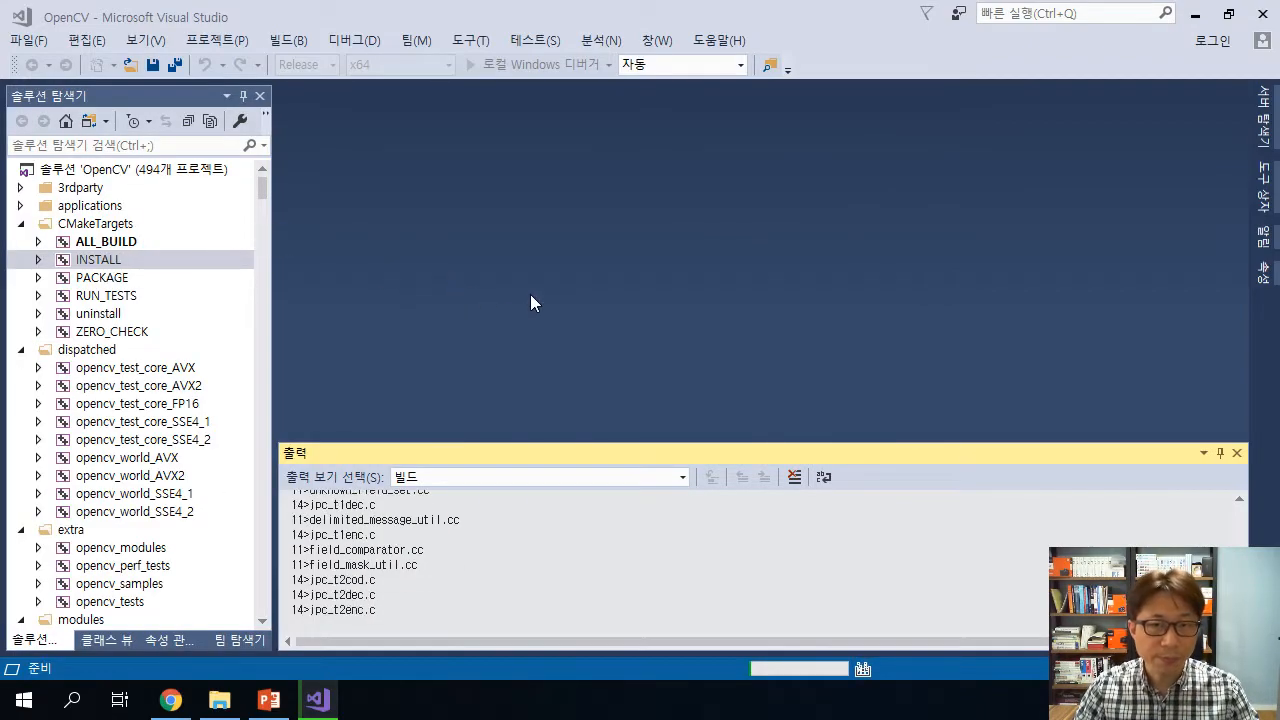
Set the user environment variable OPENCV_DIR to C:\opencv\build\install and save the system properties.
drag(330, 88, 580, 11)
click(676, 447)
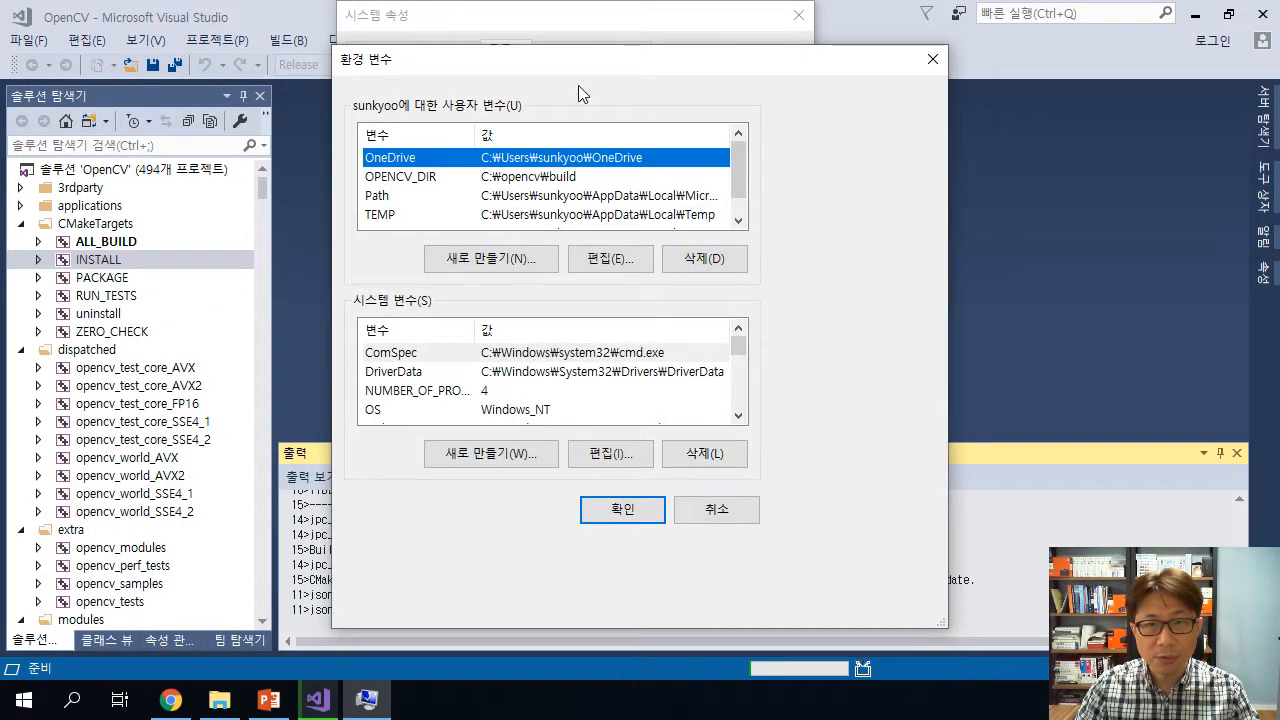
drag(557, 66, 709, 80)
click(654, 194)
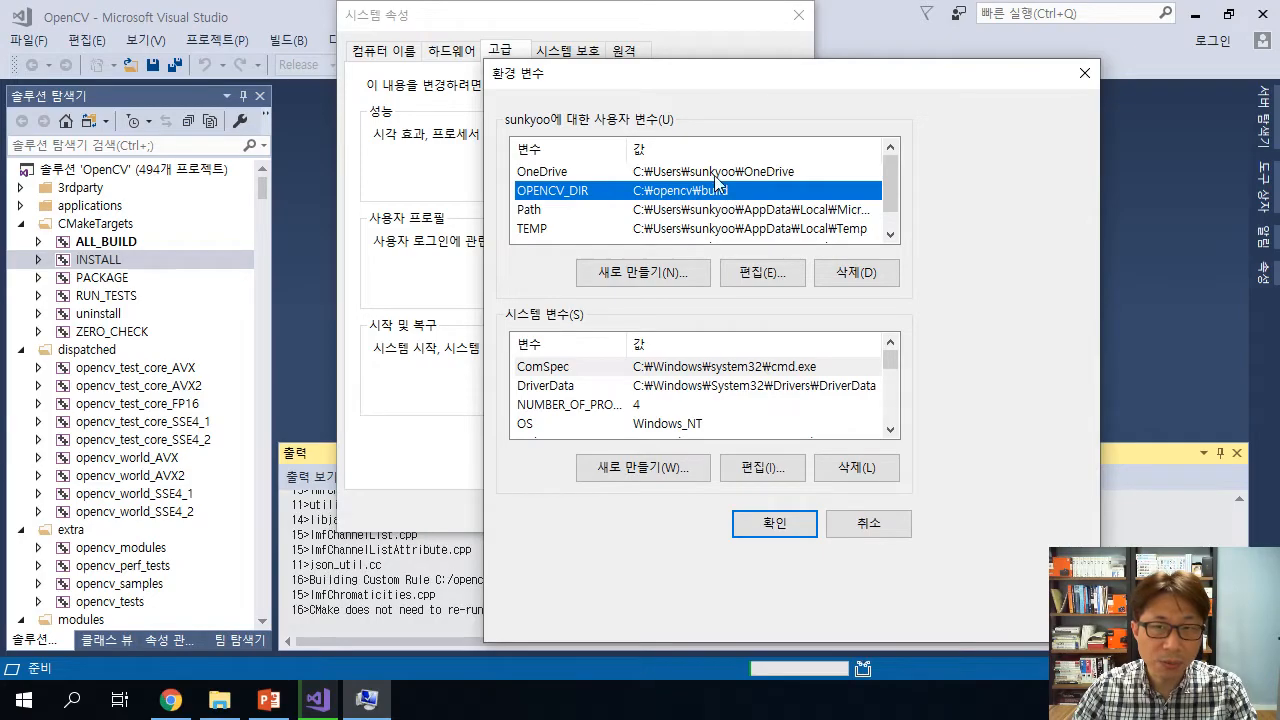
click(762, 272)
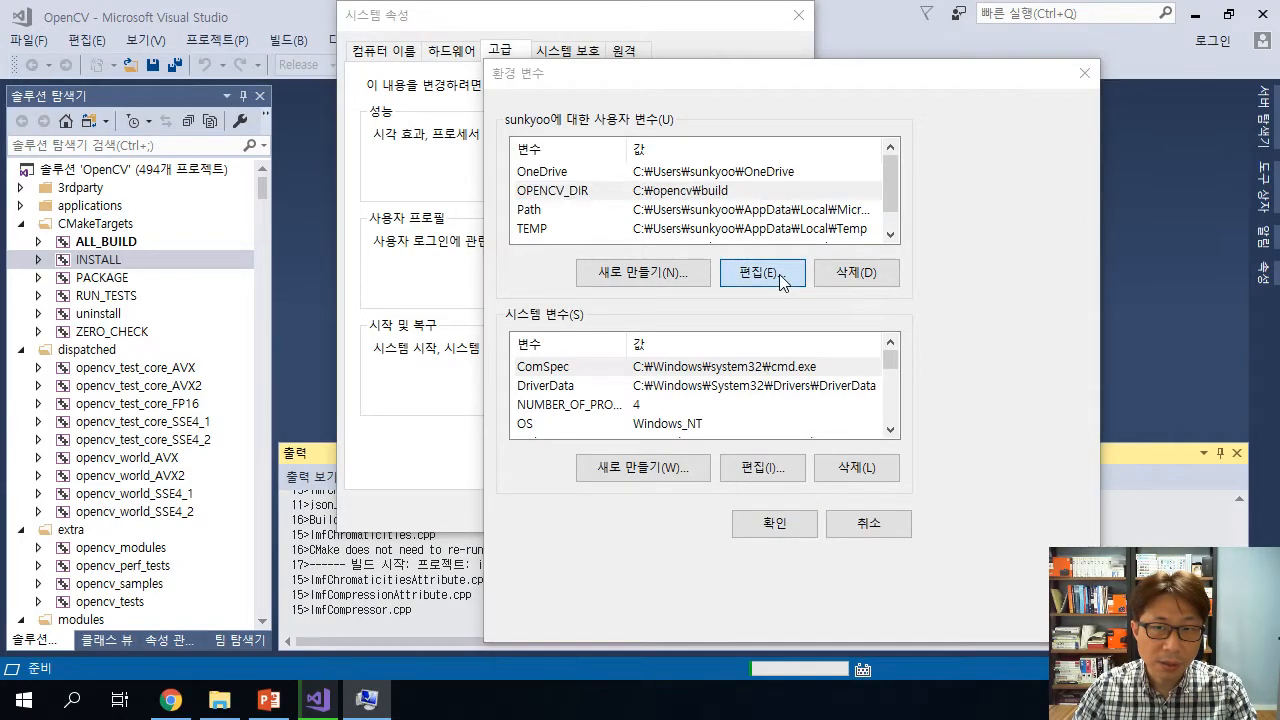
key(End)
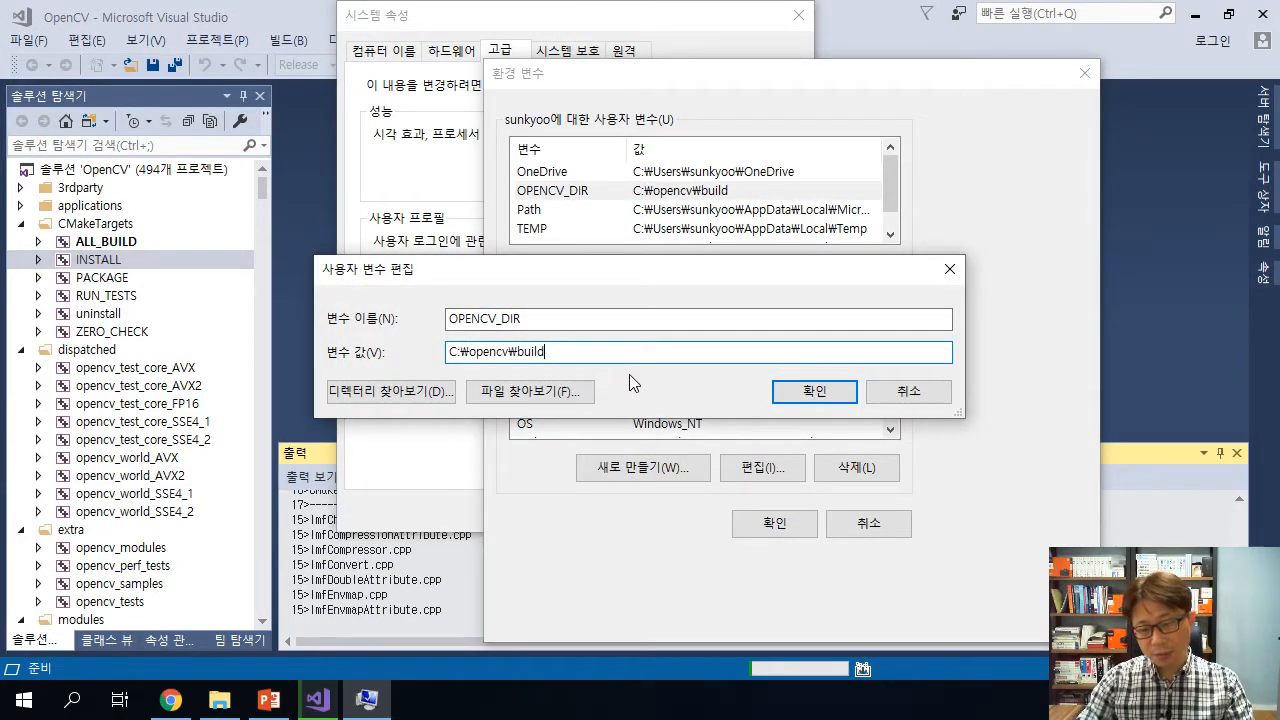
text(\ins)
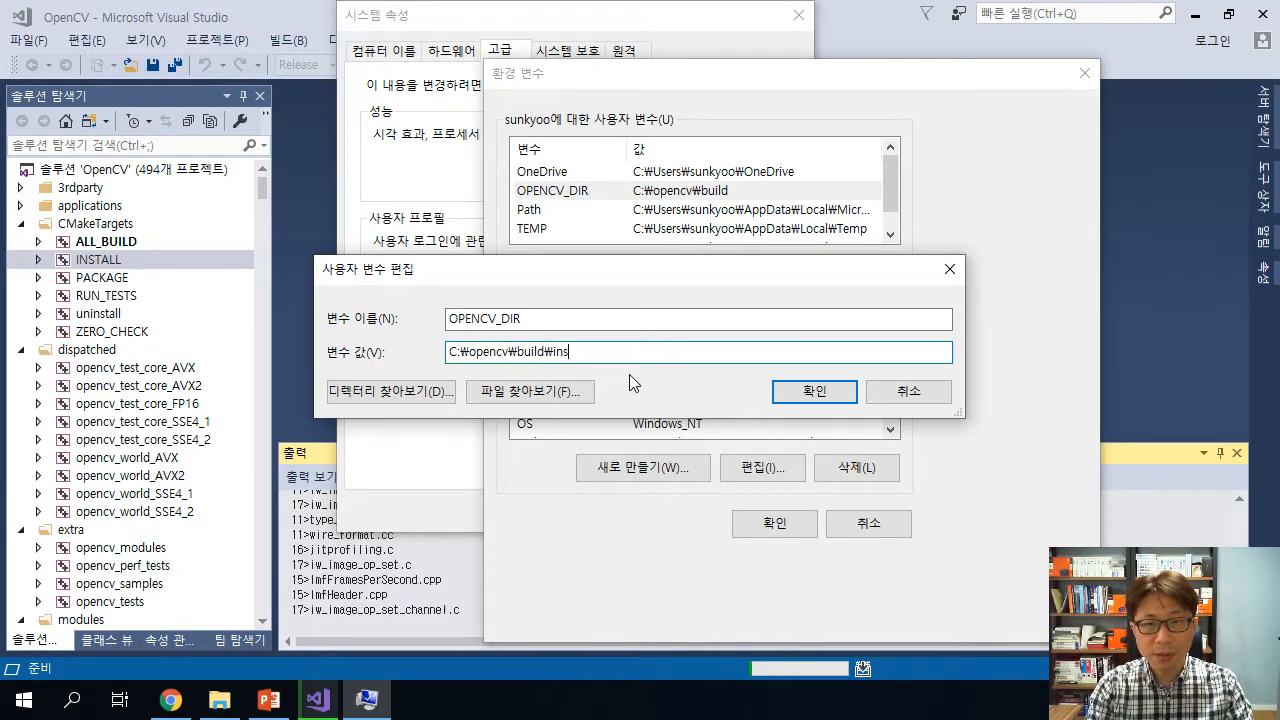
text(tall)
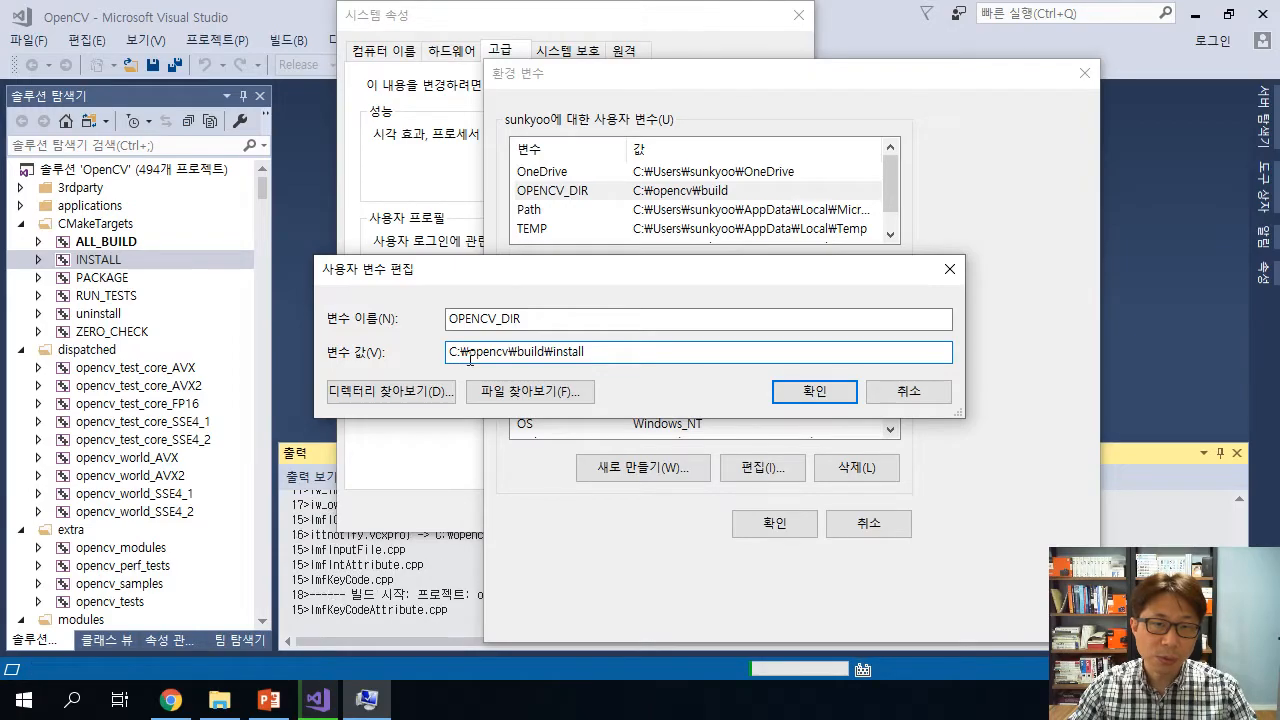
click(816, 392)
click(776, 524)
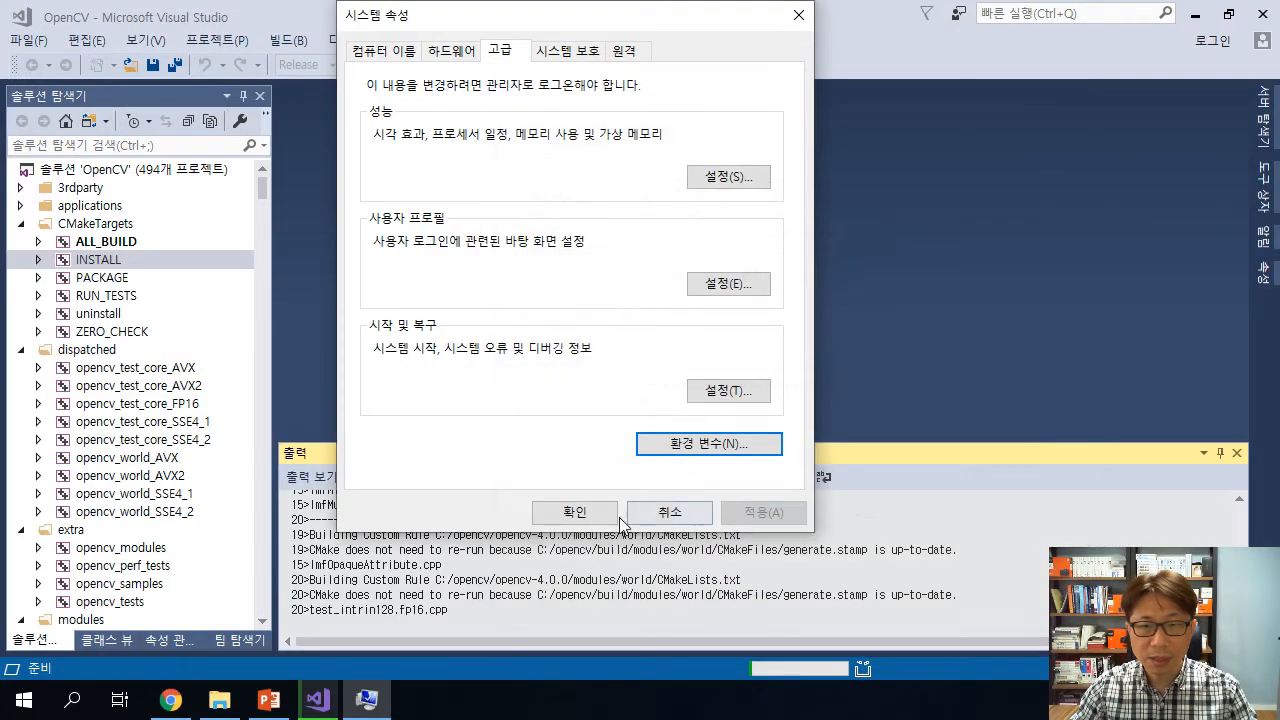
click(573, 510)
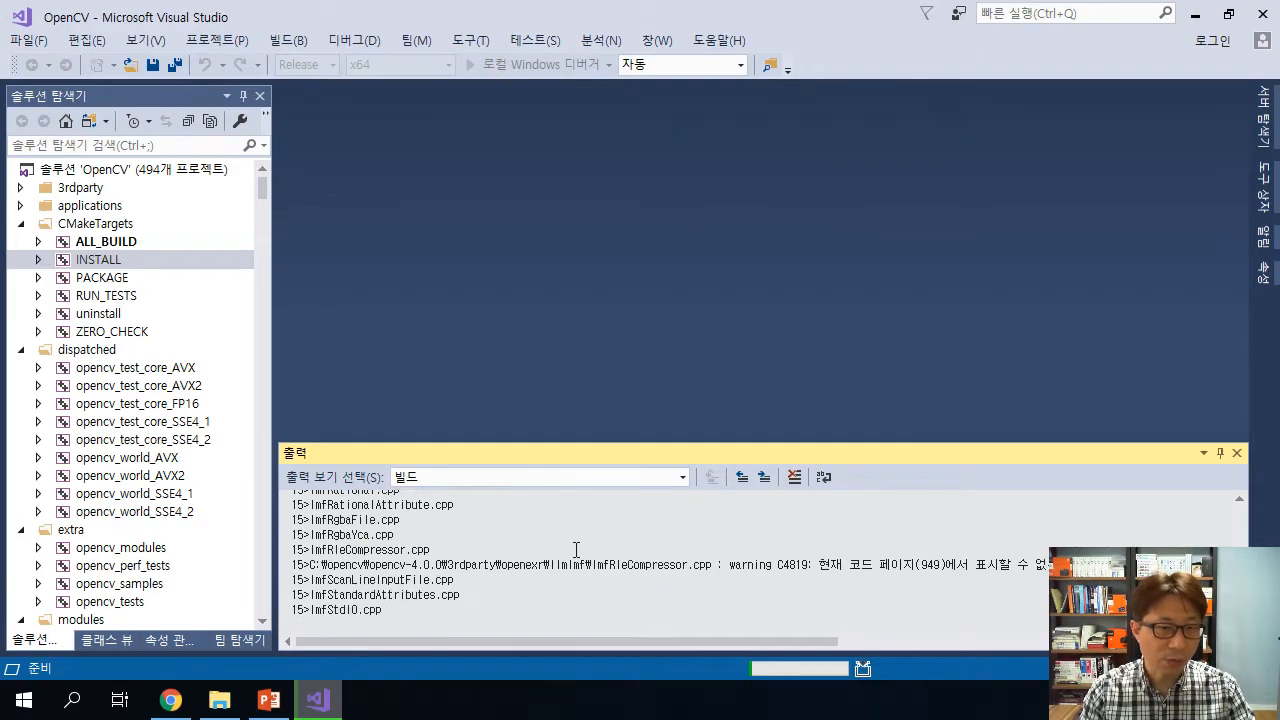
Find the Command Prompt by searching Windows for "명령", launch it, and try running opencv_version.
click(16, 706)
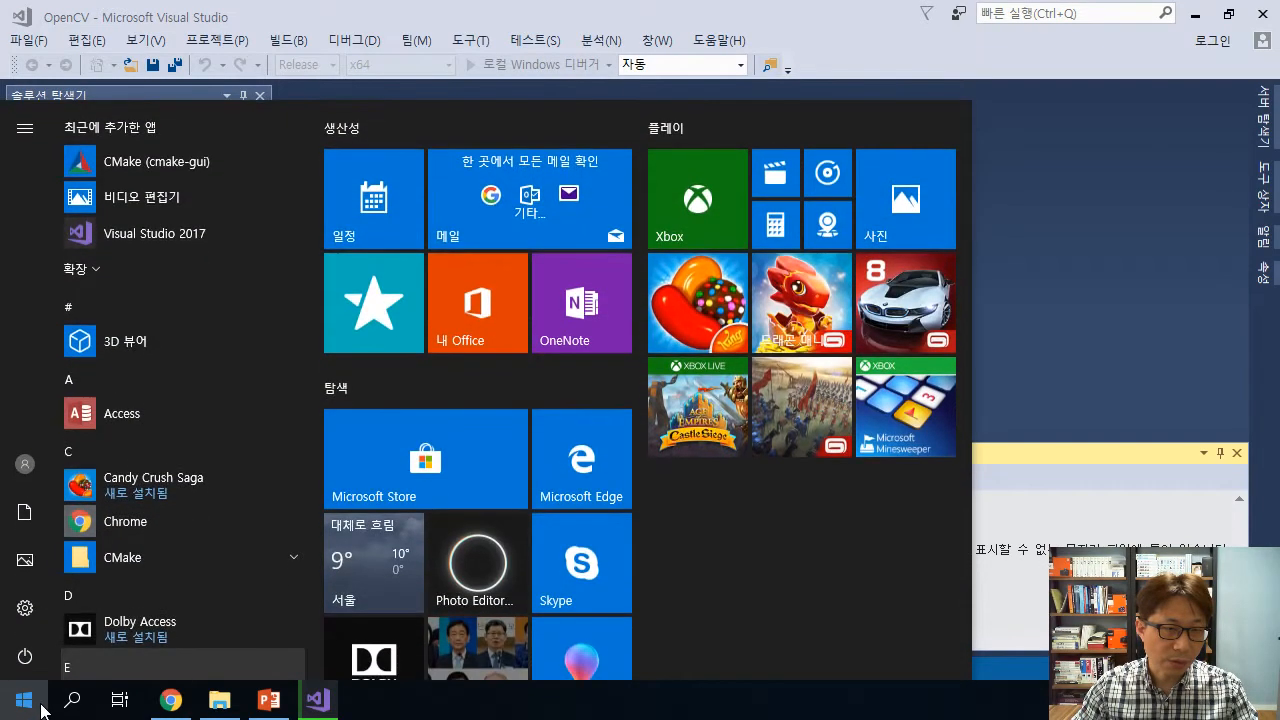
click(71, 705)
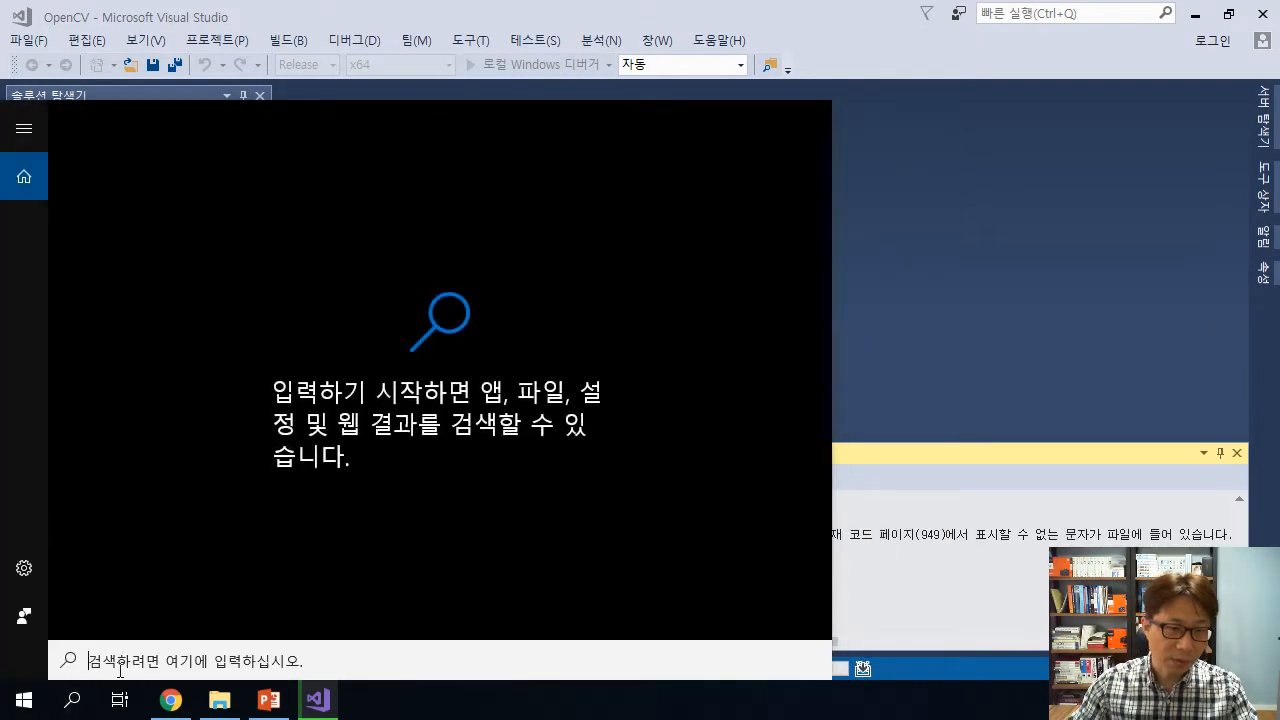
text(명ㄹ)
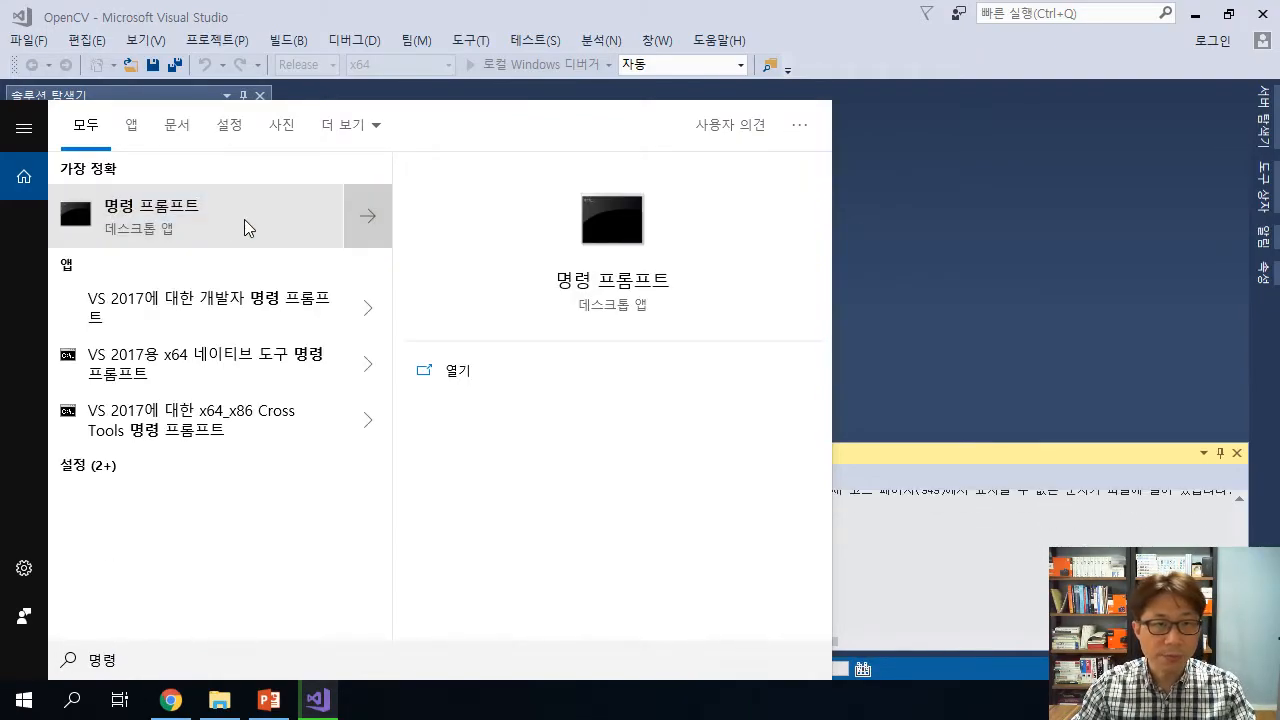
click(244, 219)
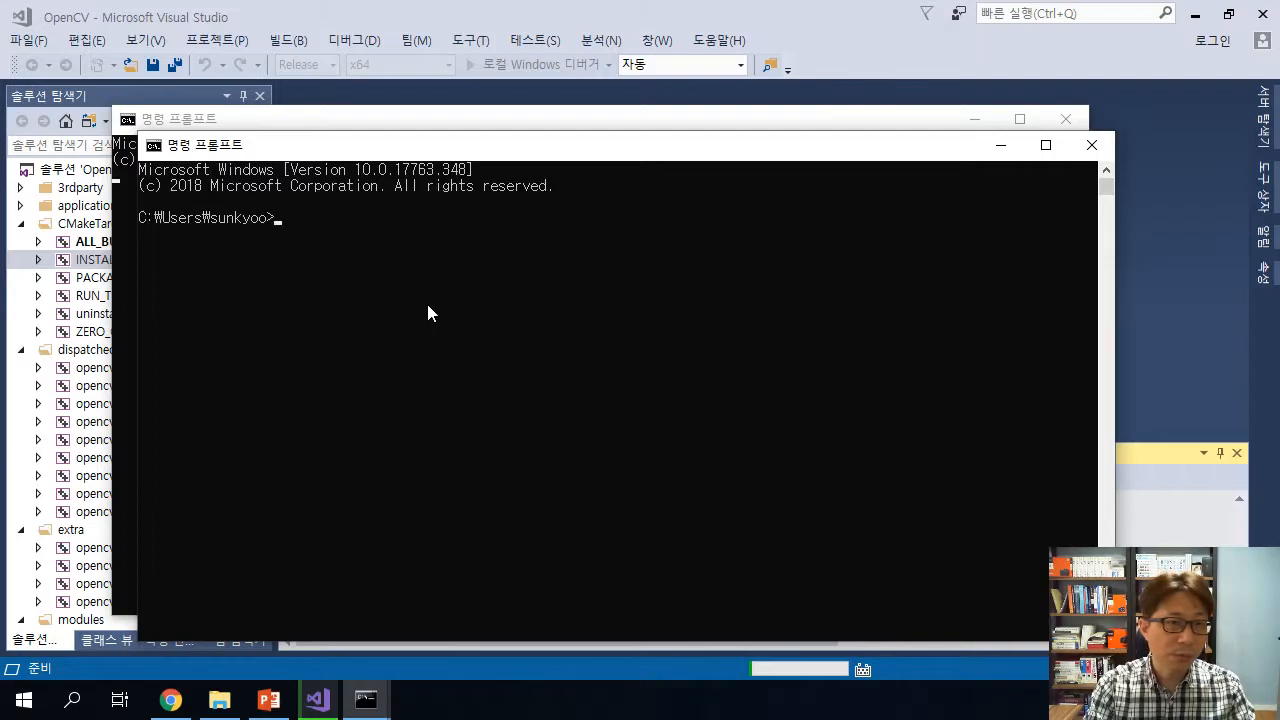
text(opencv_versio)
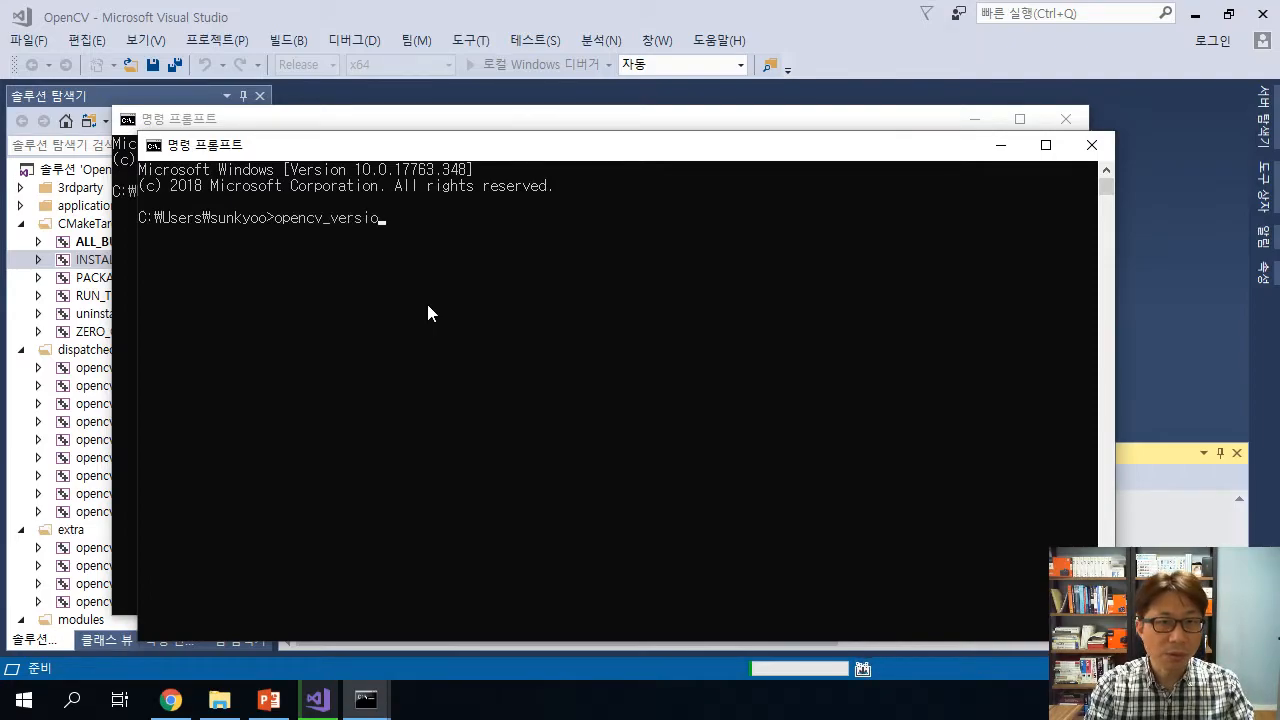
text(n)
key(Return)
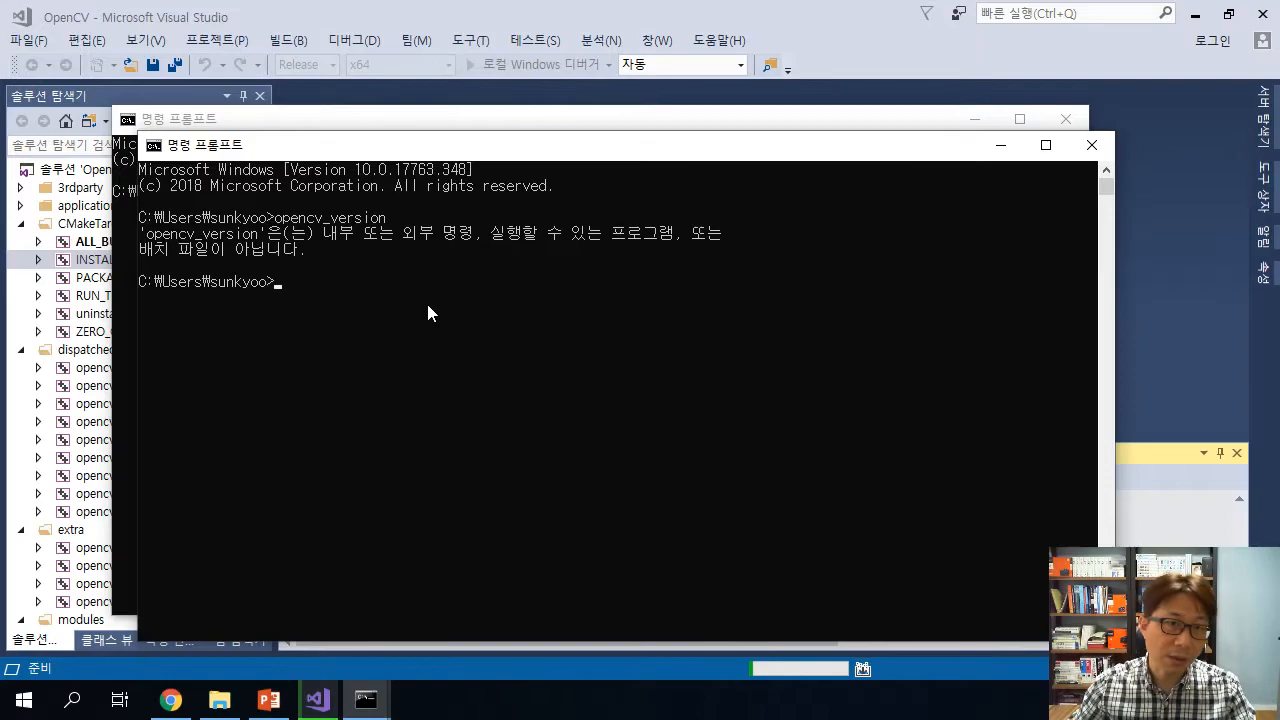
Run opencv_versiond.exe in the Command Prompt and highlight the version it prints.
click(486, 20)
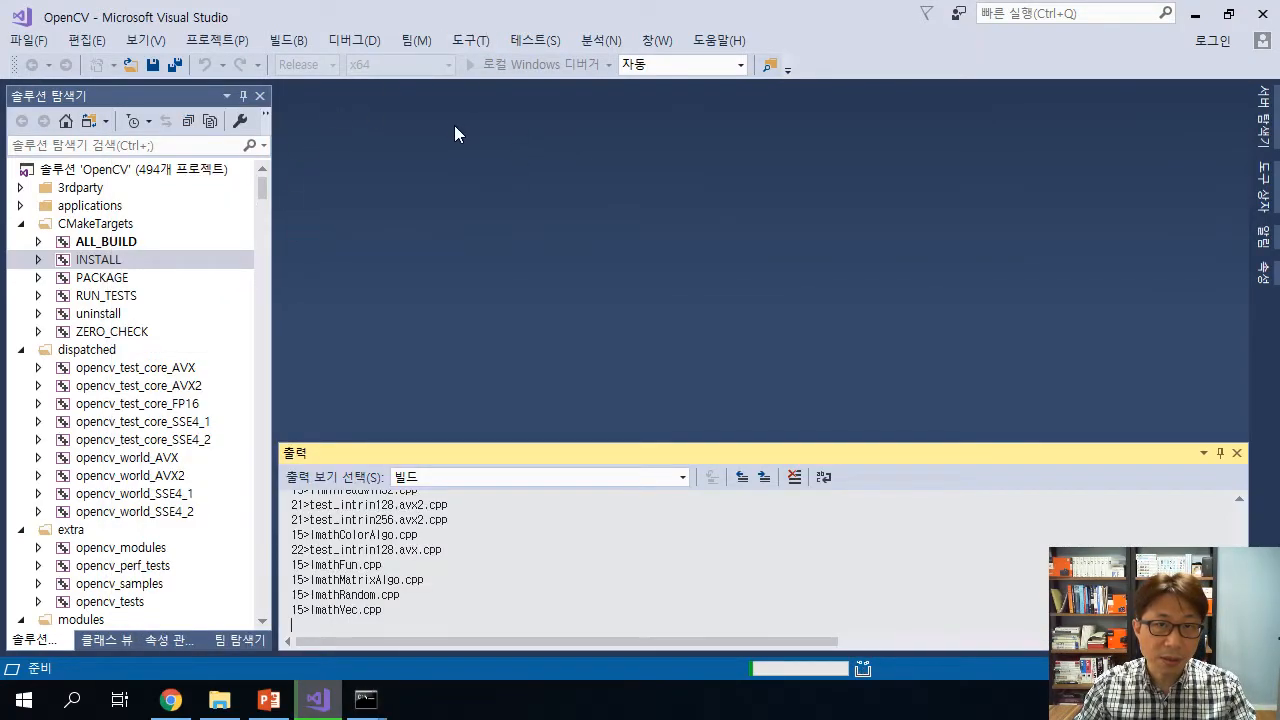
click(220, 702)
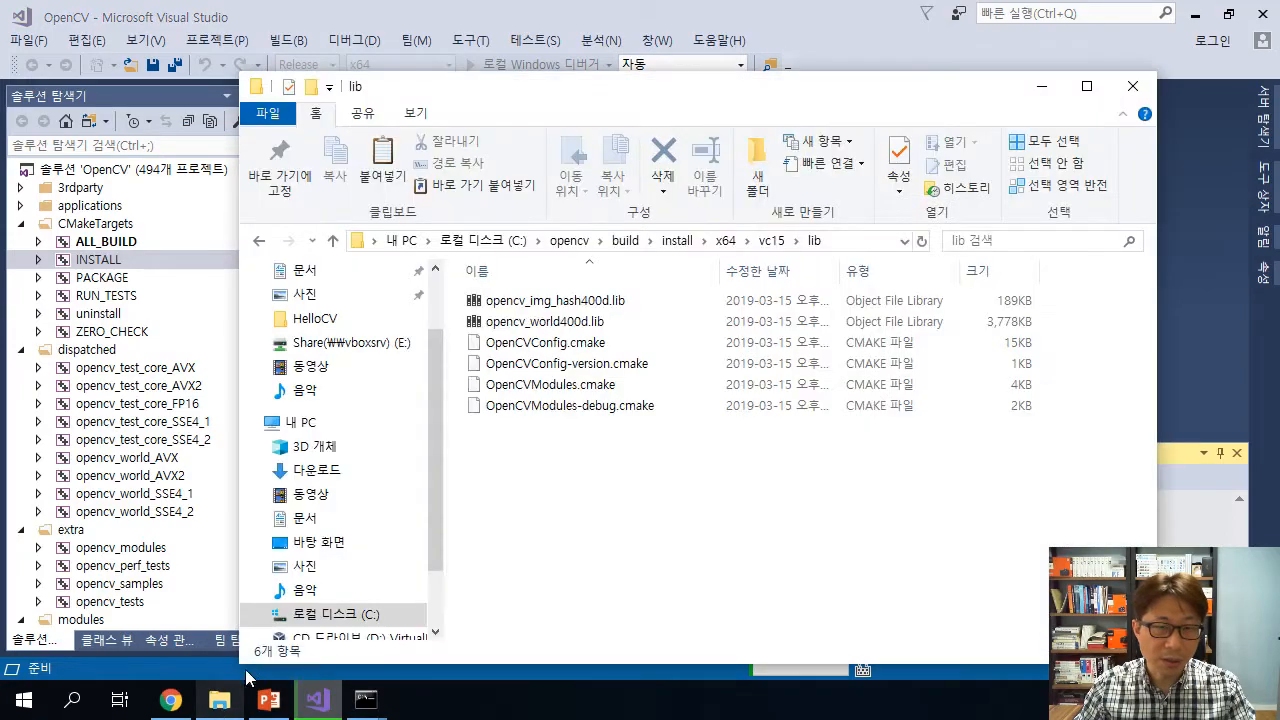
mouse_move(367, 706)
click(450, 622)
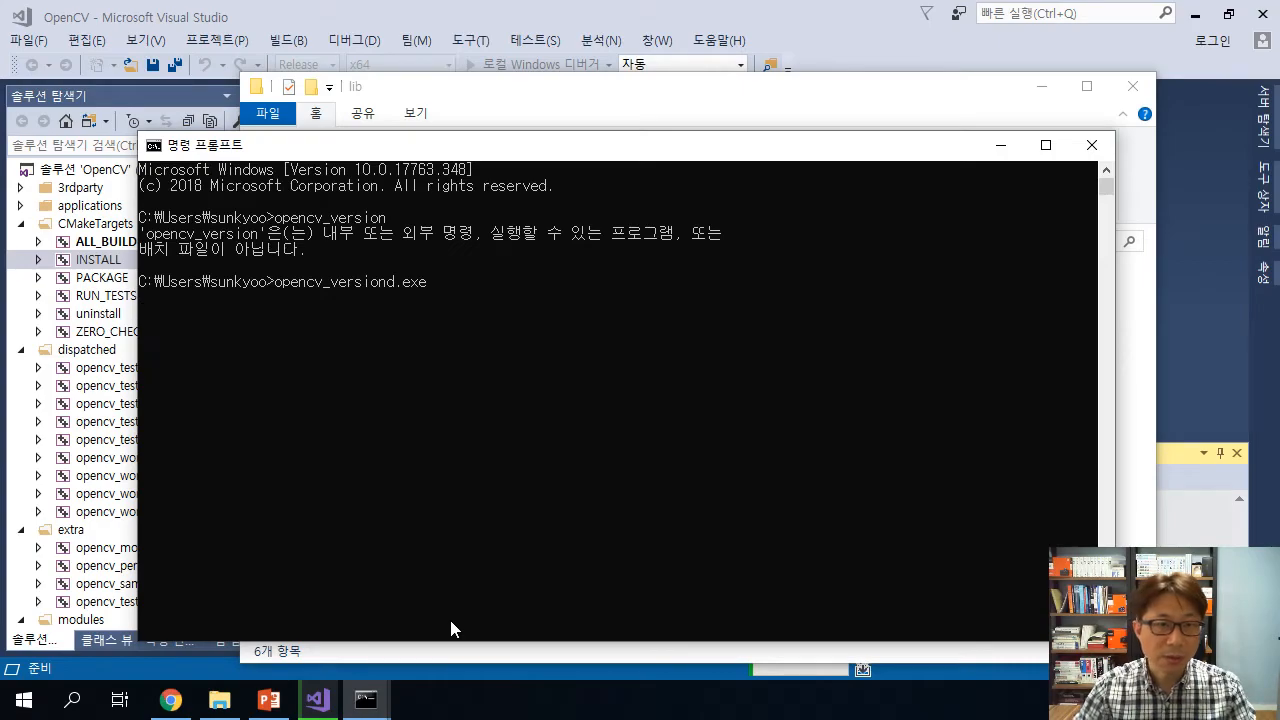
key(Return)
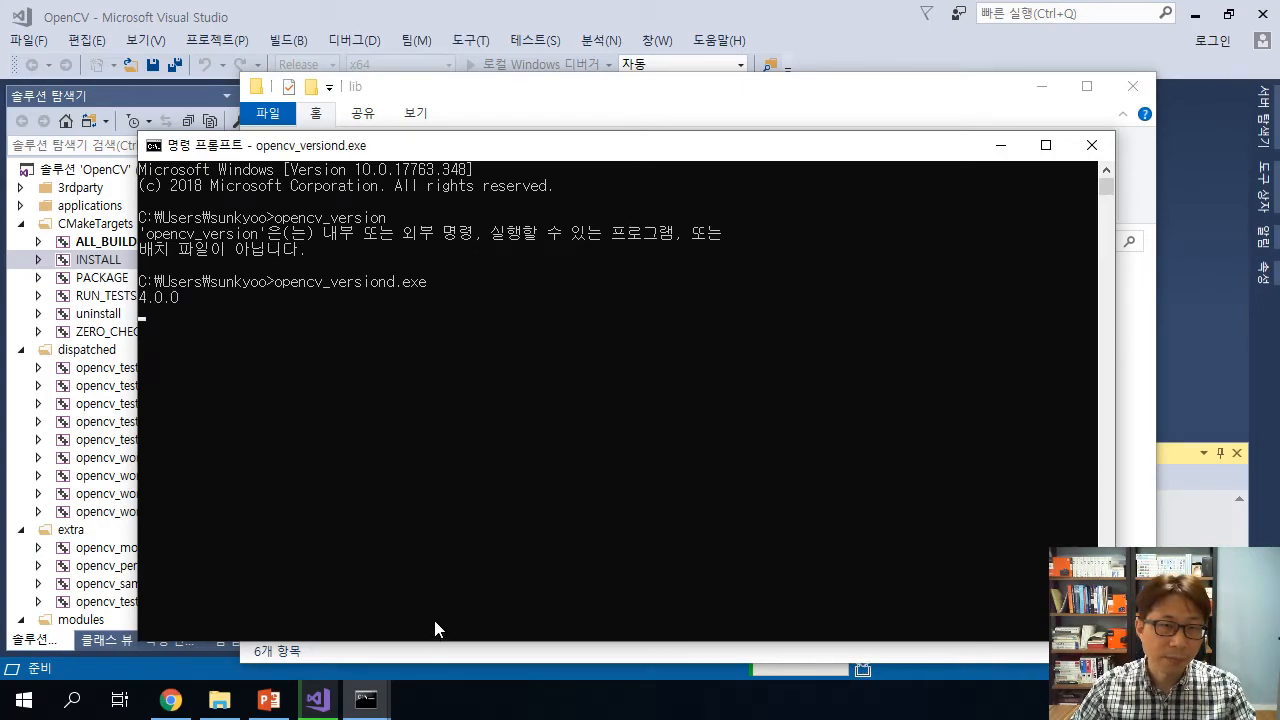
drag(139, 299, 162, 301)
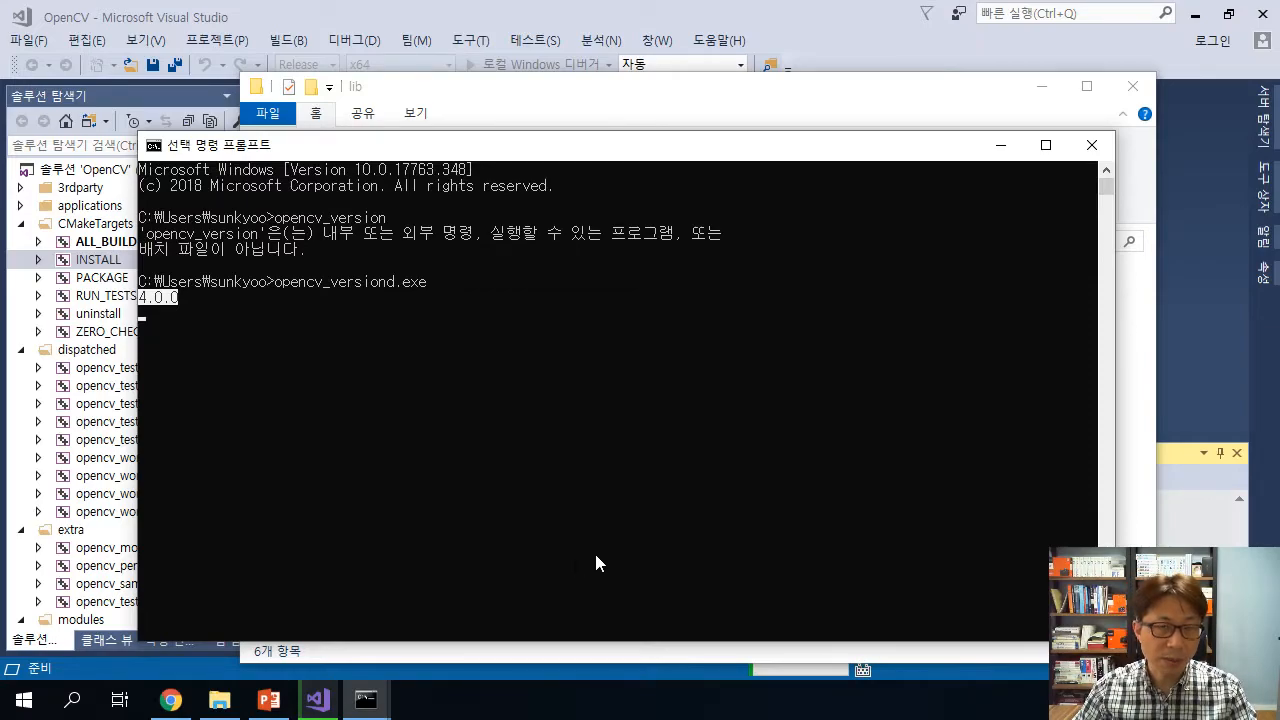
Return to Visual Studio and build the INSTALL project in the Release x64 configuration.
click(573, 96)
click(1207, 315)
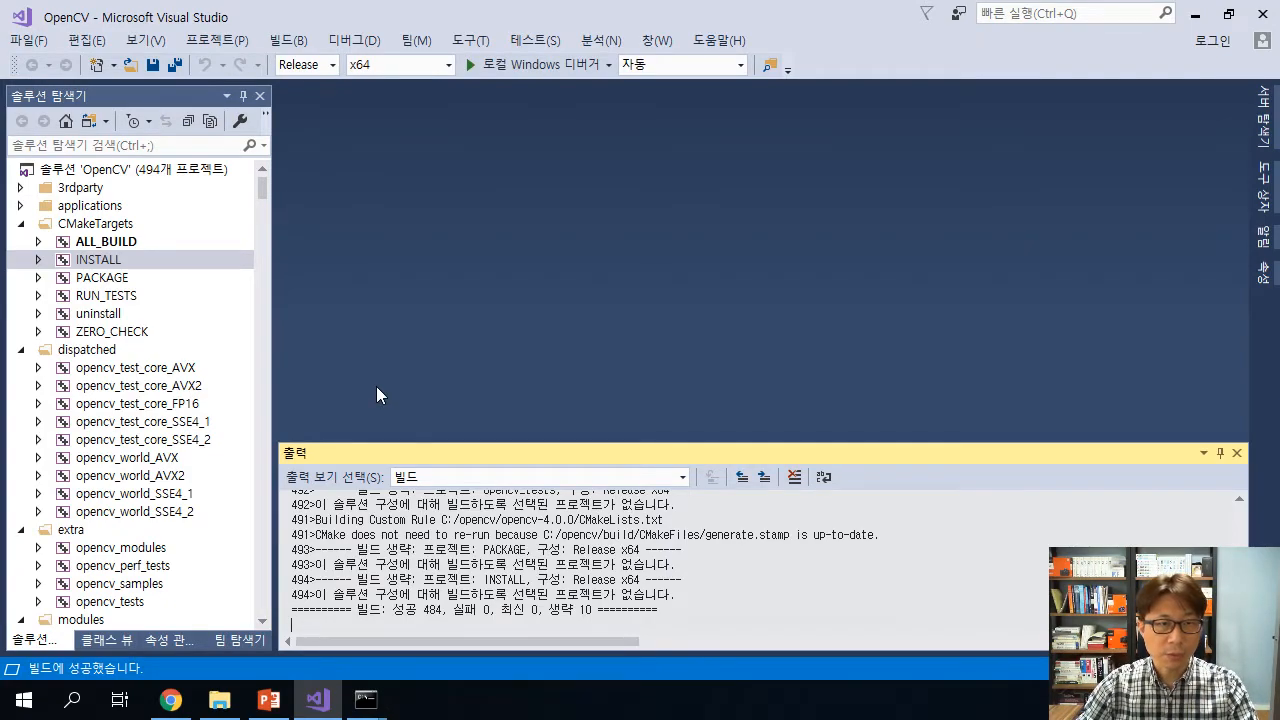
right_click(140, 262)
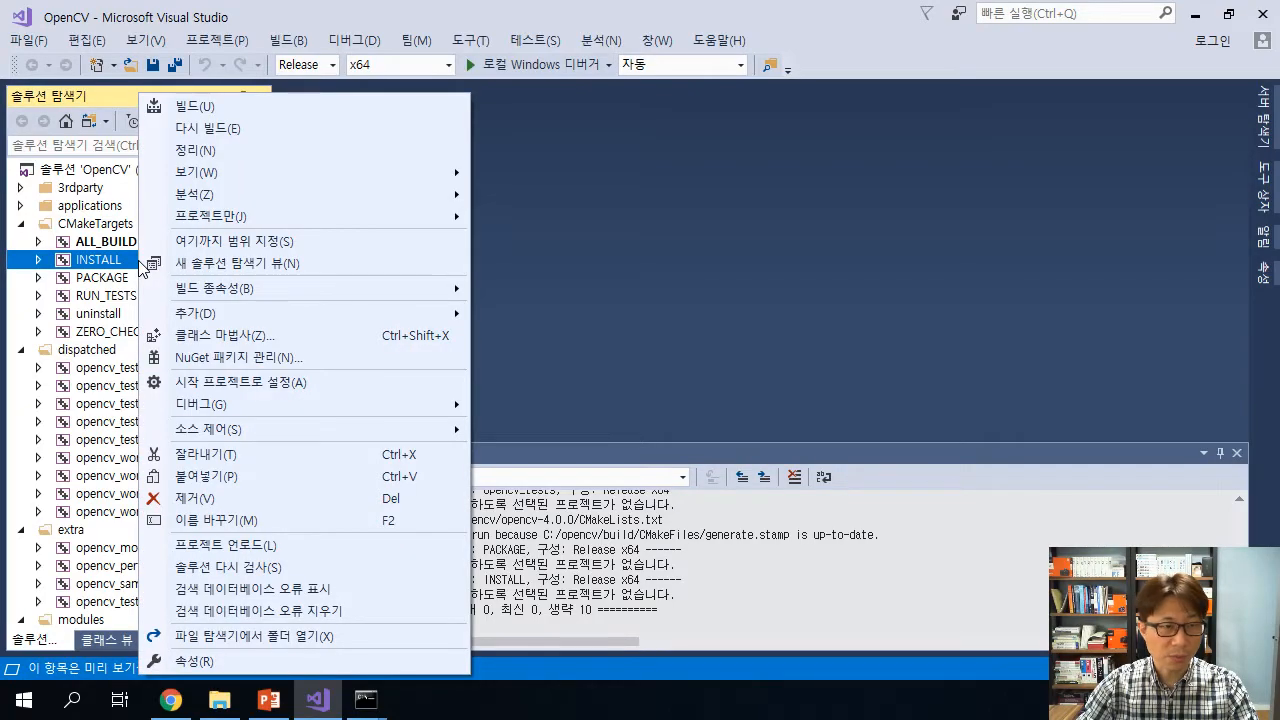
click(285, 108)
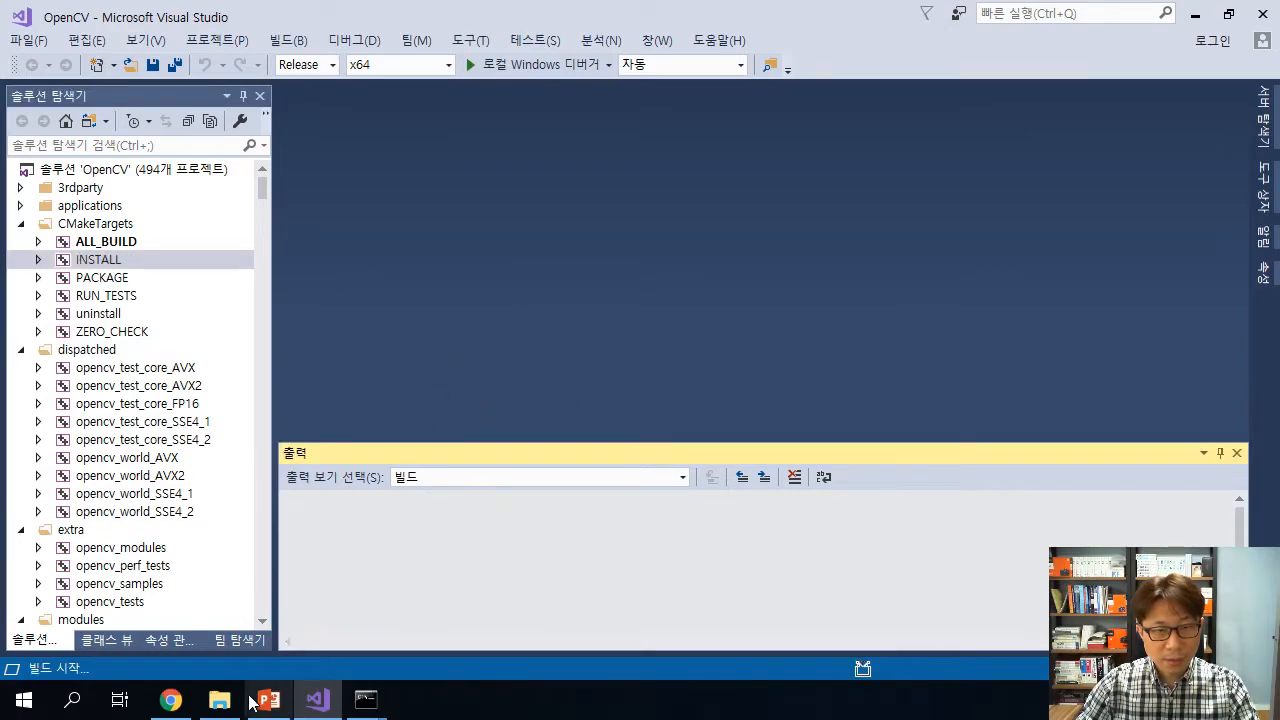
Switch to File Explorer and examine the installed Release files in the lib and bin folders of build\install\x64\vc15.
mouse_move(225, 703)
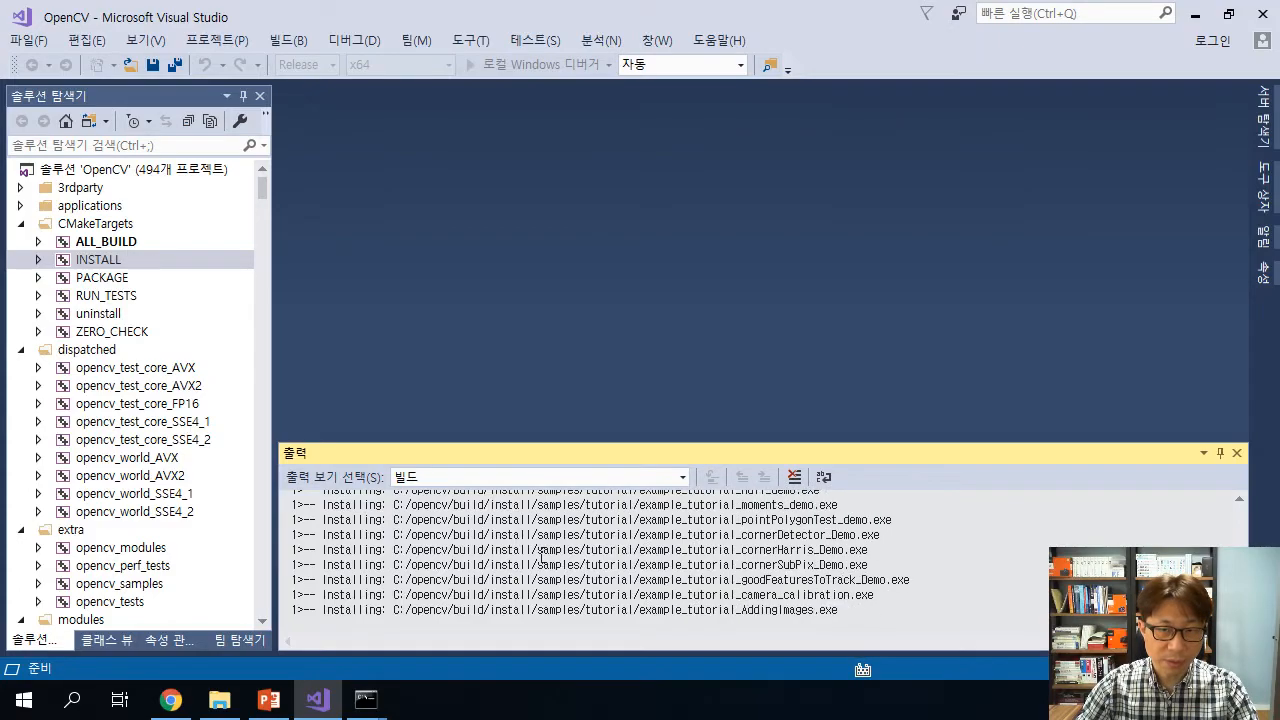
click(221, 703)
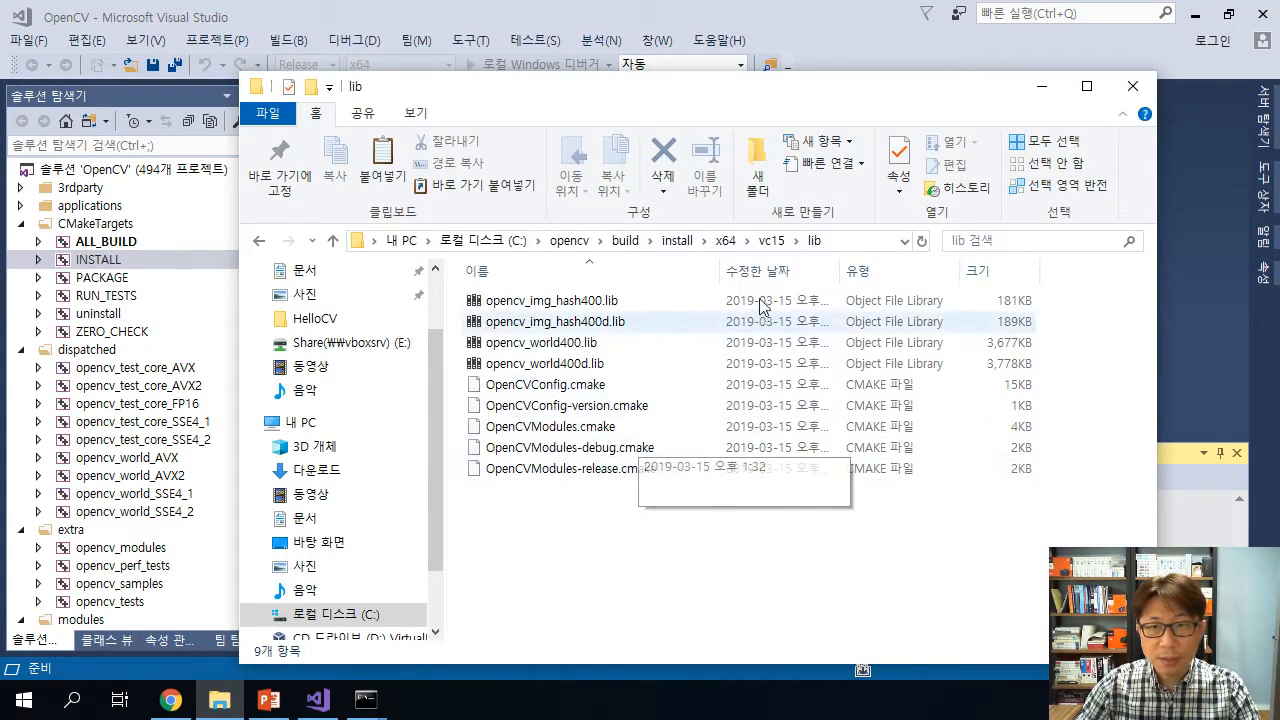
click(677, 240)
double_click(545, 406)
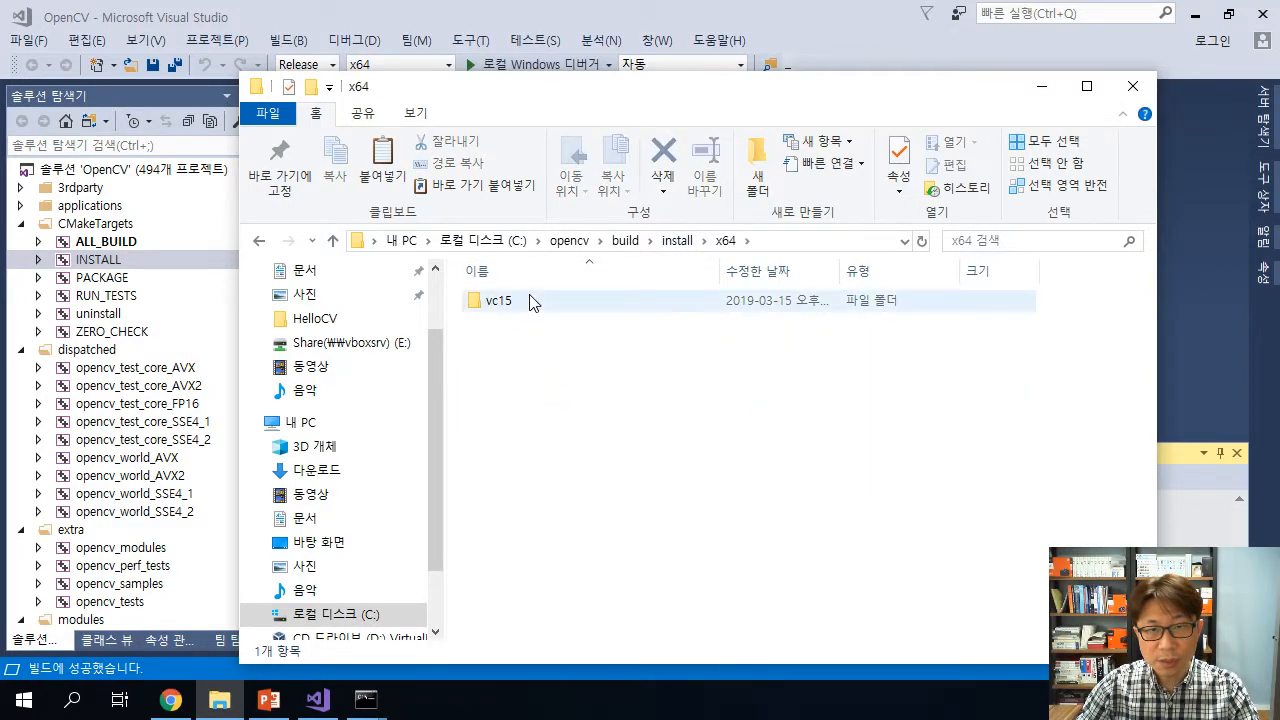
double_click(533, 302)
click(530, 304)
double_click(530, 304)
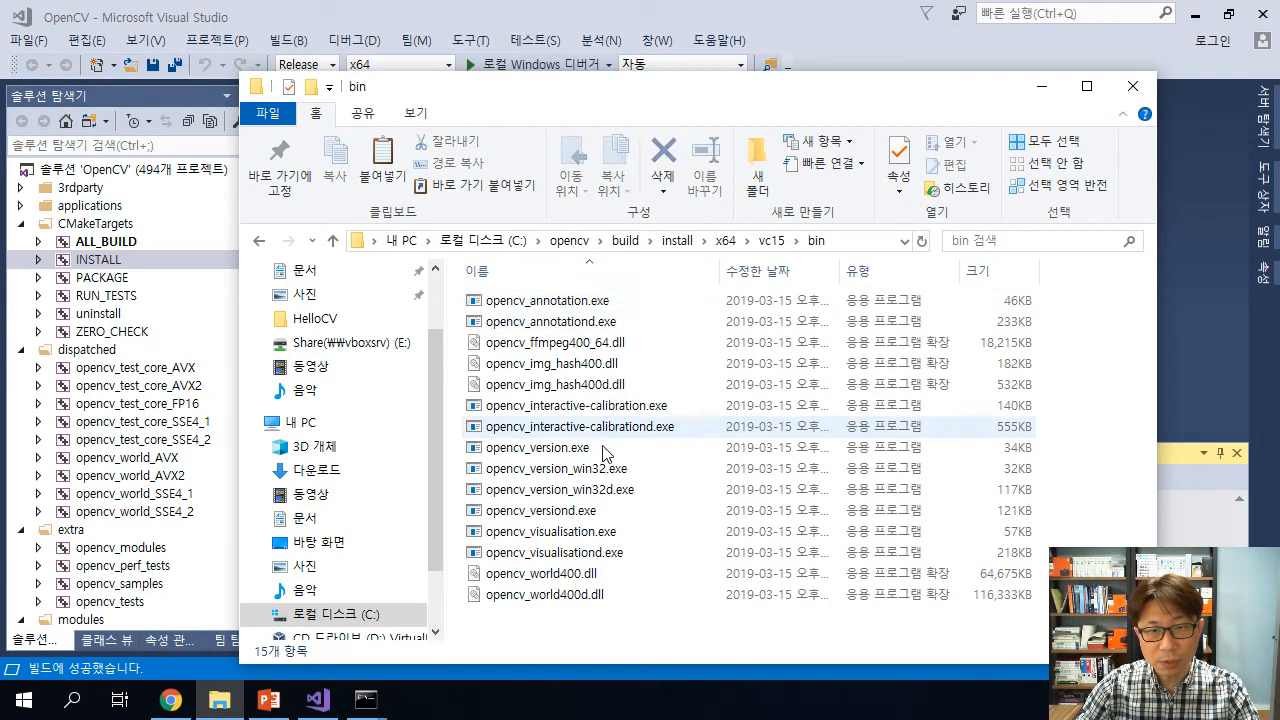
Compare the Debug and Release versions of the opencv_world400 DLL and opencv_version program in bin, and the opencv_world400 libraries in lib.
click(518, 578)
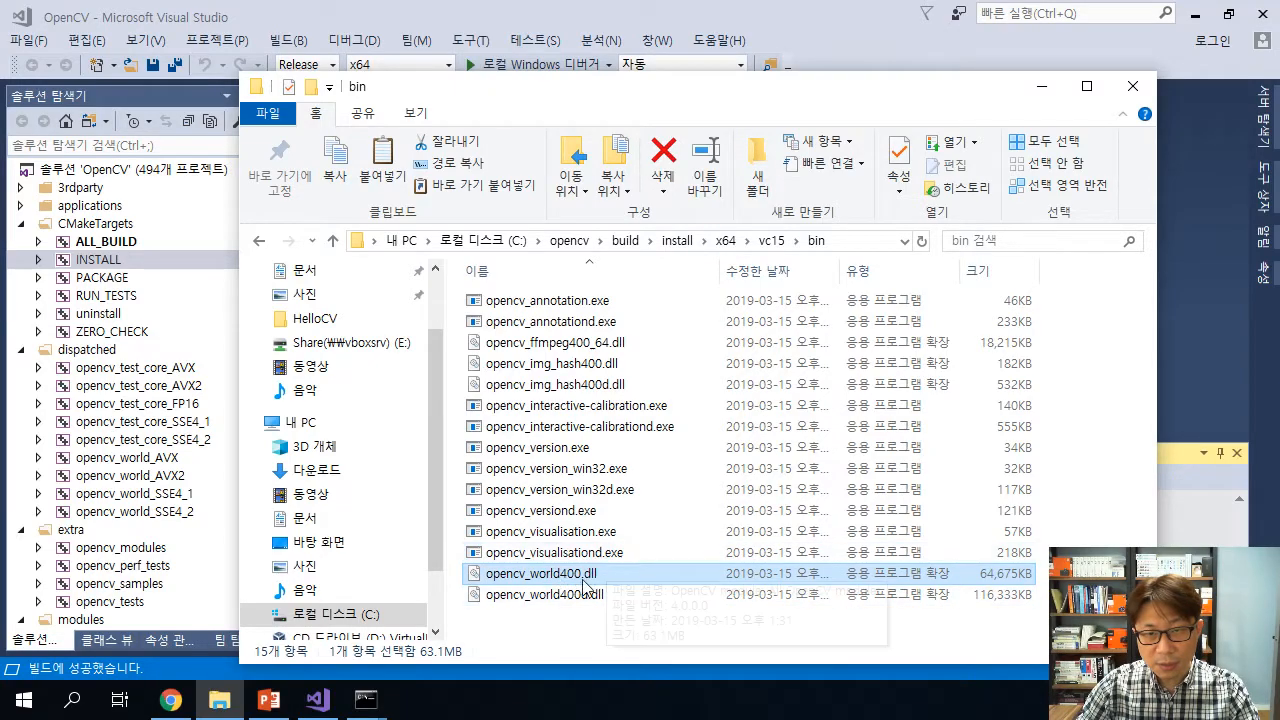
click(562, 603)
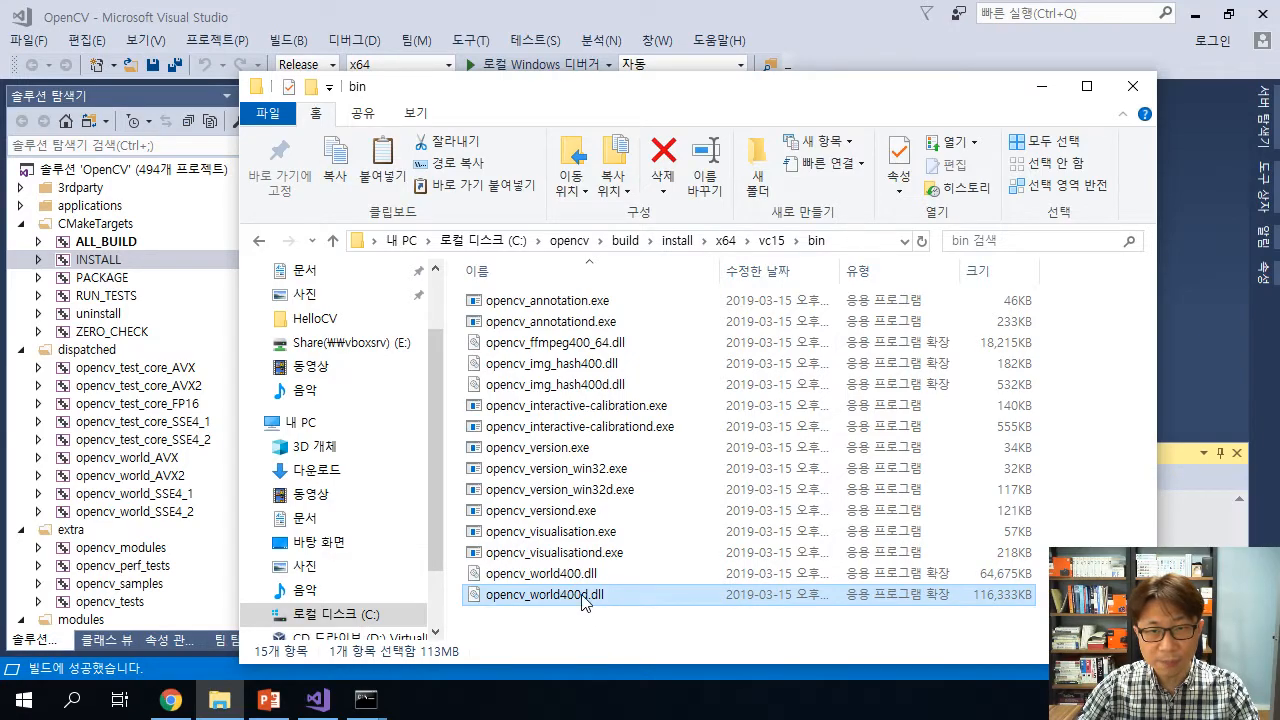
click(526, 452)
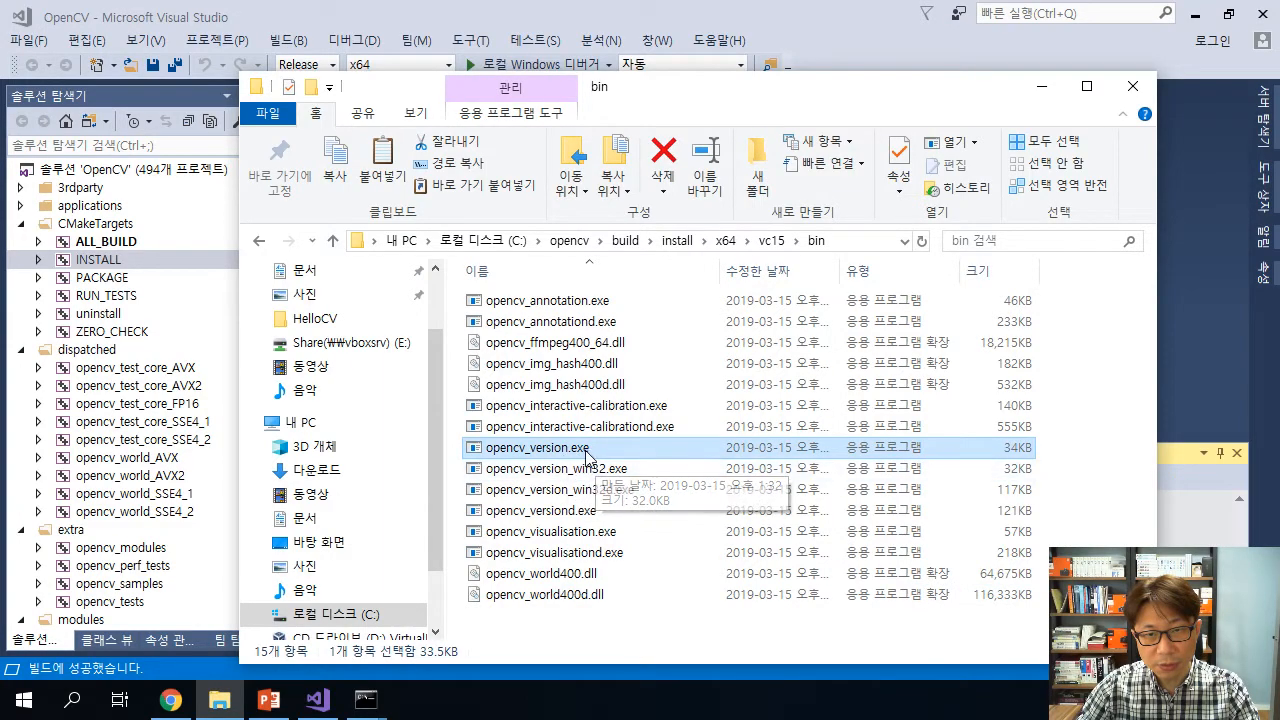
click(520, 516)
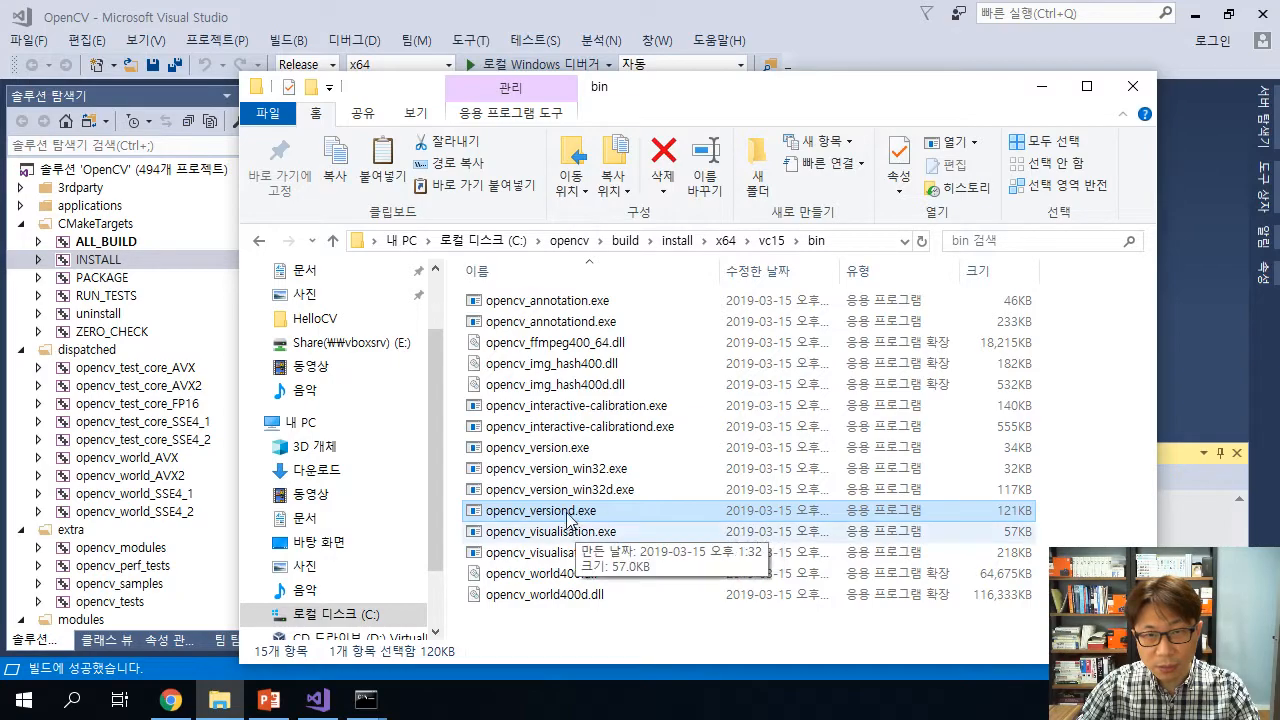
click(772, 244)
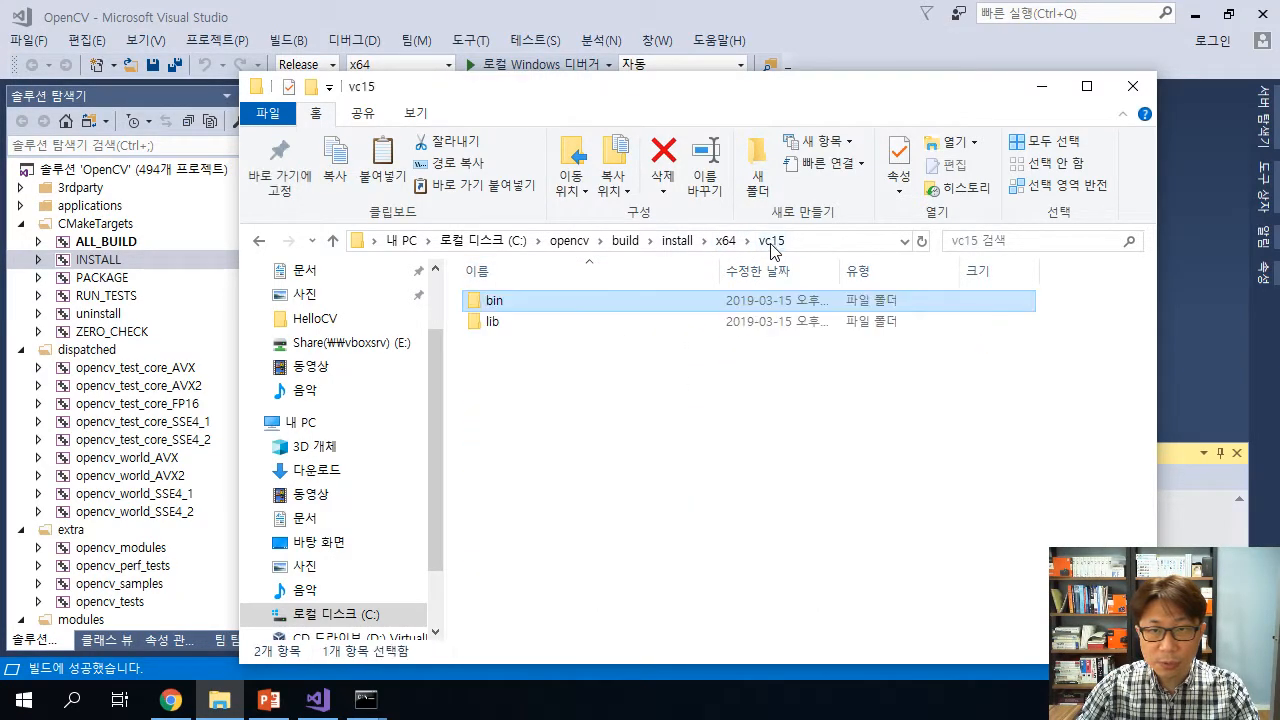
double_click(522, 322)
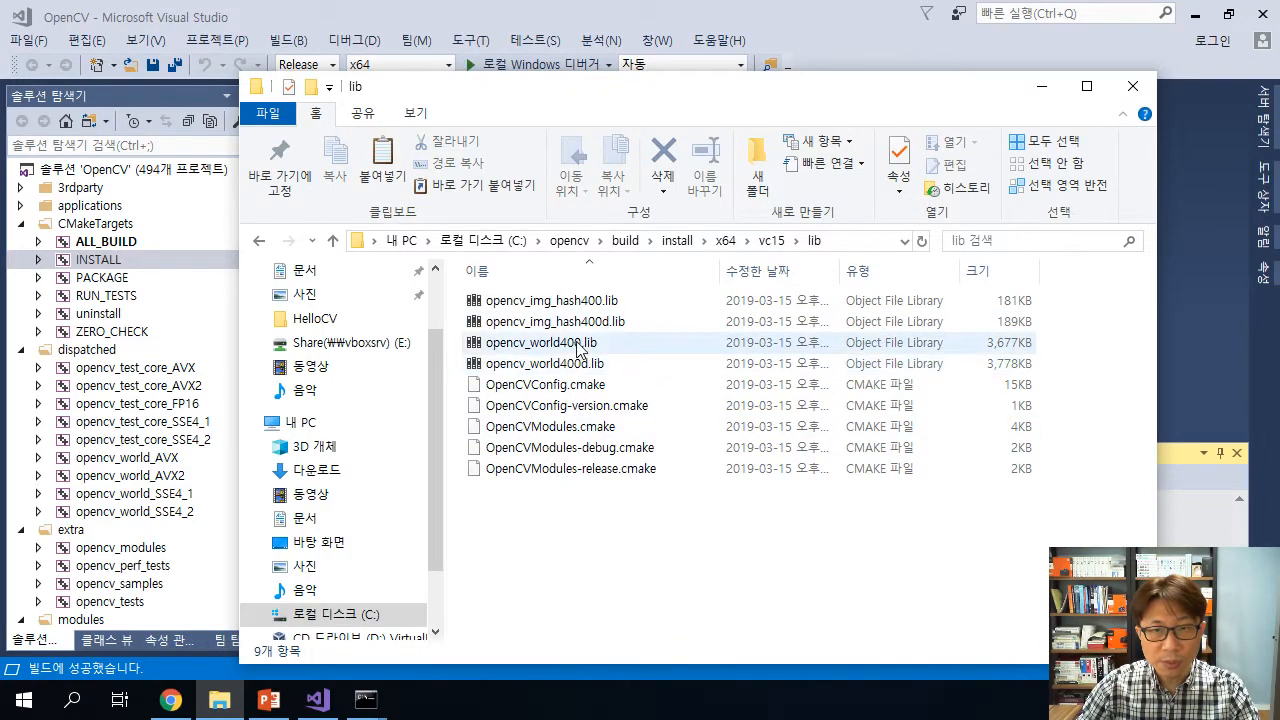
click(583, 346)
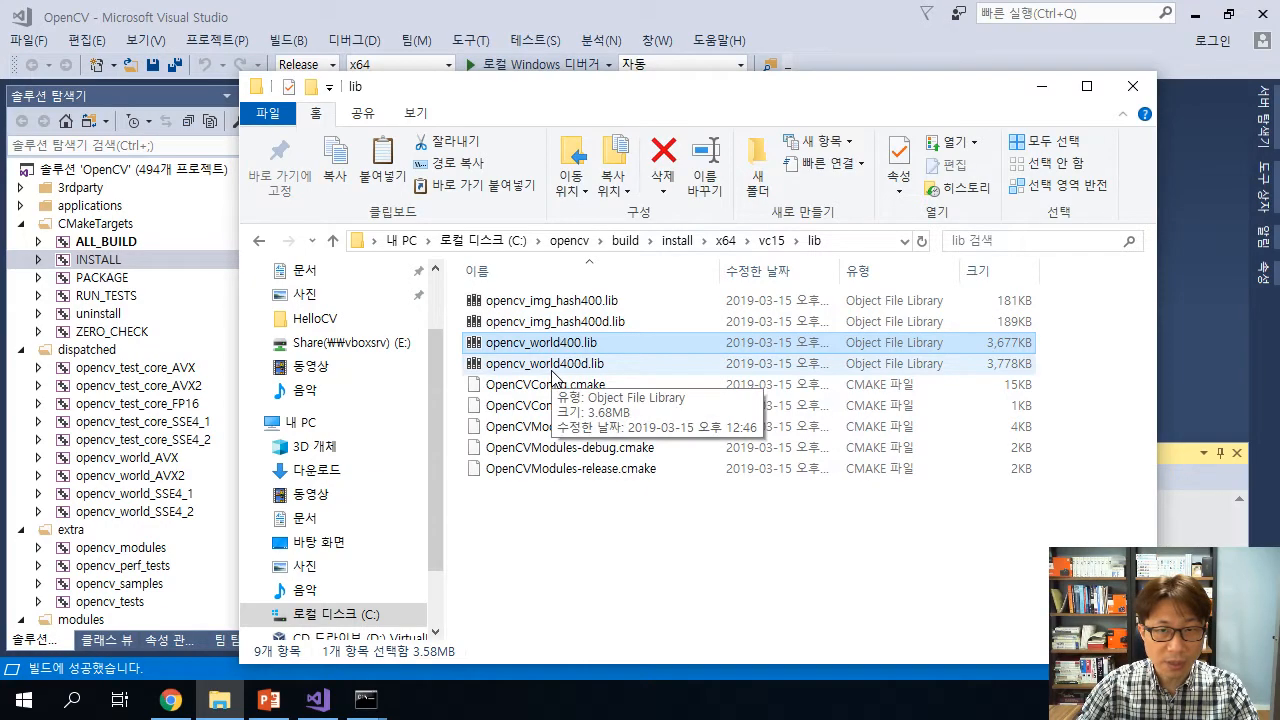
click(598, 368)
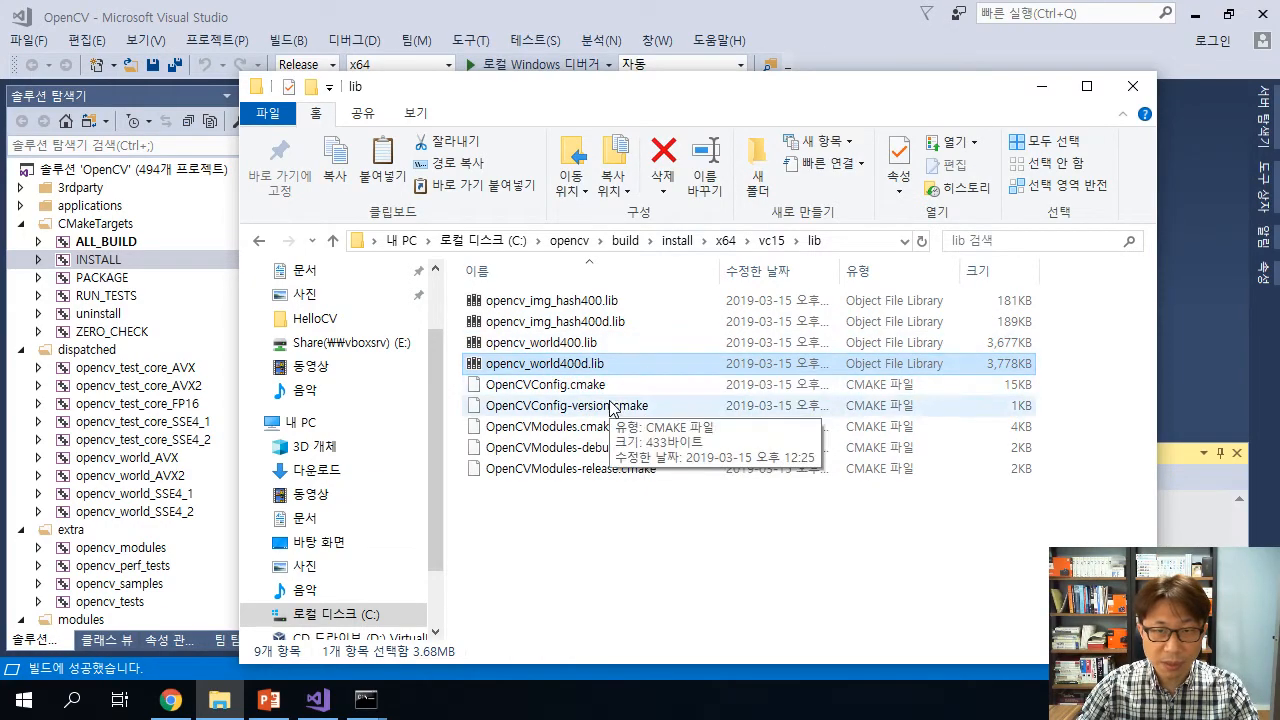
Return to Visual Studio, check the end of the INSTALL build output, and close the OpenCV solution.
click(1192, 399)
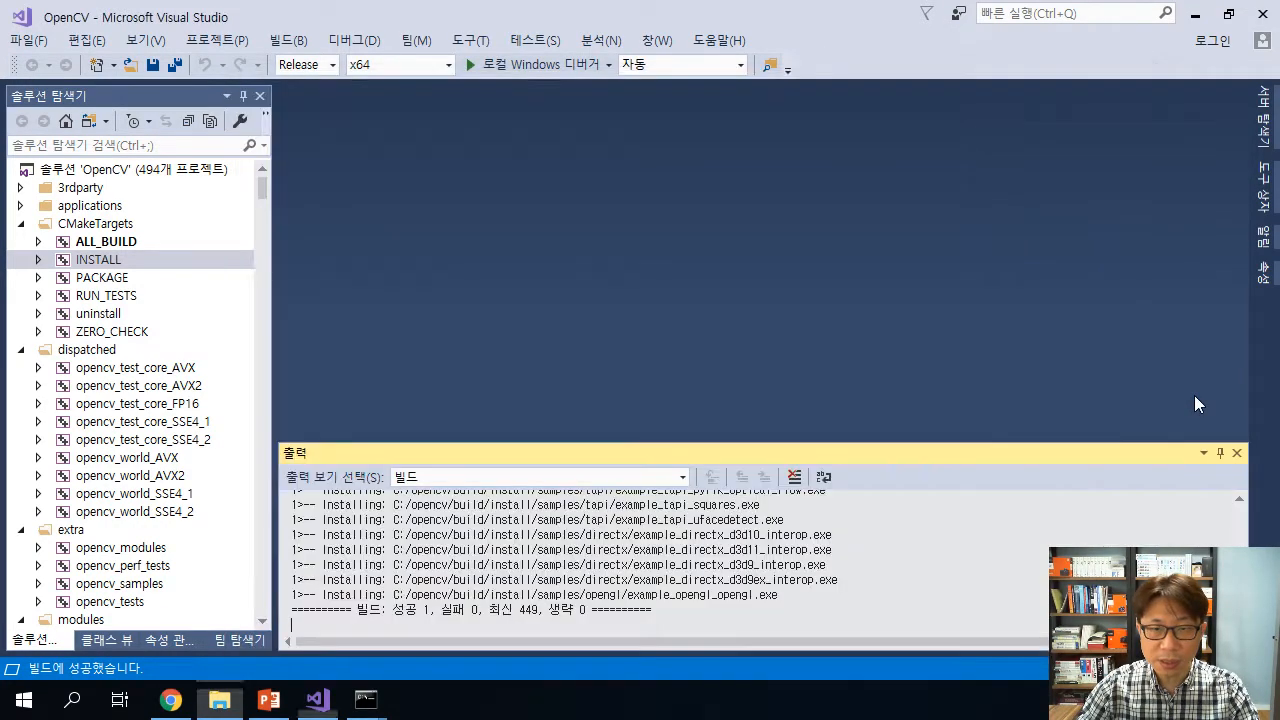
drag(664, 612, 310, 550)
click(440, 568)
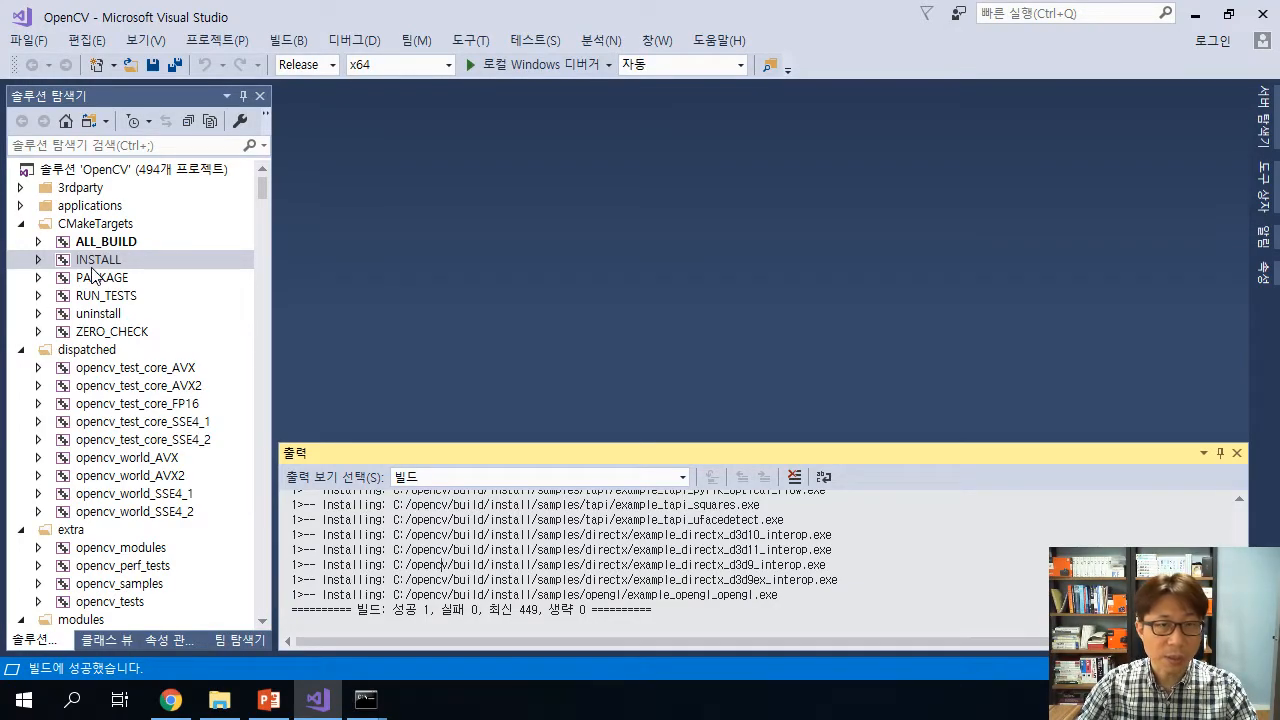
click(29, 41)
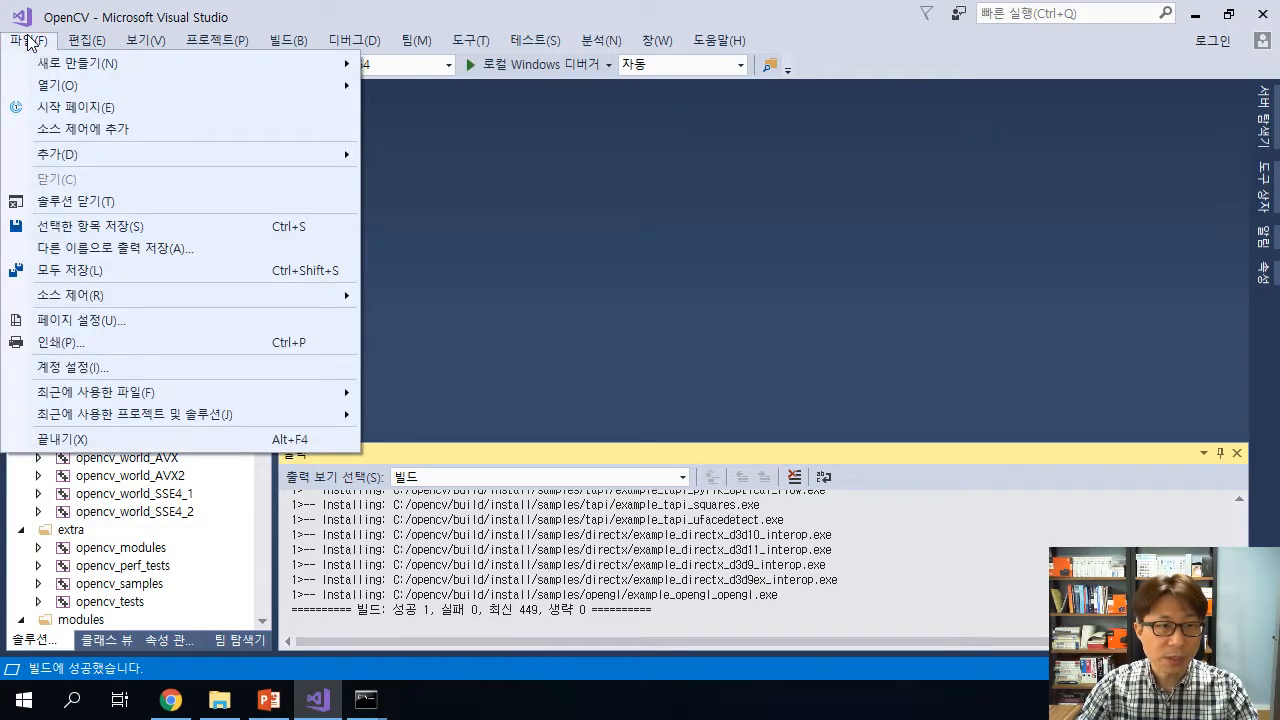
click(136, 207)
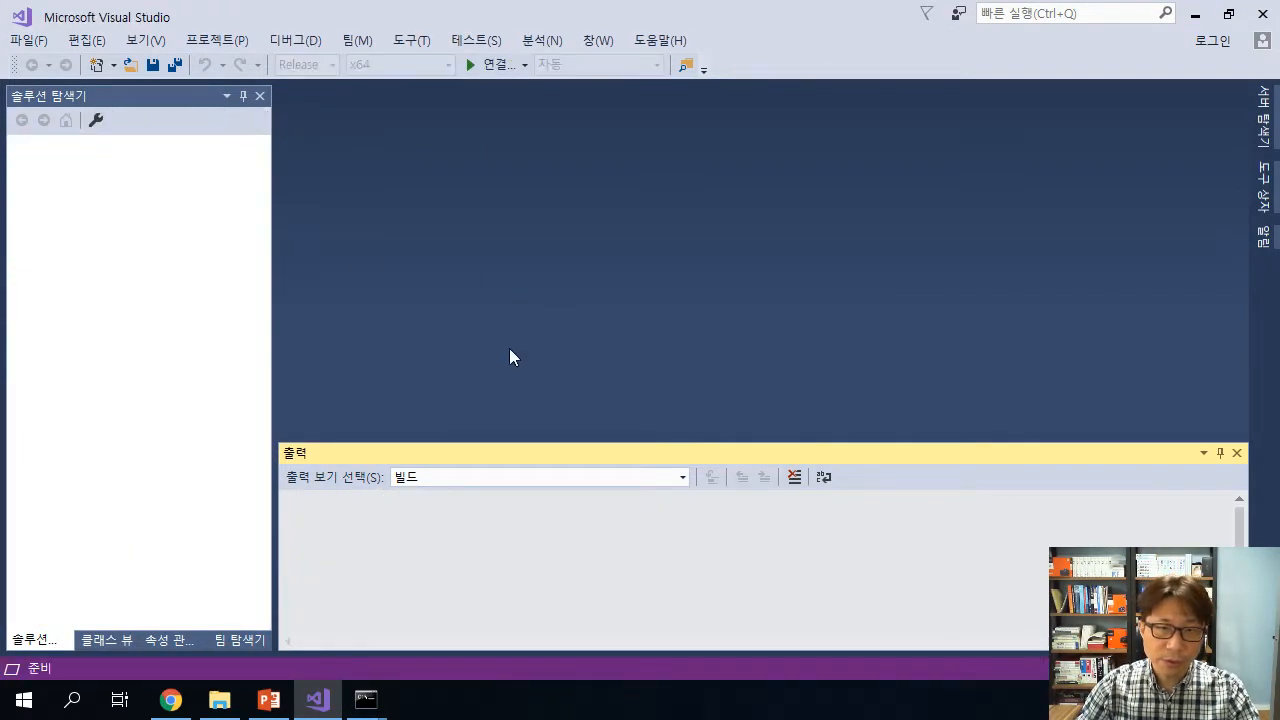
Open the recently used HelloCV.sln solution from C:\coding\opencv\ch02\HelloCV.
click(45, 42)
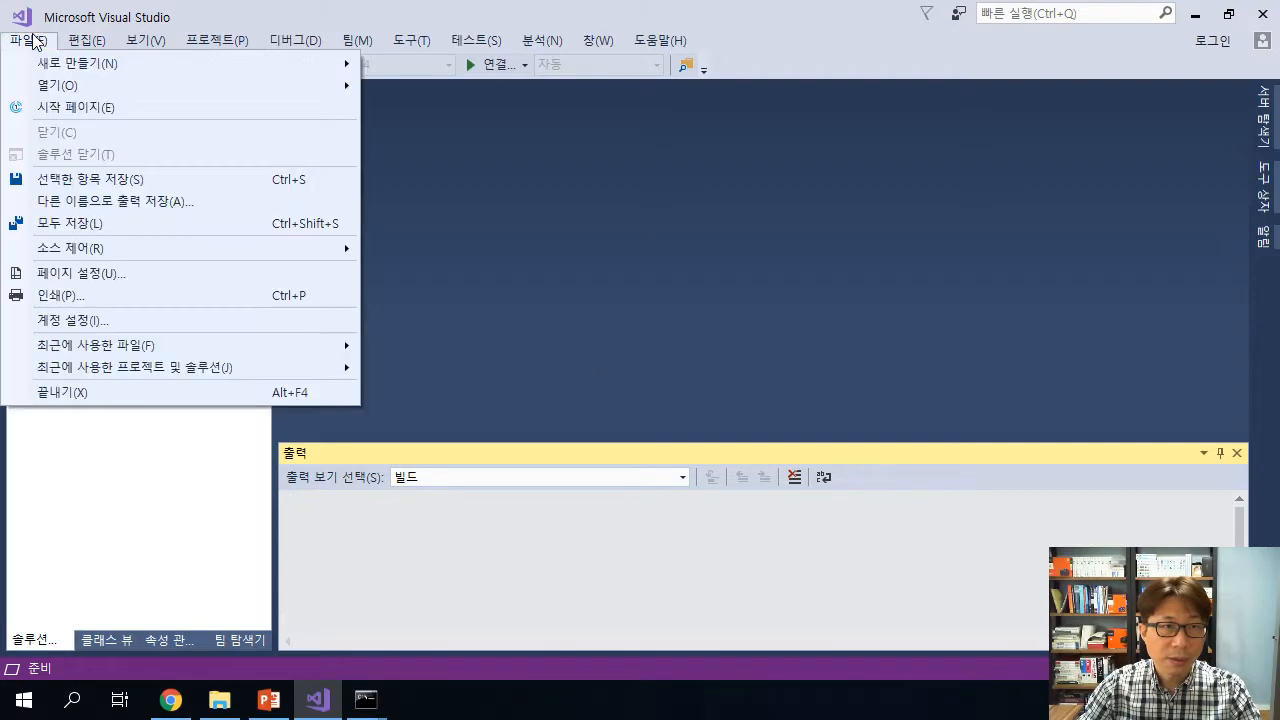
mouse_move(62, 68)
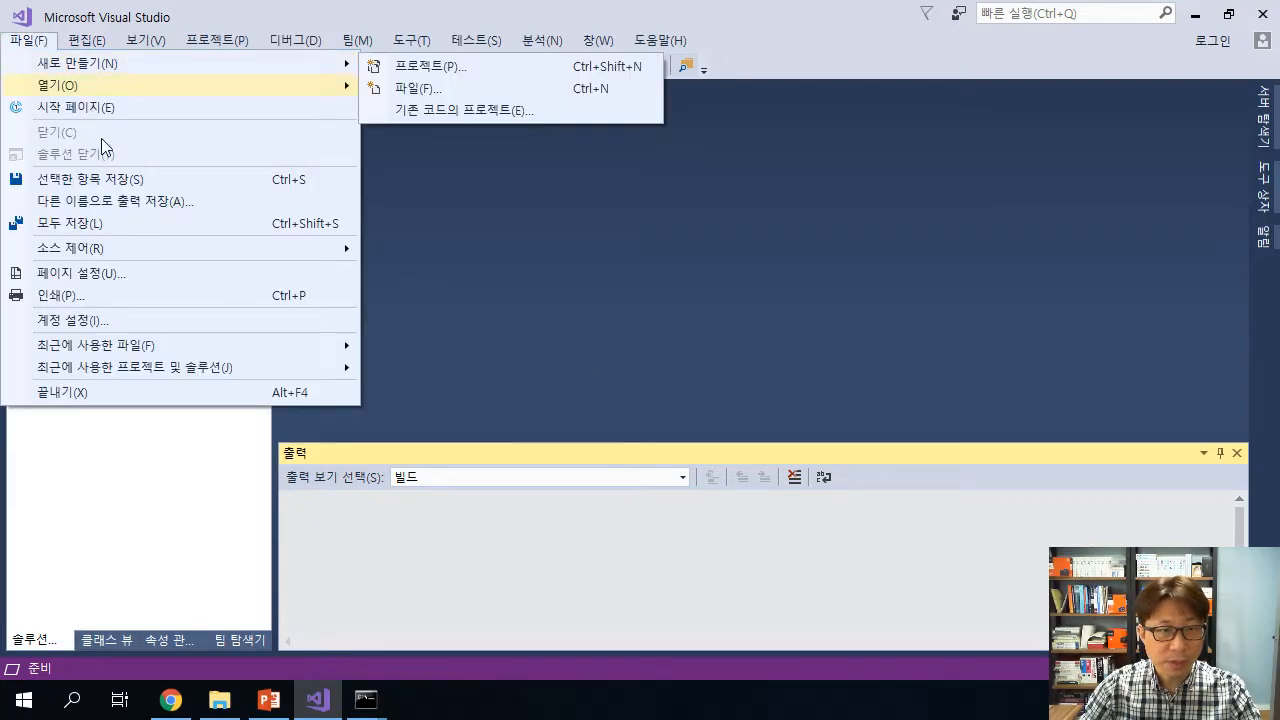
mouse_move(206, 372)
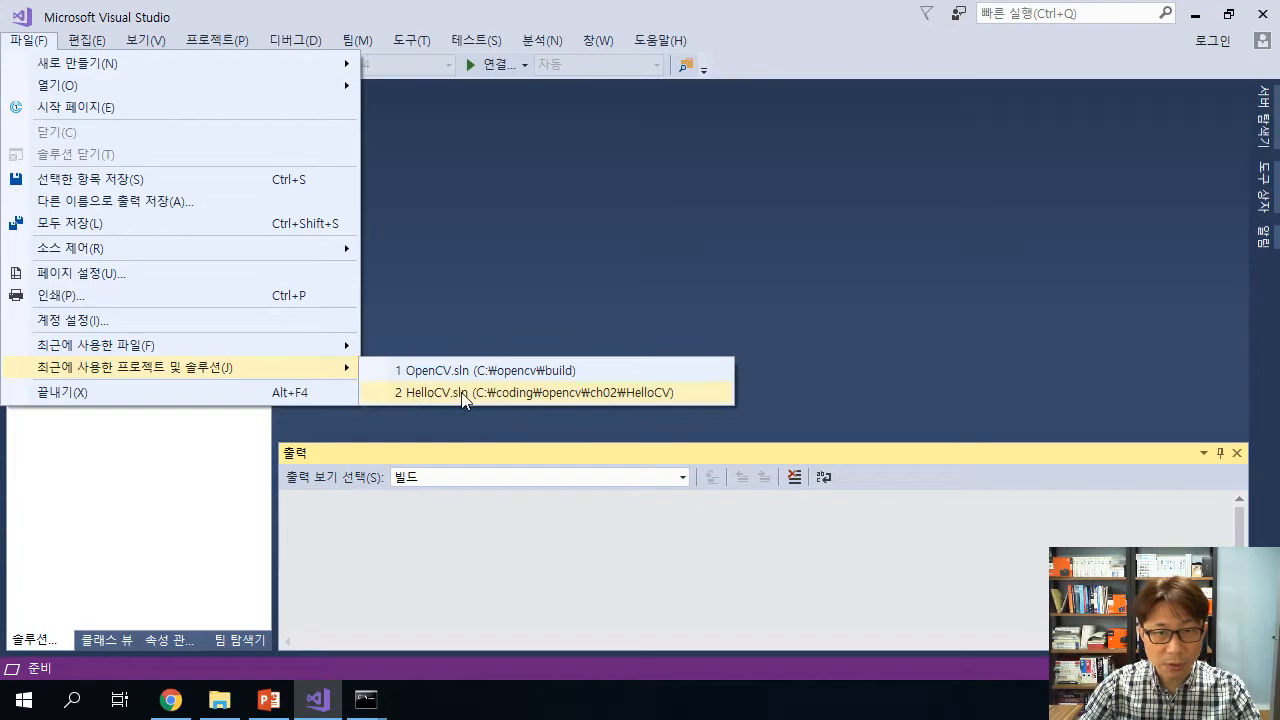
click(697, 395)
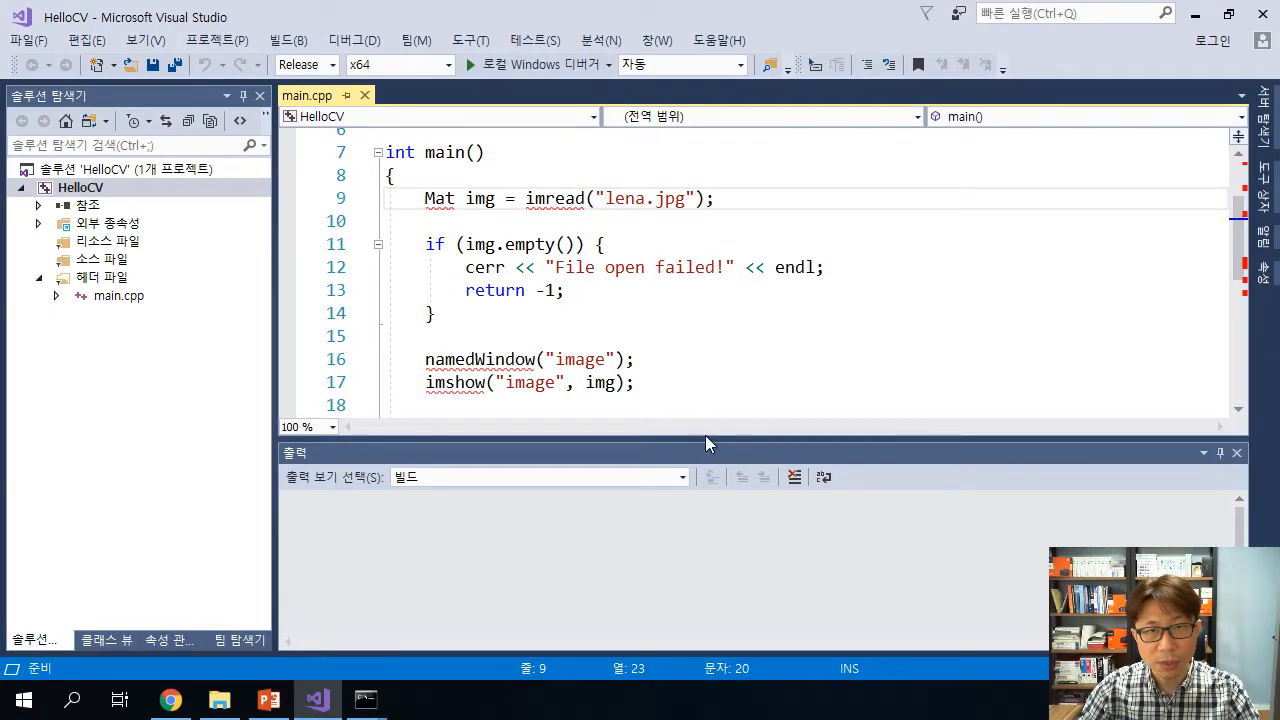
Enlarge the code editor and inspect the error on the opencv2/opencv.hpp include line at the start of main.cpp.
drag(710, 442, 698, 572)
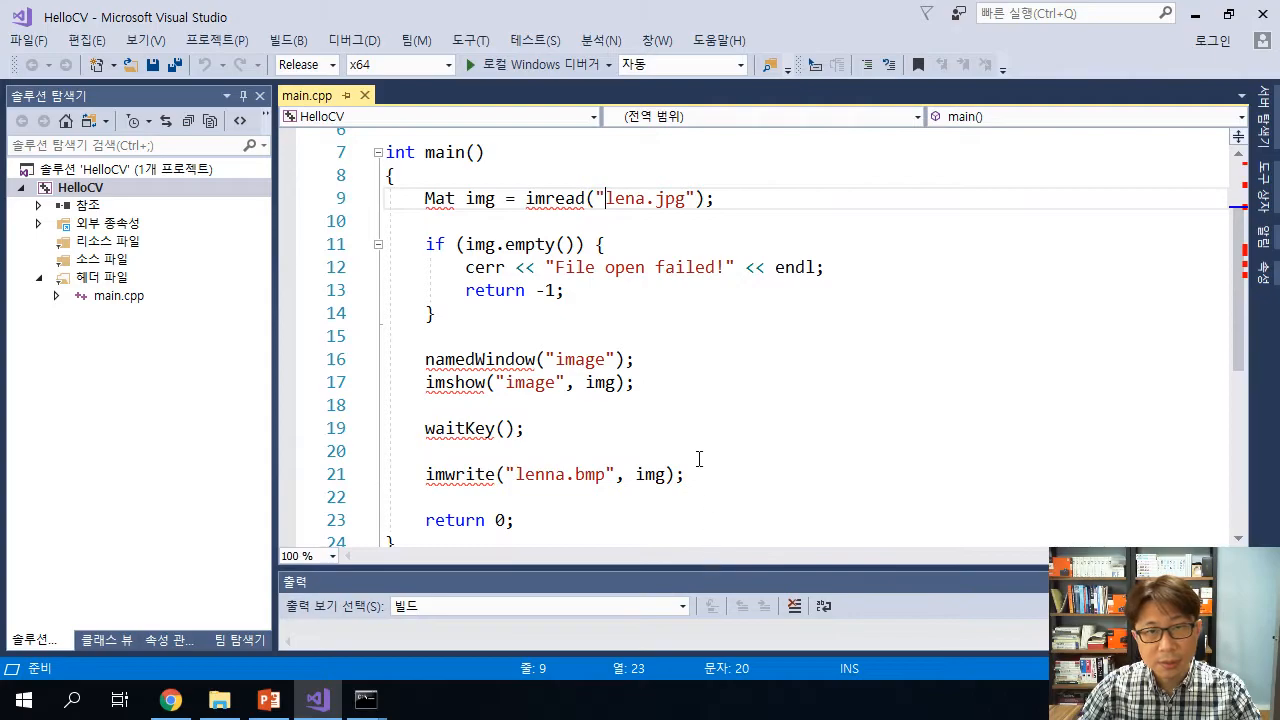
click(689, 452)
scroll(721, 492, up, 2)
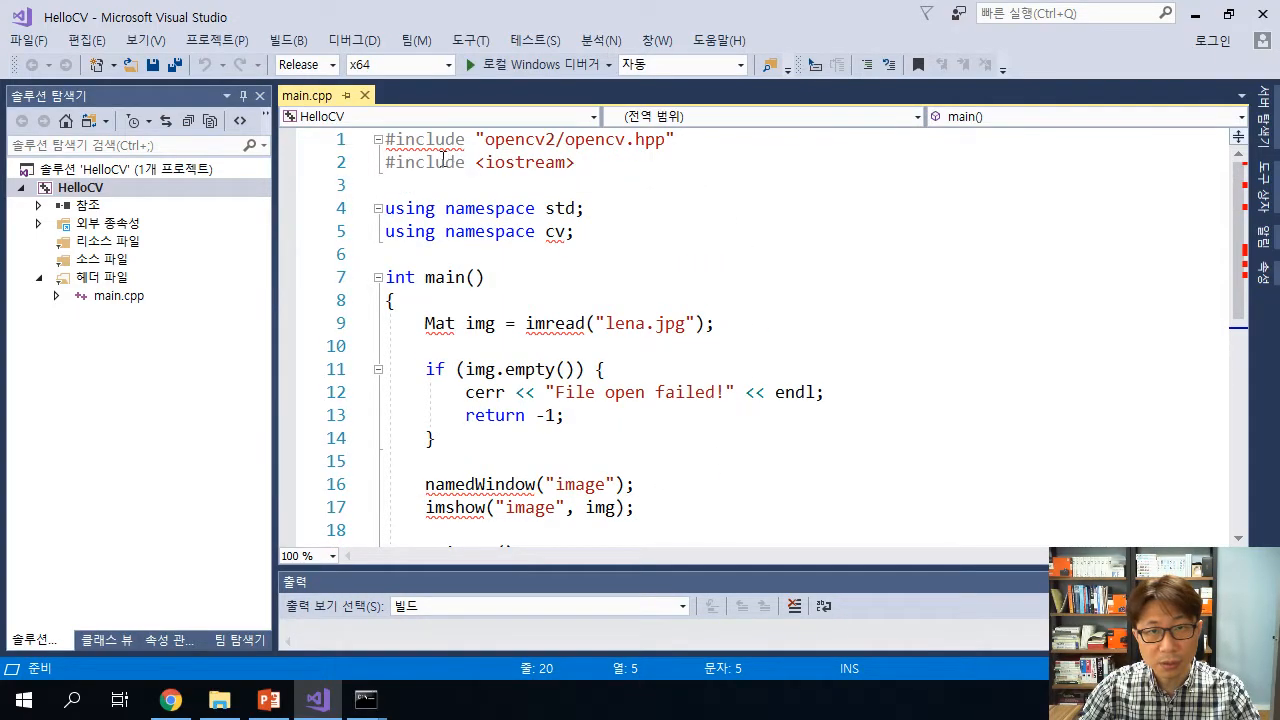
mouse_move(418, 140)
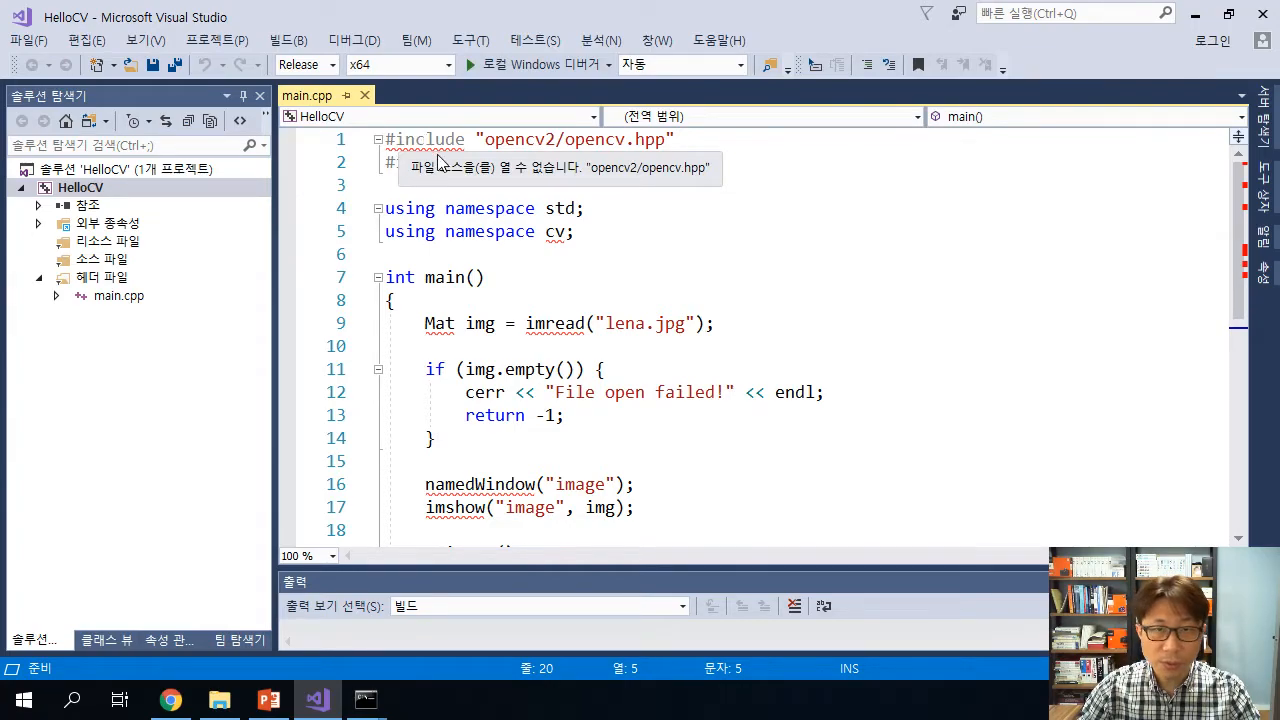
click(619, 236)
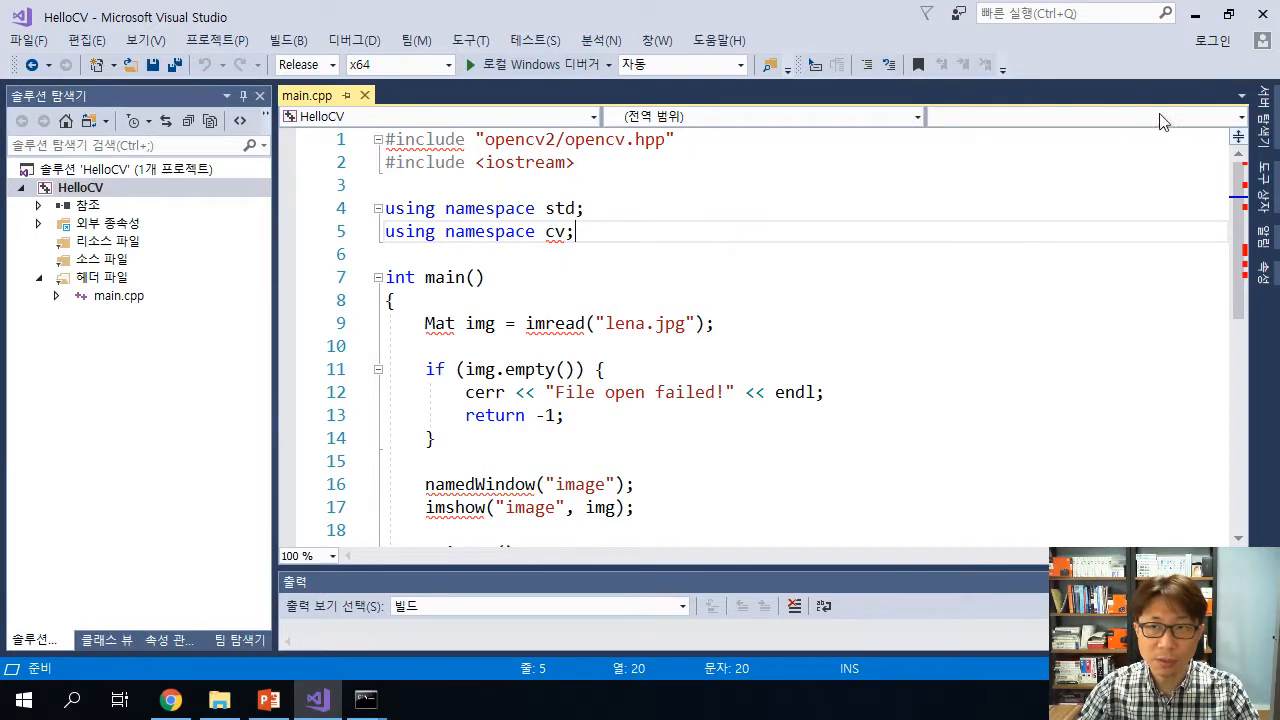
Restart Visual Studio and reopen the HelloCV.sln solution from the recent items.
click(1260, 14)
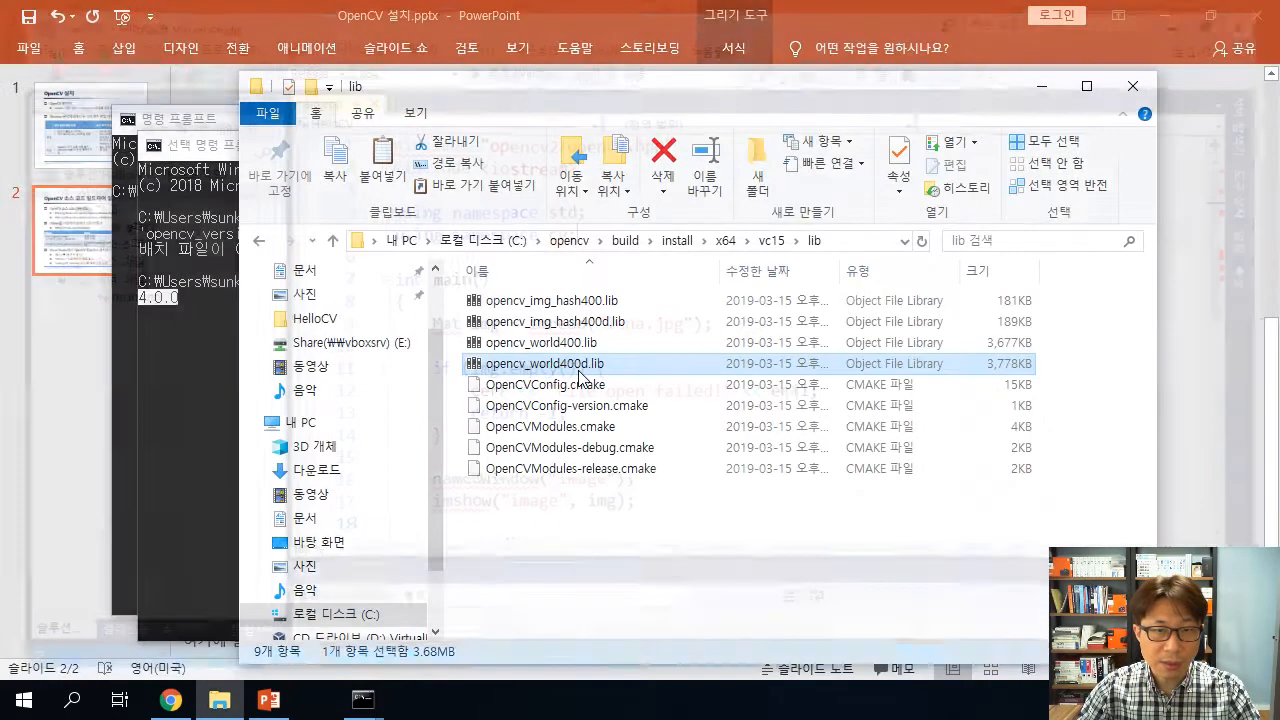
click(25, 705)
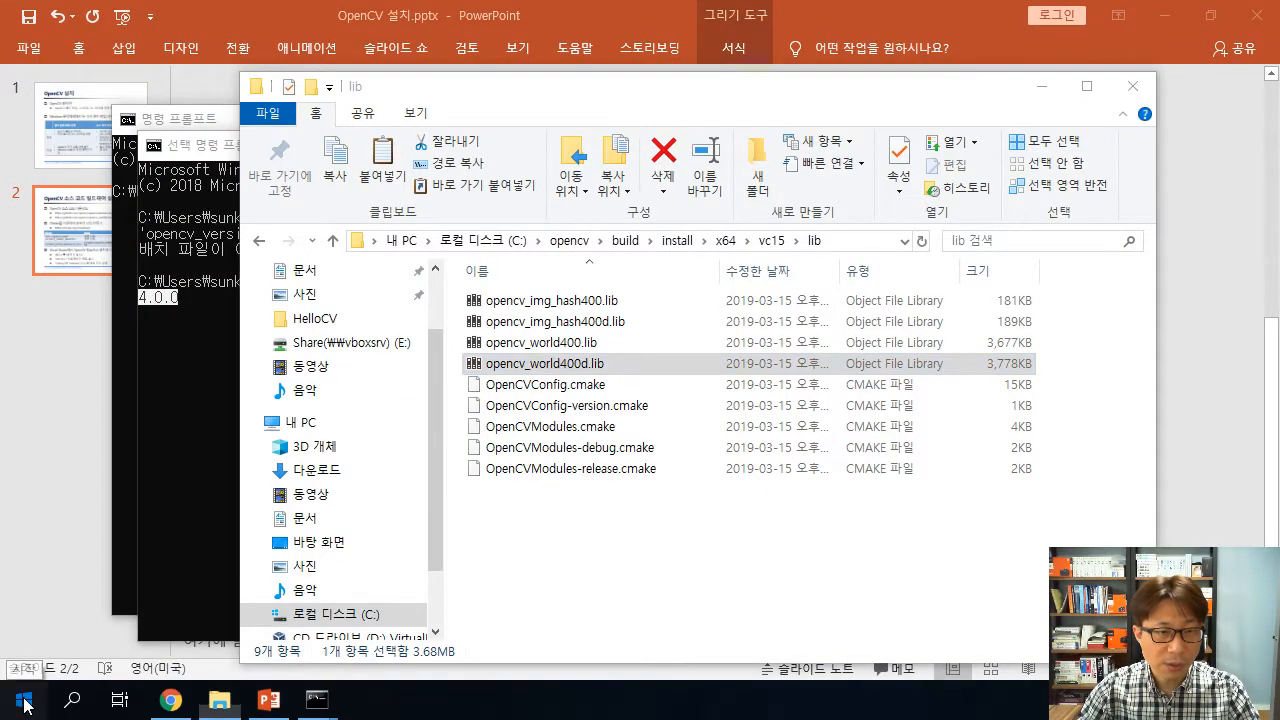
click(159, 236)
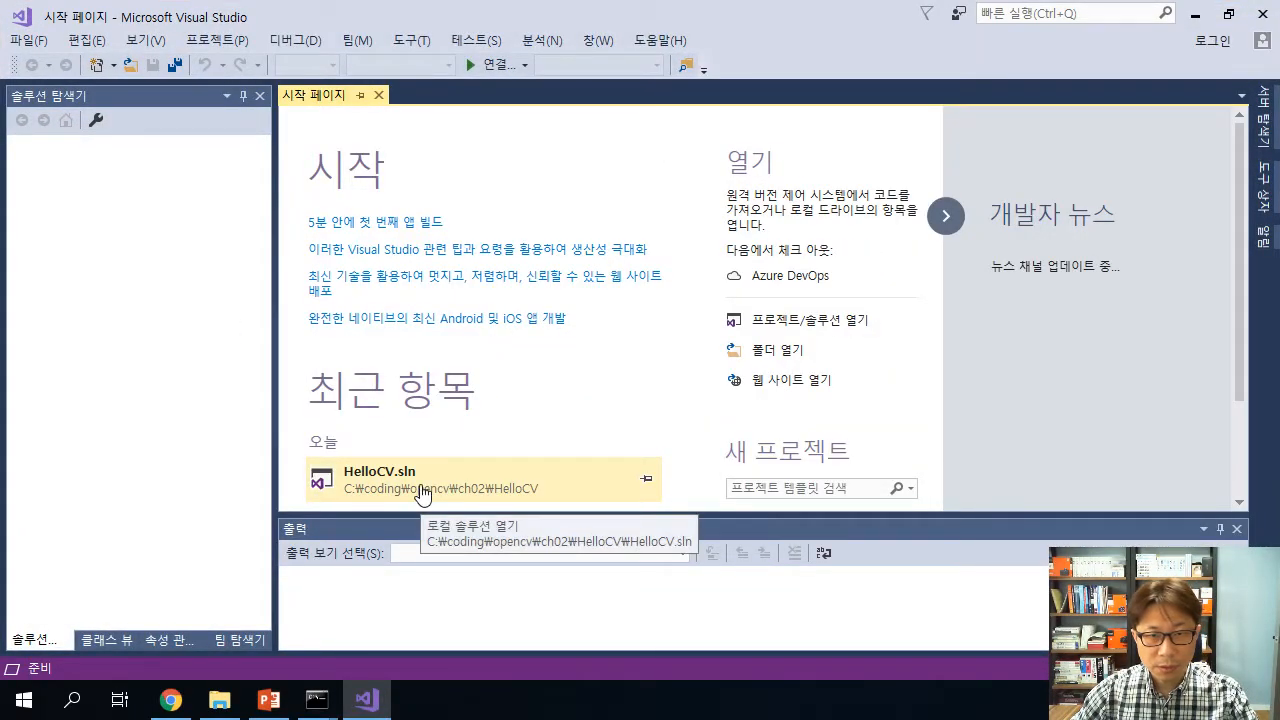
click(422, 497)
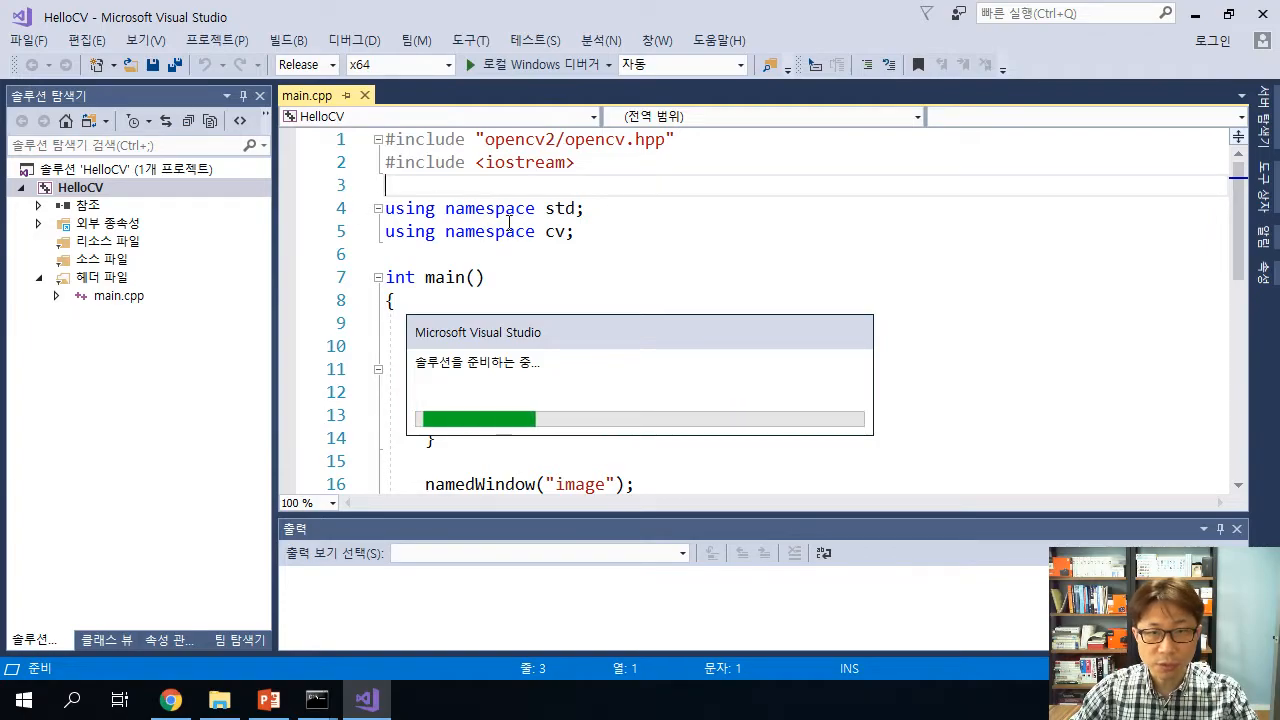
Rebuild the HelloCV solution in the Release x64 configuration and enlarge the build output area.
click(614, 250)
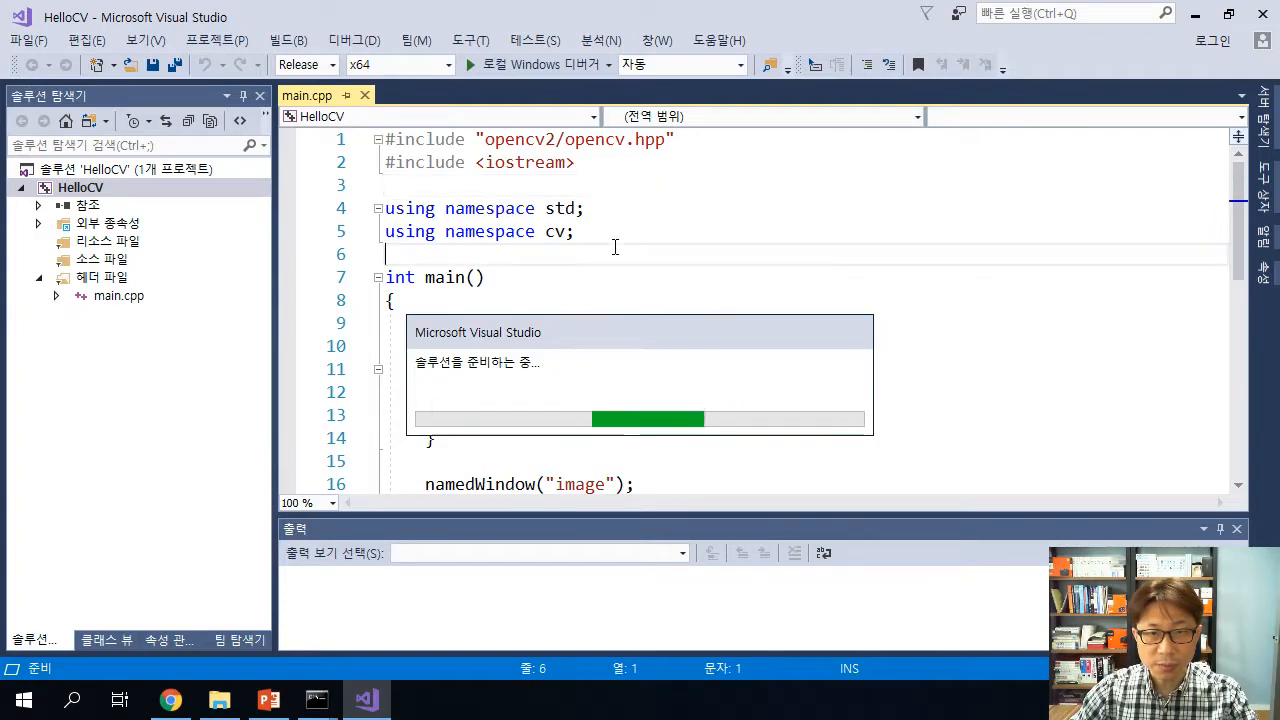
click(288, 40)
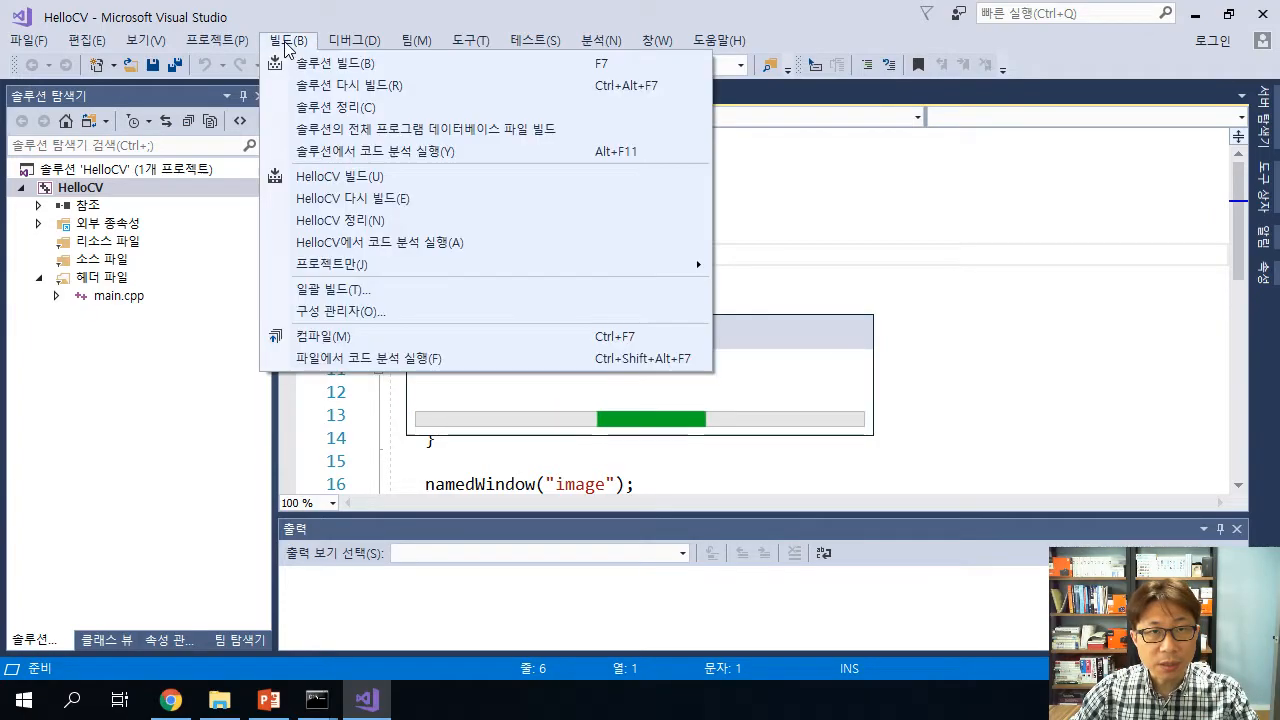
click(400, 87)
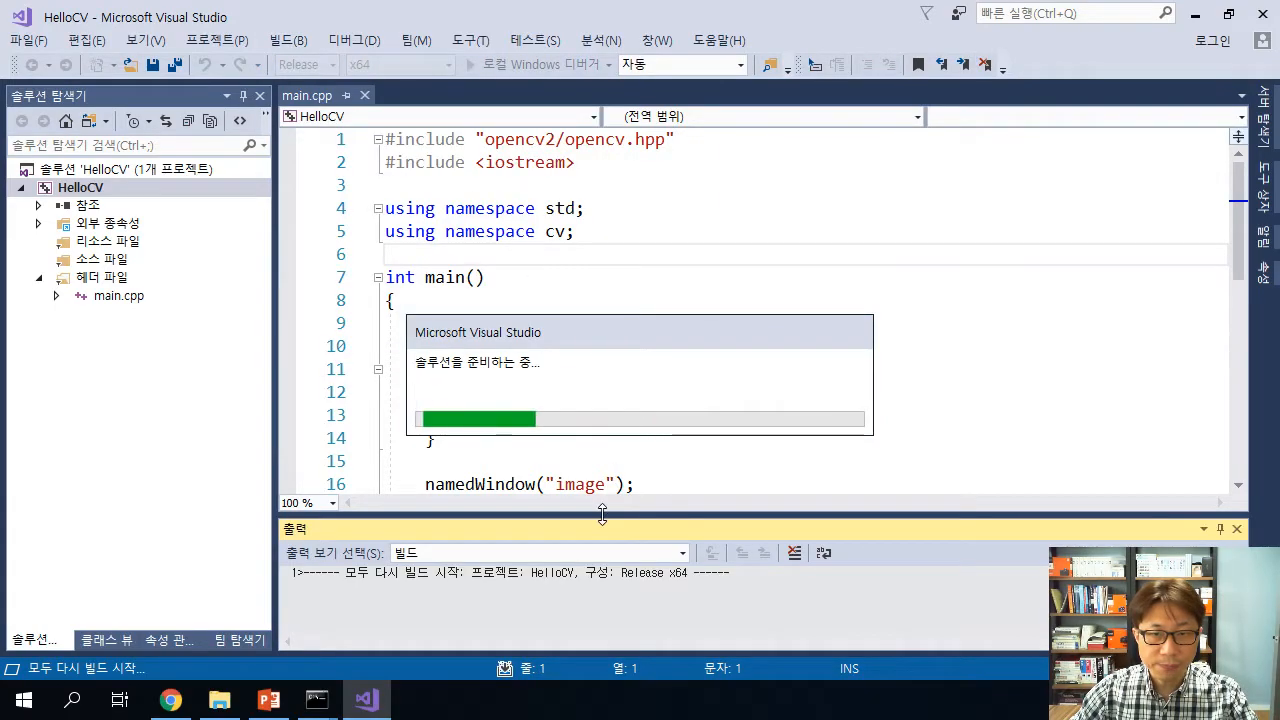
drag(603, 512, 603, 476)
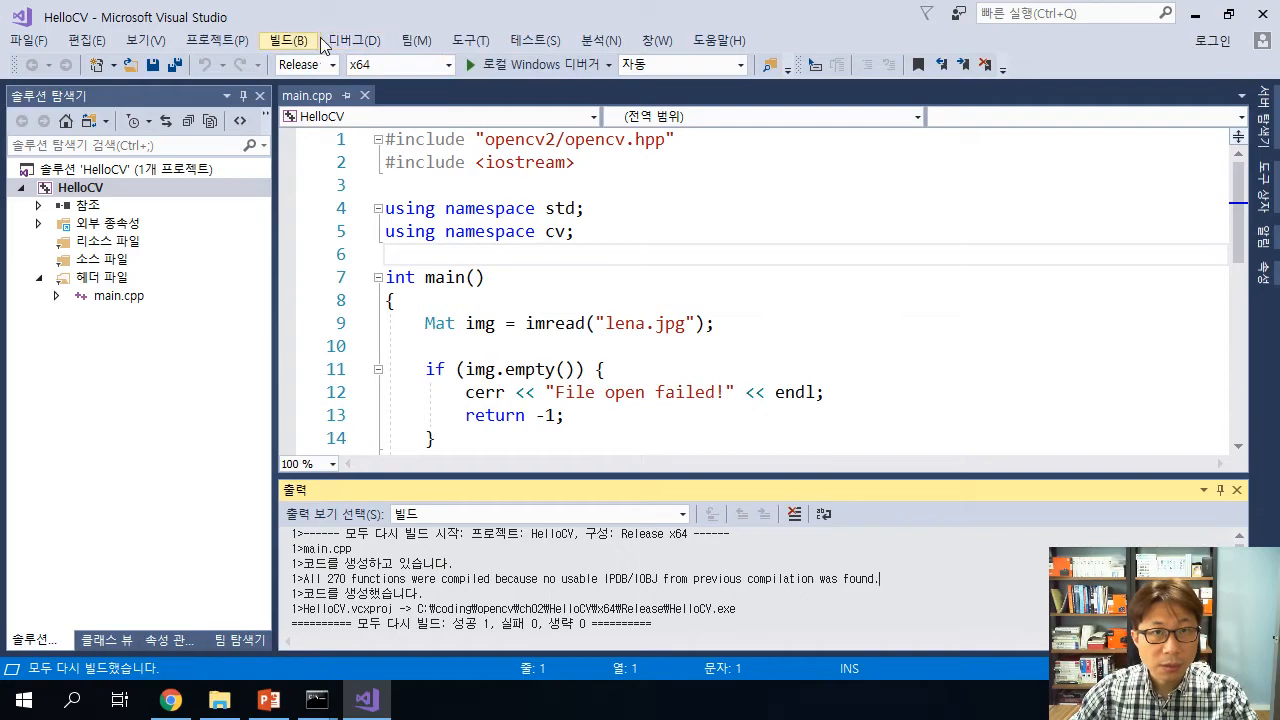
Run HelloCV without debugging, dismiss its image and console windows, and switch to the OpenCV installation slides in PowerPoint.
click(352, 41)
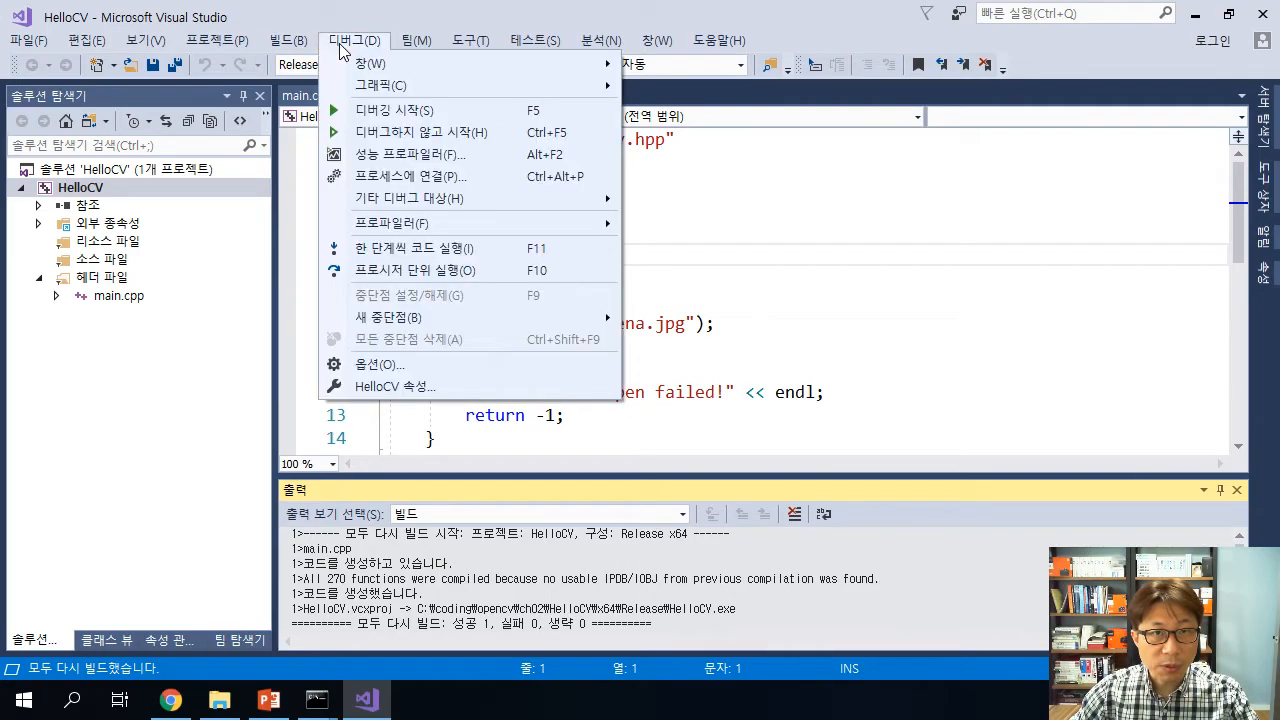
click(392, 139)
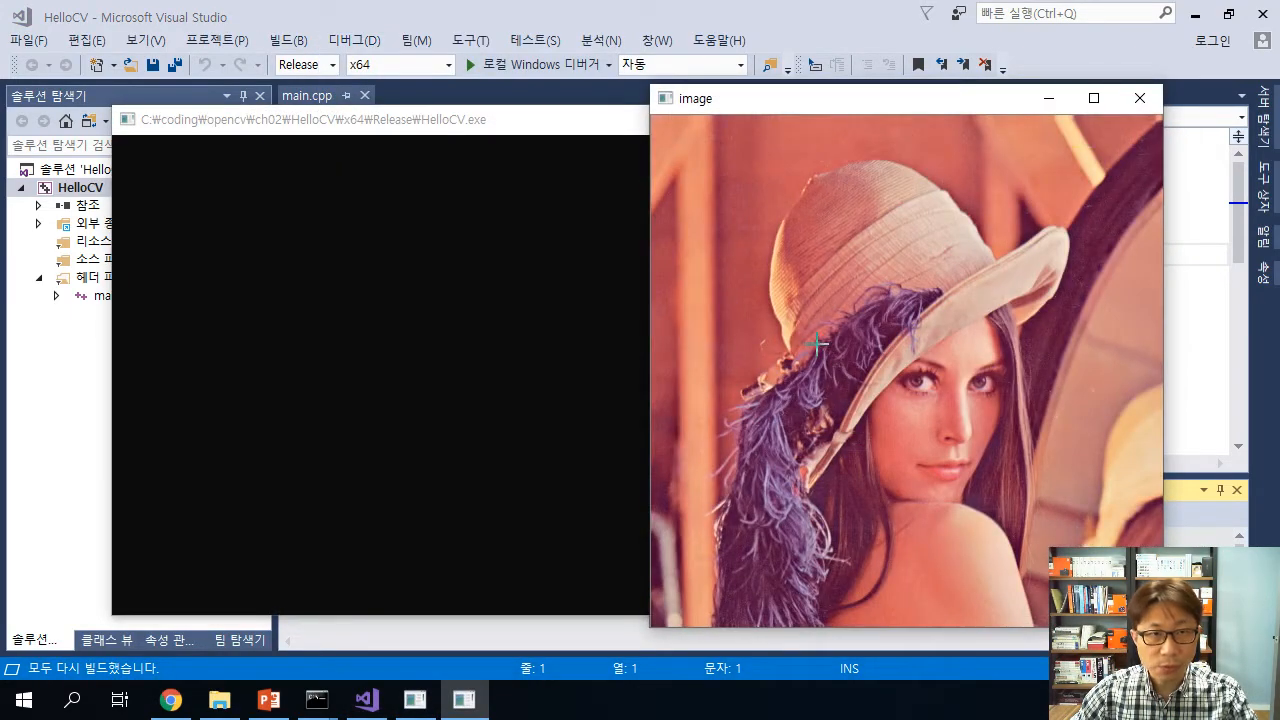
key(Return)
key(Return)
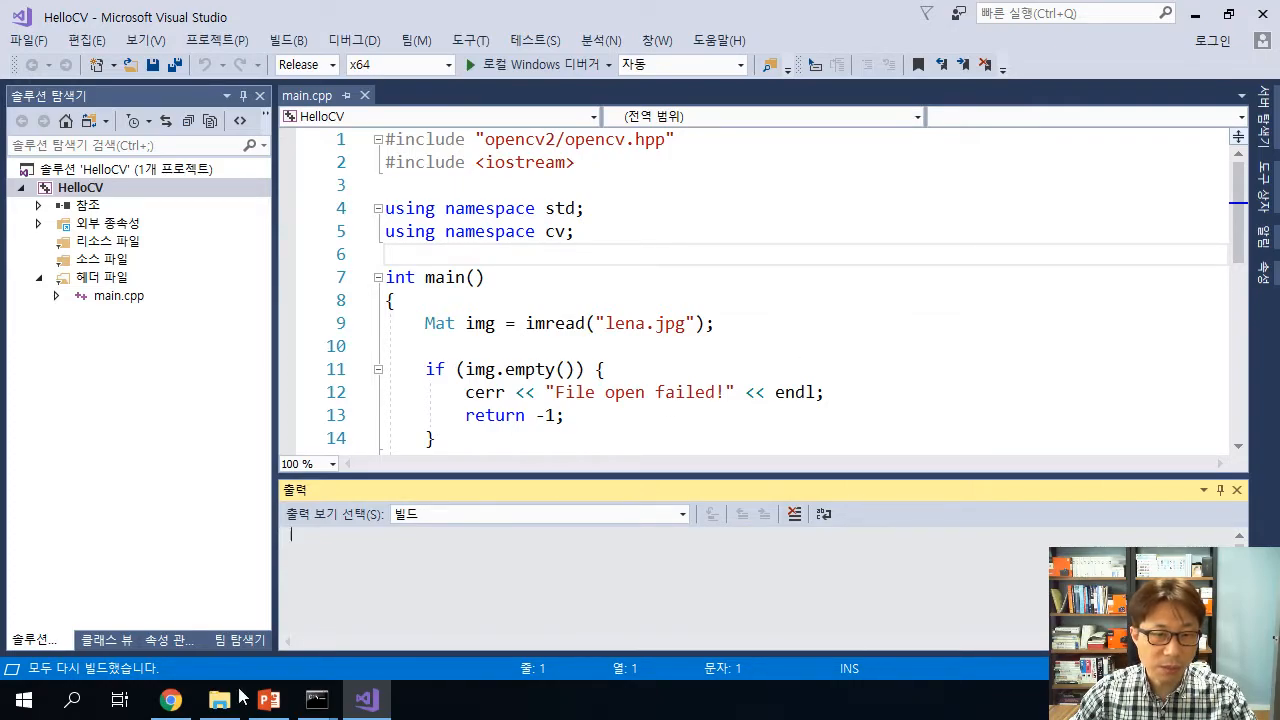
click(268, 700)
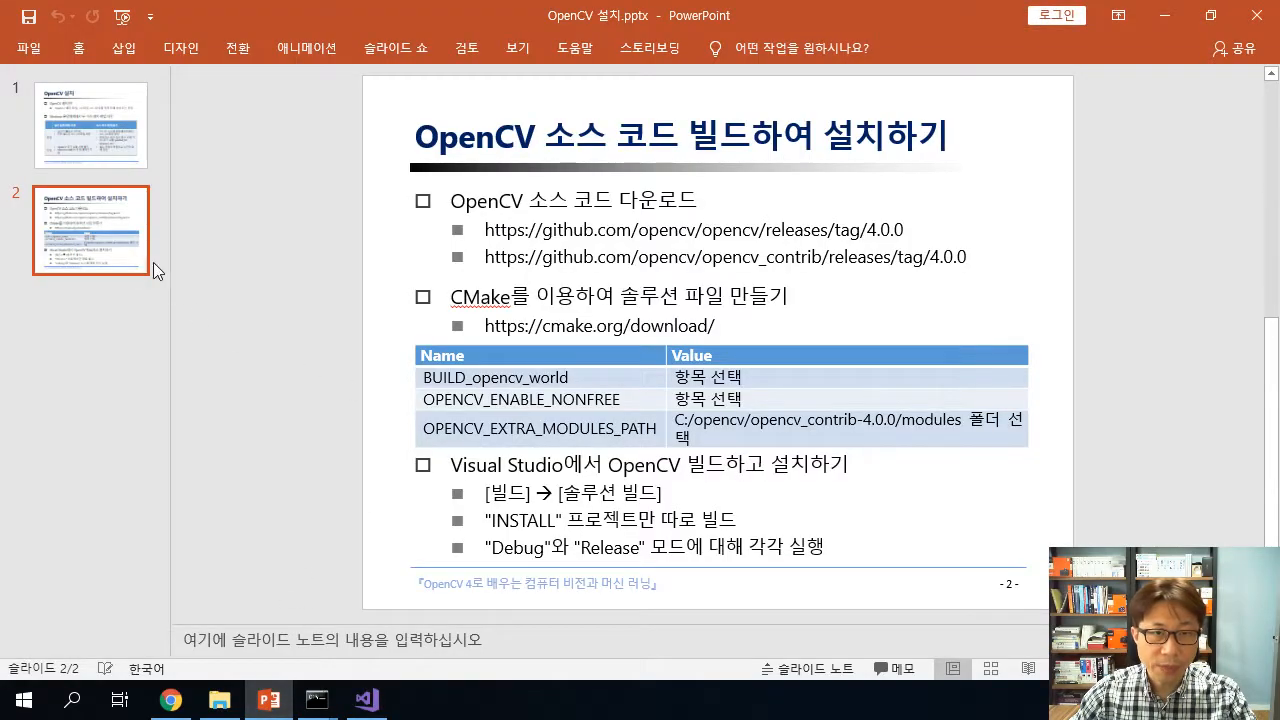